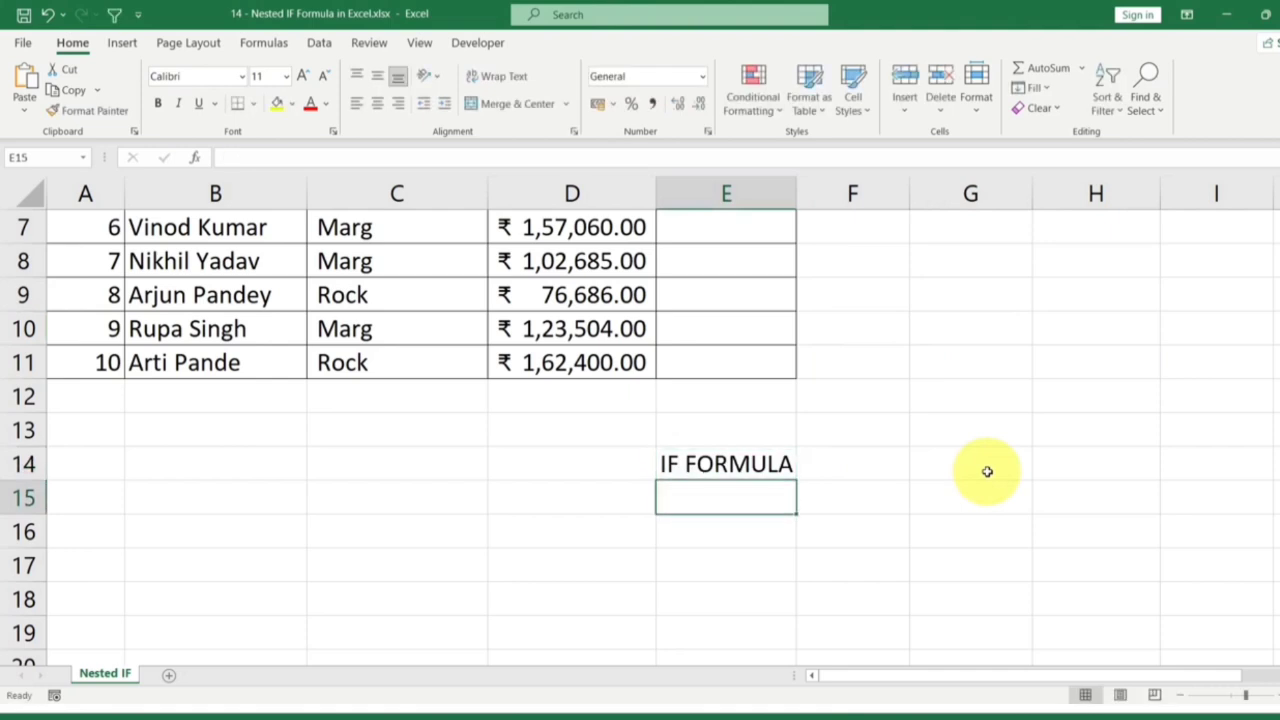
Step: Enter the labels IF AND, IF OR and IF NESTED in cells E15 to E17 and widen column E slightly
{"action": "type", "text": "IF AND"}
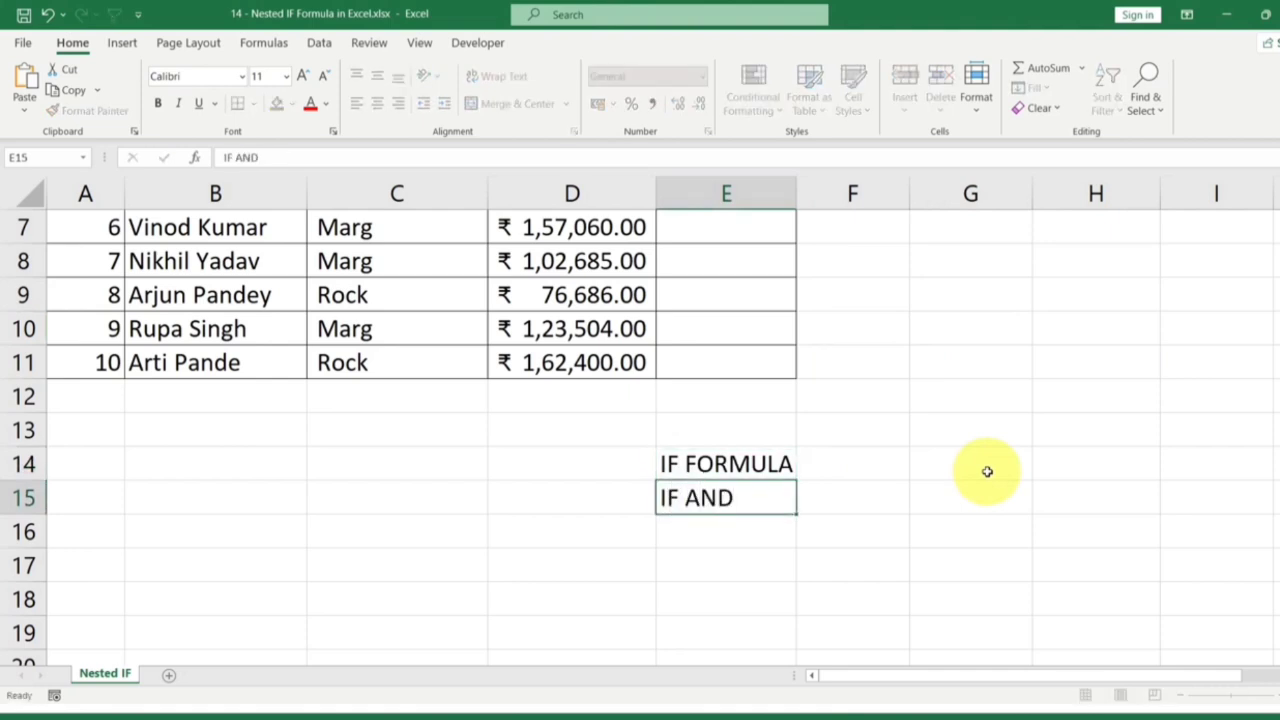
{"action": "key", "text": "Return"}
{"action": "type", "text": "IF OR"}
{"action": "key", "text": "Return"}
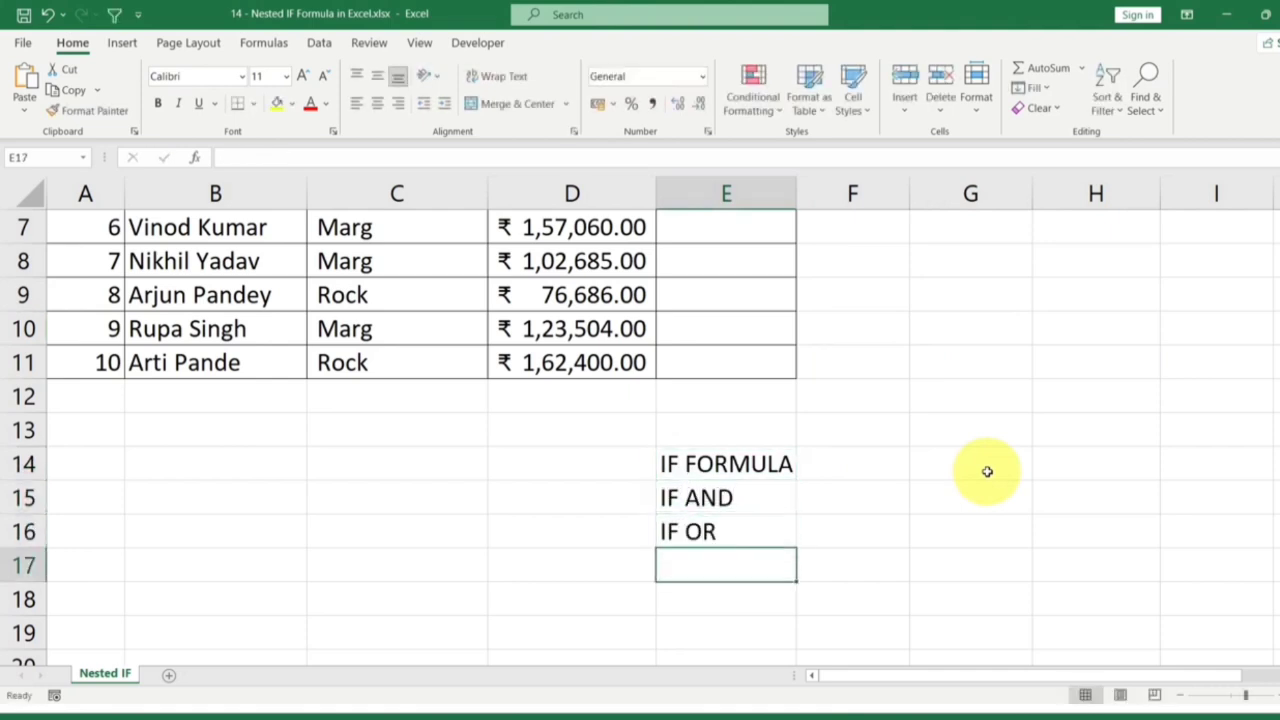
{"action": "type", "text": "I"}
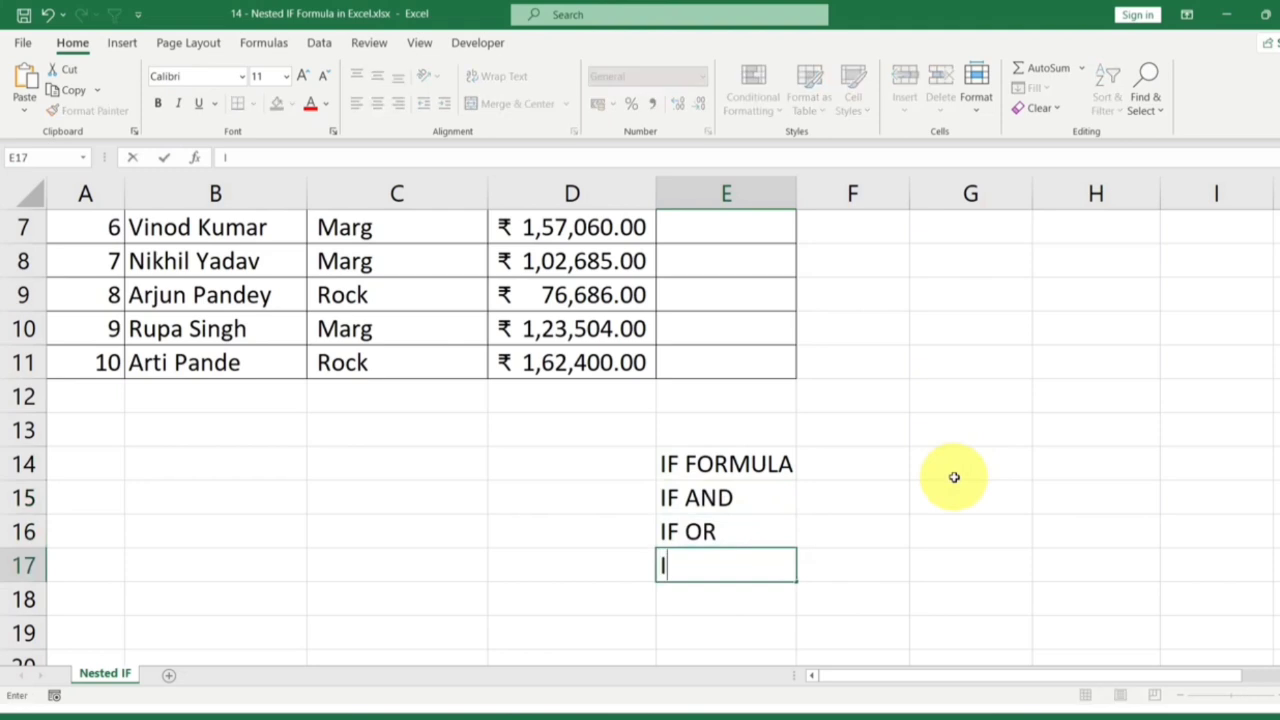
{"action": "type", "text": "F NESTED"}
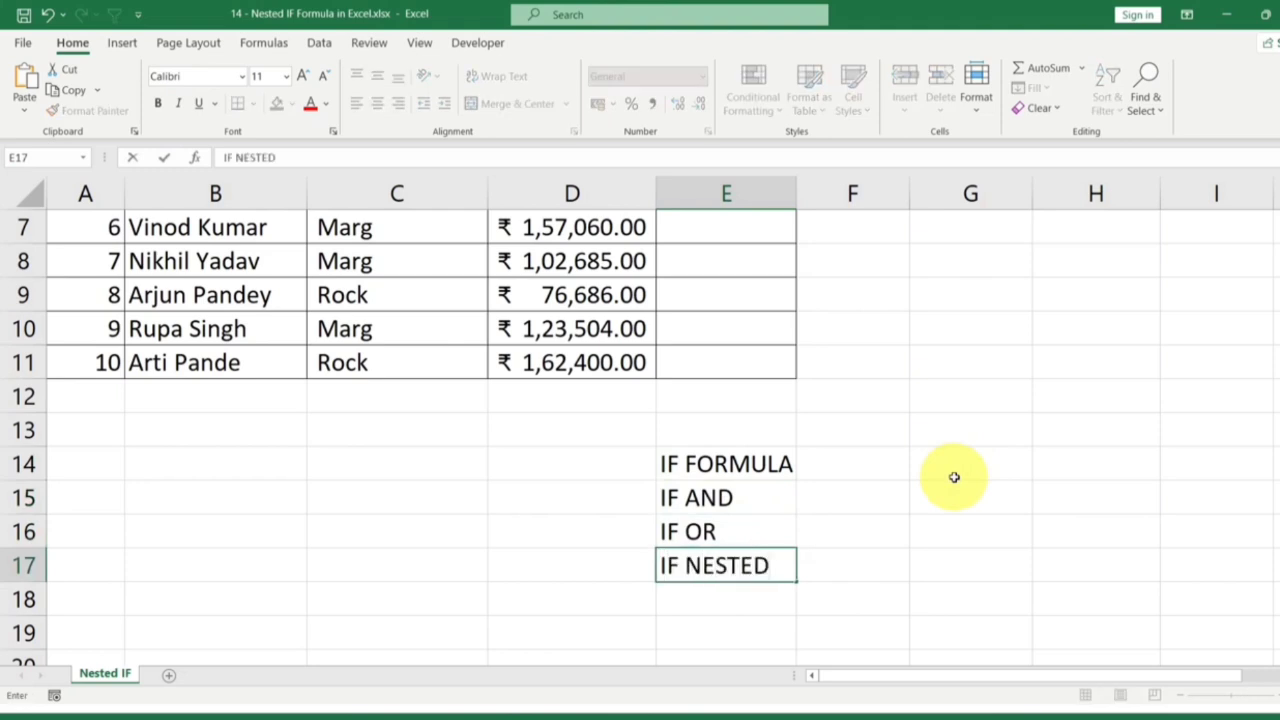
{"action": "key", "text": "Return"}
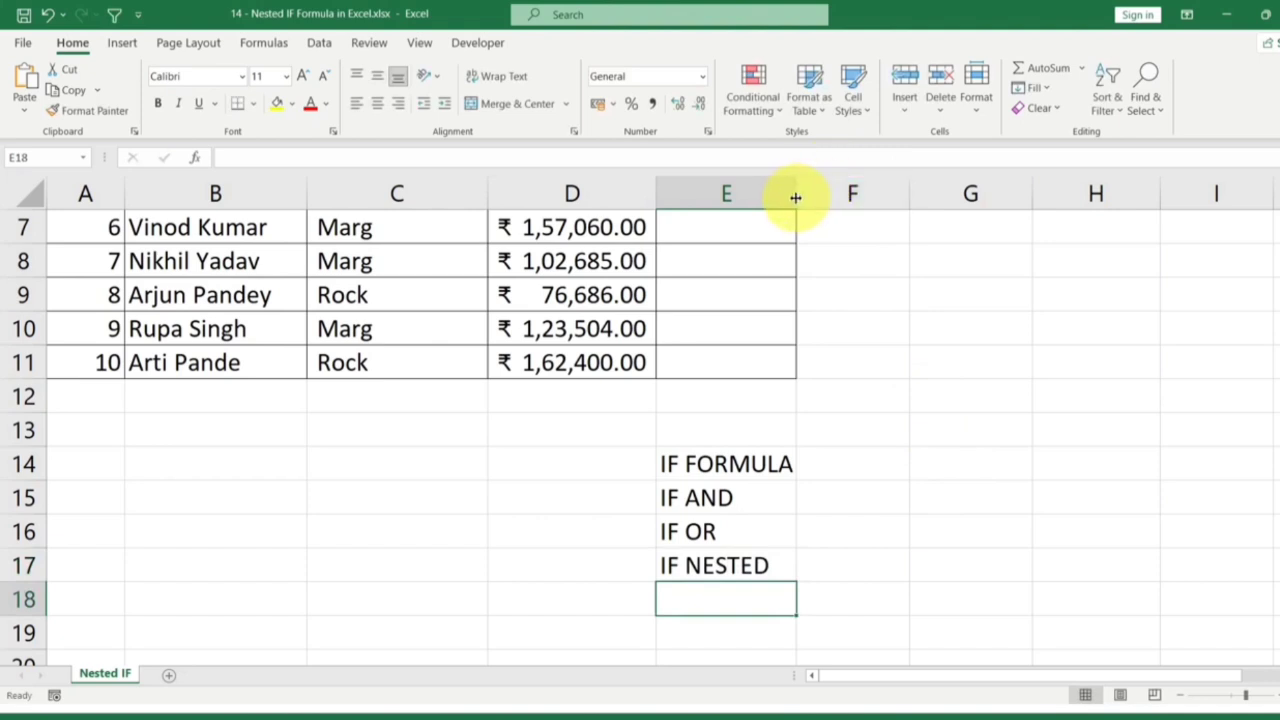
{"action": "left_click_drag", "start_coordinate": [795, 197], "coordinate": [807, 196]}
Step: Enter 2 RESULT in F14 and 1 CONDITION in G14, and widen column G to fit the text
{"action": "left_click", "coordinate": [872, 458]}
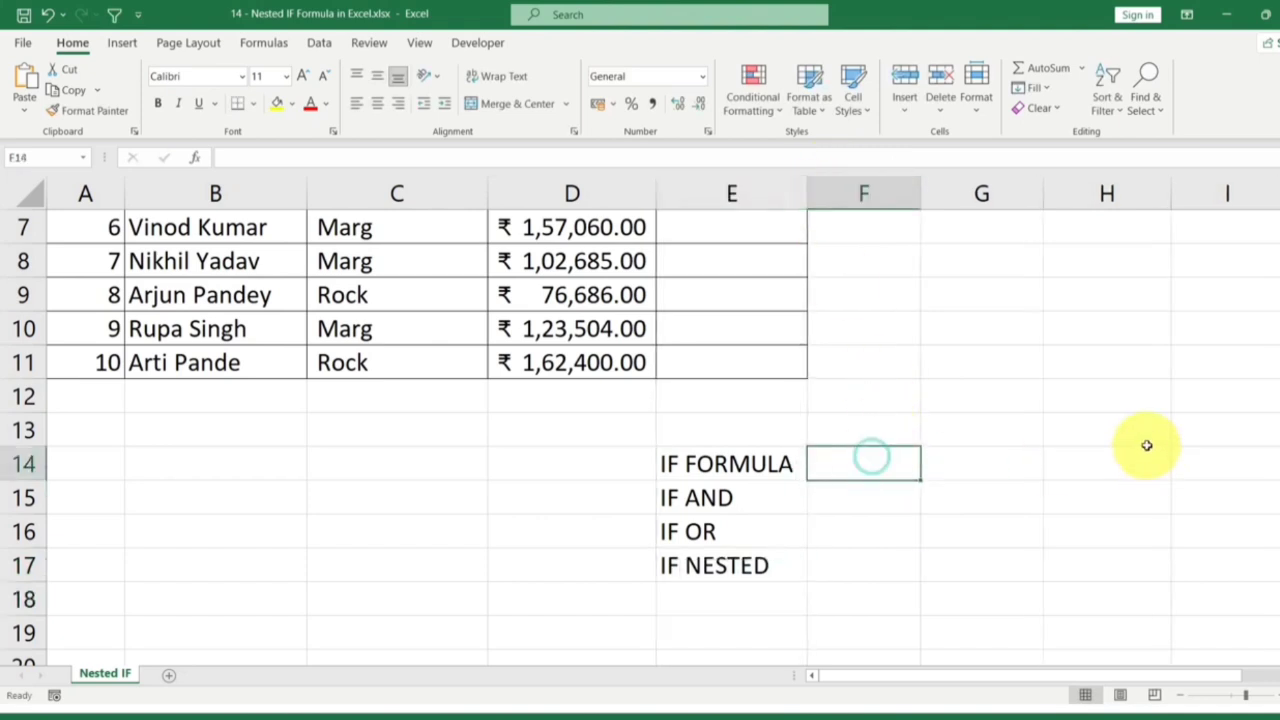
{"action": "type", "text": "2 R"}
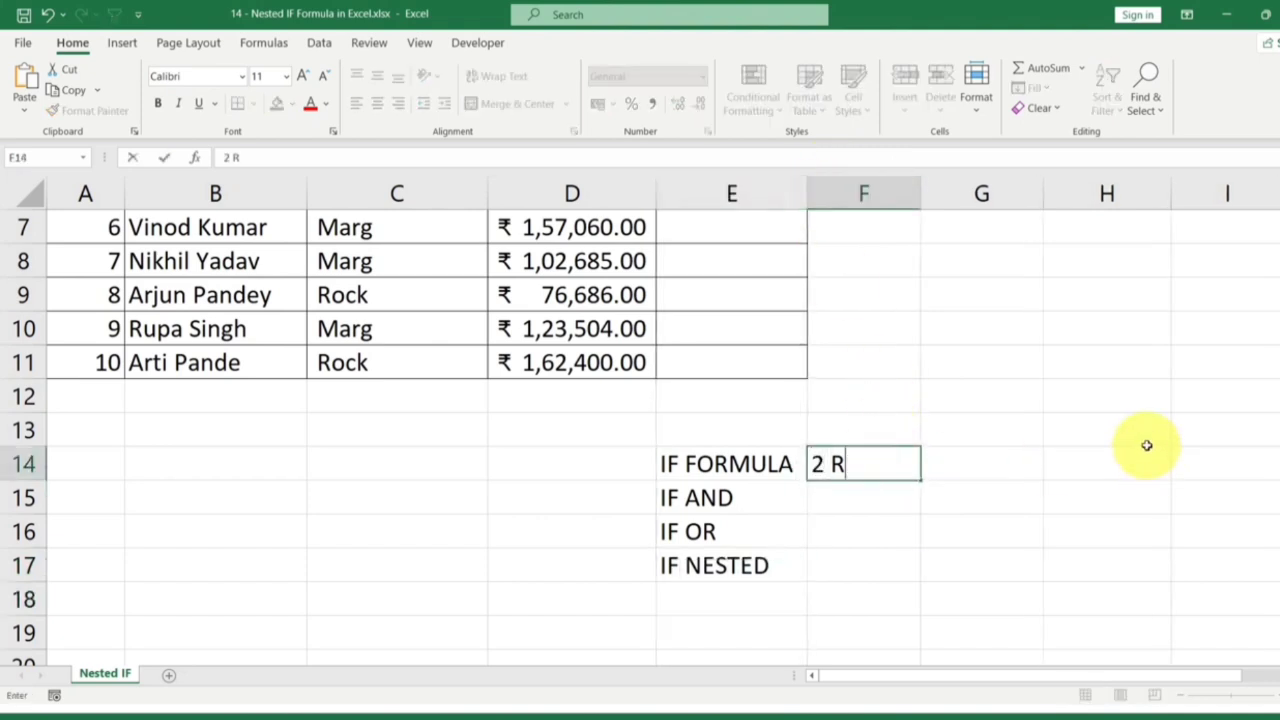
{"action": "type", "text": "ESULT"}
{"action": "key", "text": "Tab"}
{"action": "type", "text": "1"}
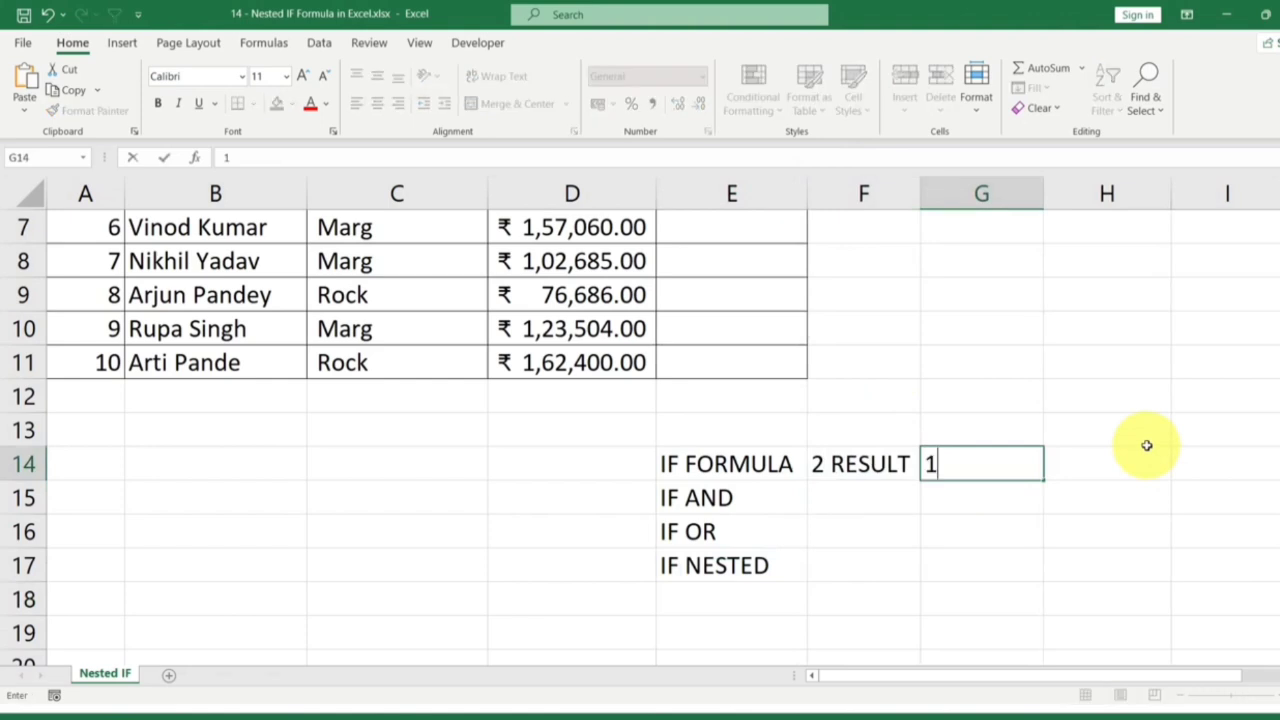
{"action": "type", "text": " CON"}
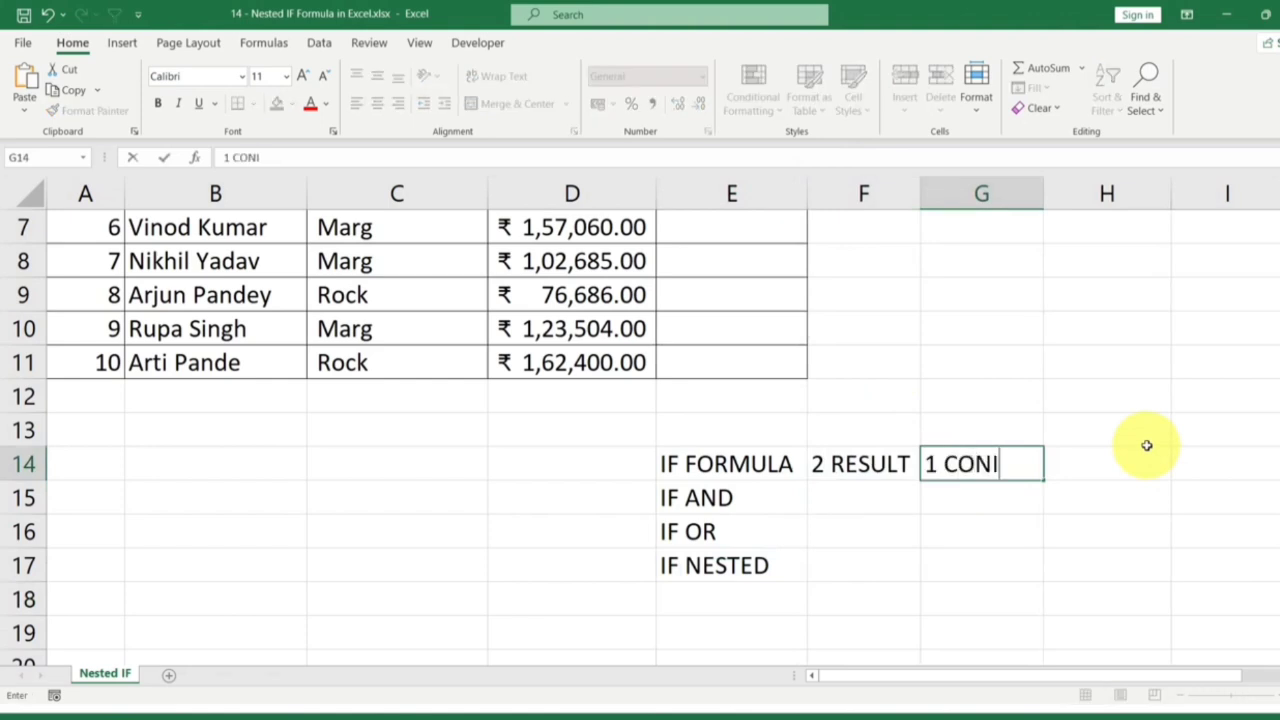
{"action": "type", "text": "DITION"}
{"action": "key", "text": "Return"}
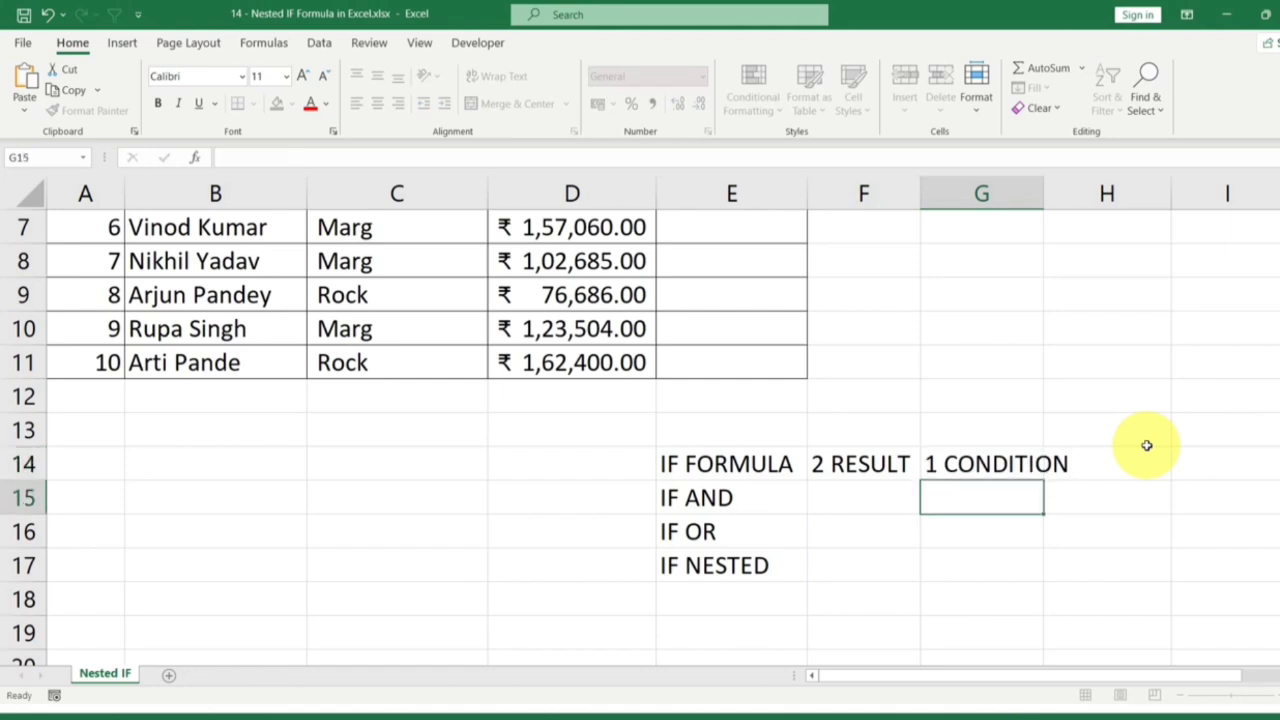
{"action": "left_click_drag", "start_coordinate": [1055, 191], "coordinate": [1078, 195]}
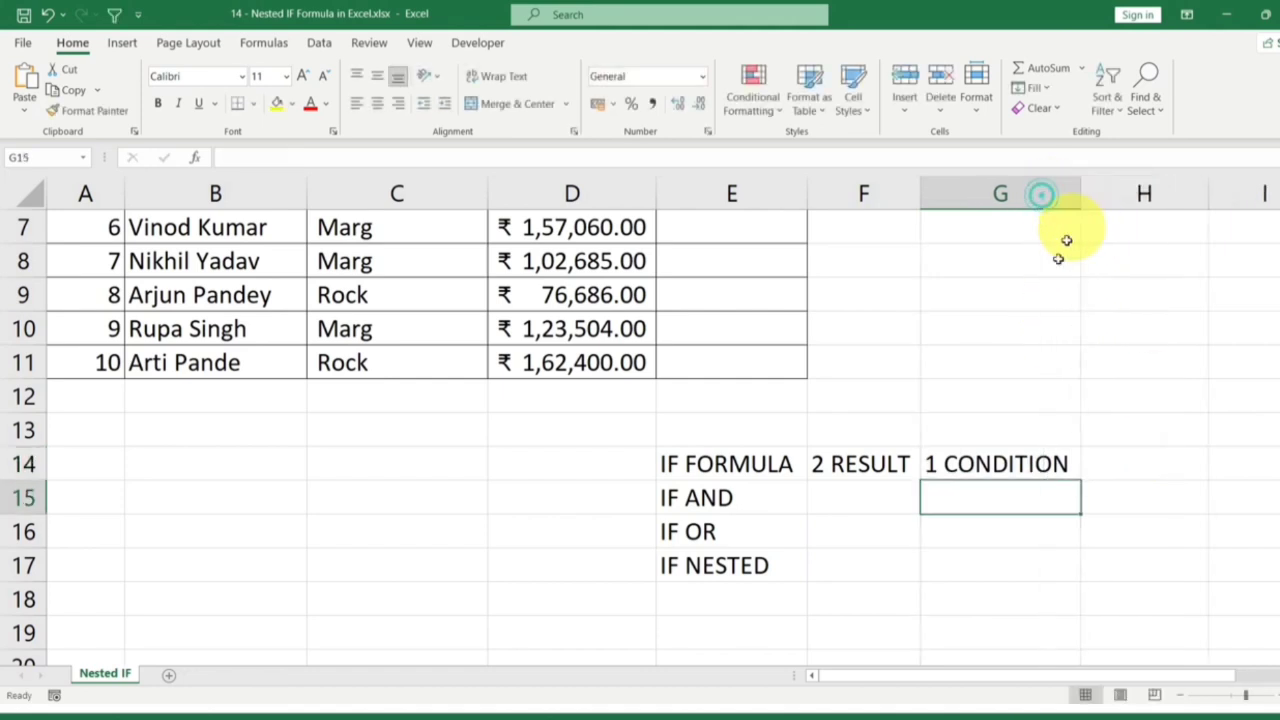
{"action": "left_click", "coordinate": [880, 463]}
{"action": "left_click", "coordinate": [1000, 470]}
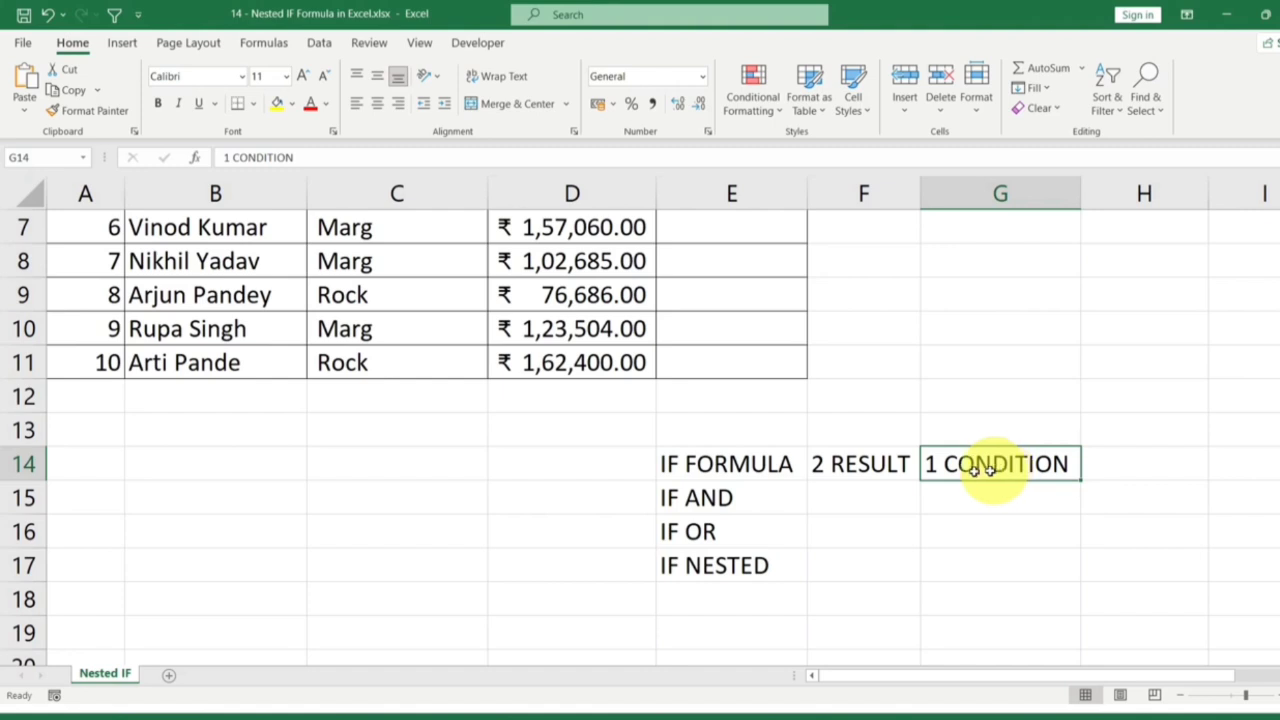
{"action": "left_click_drag", "start_coordinate": [905, 465], "coordinate": [1014, 463]}
{"action": "left_click", "coordinate": [1010, 463]}
{"action": "left_click", "coordinate": [893, 464]}
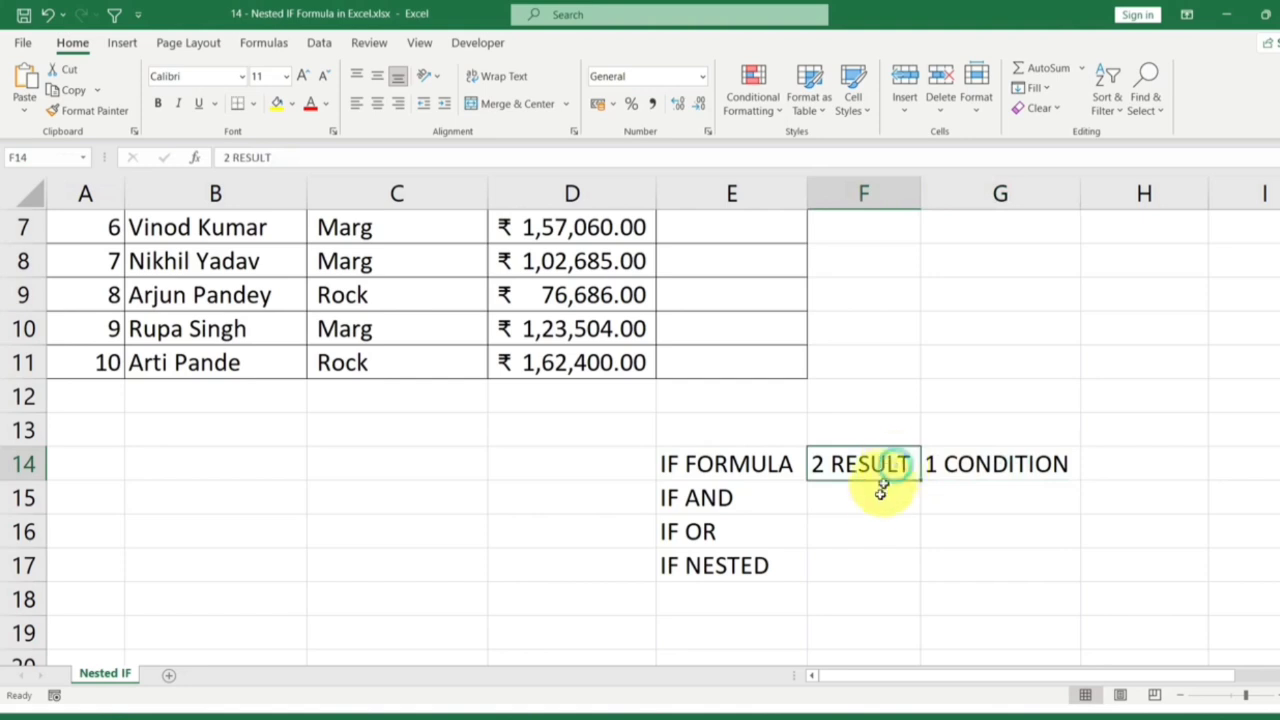
Step: Fill 2 RESULT down into F15 and enter 2 OR MORE THAN 2 in G15 for the IF AND row
{"action": "left_click", "coordinate": [871, 494]}
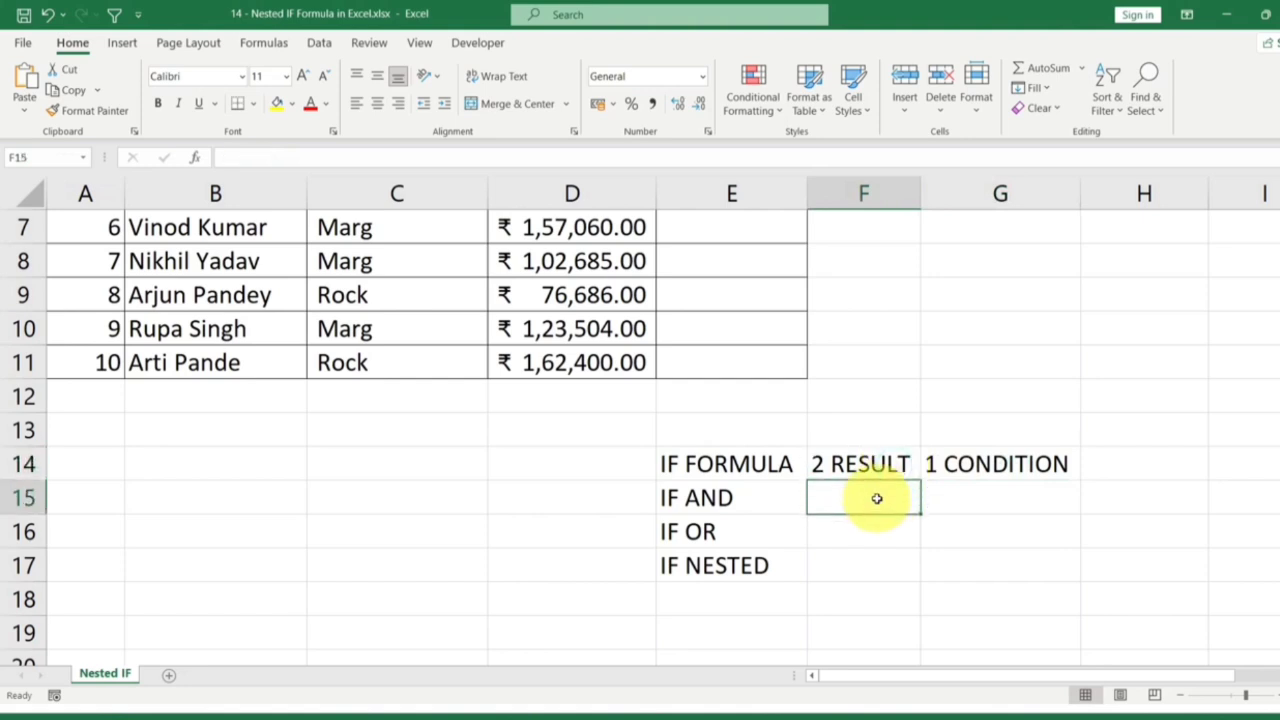
{"action": "key", "text": "ctrl+d"}
{"action": "left_click", "coordinate": [957, 503]}
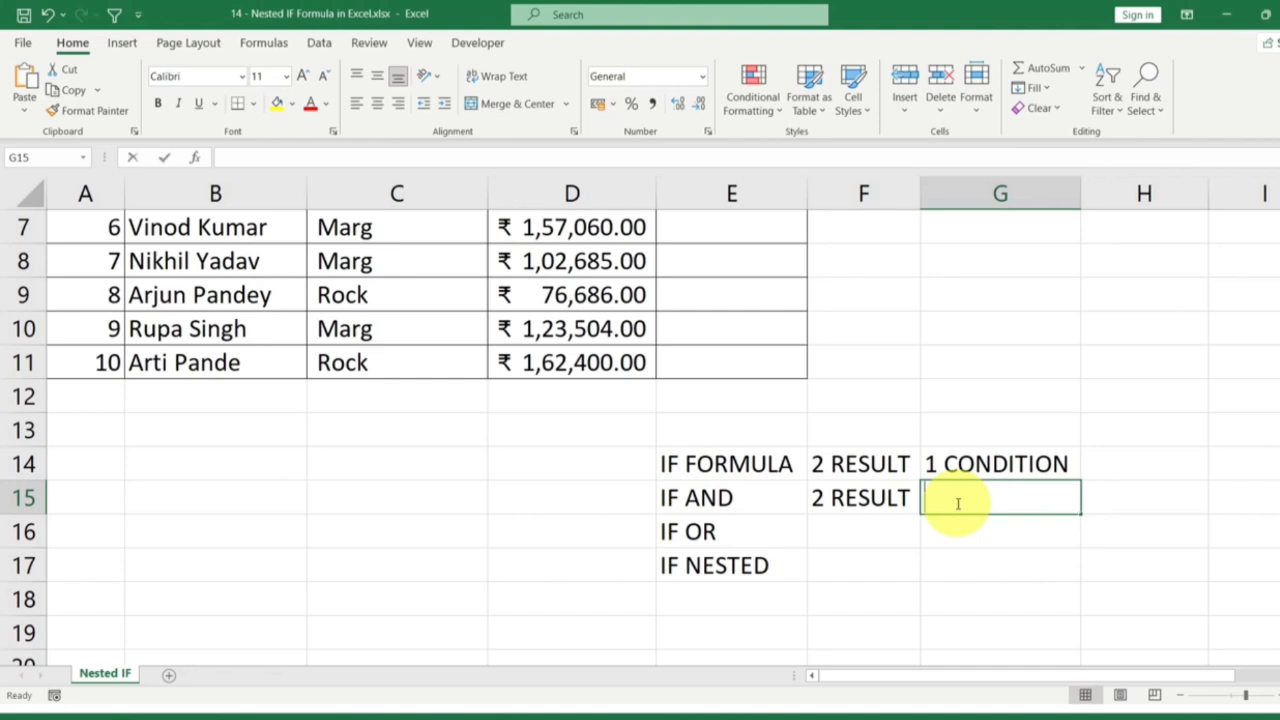
{"action": "type", "text": "1"}
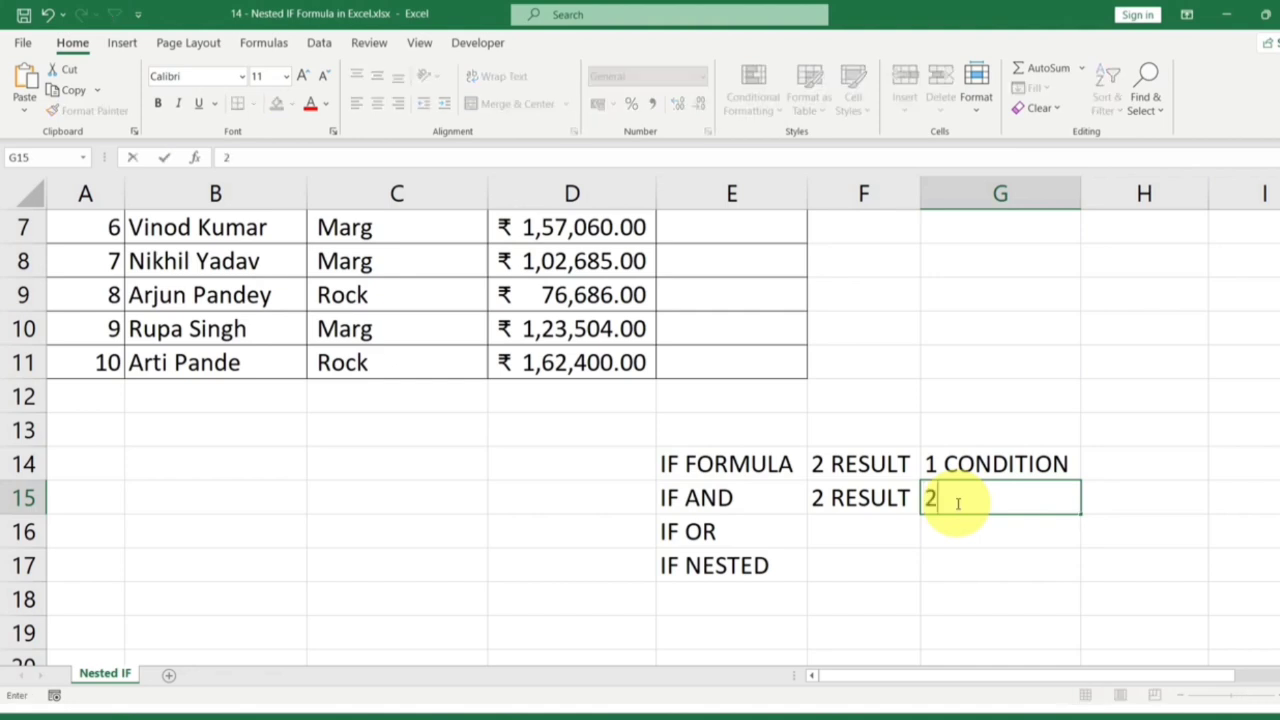
{"action": "type", "text": " OR MORE "}
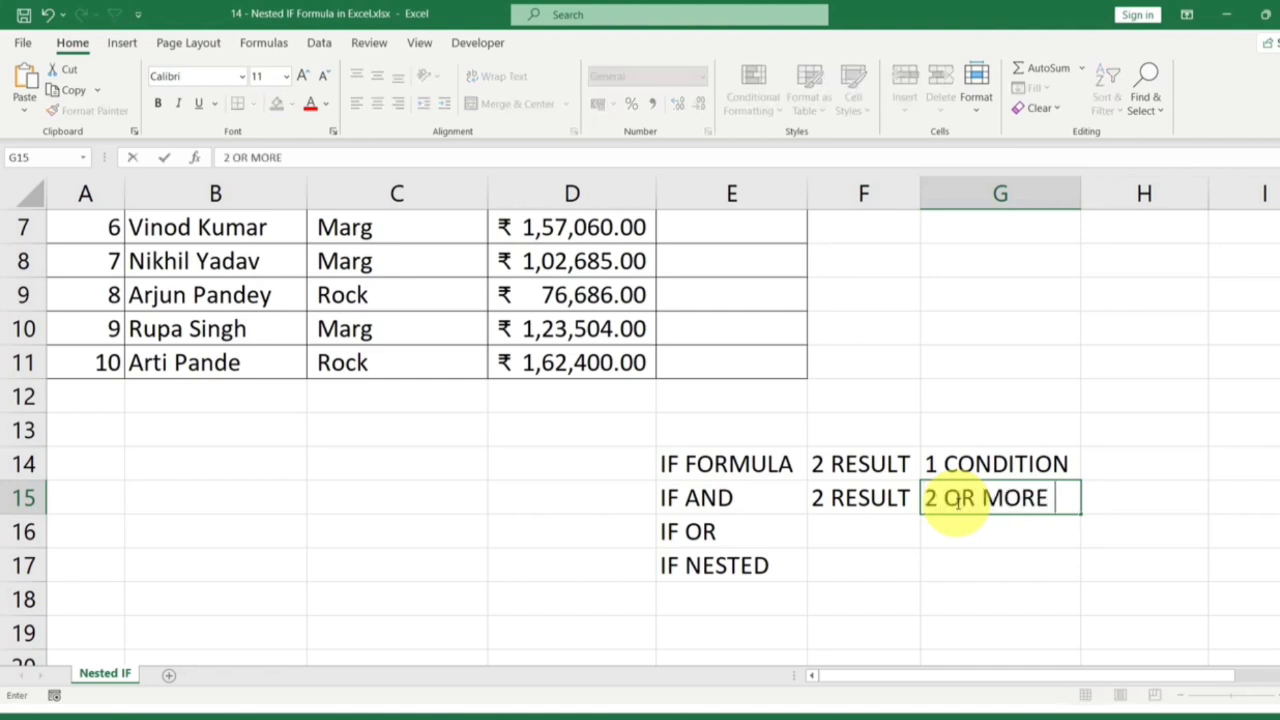
{"action": "type", "text": "THAT"}
{"action": "key", "text": "BackSpace"}
{"action": "type", "text": "N "}
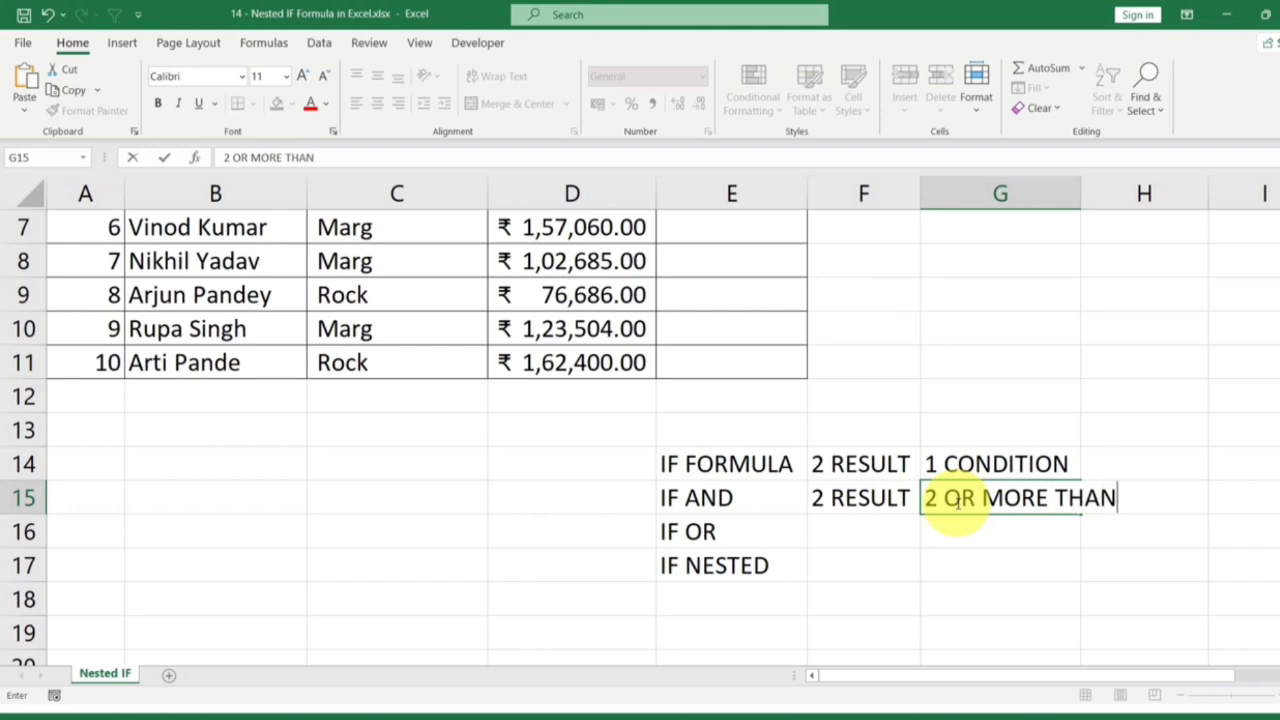
{"action": "type", "text": "2"}
{"action": "key", "text": "Return"}
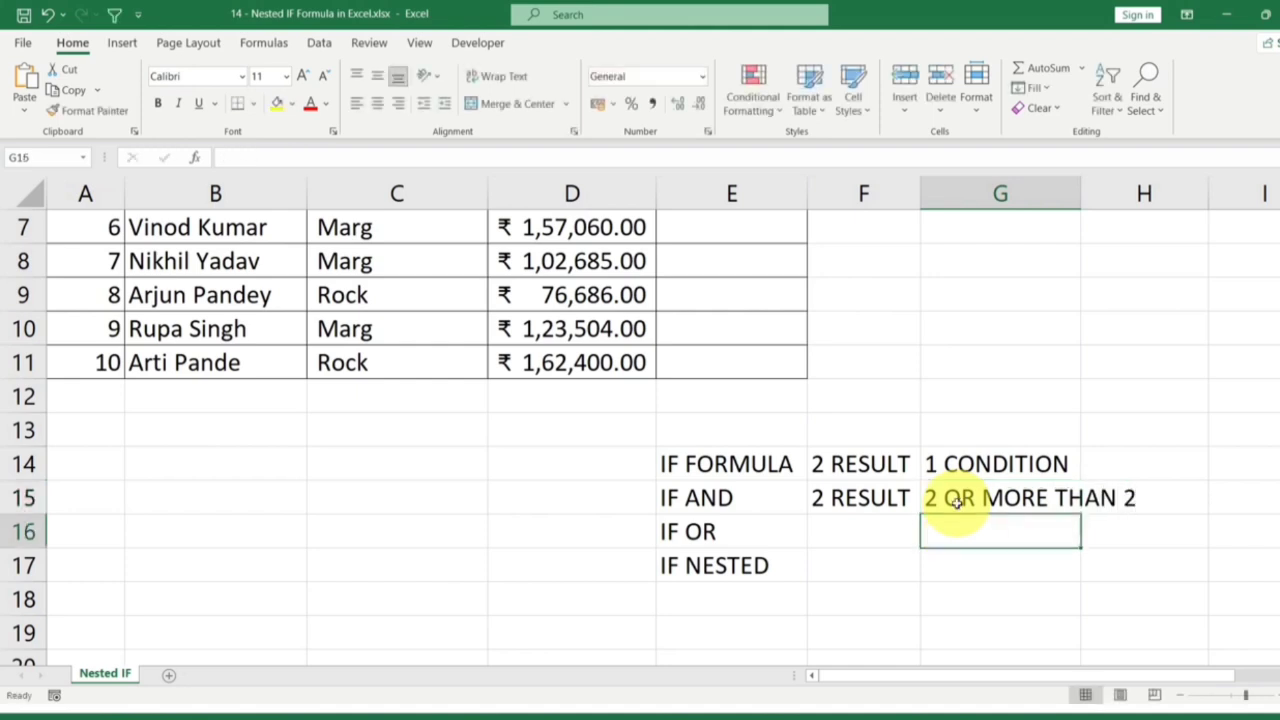
Step: Fill the IF AND row's condition and result entries down into G16 and F16 for the IF OR row
{"action": "left_click", "coordinate": [955, 505]}
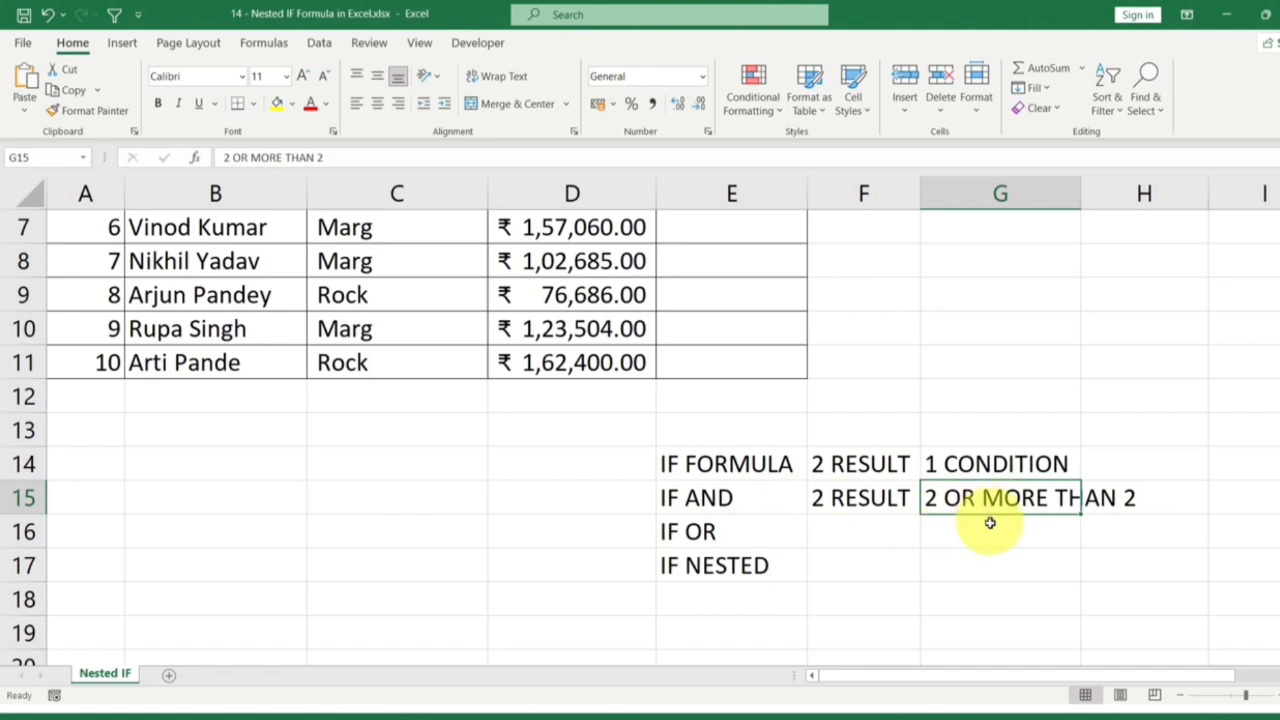
{"action": "left_click", "coordinate": [988, 528]}
{"action": "key", "text": "ctrl+d"}
{"action": "left_click", "coordinate": [871, 529]}
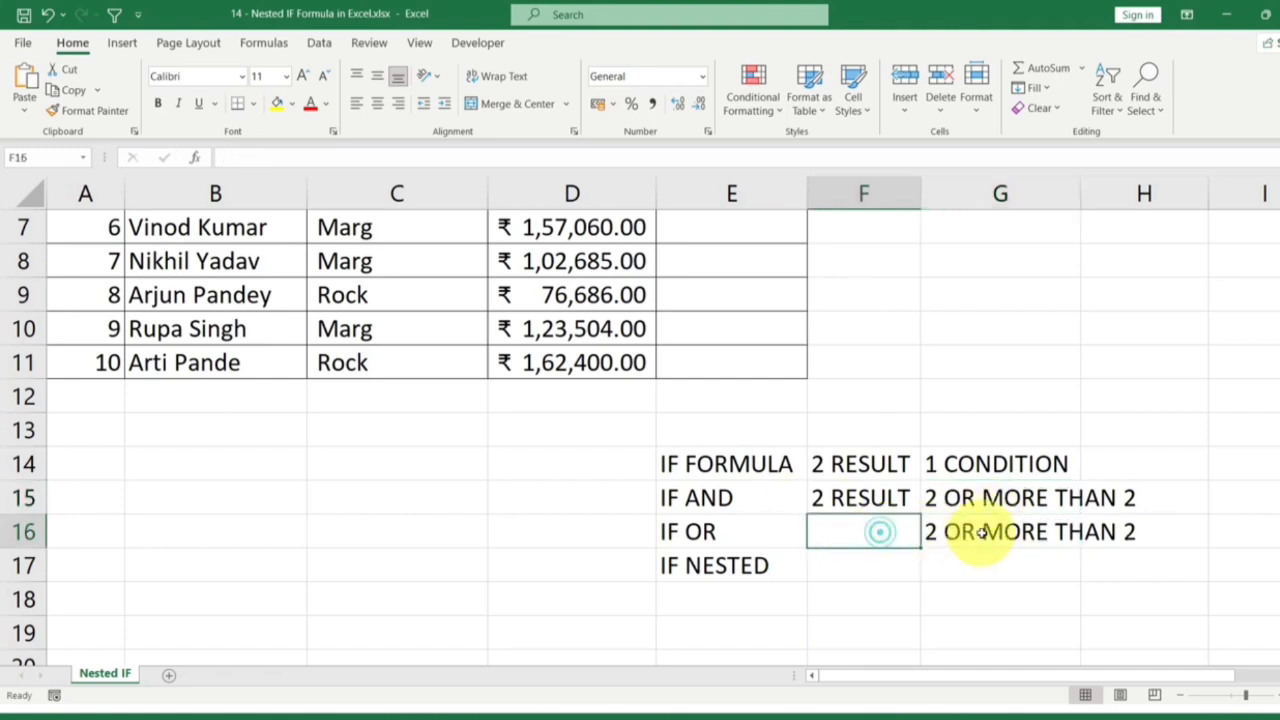
{"action": "type", "text": "2"}
{"action": "key", "text": "Escape"}
{"action": "key", "text": "ctrl+d"}
{"action": "key", "text": "Up"}
{"action": "key", "text": "Up"}
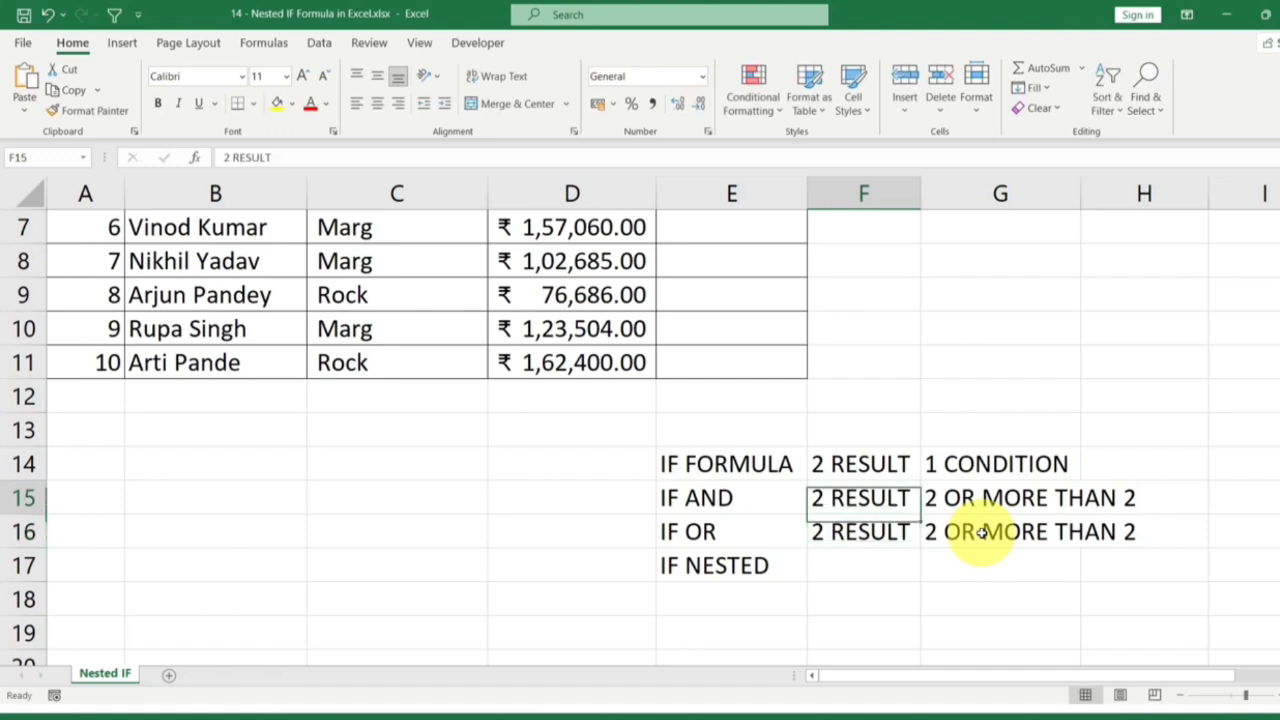
{"action": "key", "text": "Right"}
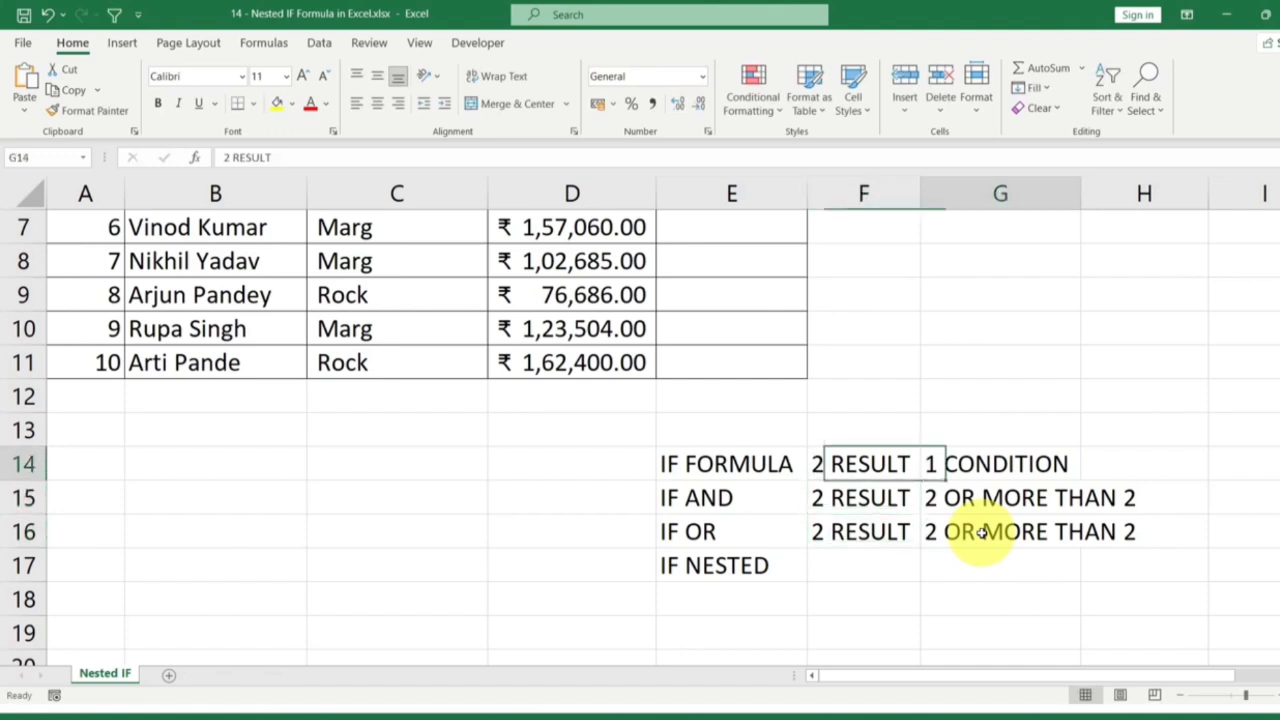
{"action": "key", "text": "Down"}
{"action": "key", "text": "Down"}
{"action": "key", "text": "Up"}
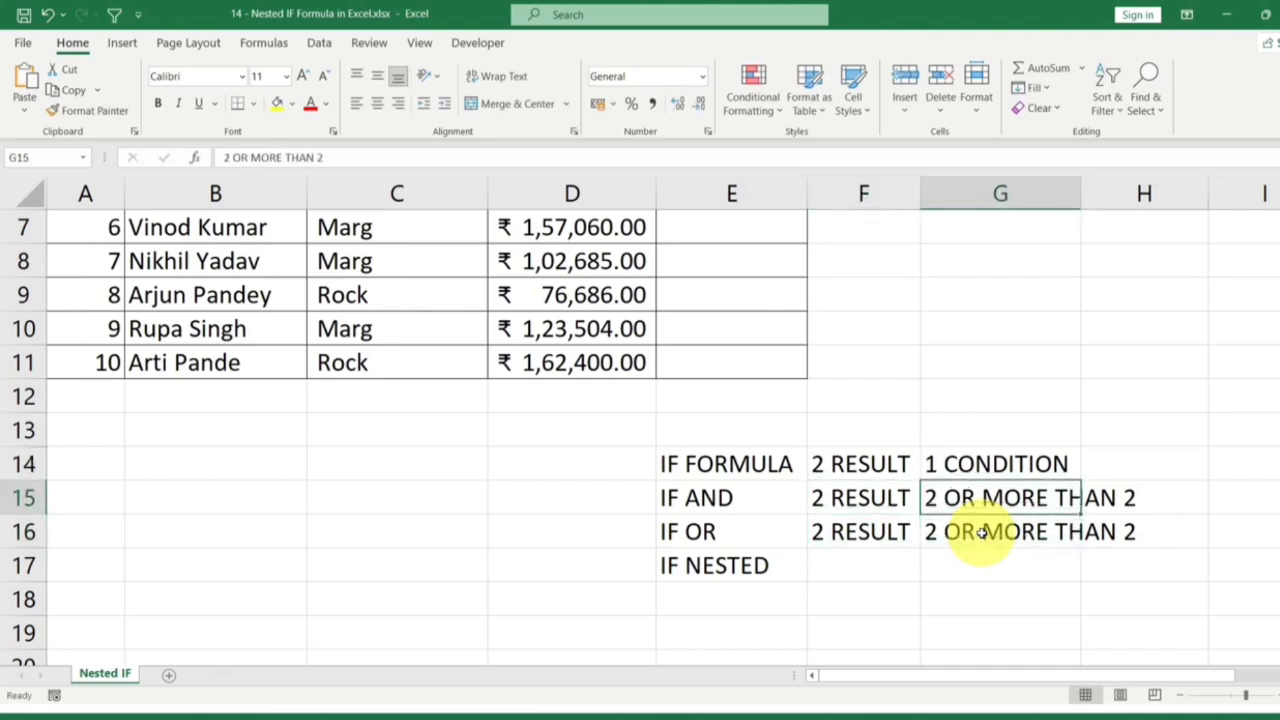
{"action": "key", "text": "Down"}
{"action": "key", "text": "Up"}
Step: Append ", COMPLUSARY" to the IF AND condition text in G15
{"action": "double_click", "coordinate": [1004, 500]}
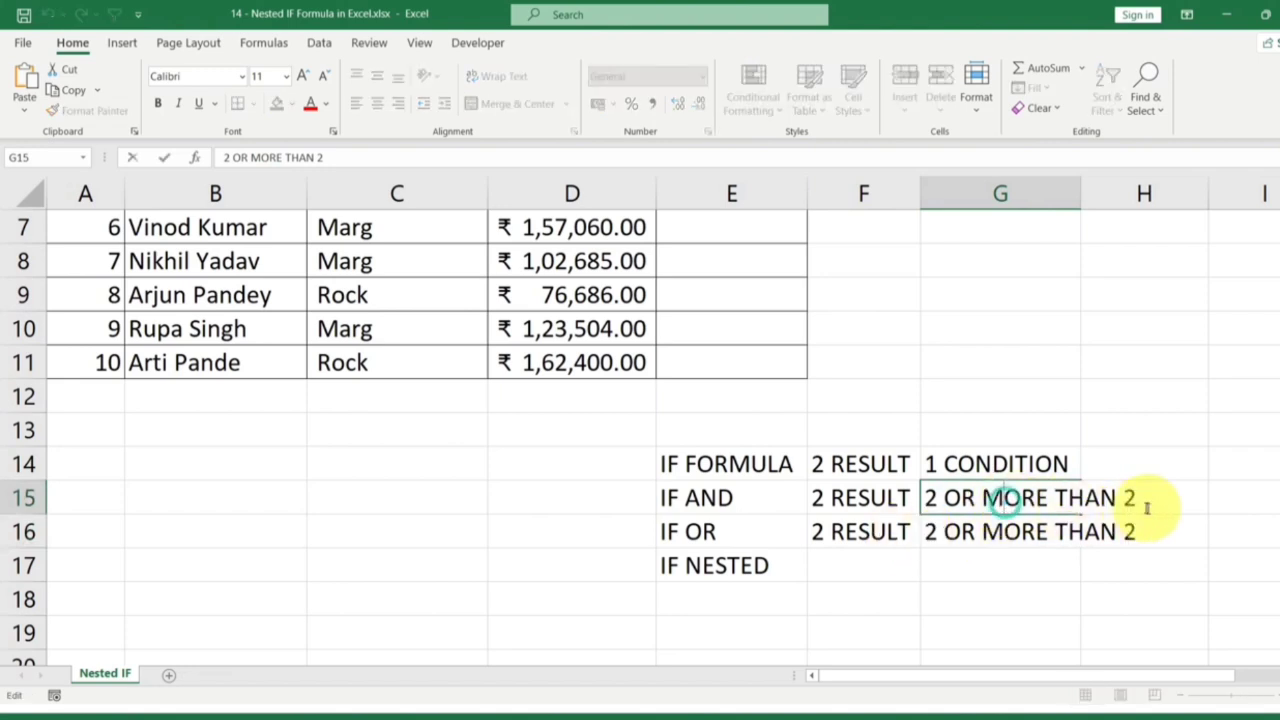
{"action": "type", "text": "."}
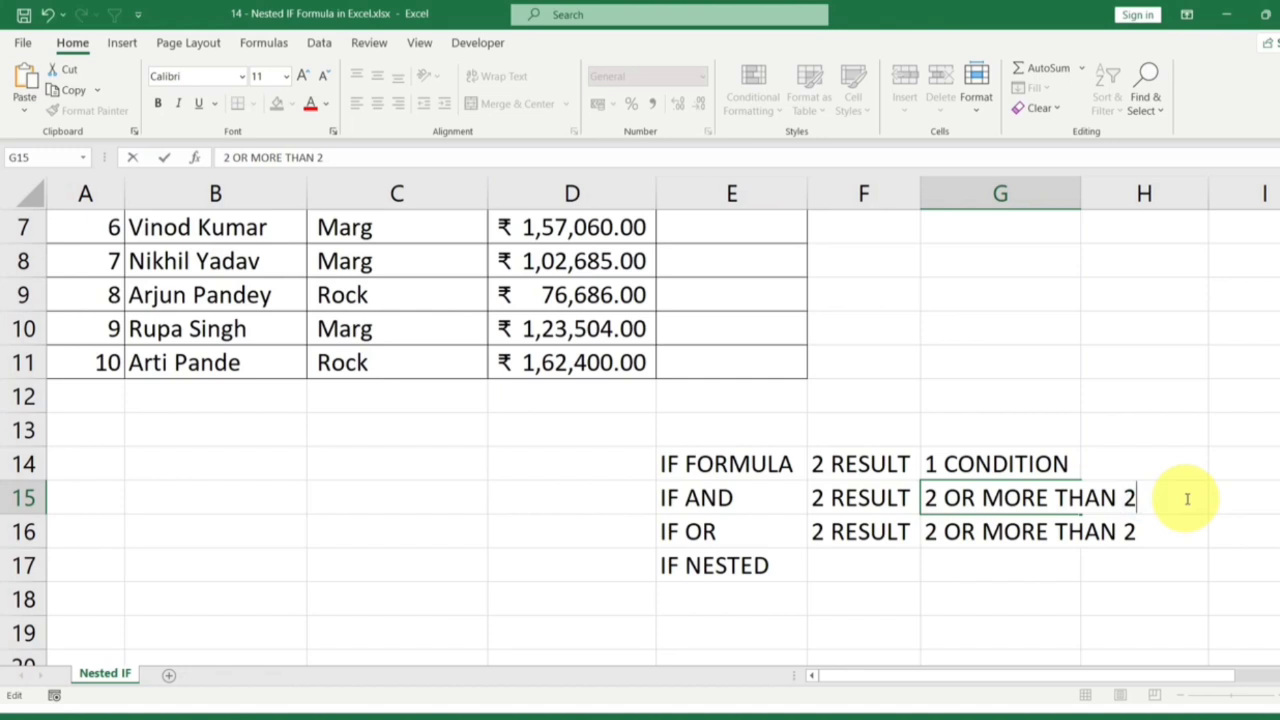
{"action": "type", "text": " COMPLUSARY"}
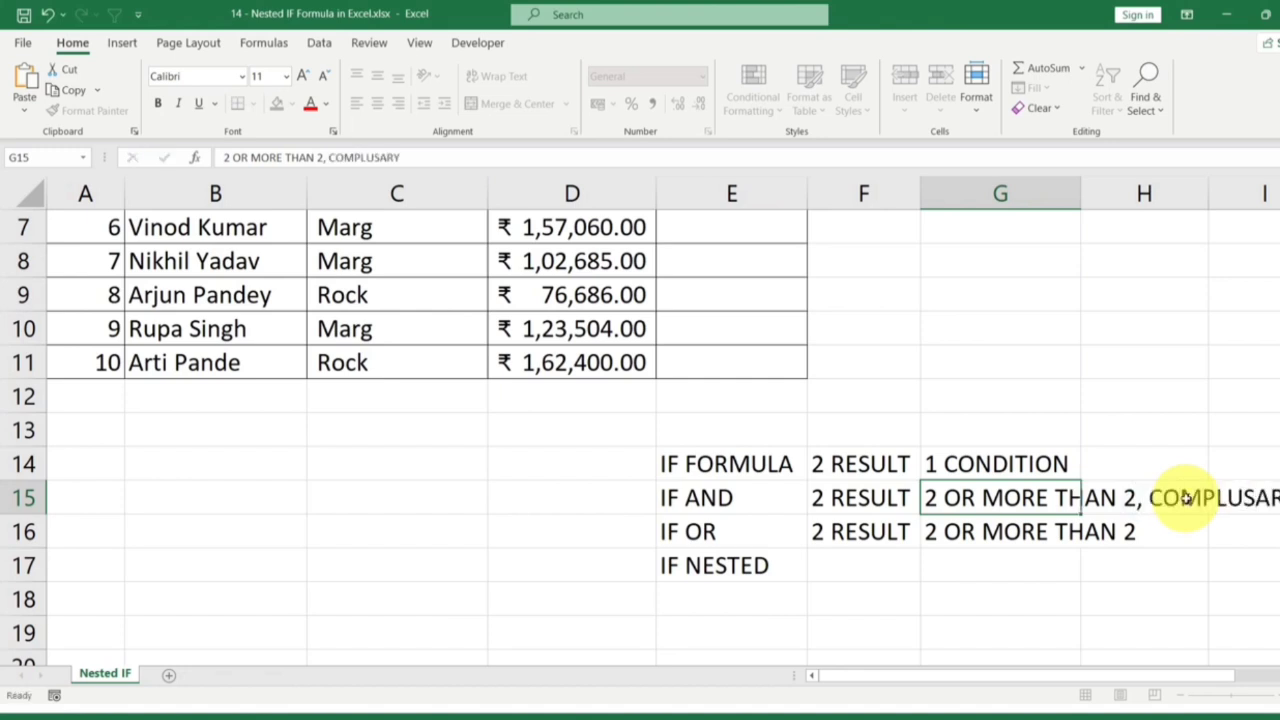
{"action": "key", "text": "Return"}
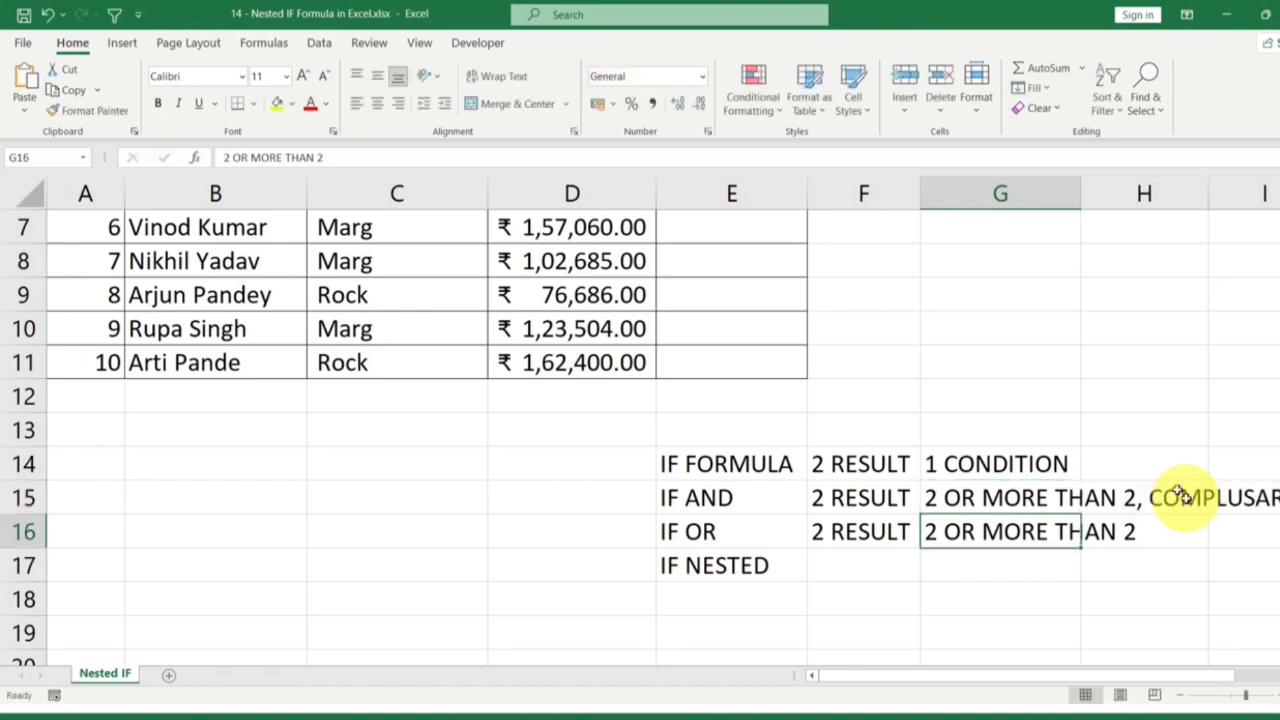
Step: Append ", OPTIIONAL" to the IF OR condition text in G16
{"action": "double_click", "coordinate": [1068, 531]}
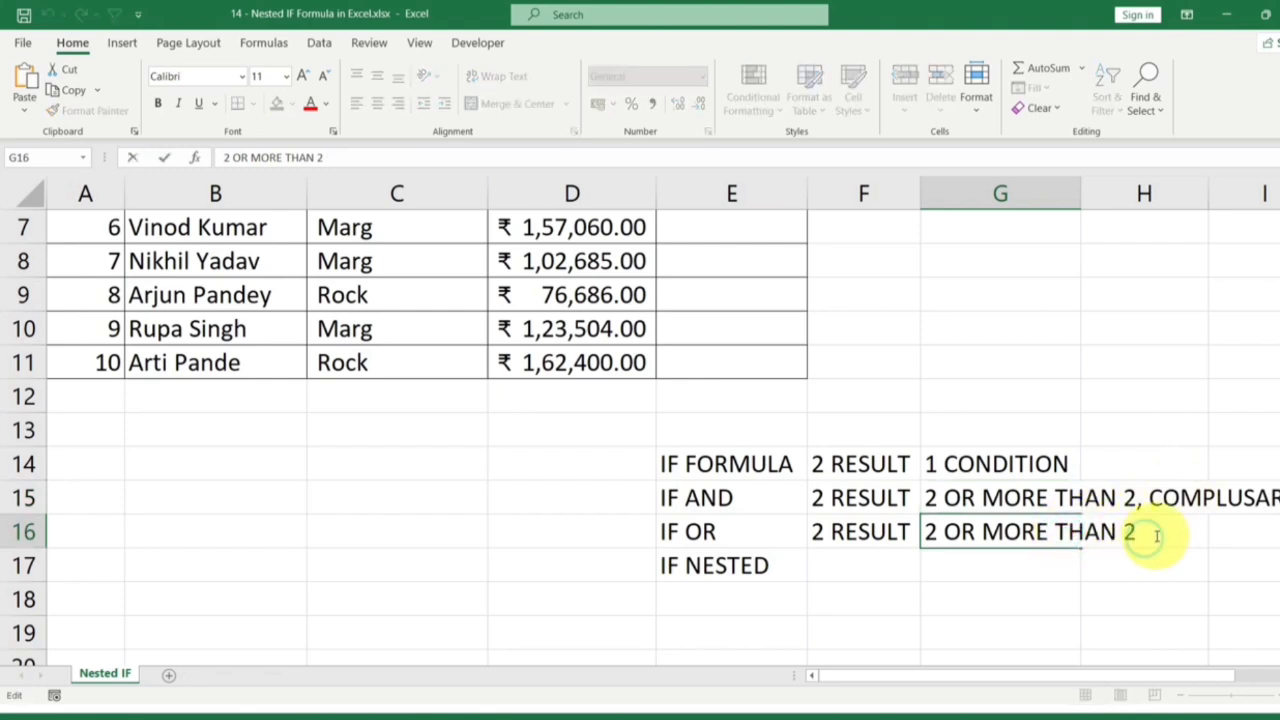
{"action": "type", "text": "."}
{"action": "type", "text": ", OPTIO"}
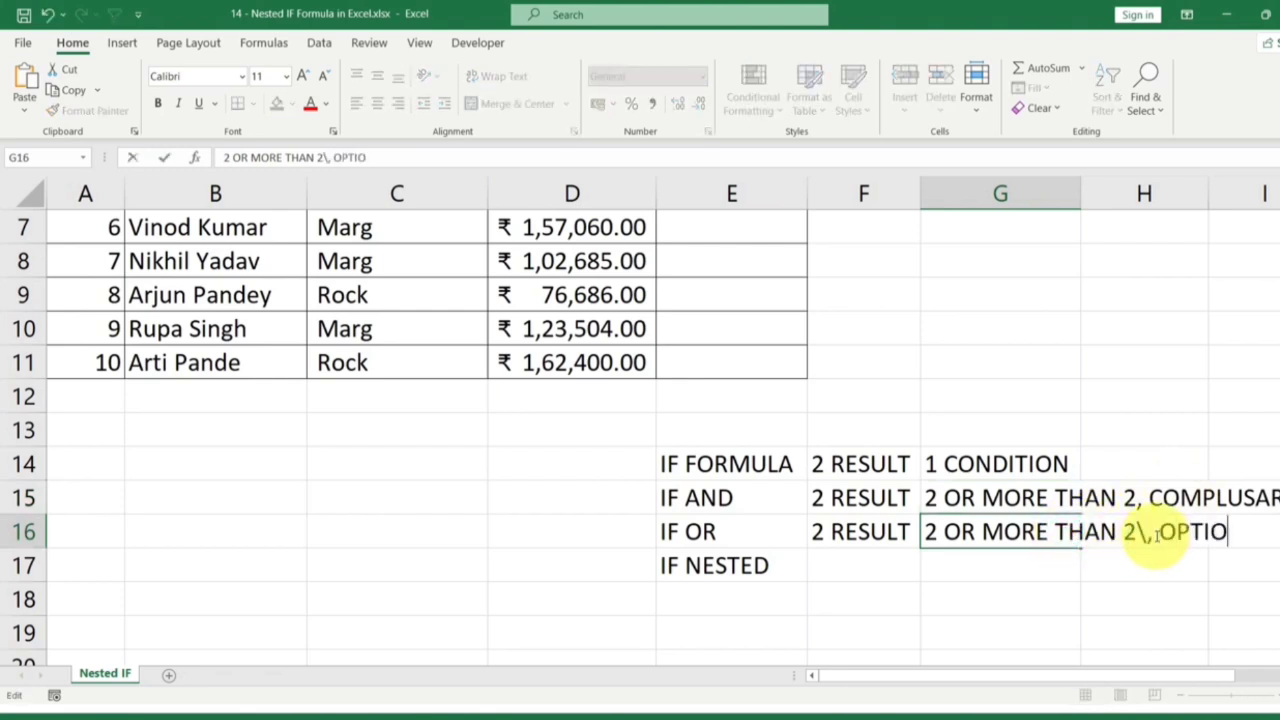
{"action": "key", "text": "BackSpace"}
{"action": "key", "text": "BackSpace"}
{"action": "key", "text": "BackSpace"}
{"action": "key", "text": "BackSpace"}
{"action": "key", "text": "BackSpace"}
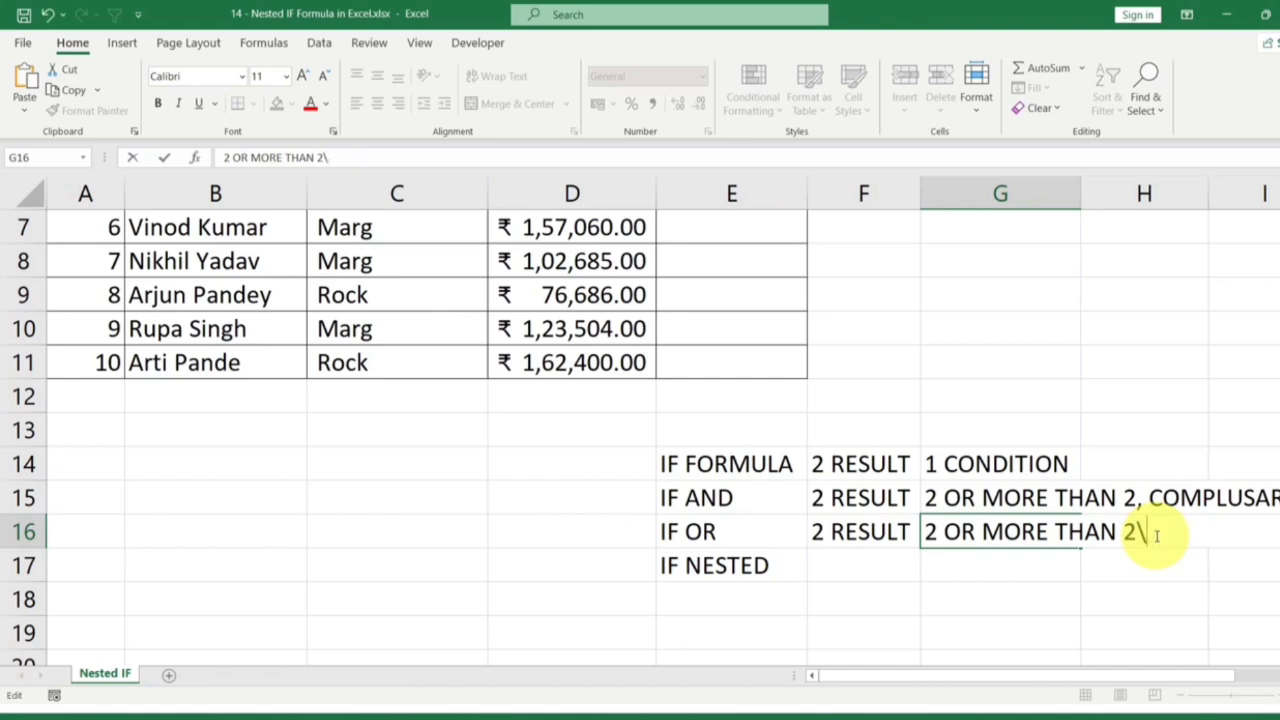
{"action": "type", "text": ", OPTIION"}
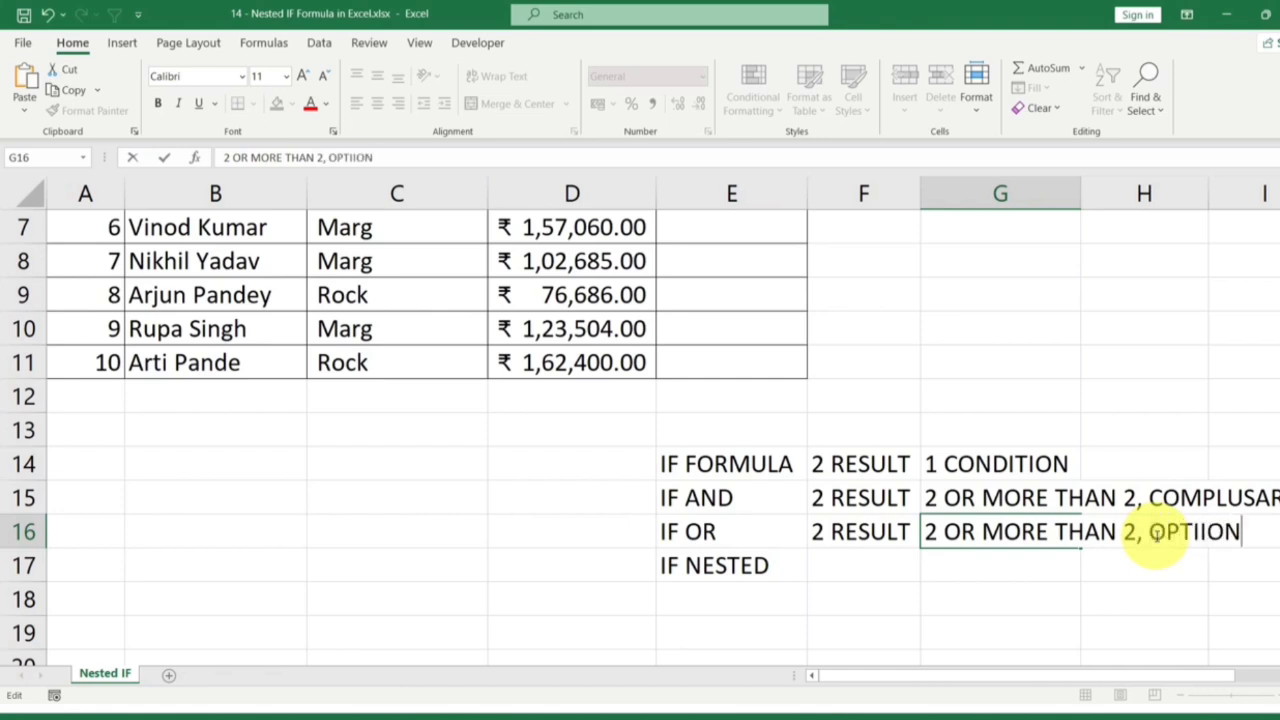
{"action": "type", "text": "AL"}
{"action": "key", "text": "Return"}
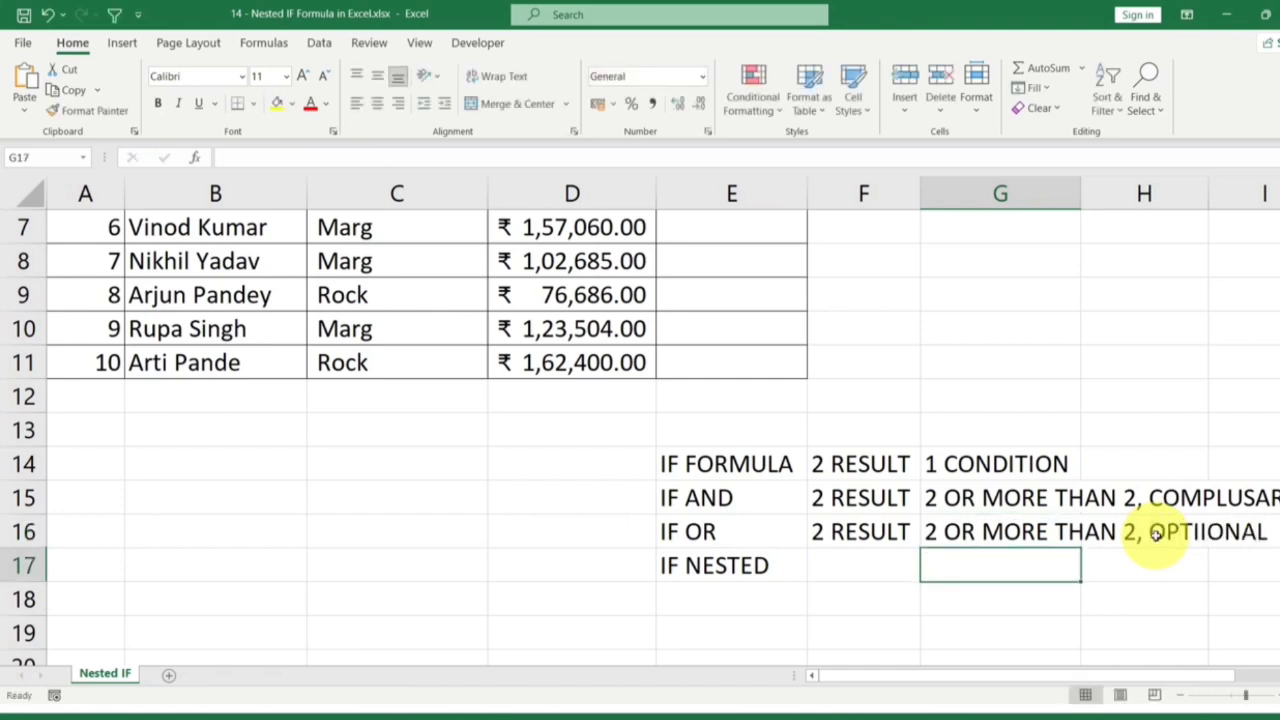
{"action": "left_click", "coordinate": [884, 565]}
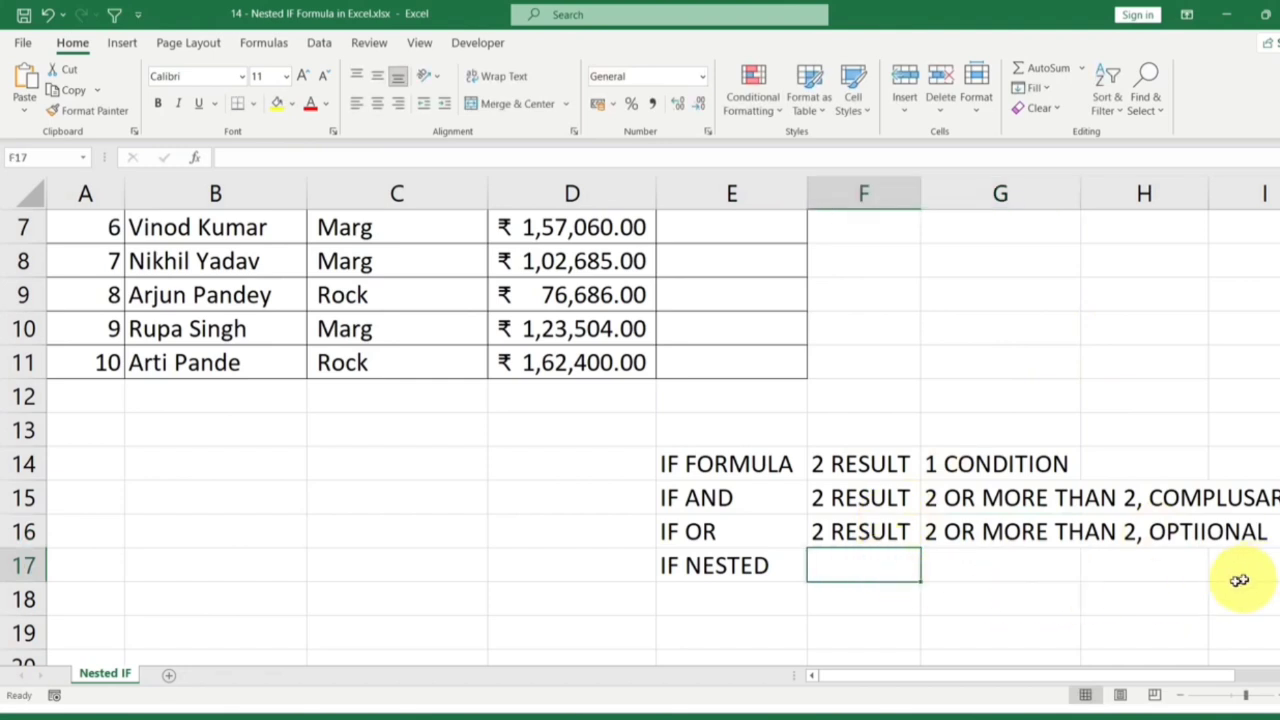
{"action": "left_click", "coordinate": [958, 463]}
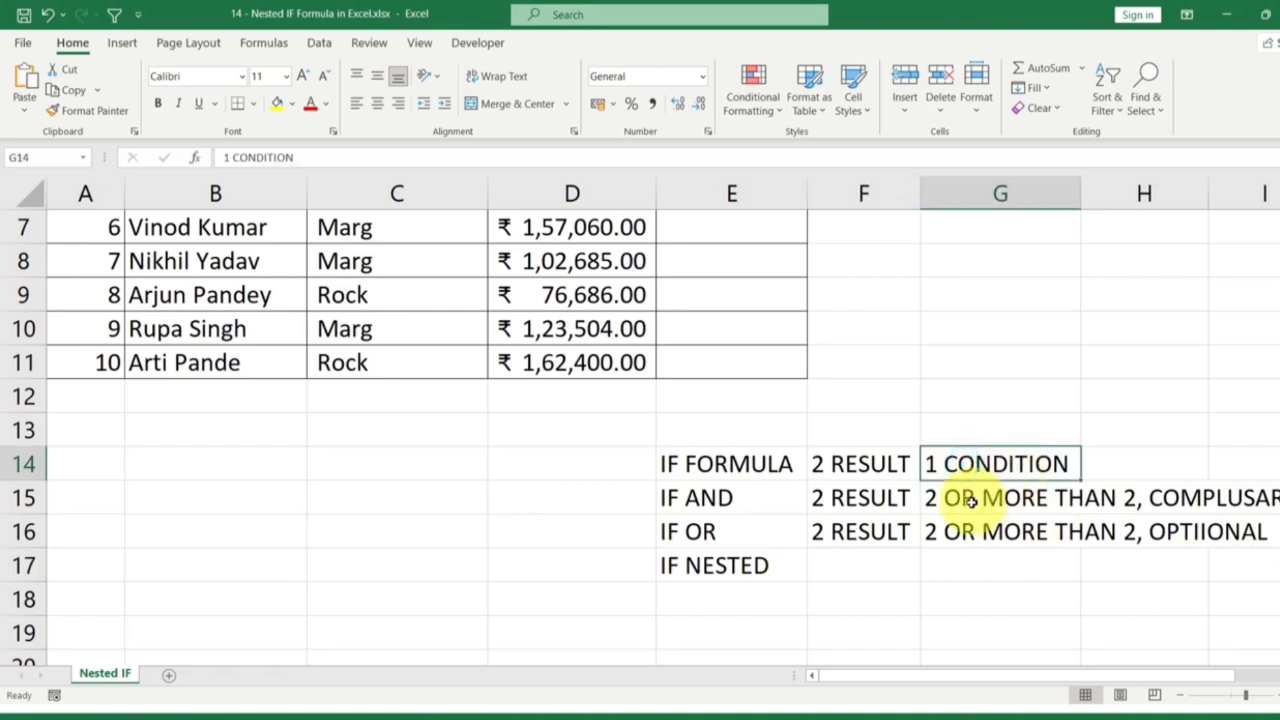
Step: Review the Sales figures in D2:D11 against the sales slabs and incentive rates in G2:H5
{"action": "left_click", "coordinate": [960, 531]}
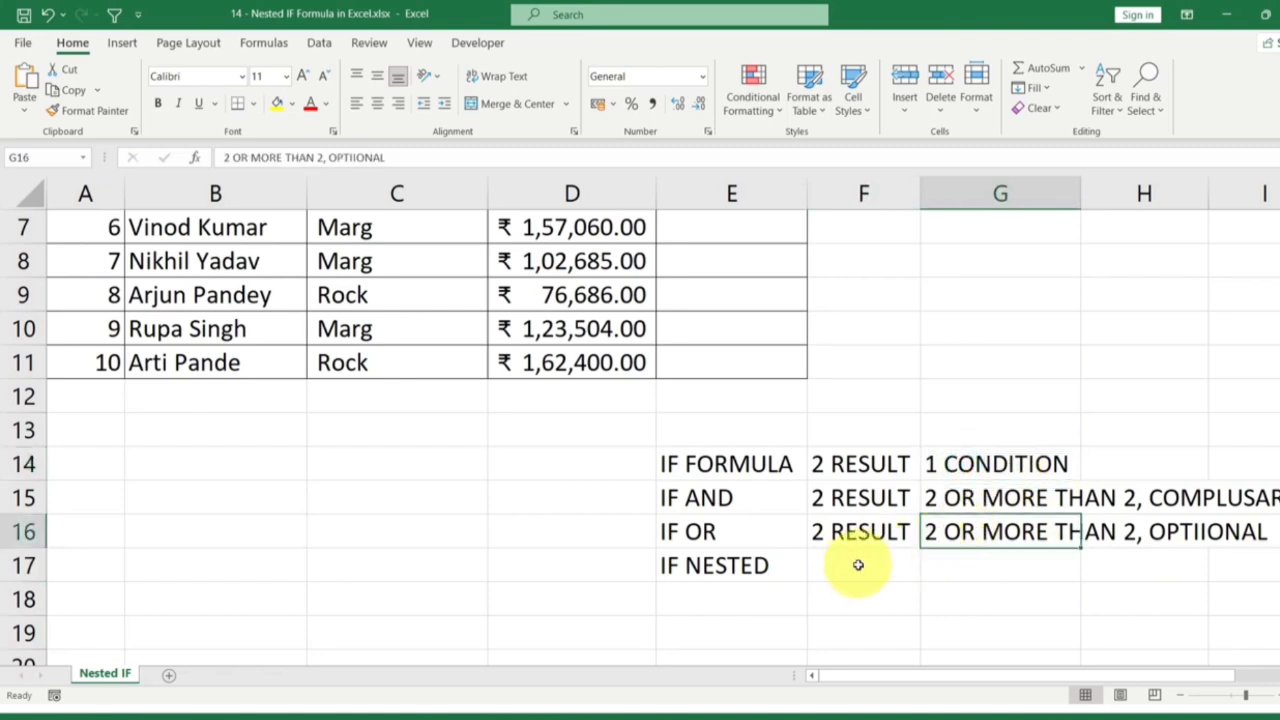
{"action": "scroll", "coordinate": [858, 567], "scroll_direction": "up", "scroll_amount": 2}
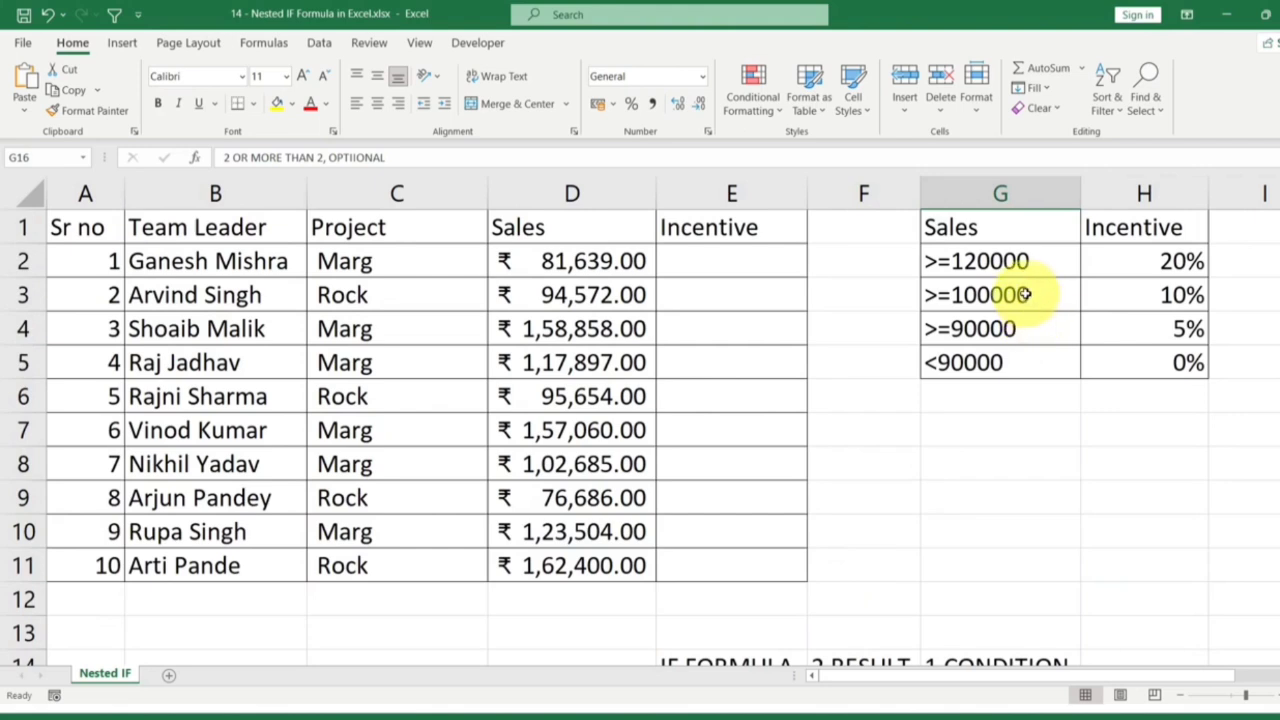
{"action": "left_click_drag", "start_coordinate": [569, 263], "coordinate": [528, 566]}
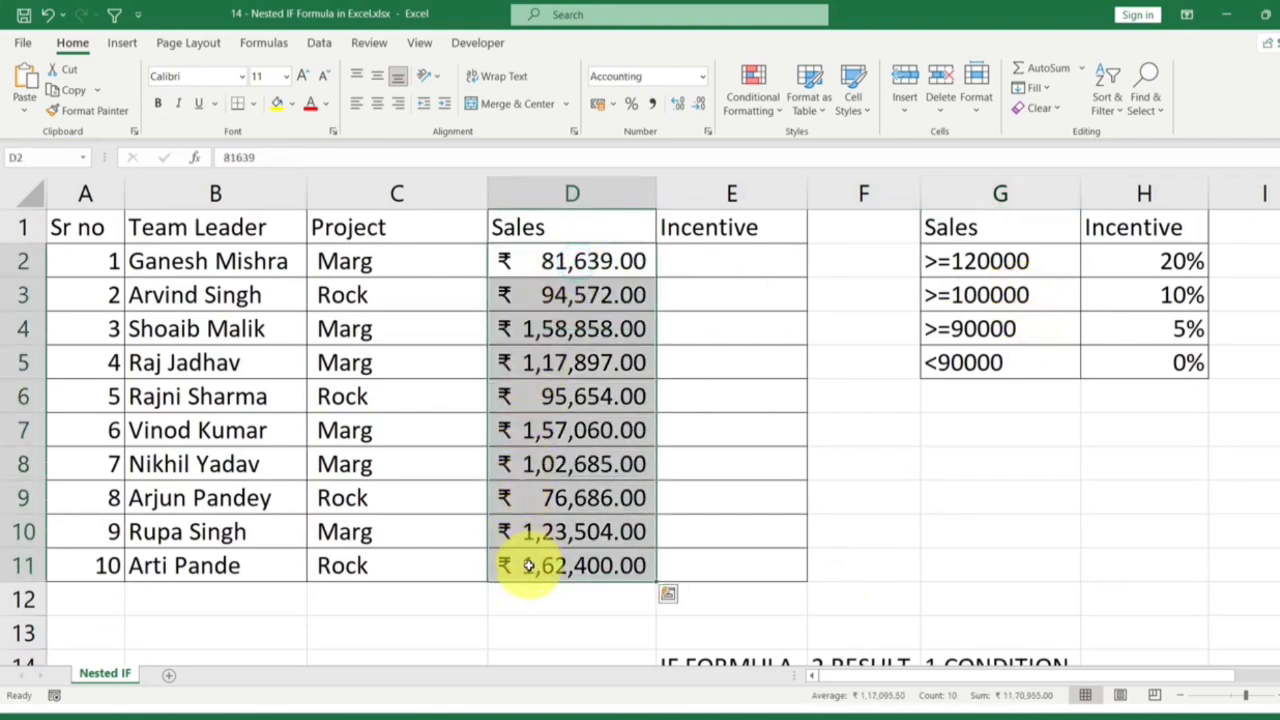
{"action": "left_click_drag", "start_coordinate": [985, 261], "coordinate": [1045, 358]}
{"action": "left_click_drag", "start_coordinate": [1190, 261], "coordinate": [1157, 357]}
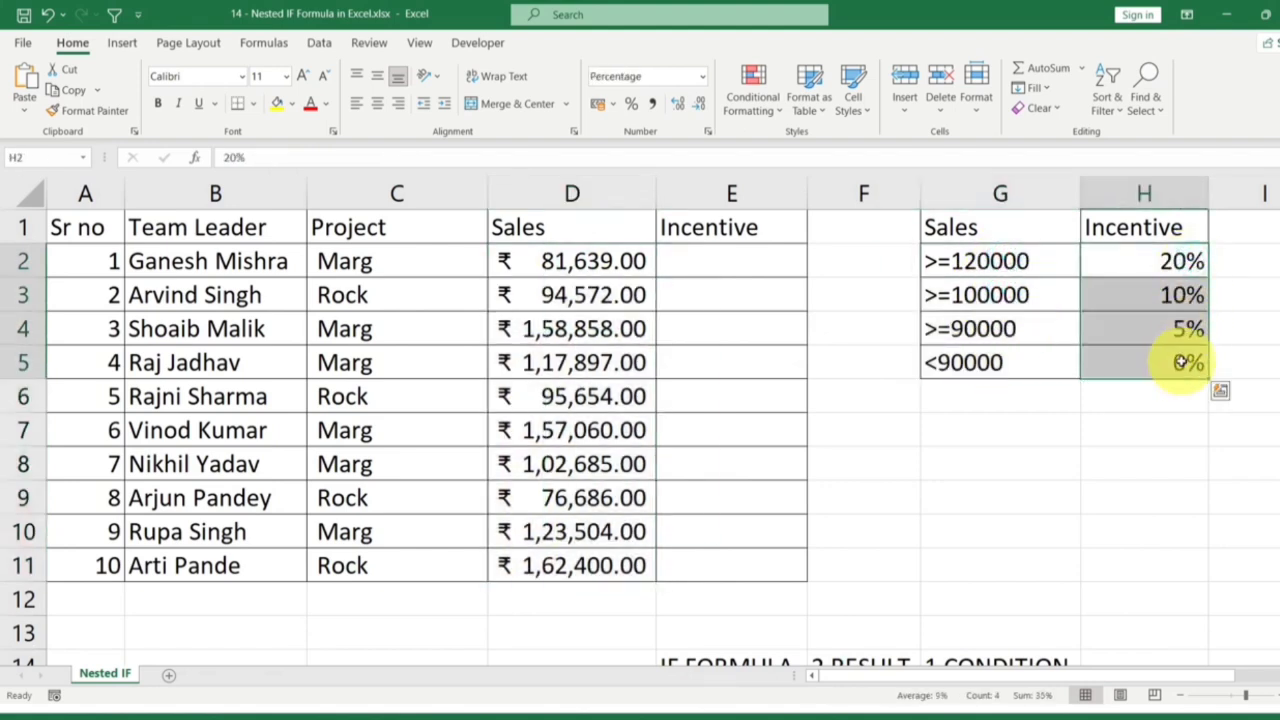
{"action": "left_click_drag", "start_coordinate": [580, 261], "coordinate": [590, 557]}
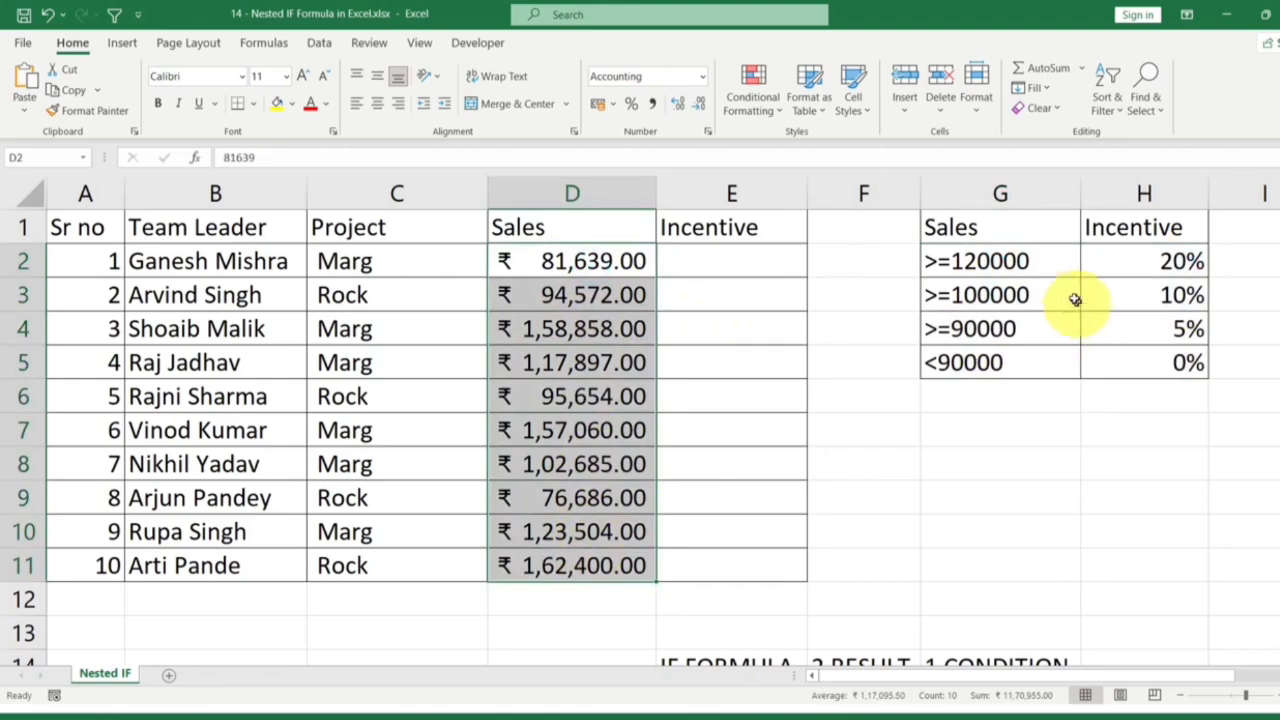
{"action": "left_click_drag", "start_coordinate": [1035, 261], "coordinate": [1174, 363]}
{"action": "left_click_drag", "start_coordinate": [1180, 258], "coordinate": [1166, 364]}
{"action": "left_click_drag", "start_coordinate": [990, 262], "coordinate": [986, 366]}
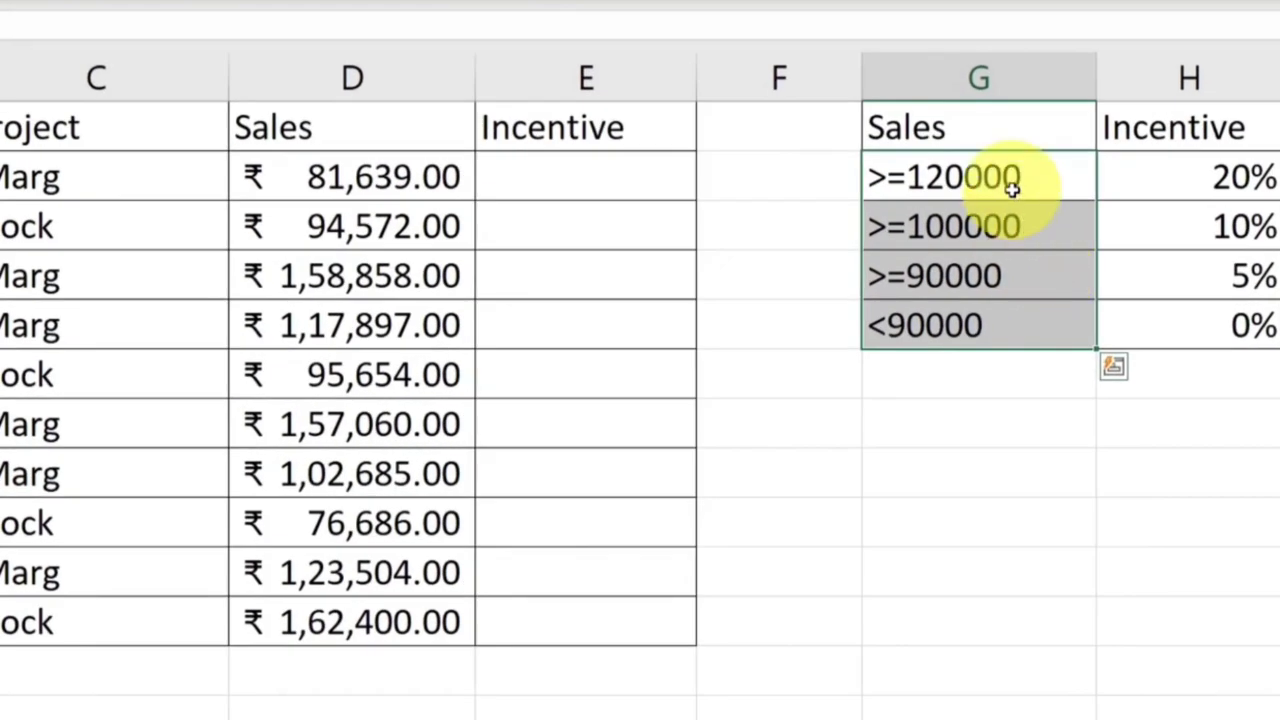
Step: Examine each incentive slab in G2:H5, from >=120000 down to <90000, together with its matching rate
{"action": "left_click", "coordinate": [1023, 270]}
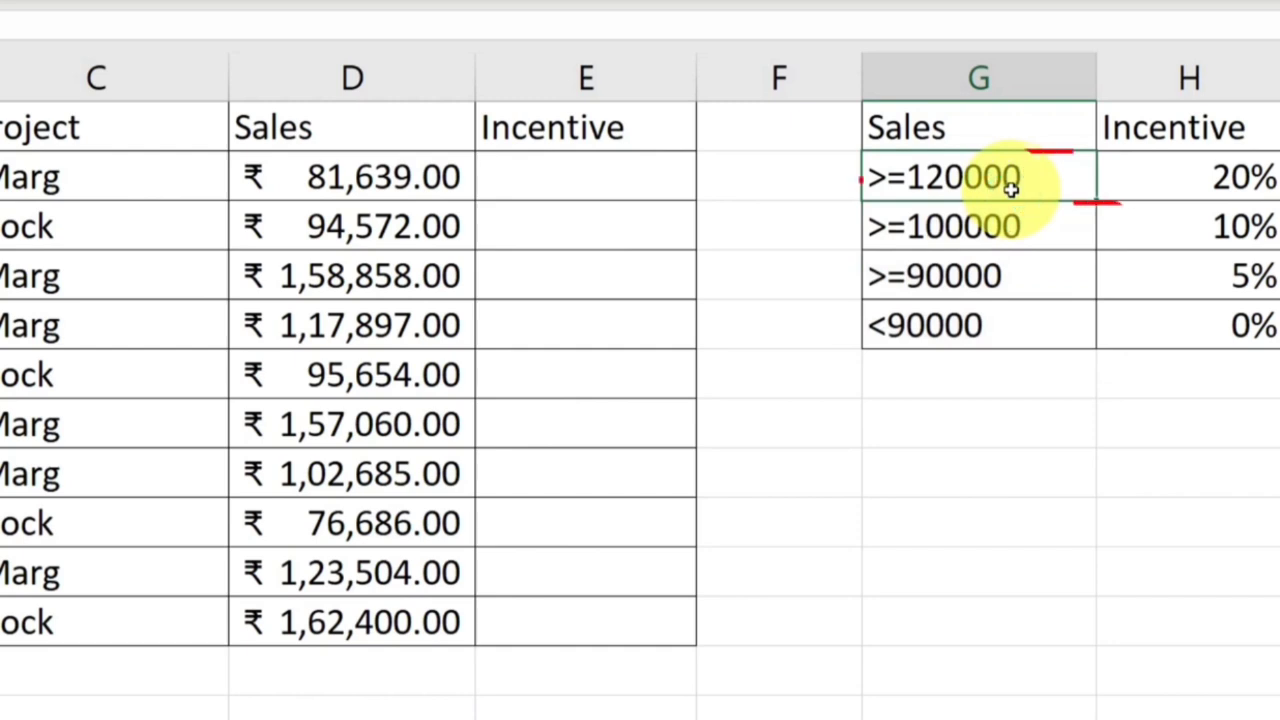
{"action": "left_click", "coordinate": [1235, 177]}
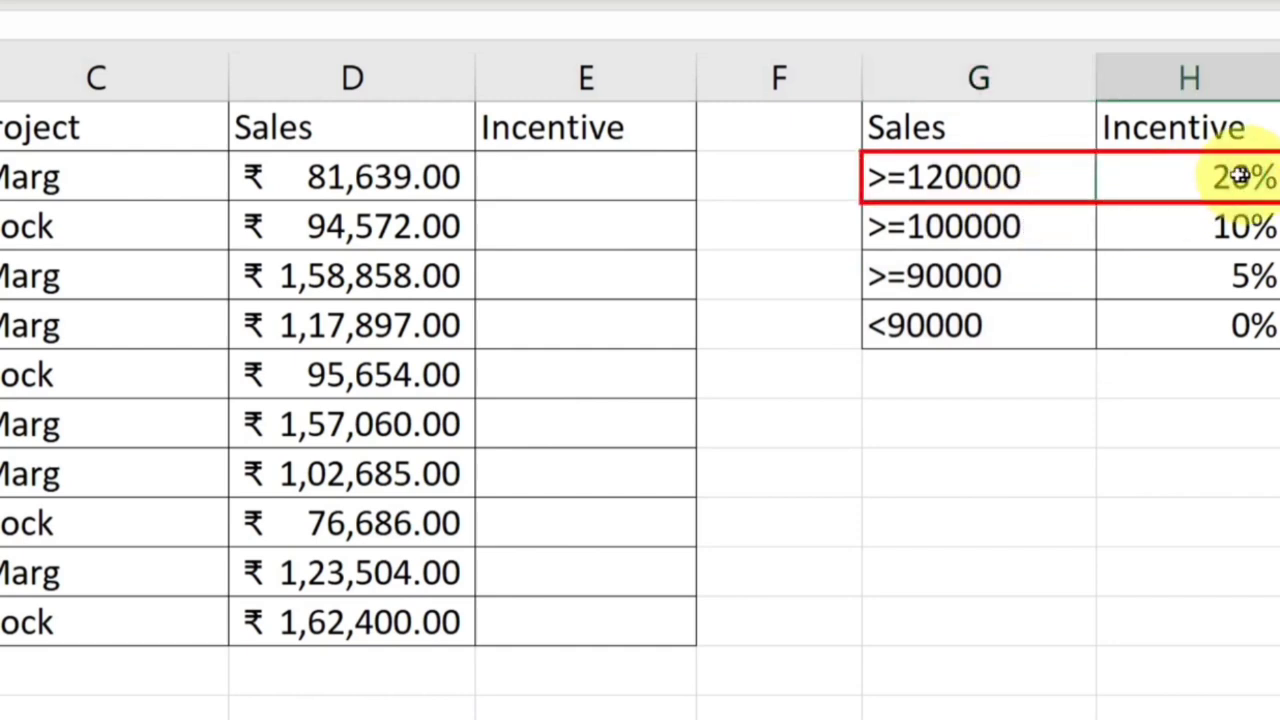
{"action": "left_click_drag", "start_coordinate": [314, 172], "coordinate": [312, 622]}
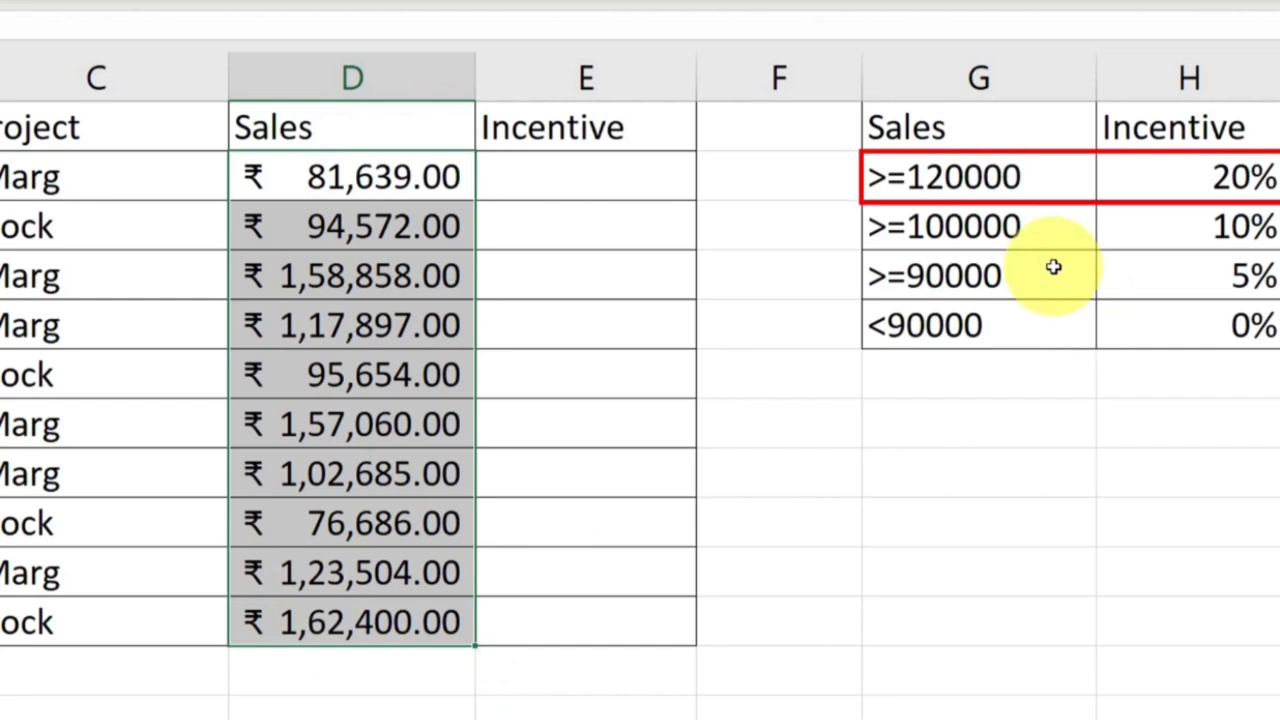
{"action": "left_click", "coordinate": [1030, 226]}
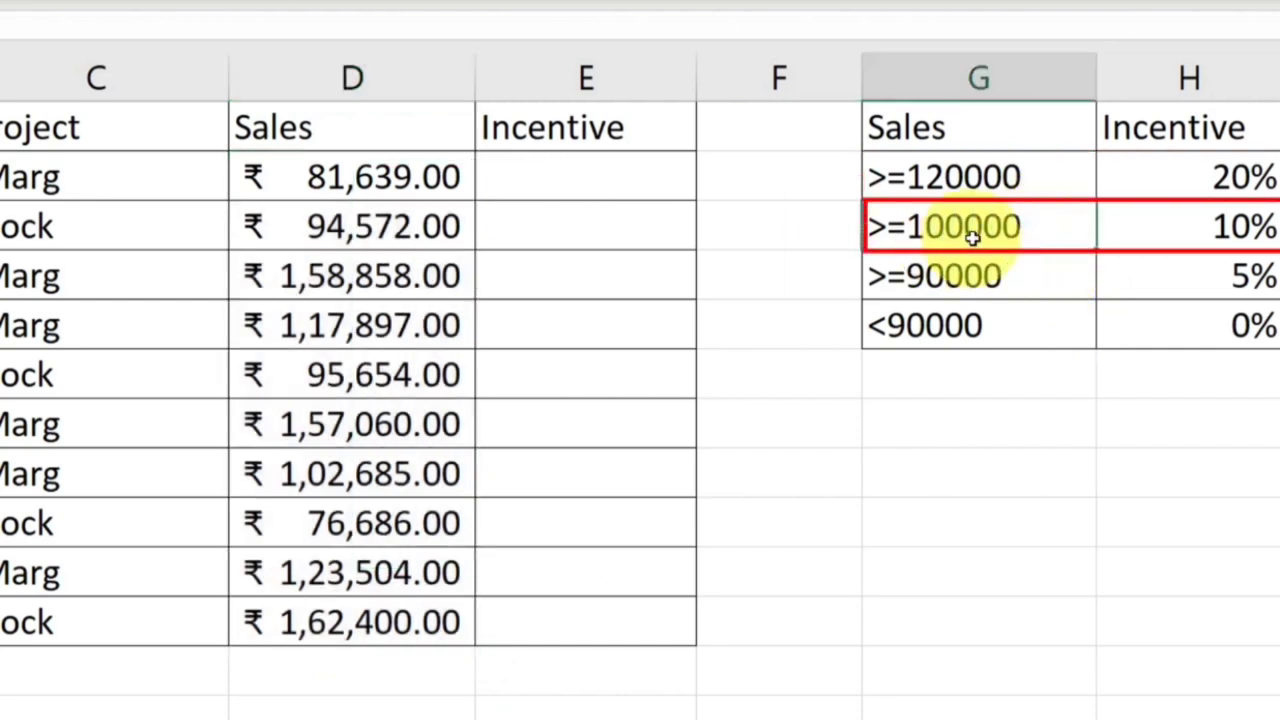
{"action": "left_click", "coordinate": [1186, 240]}
{"action": "left_click", "coordinate": [1028, 275]}
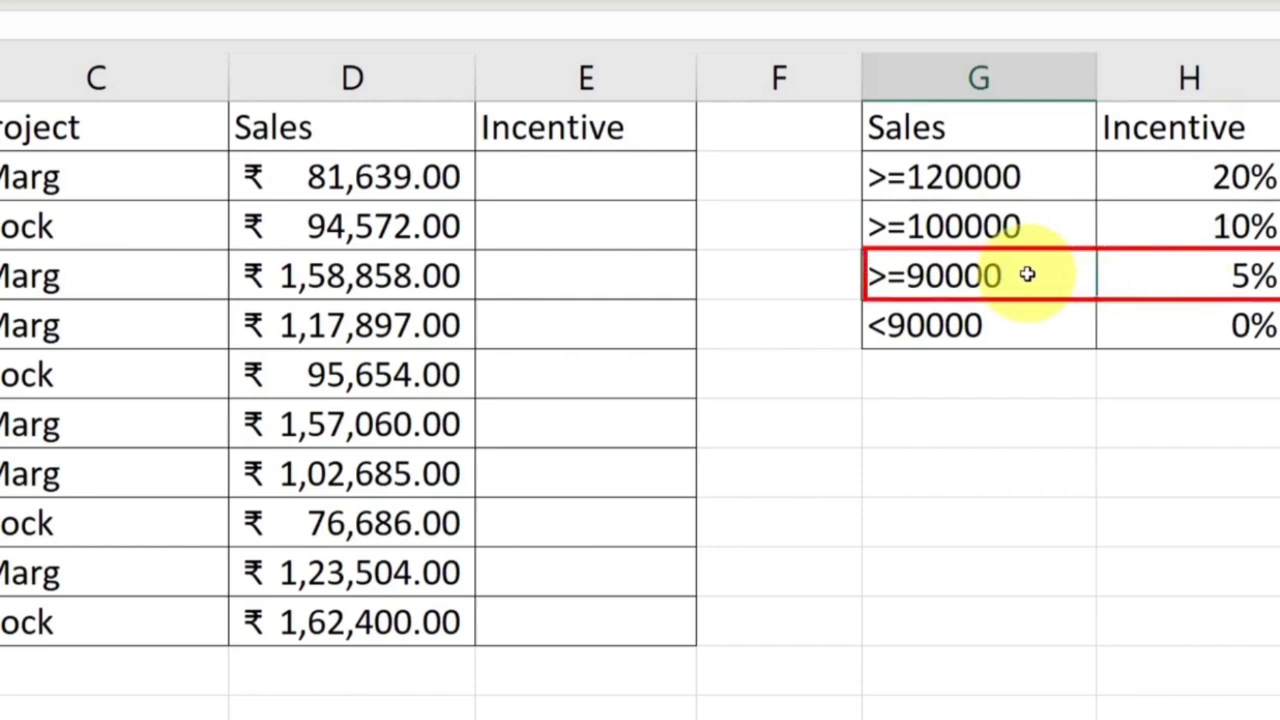
{"action": "left_click", "coordinate": [1257, 277]}
{"action": "left_click", "coordinate": [1017, 318]}
{"action": "left_click", "coordinate": [1240, 325]}
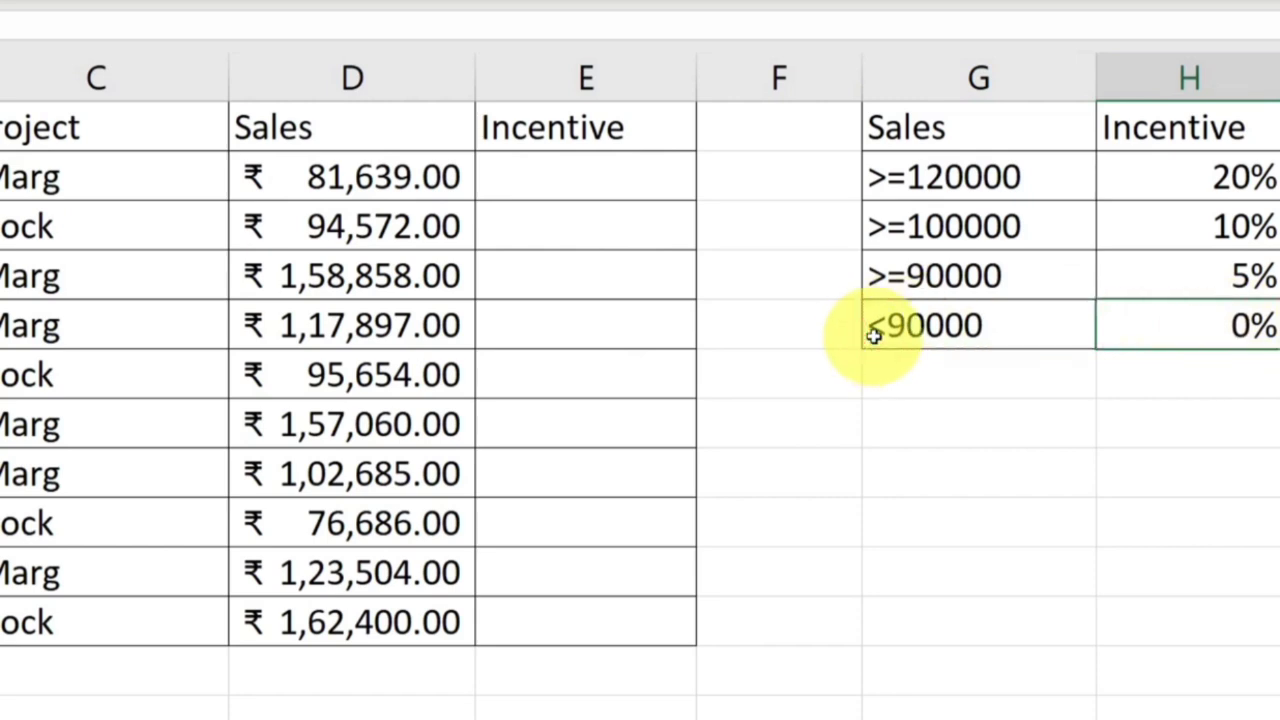
{"action": "left_click_drag", "start_coordinate": [1193, 267], "coordinate": [951, 243]}
{"action": "left_click_drag", "start_coordinate": [971, 186], "coordinate": [1143, 190]}
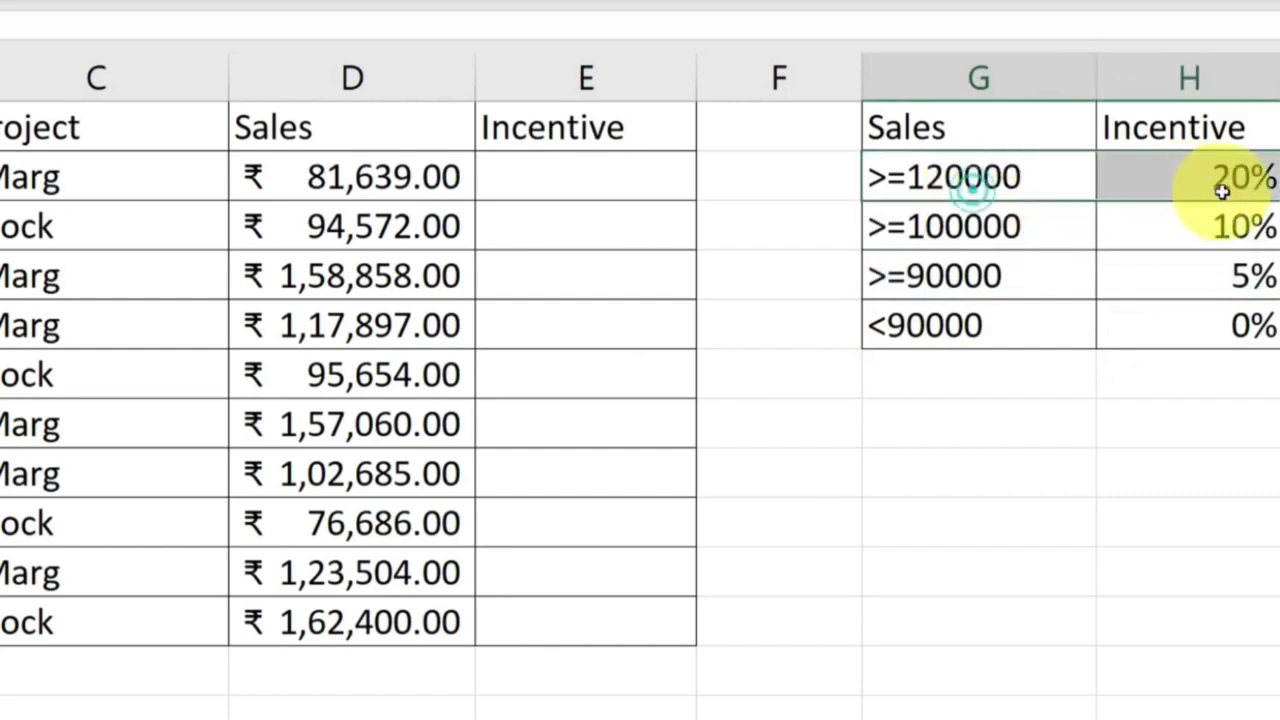
{"action": "left_click_drag", "start_coordinate": [977, 220], "coordinate": [1191, 220]}
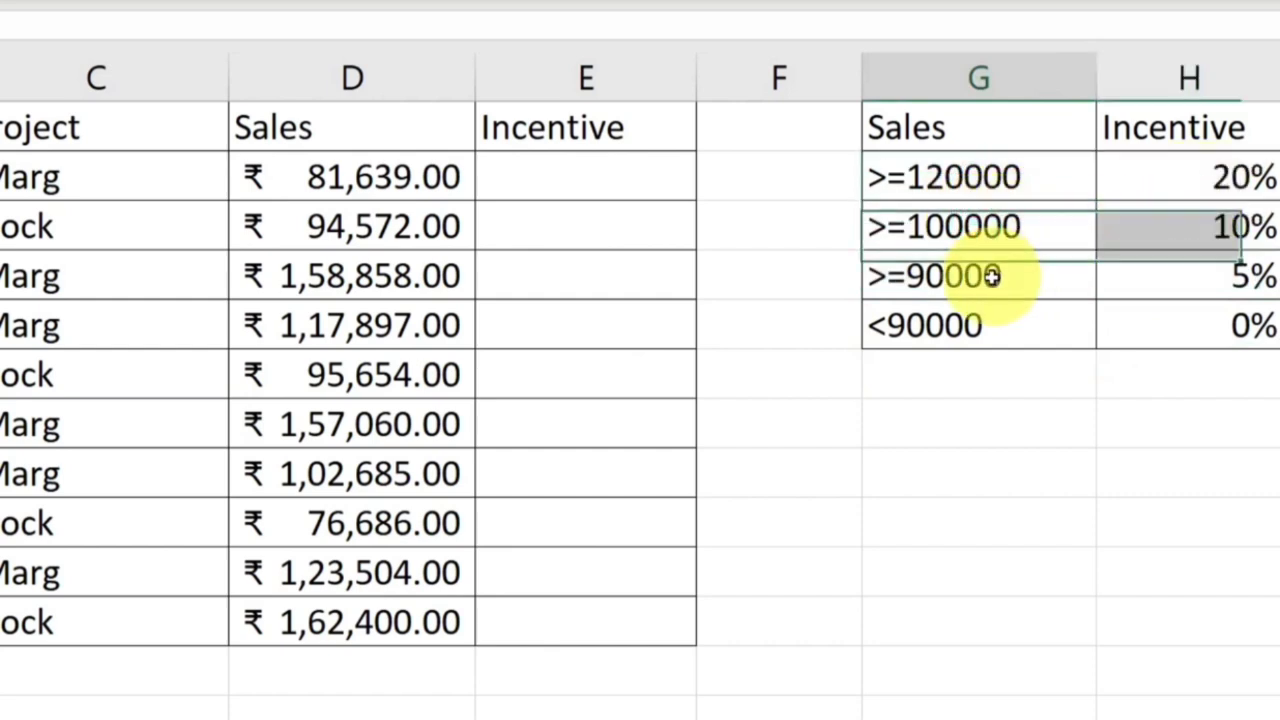
{"action": "left_click_drag", "start_coordinate": [995, 275], "coordinate": [1113, 300]}
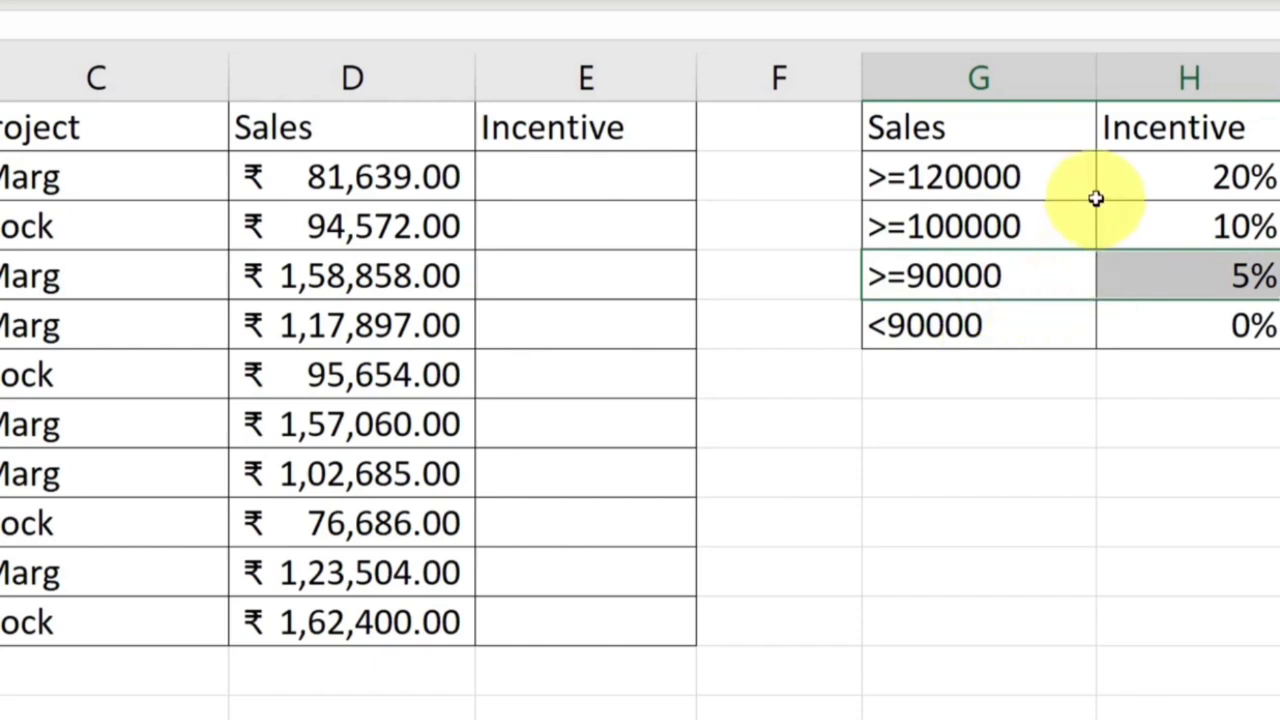
{"action": "left_click_drag", "start_coordinate": [1189, 177], "coordinate": [1094, 329]}
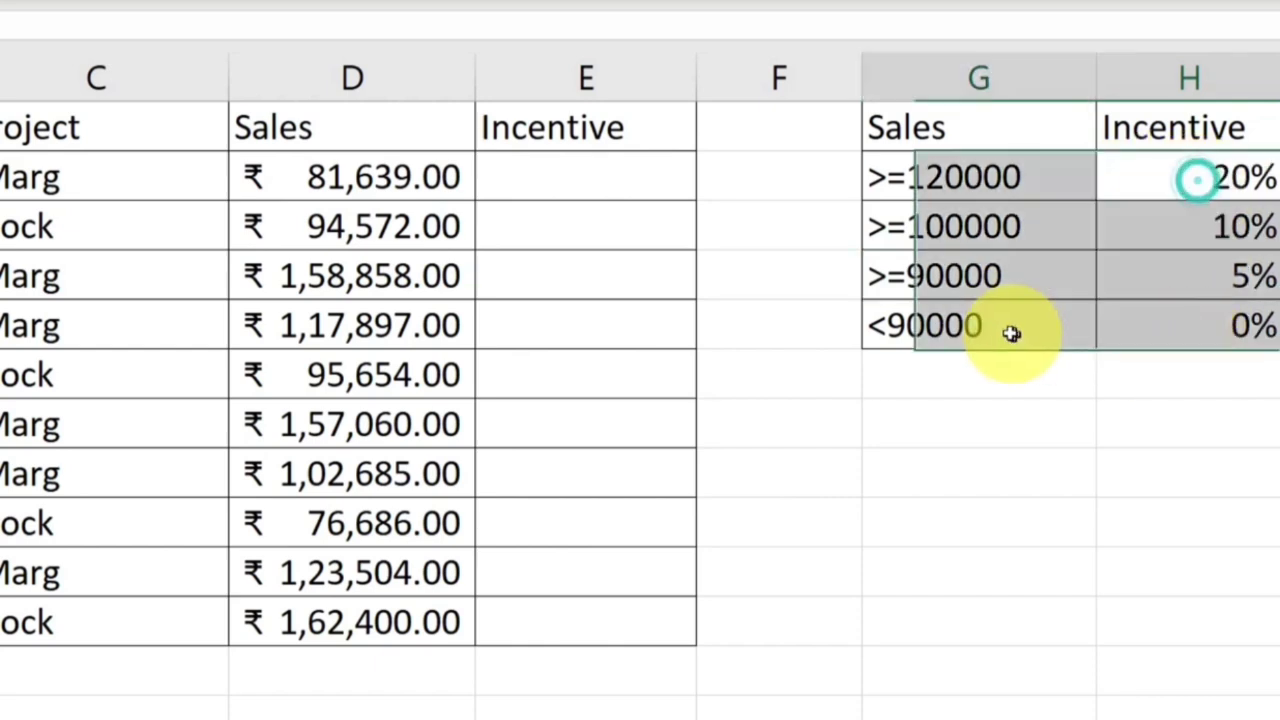
Step: Start an IF formula in E2 with D2>=120000 as its logical test, ready for the true value
{"action": "left_click", "coordinate": [550, 180]}
{"action": "type", "text": "="}
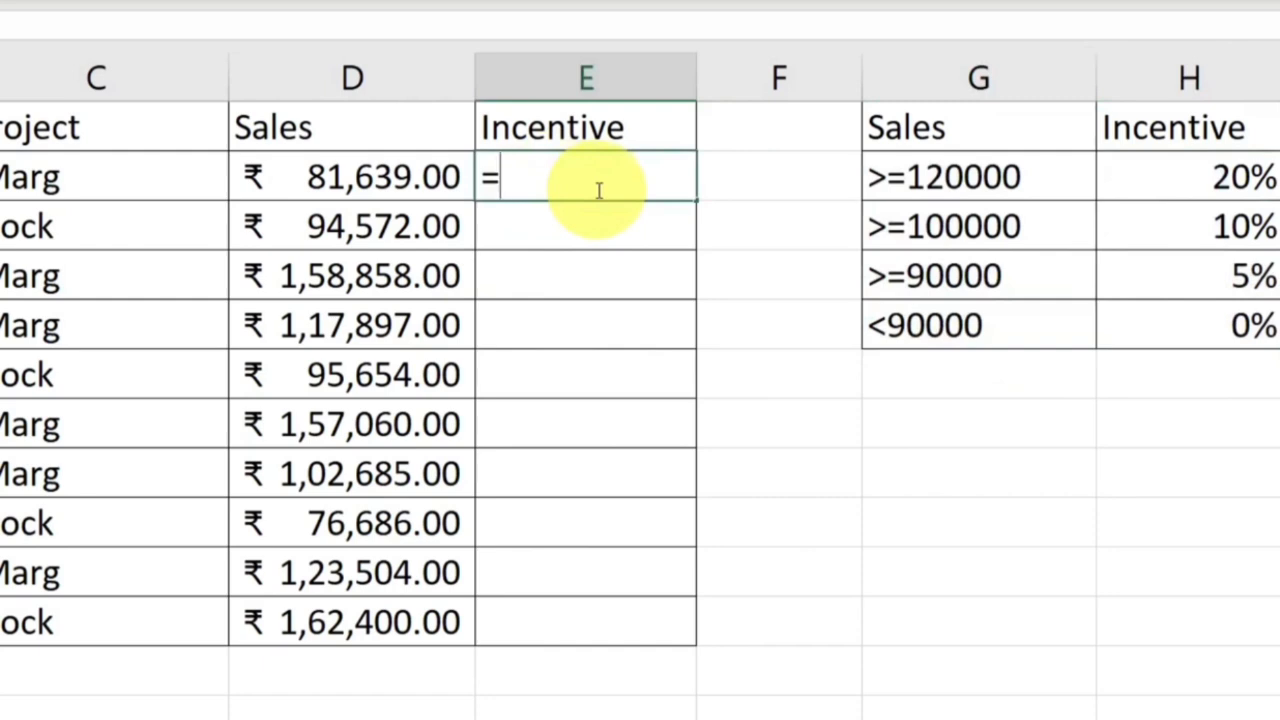
{"action": "type", "text": "IF"}
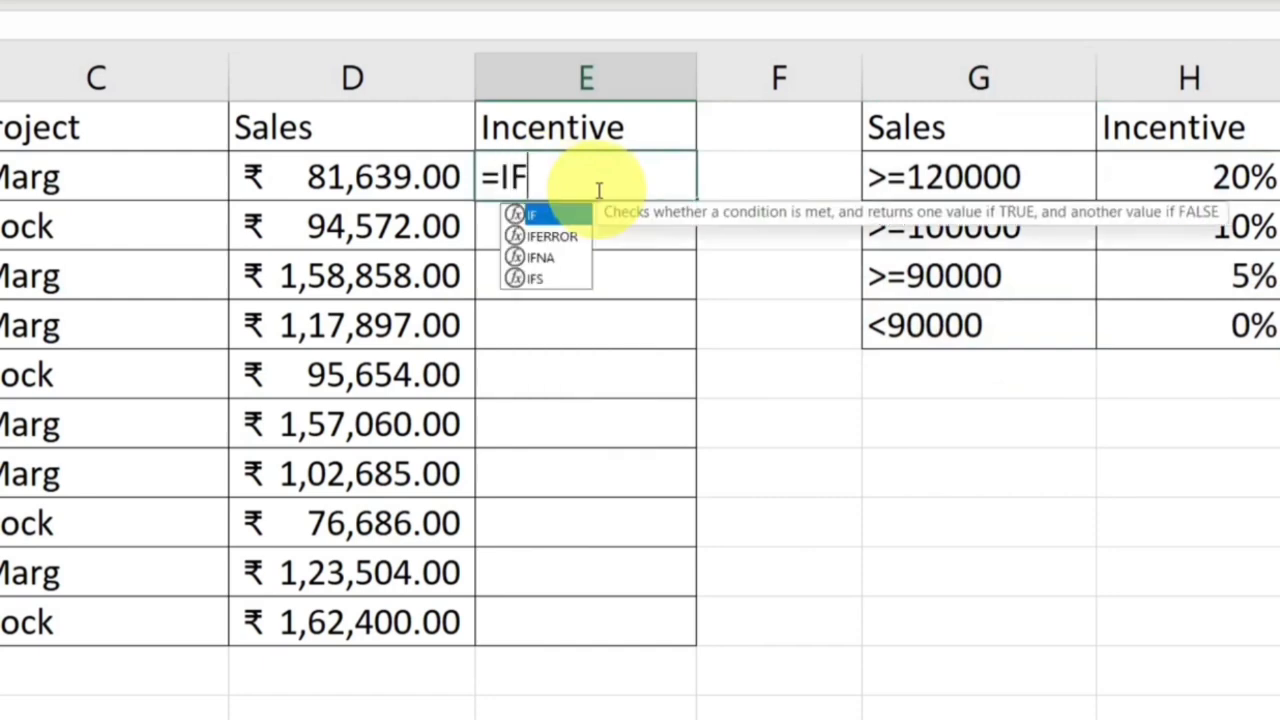
{"action": "type", "text": "("}
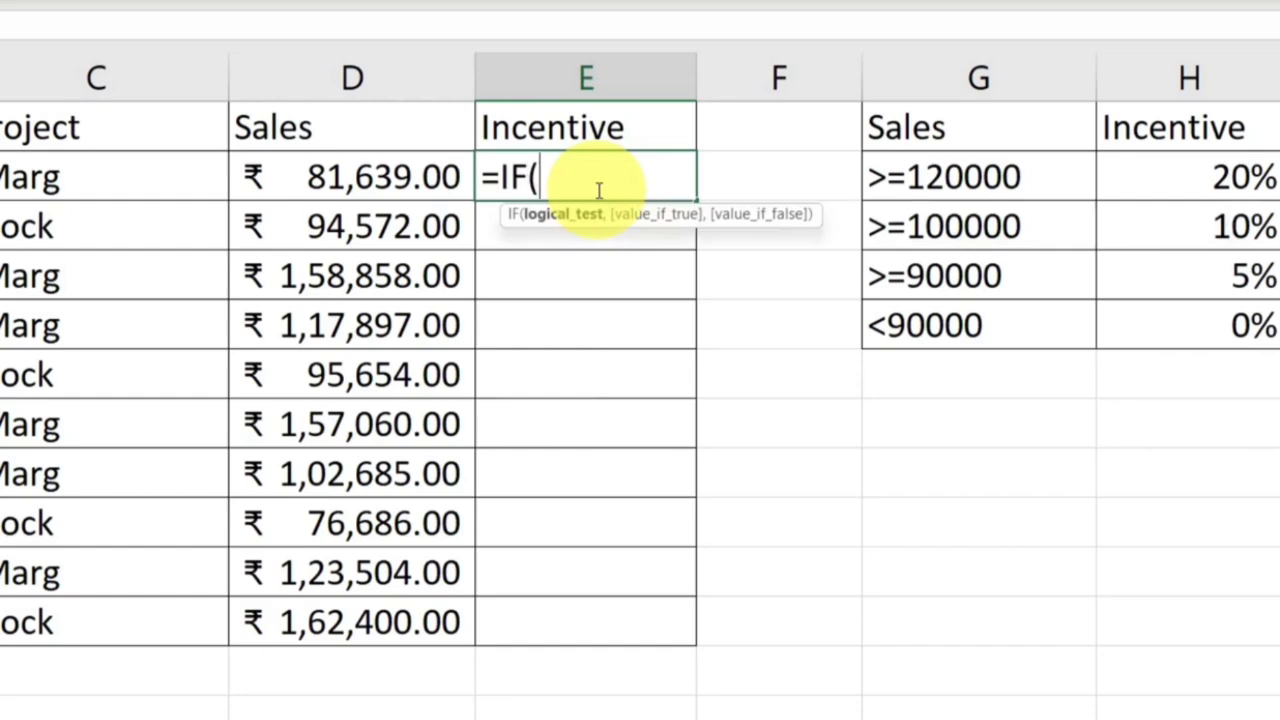
{"action": "left_click", "coordinate": [400, 177]}
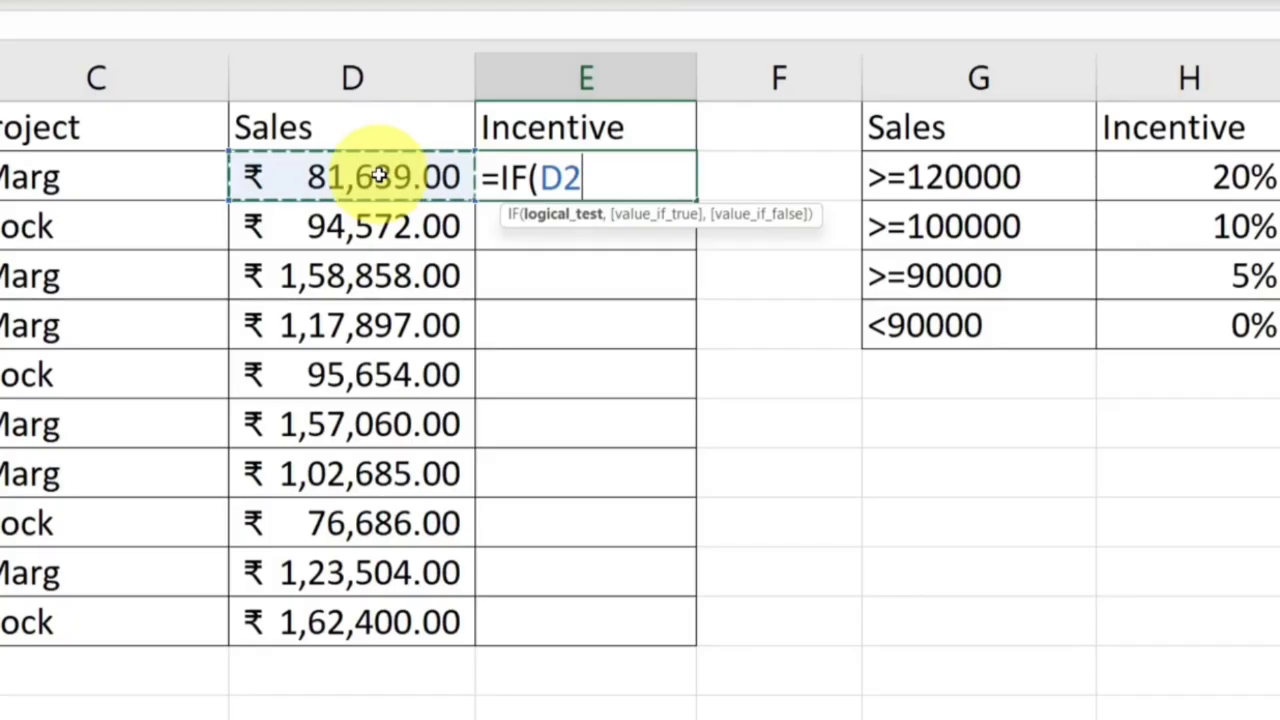
{"action": "type", "text": ">"}
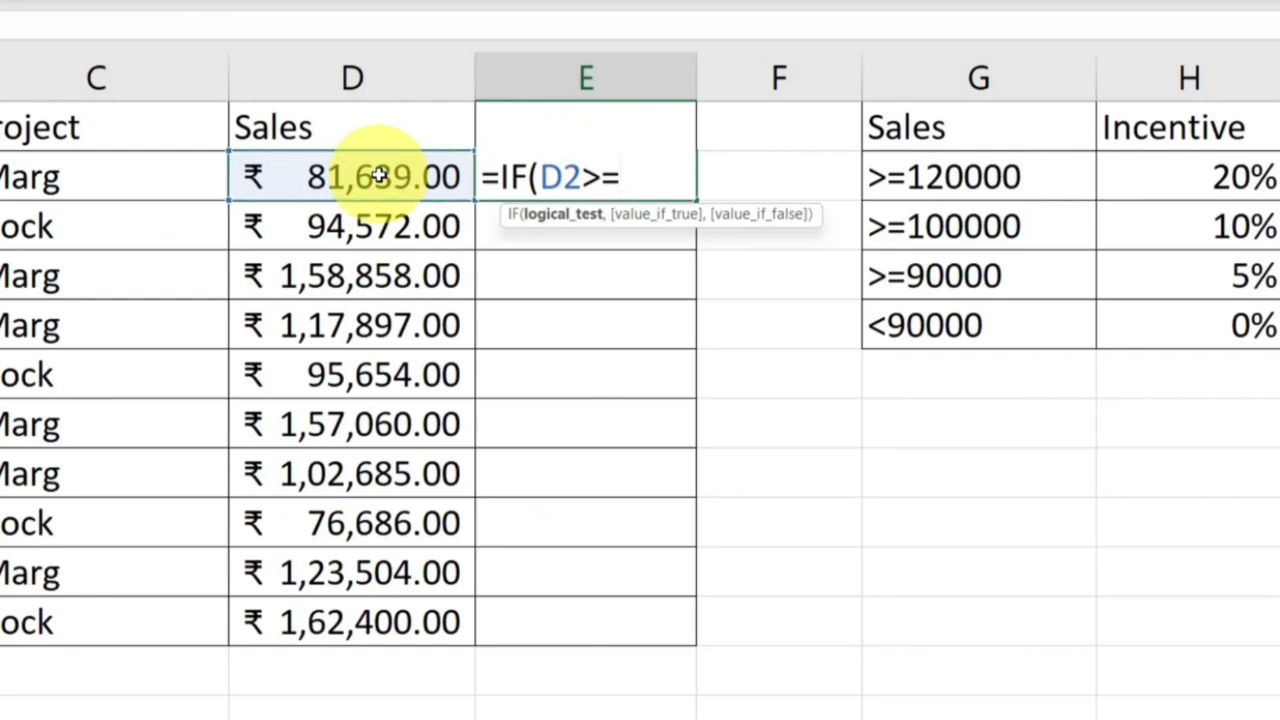
{"action": "type", "text": "=120000"}
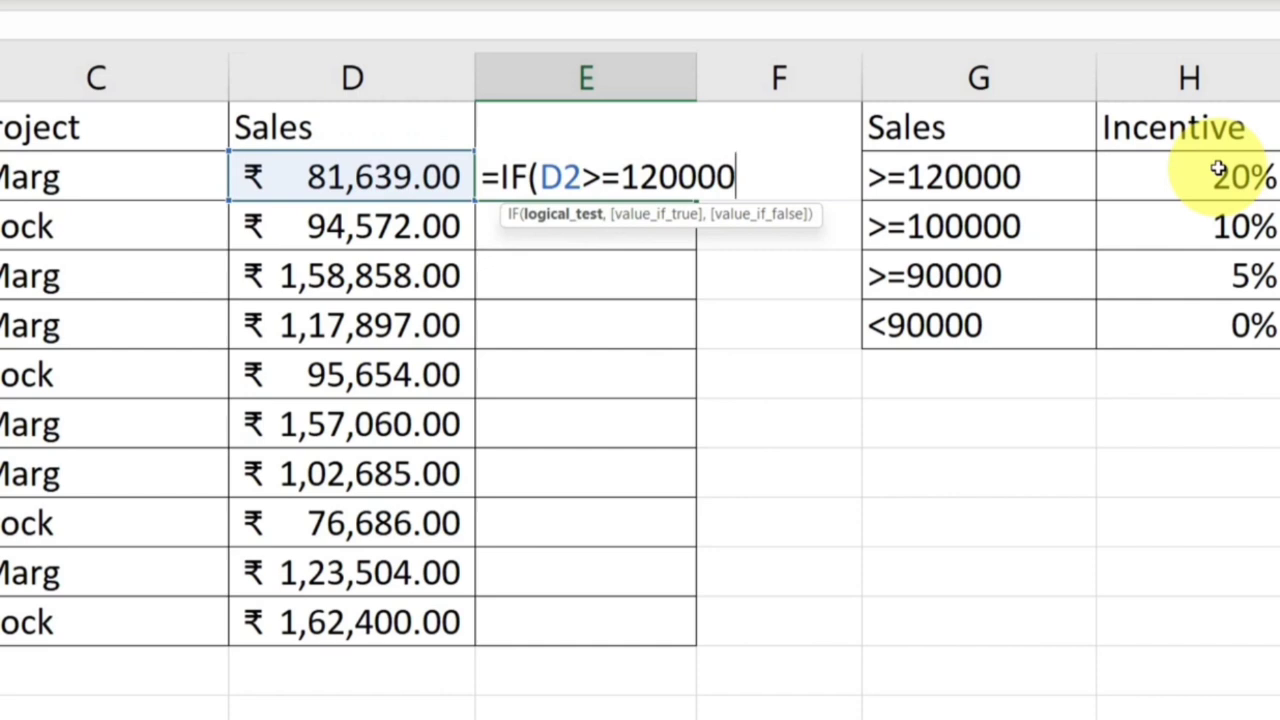
{"action": "type", "text": ","}
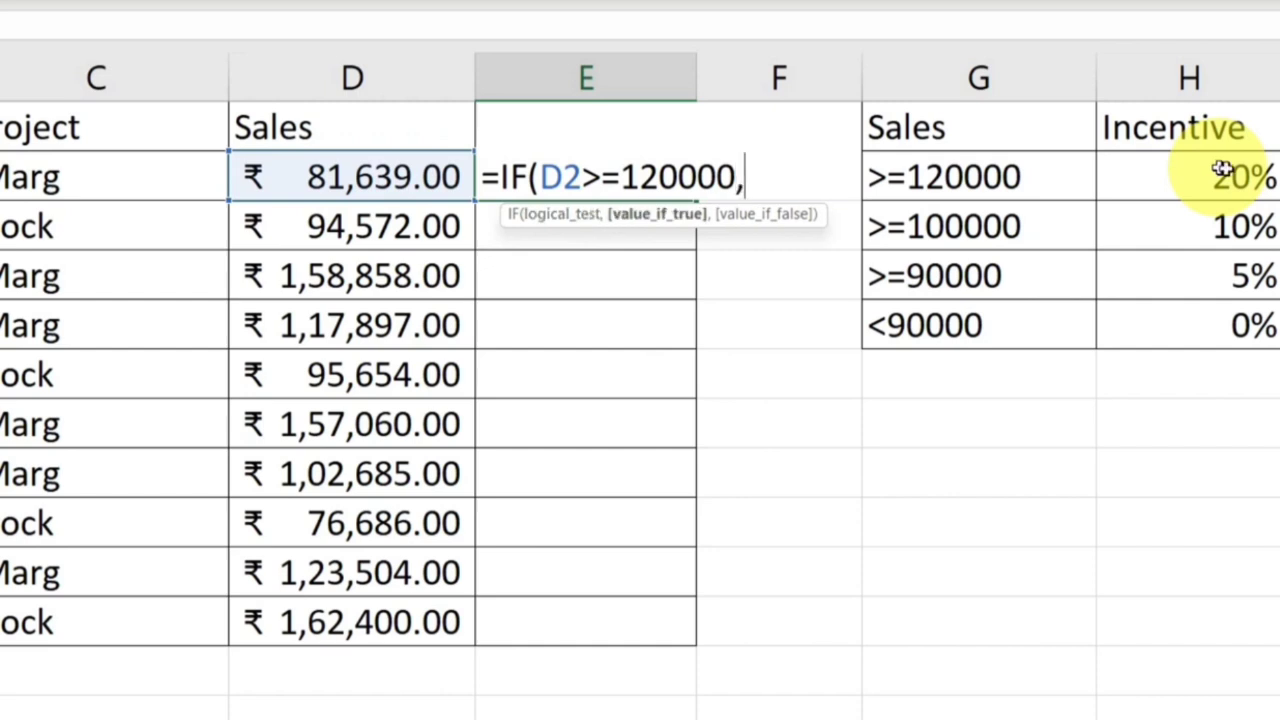
{"action": "type", "text": "20%"}
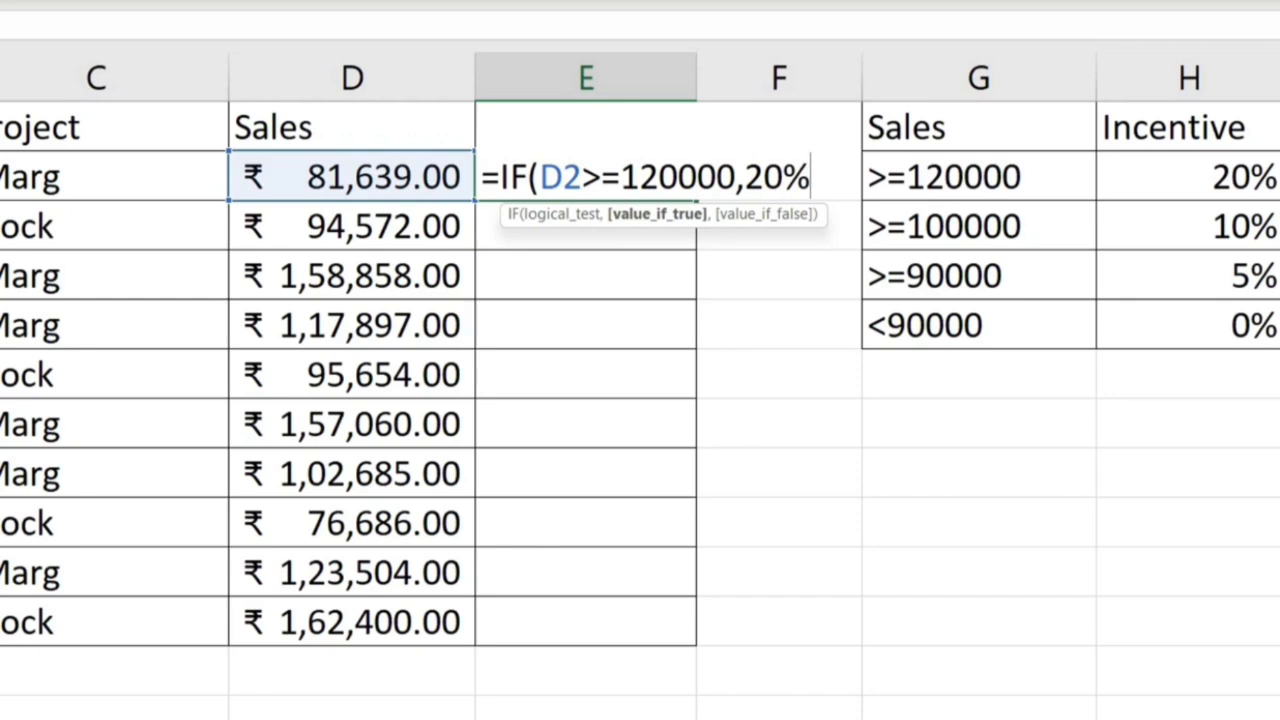
{"action": "key", "text": "BackSpace"}
{"action": "key", "text": "BackSpace"}
{"action": "key", "text": "BackSpace"}
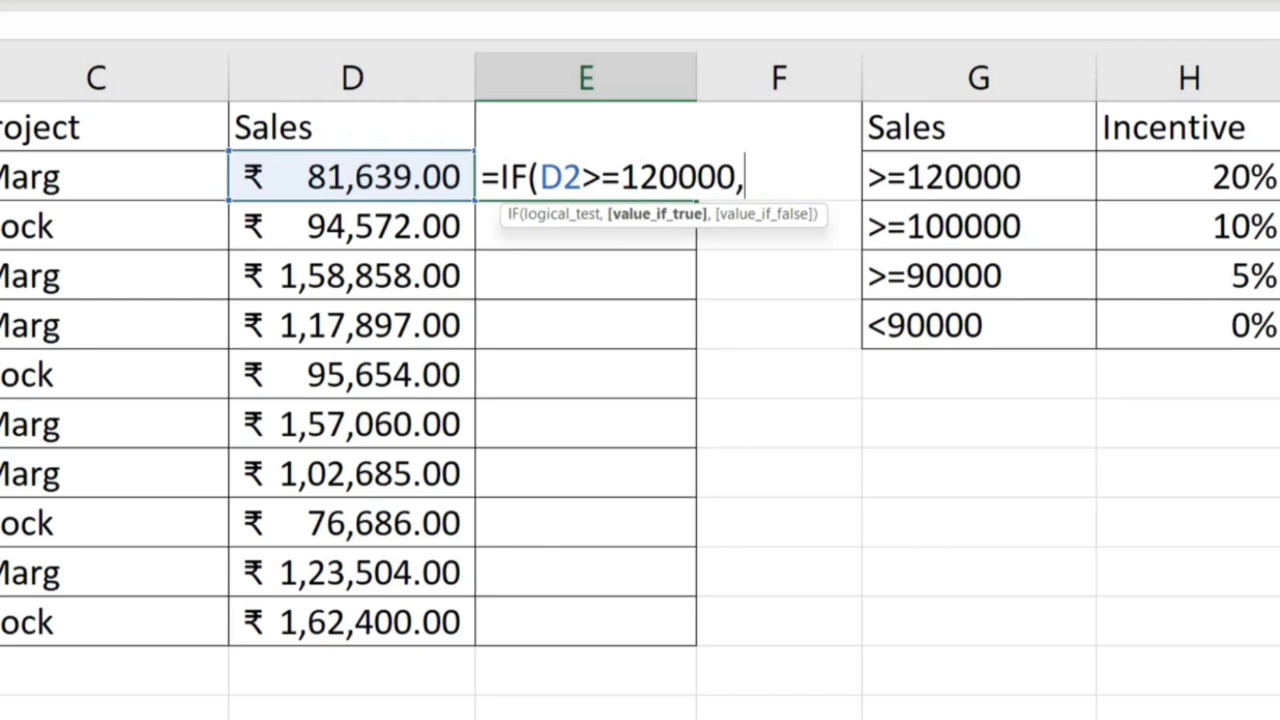
Step: Enter D2*20% as the value if true in E2's IF formula
{"action": "left_click", "coordinate": [325, 173]}
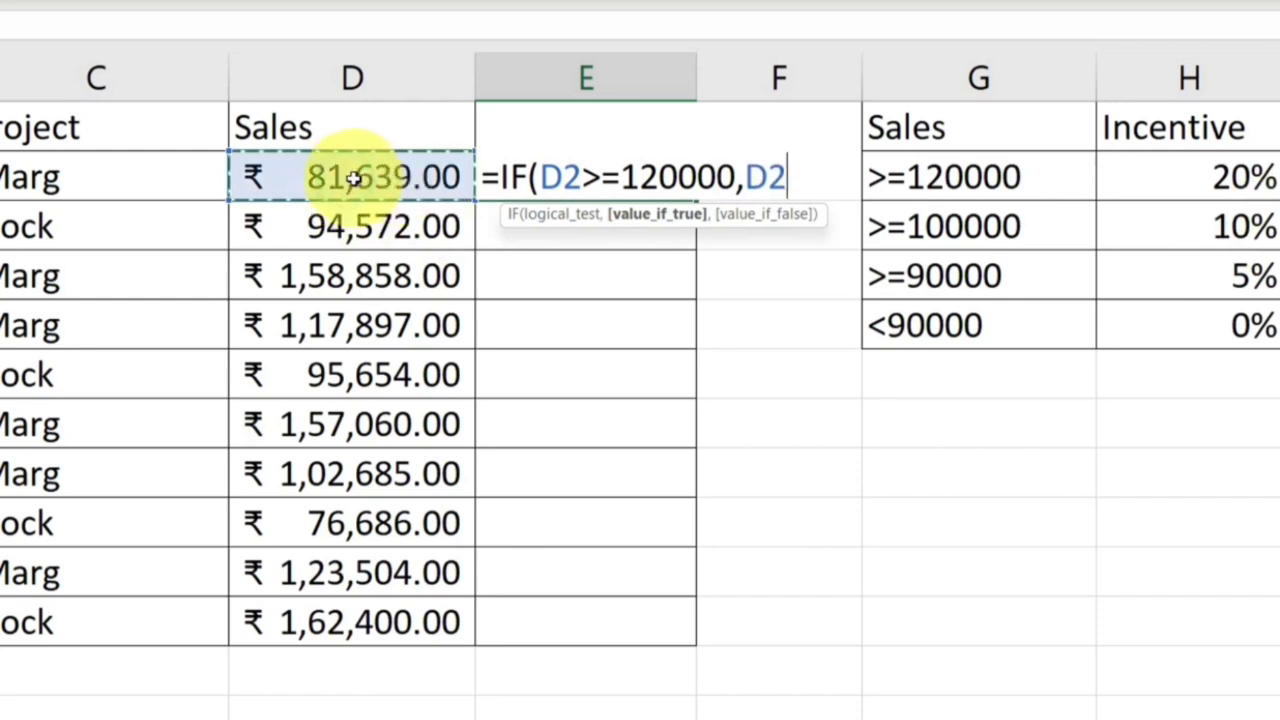
{"action": "type", "text": "*2"}
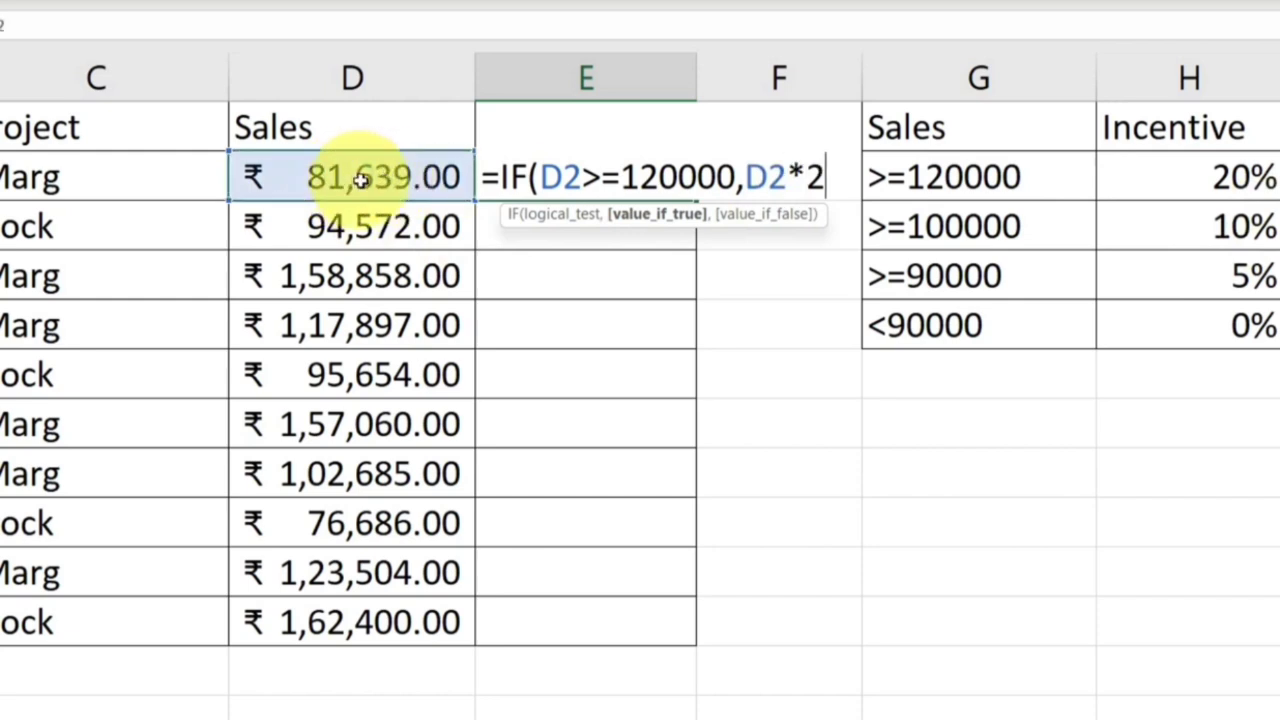
{"action": "type", "text": "0%"}
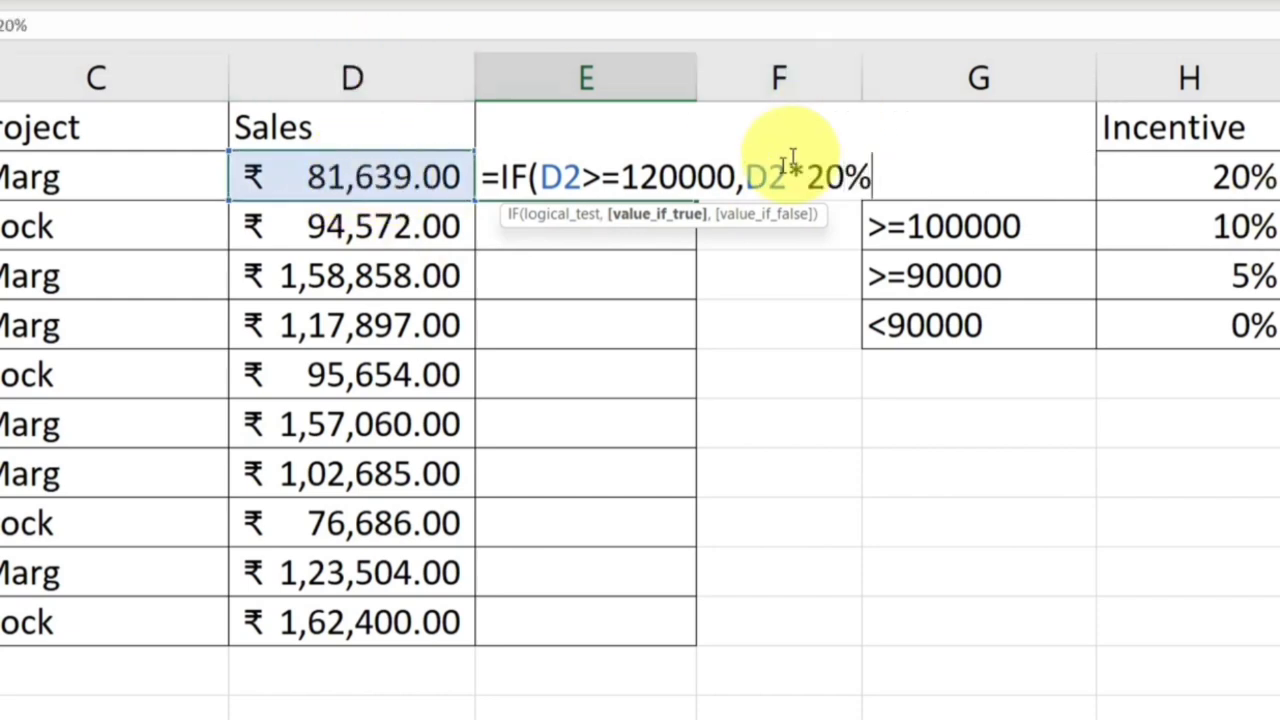
Step: Remove D2* from the true value in E2's formula and reinsert it before 20%
{"action": "left_click_drag", "start_coordinate": [745, 177], "coordinate": [871, 175]}
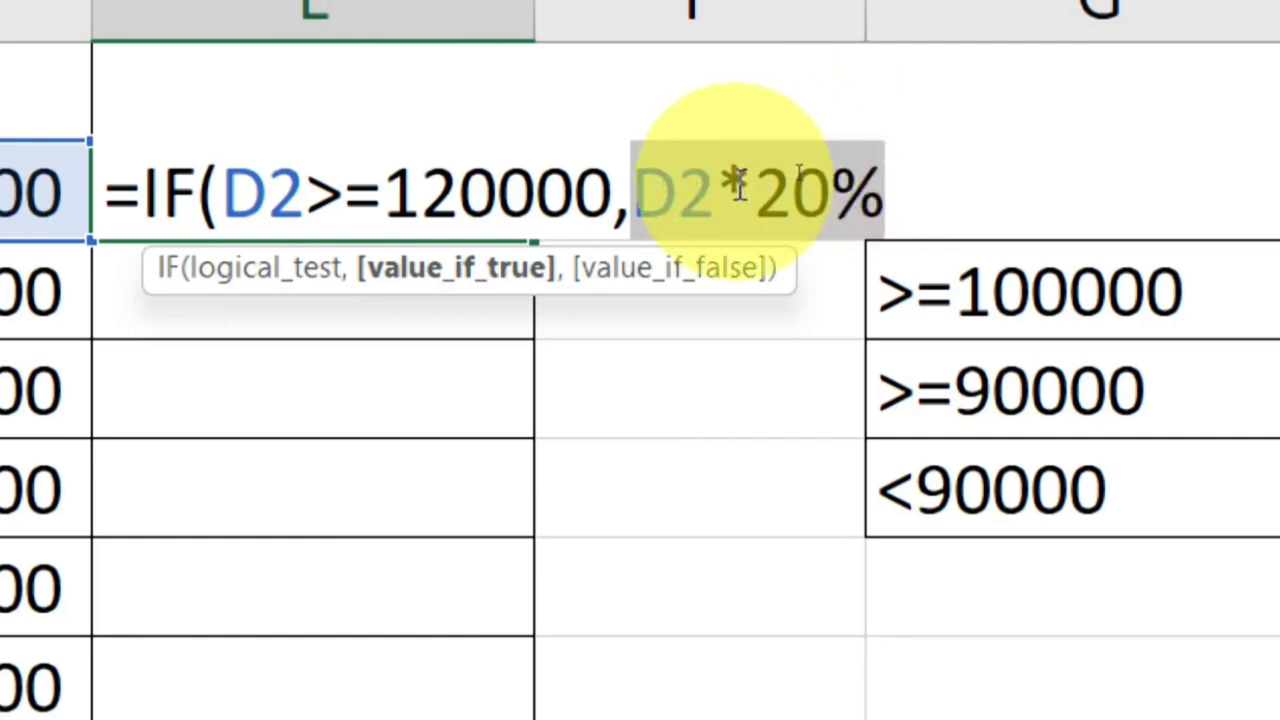
{"action": "left_click_drag", "start_coordinate": [751, 190], "coordinate": [637, 190]}
{"action": "key", "text": "BackSpace"}
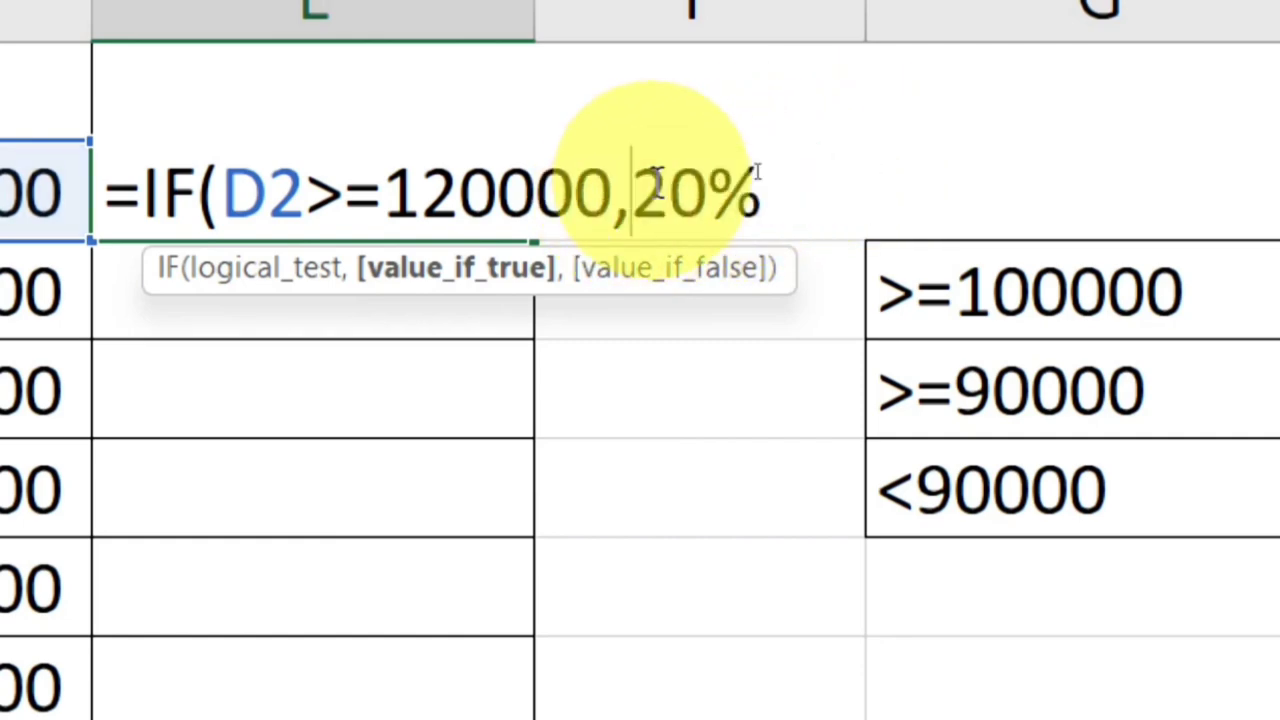
{"action": "left_click", "coordinate": [45, 192]}
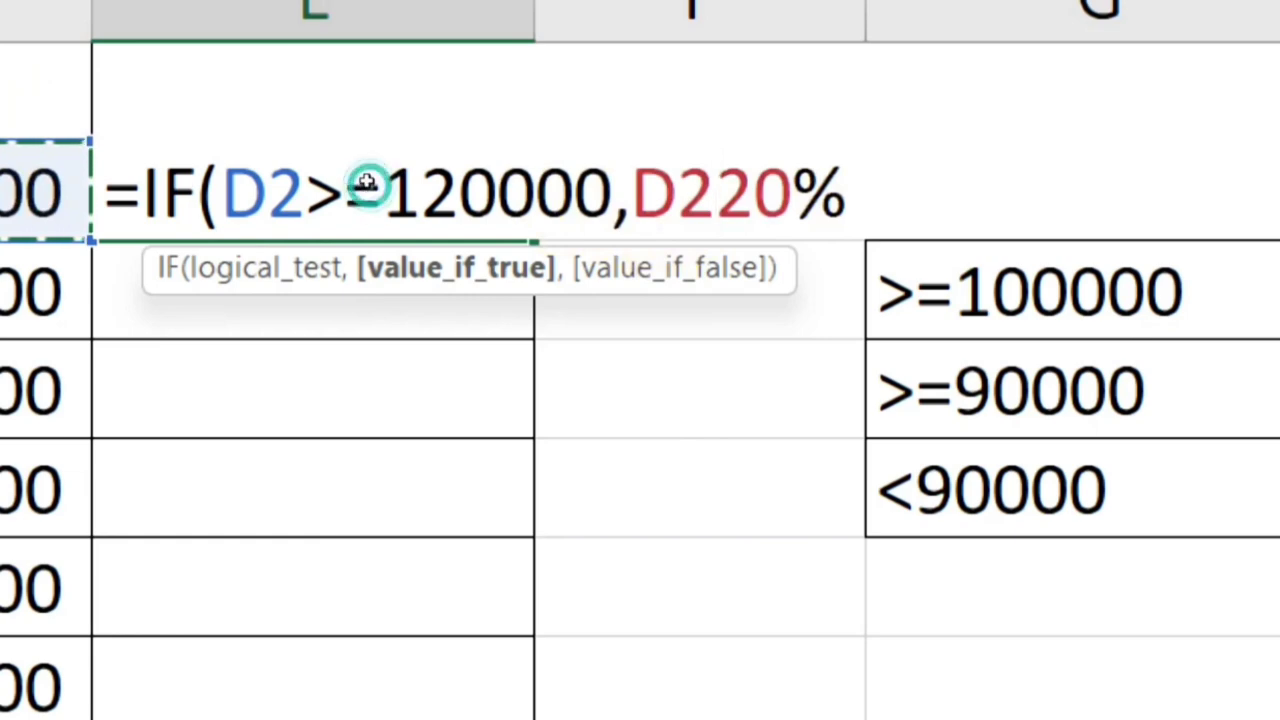
{"action": "type", "text": "*"}
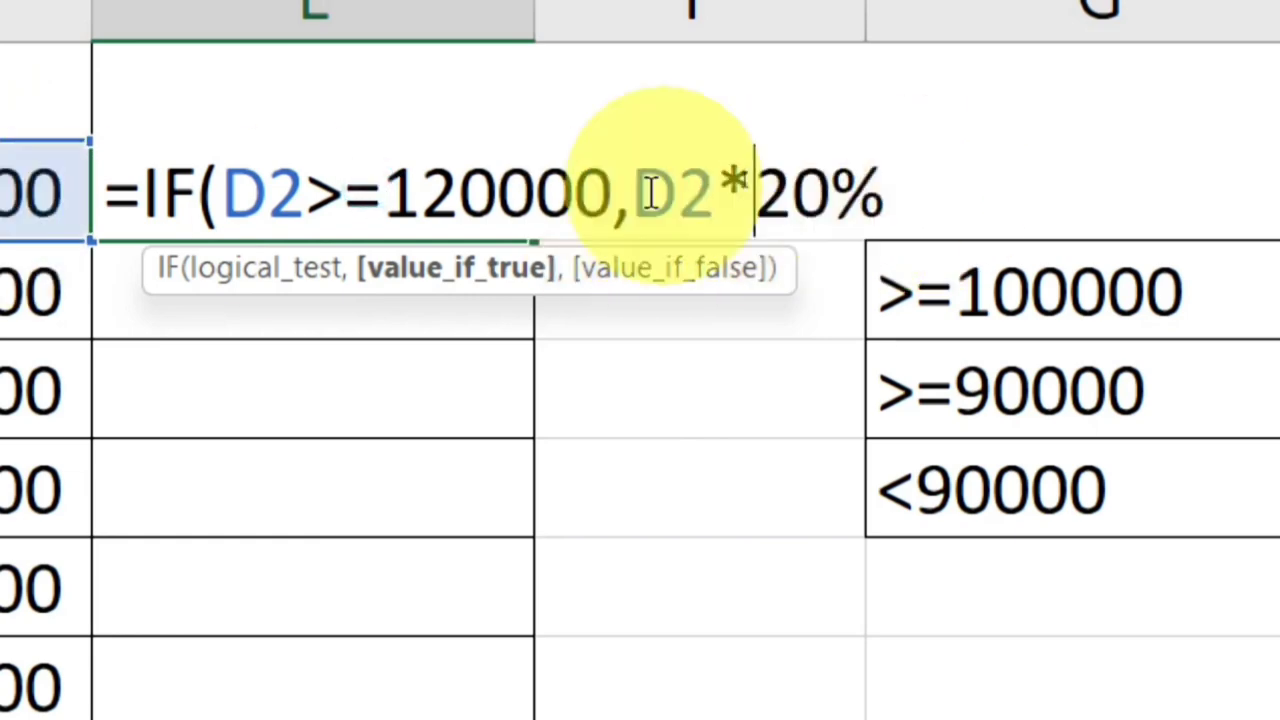
{"action": "left_click_drag", "start_coordinate": [632, 192], "coordinate": [895, 188]}
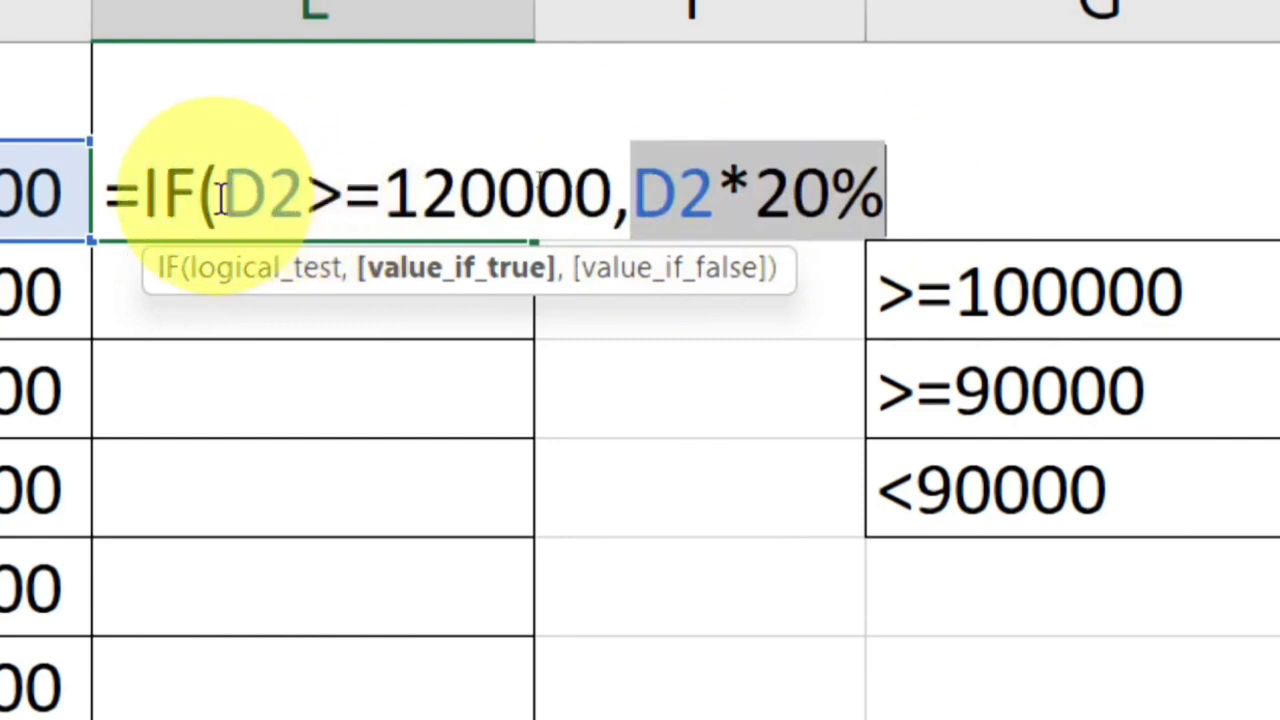
{"action": "left_click_drag", "start_coordinate": [143, 192], "coordinate": [914, 191]}
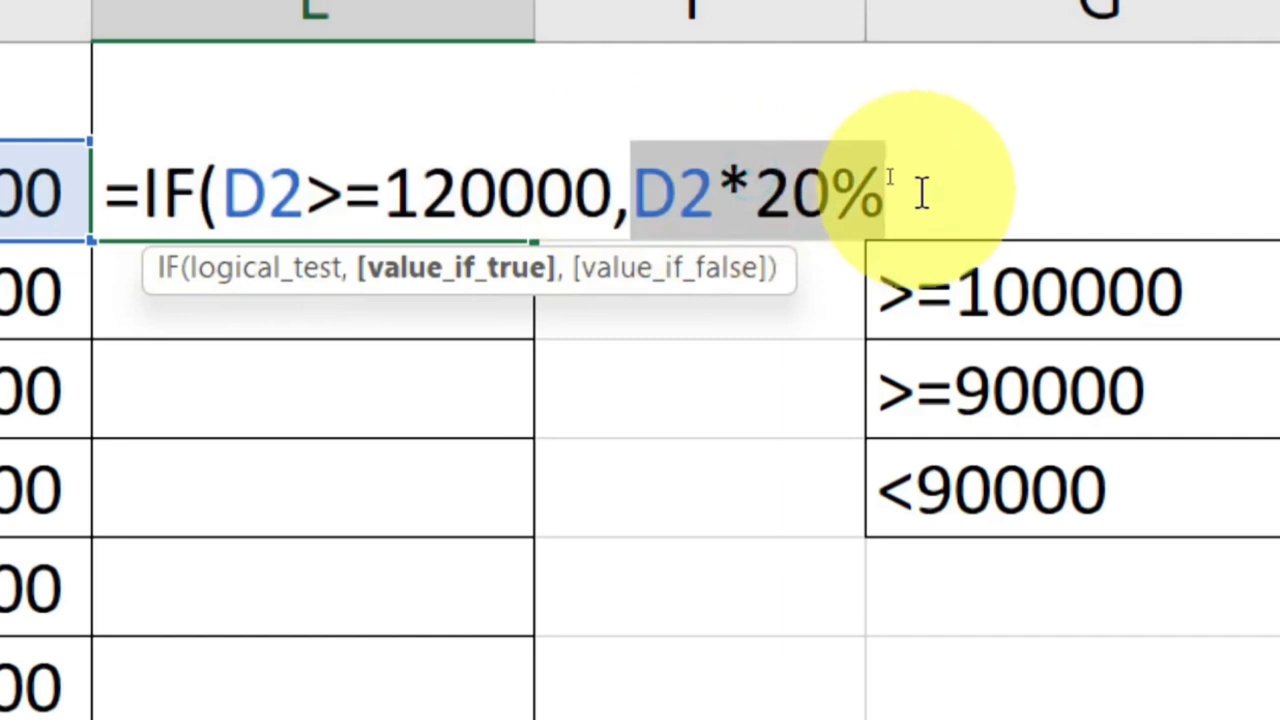
{"action": "left_click", "coordinate": [921, 193]}
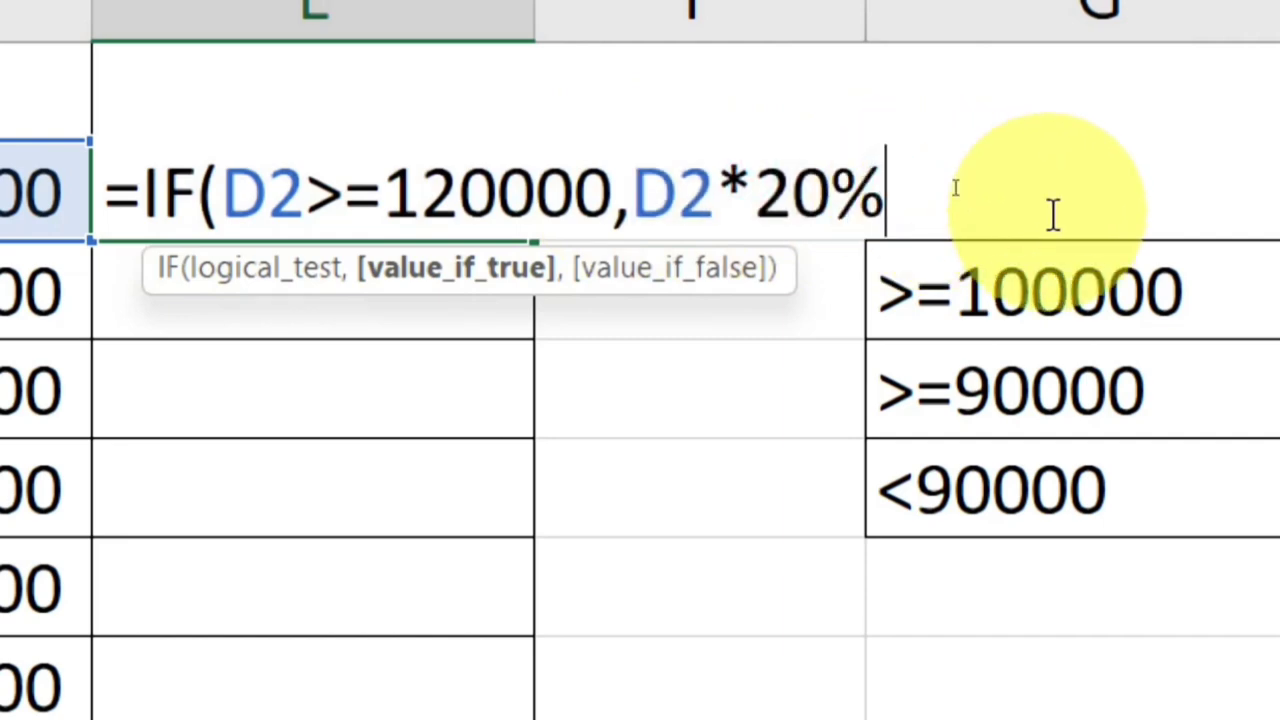
Step: Nest a second IF as the value if false in E2's formula, with D2>=100000 as its logical test
{"action": "left_click_drag", "start_coordinate": [652, 194], "coordinate": [891, 193]}
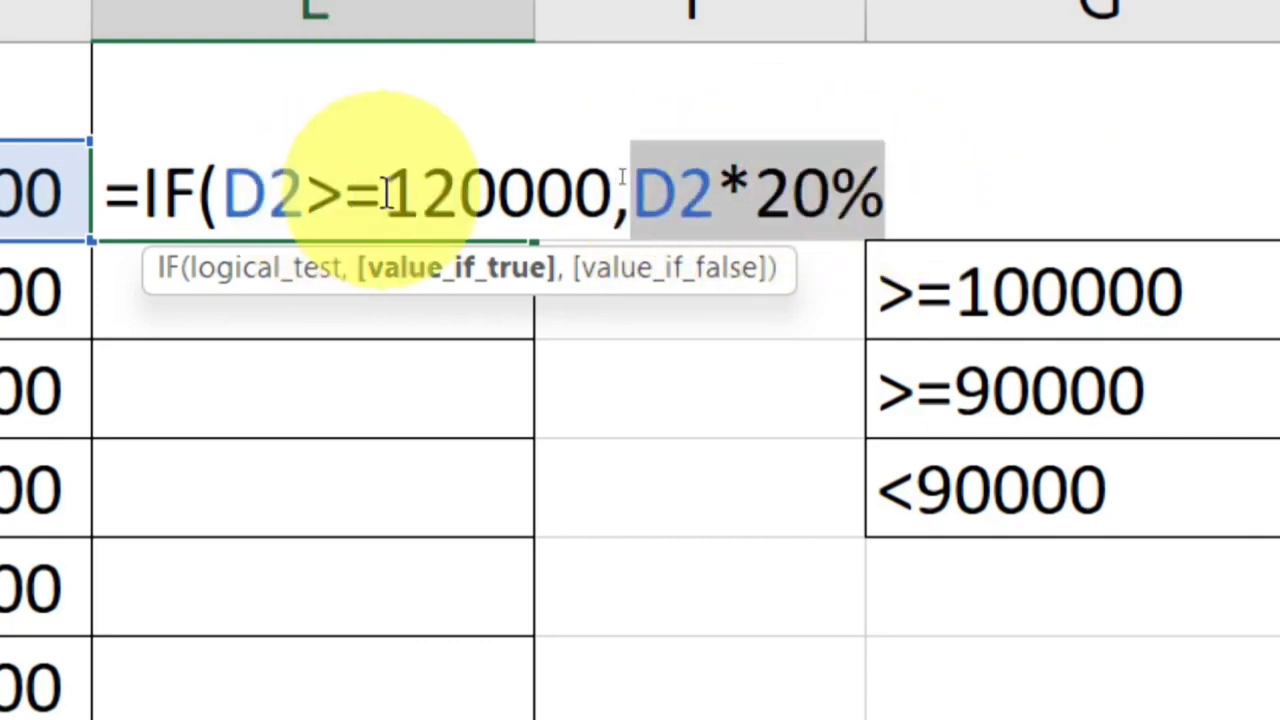
{"action": "left_click_drag", "start_coordinate": [305, 194], "coordinate": [460, 194]}
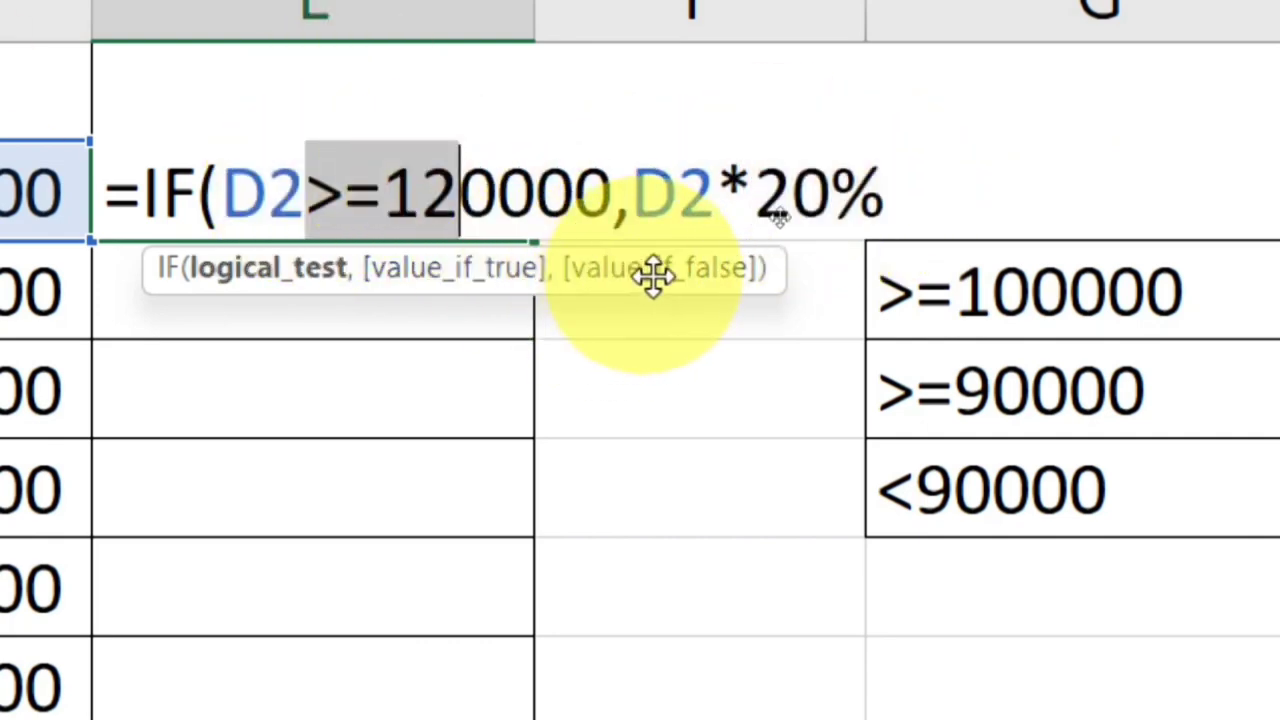
{"action": "left_click", "coordinate": [910, 200]}
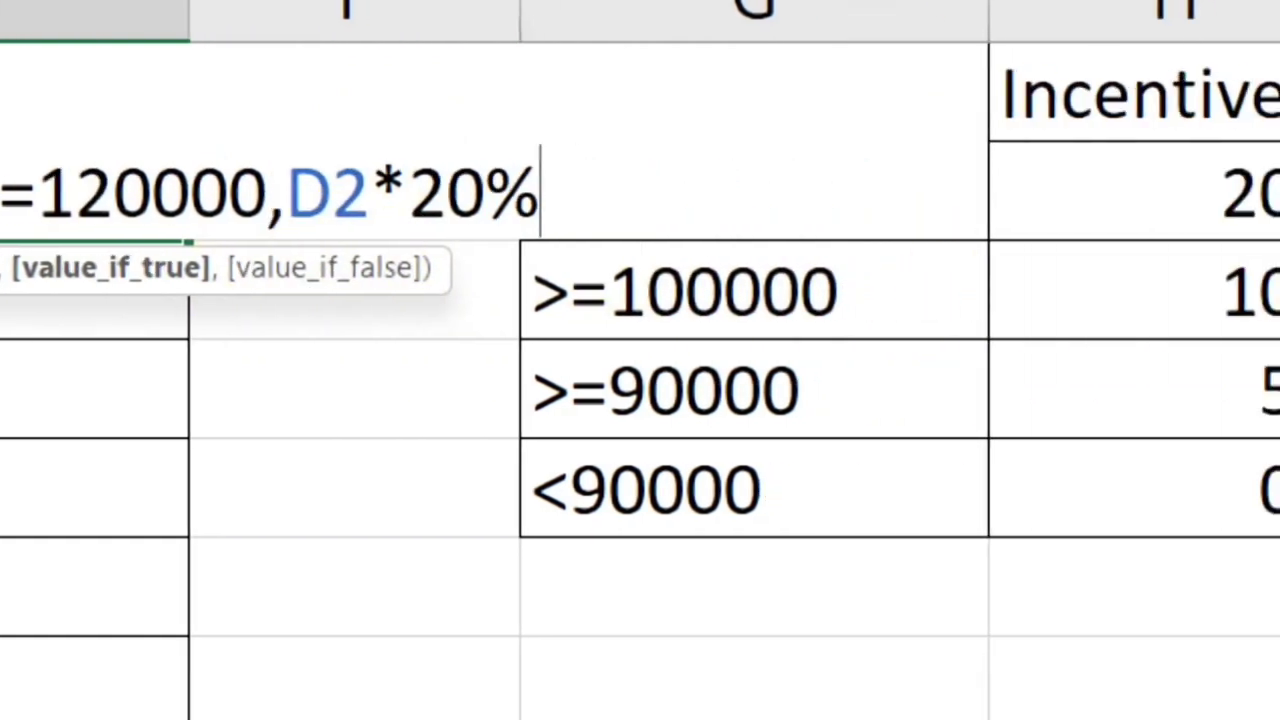
{"action": "type", "text": ","}
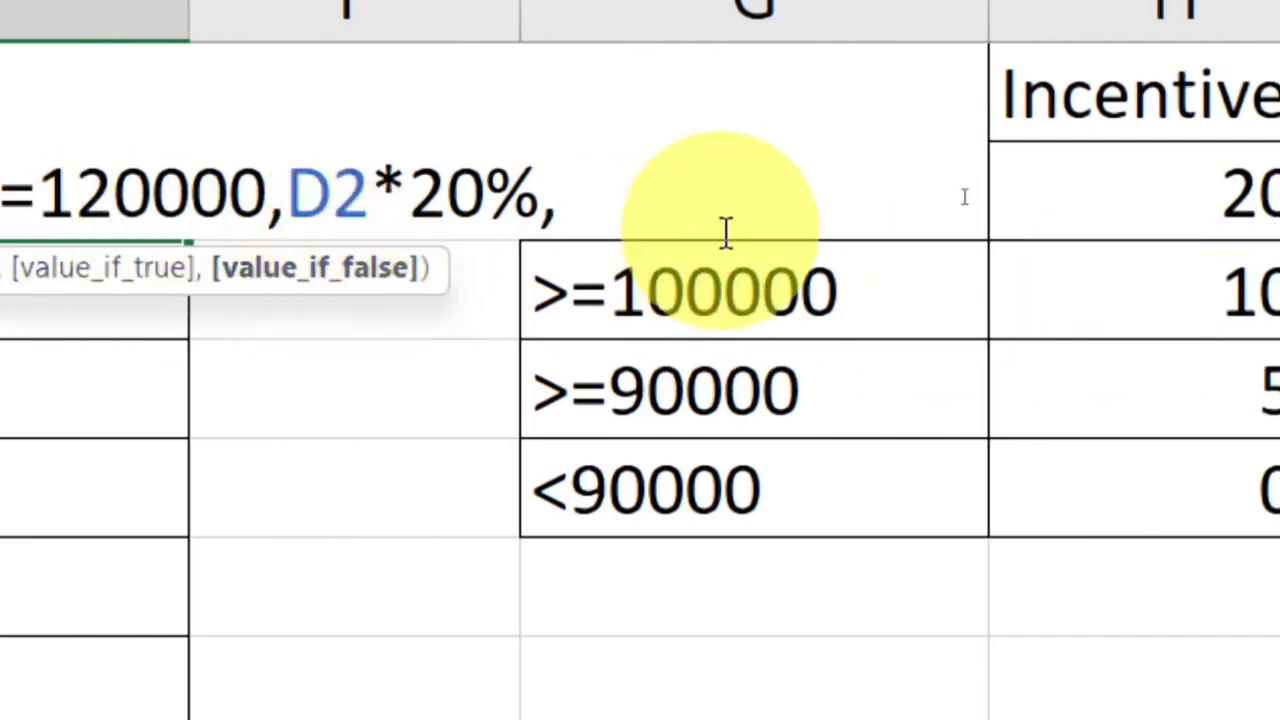
{"action": "type", "text": "IF"}
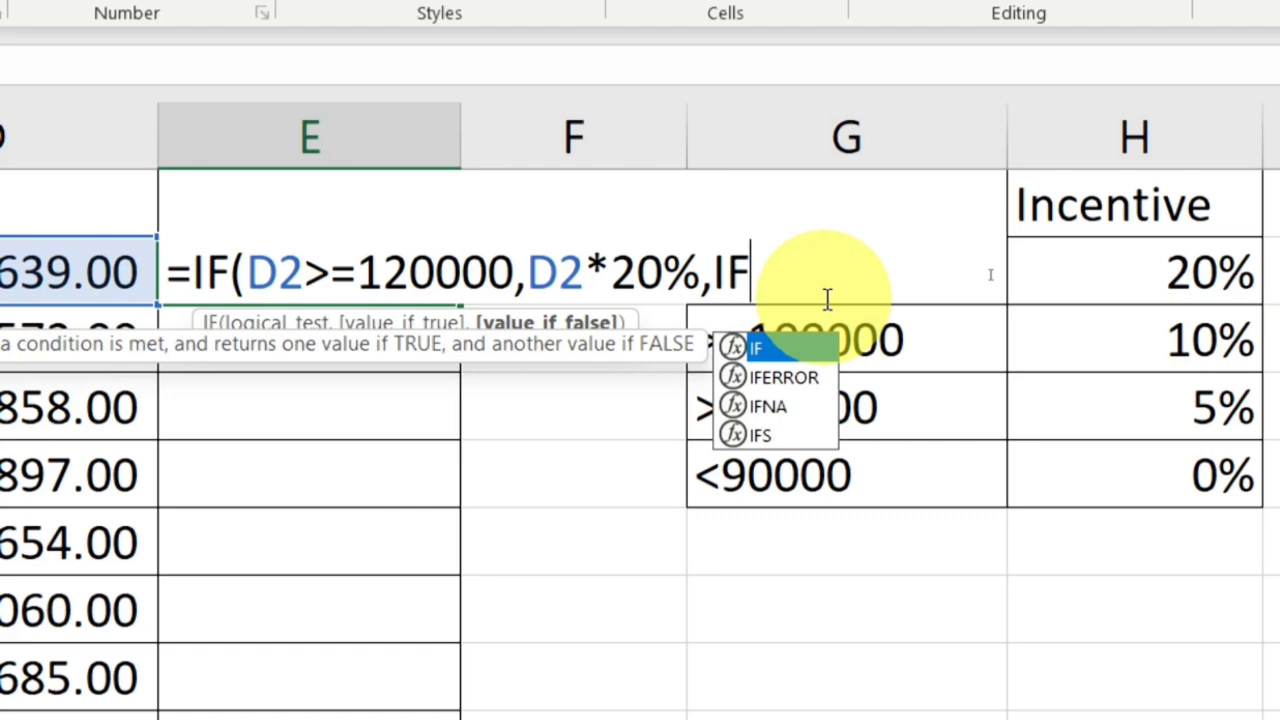
{"action": "type", "text": "("}
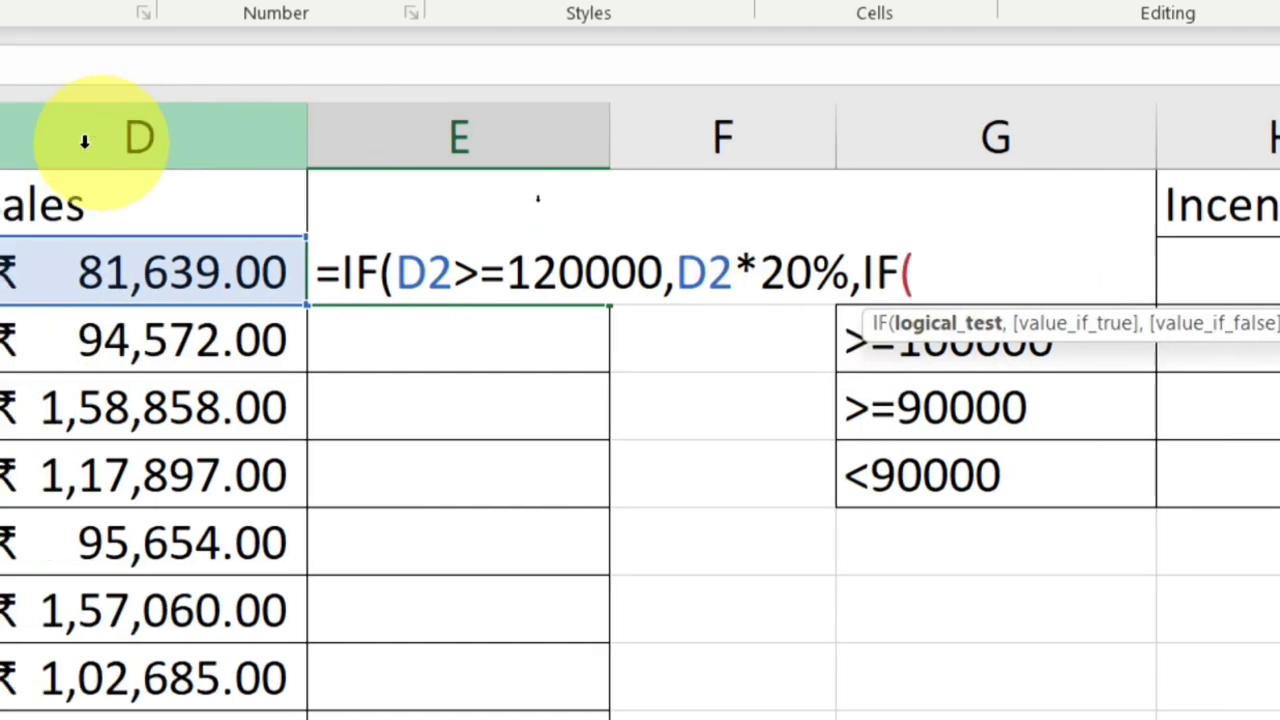
{"action": "left_click", "coordinate": [70, 272]}
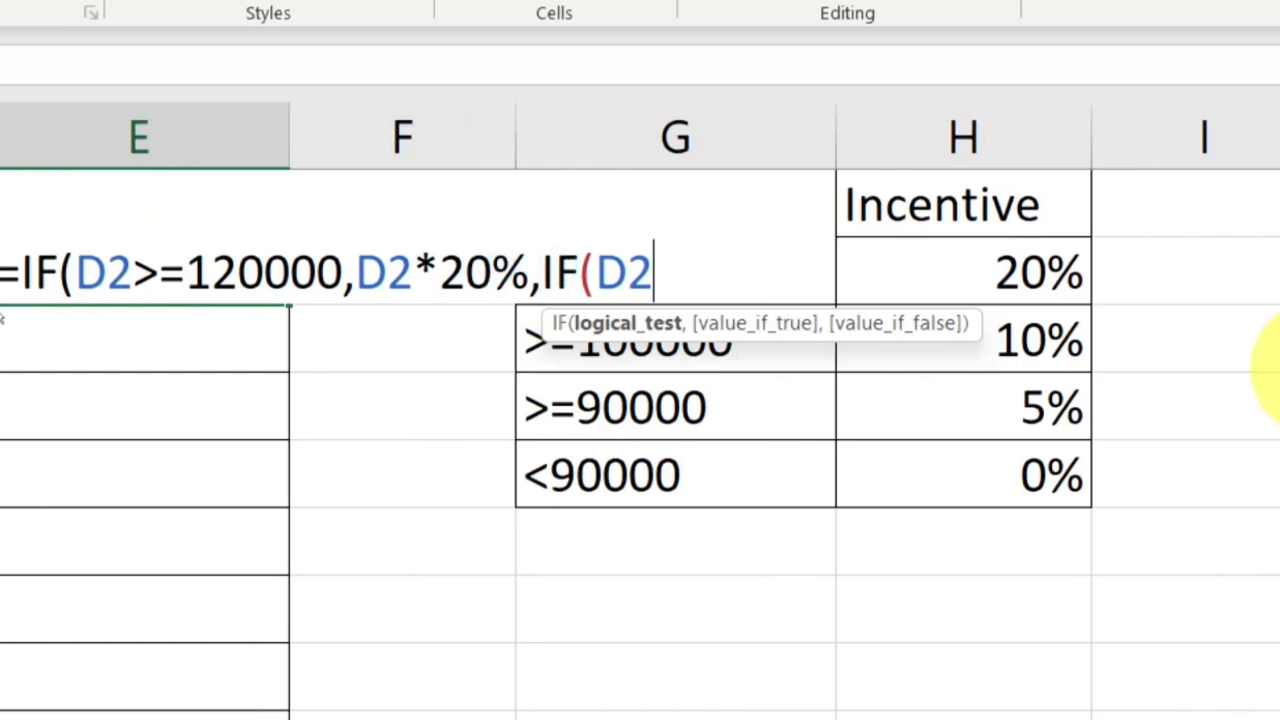
{"action": "type", "text": ">="}
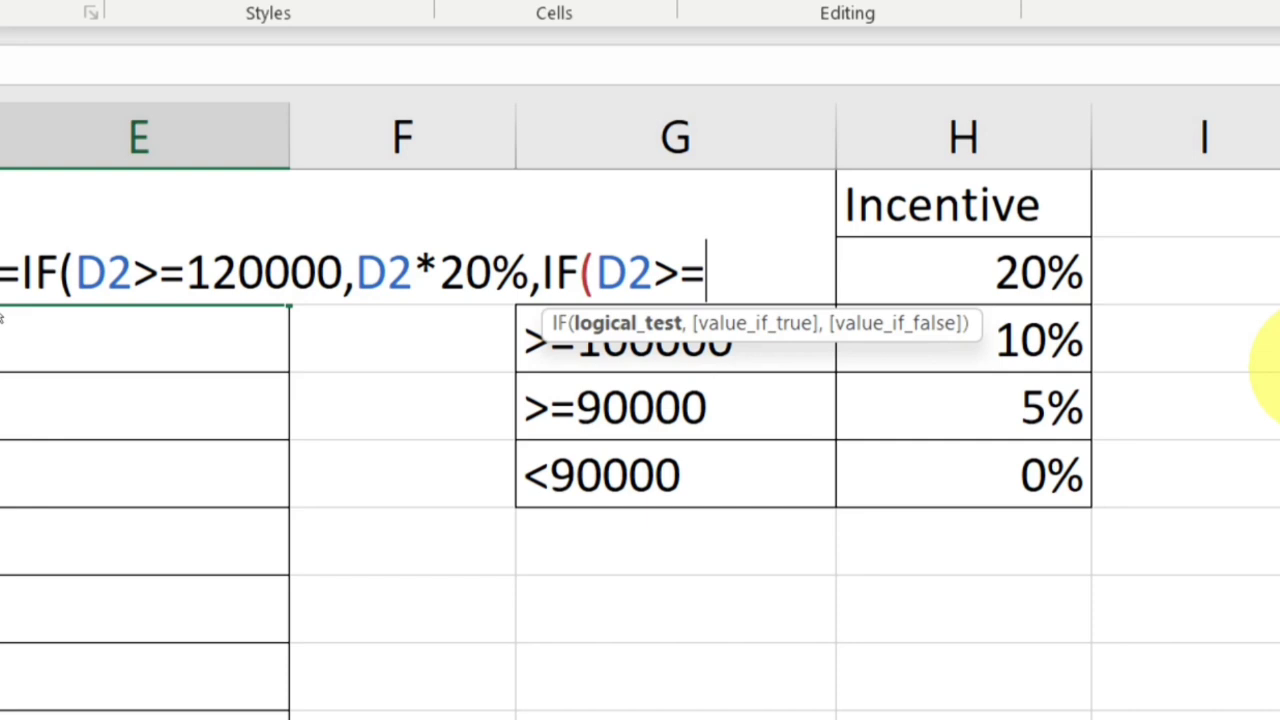
{"action": "type", "text": "100000"}
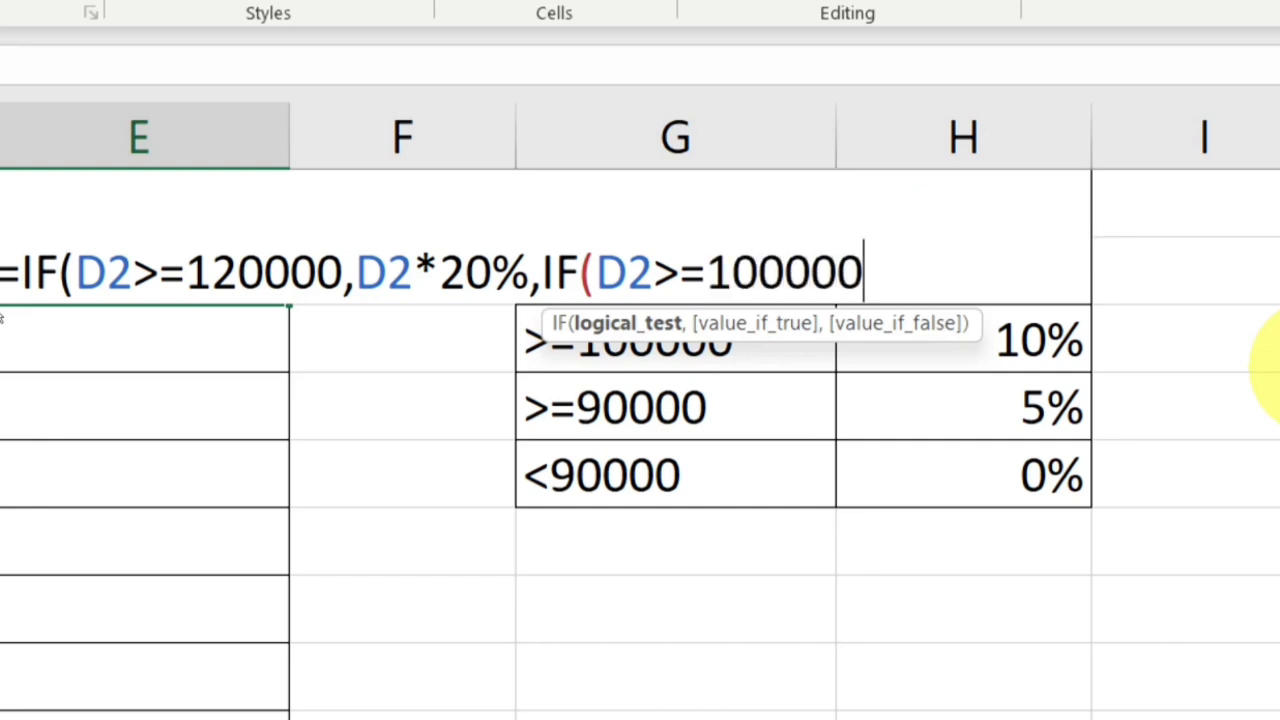
{"action": "type", "text": ","}
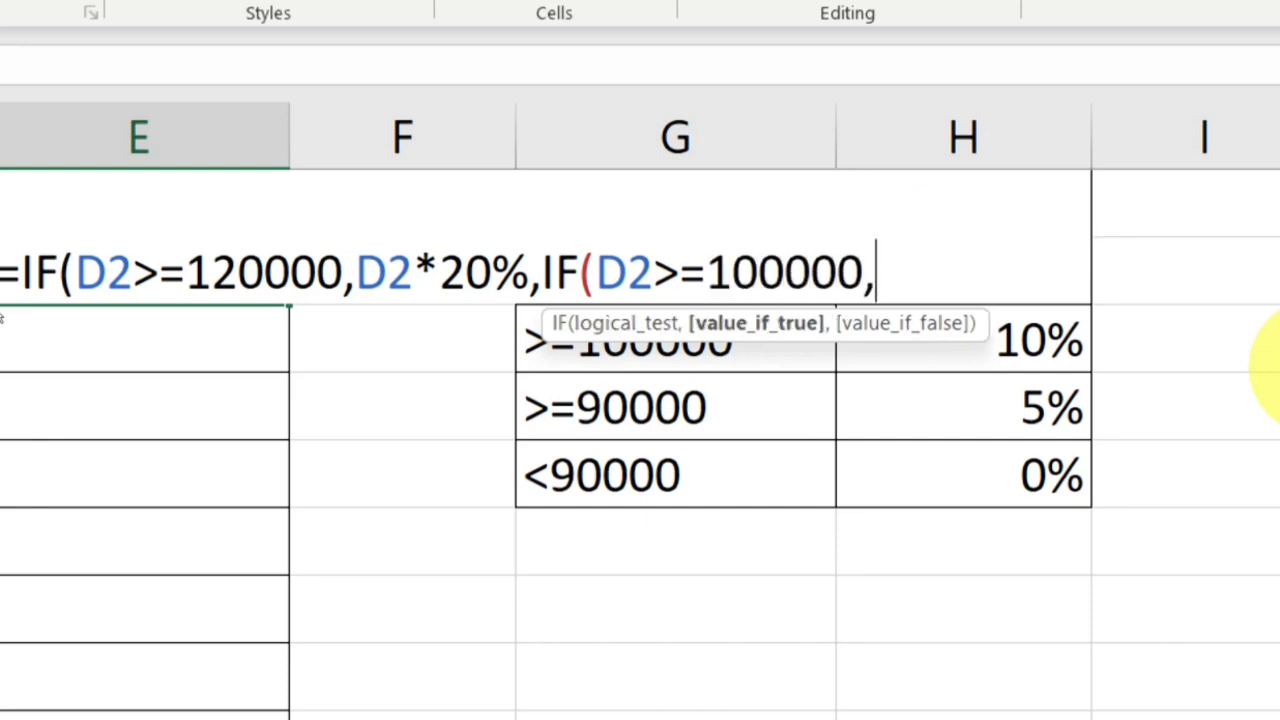
{"action": "type", "text": "\""}
{"action": "type", "text": "D2"}
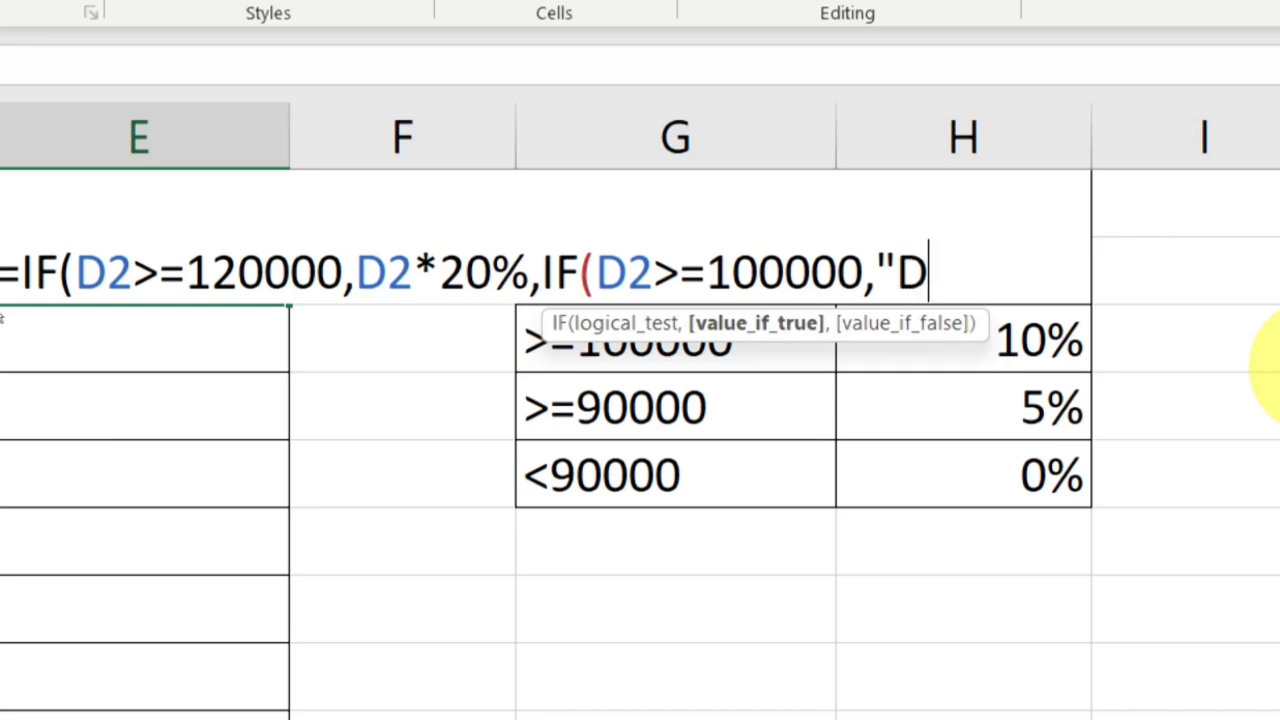
{"action": "type", "text": "*"}
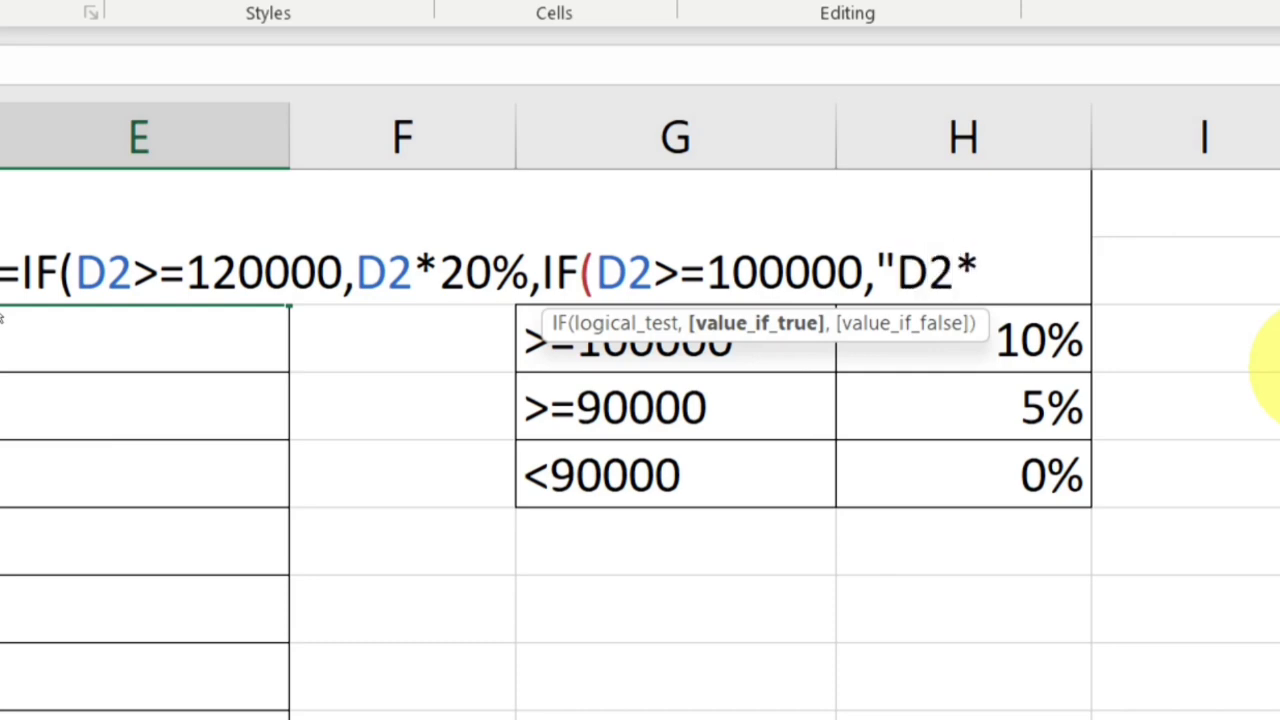
{"action": "key", "text": "BackSpace"}
{"action": "key", "text": "BackSpace"}
{"action": "key", "text": "BackSpace"}
{"action": "key", "text": "BackSpace"}
Step: Enter D2*10% as the second IF's value if true, ready for its value if false
{"action": "type", "text": "D2"}
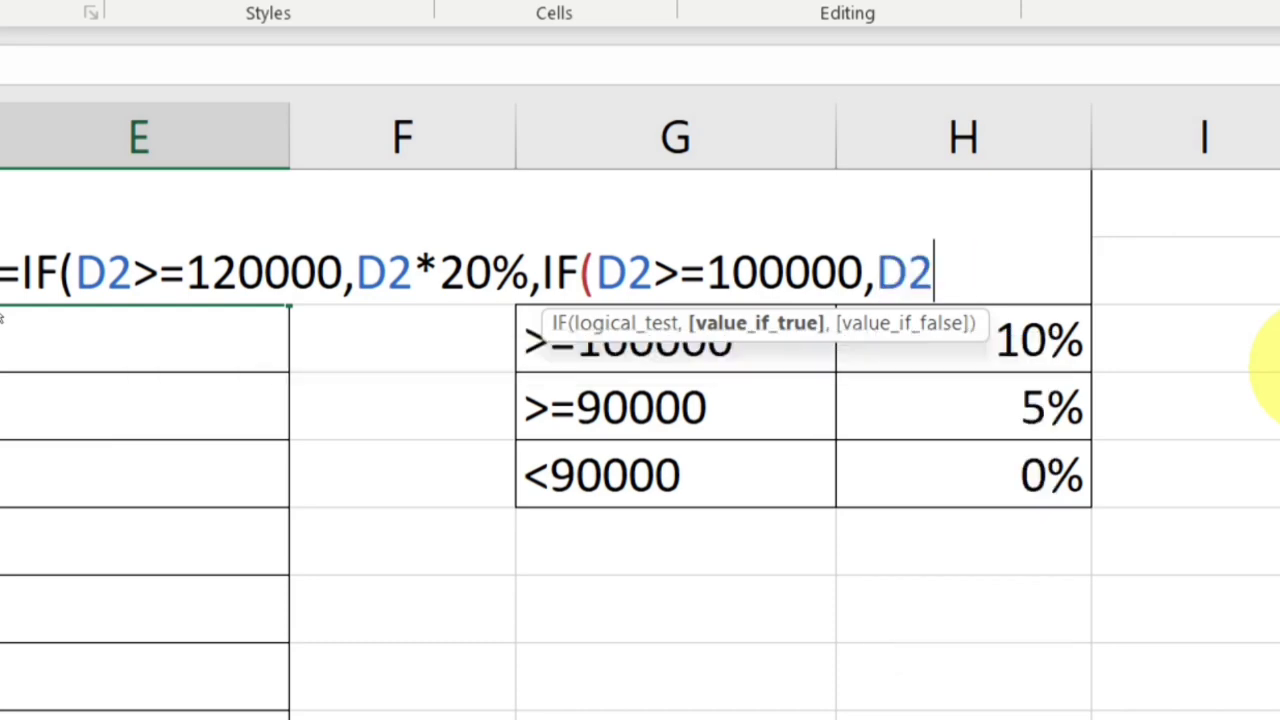
{"action": "type", "text": "*"}
{"action": "type", "text": "10"}
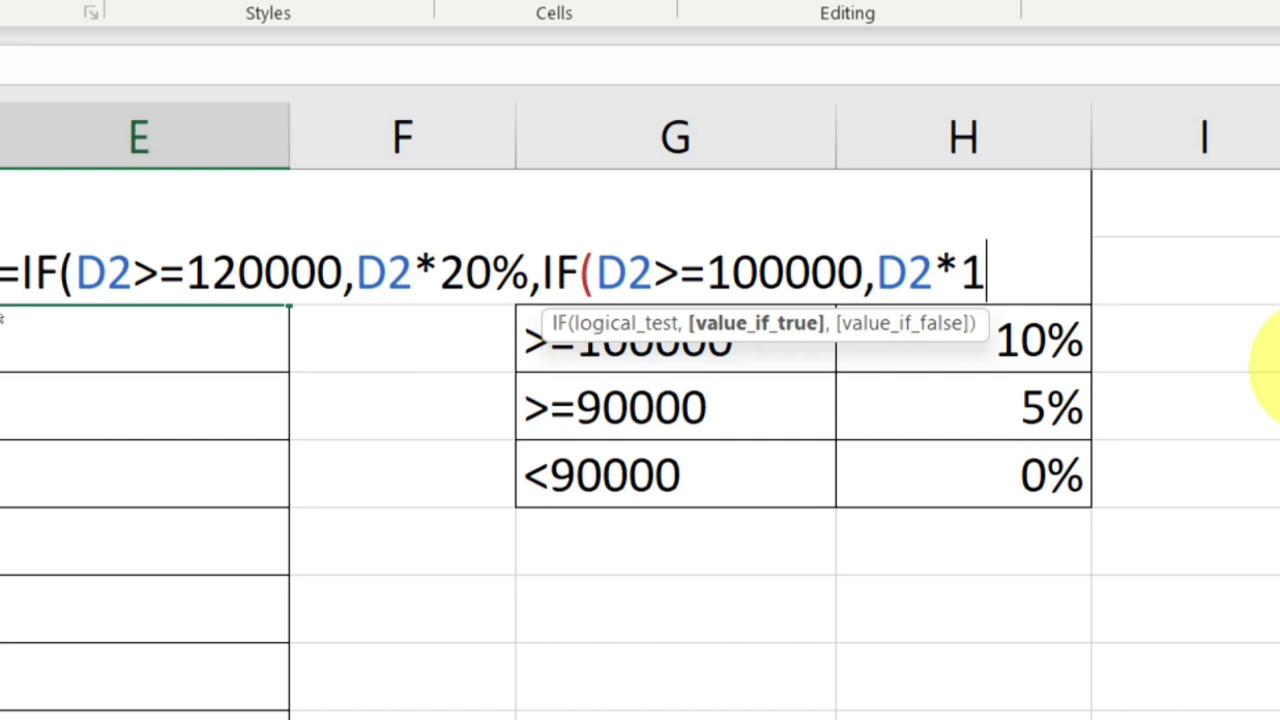
{"action": "type", "text": "%"}
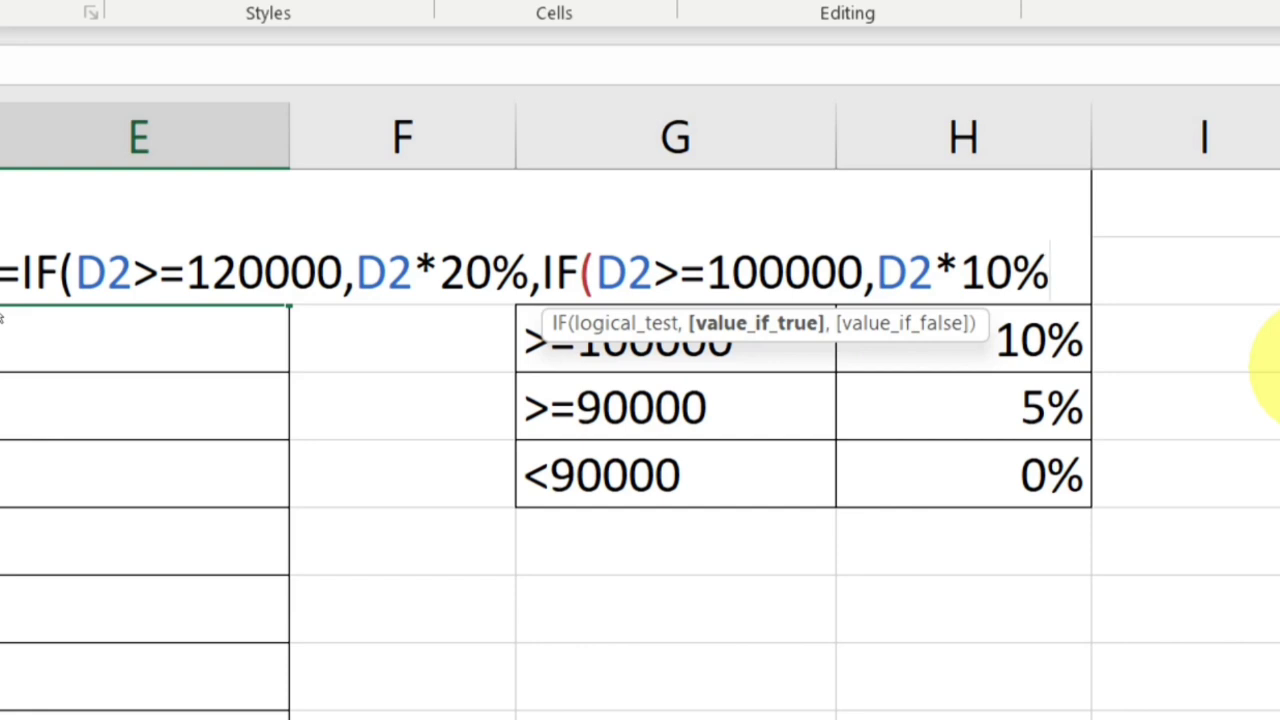
{"action": "type", "text": ","}
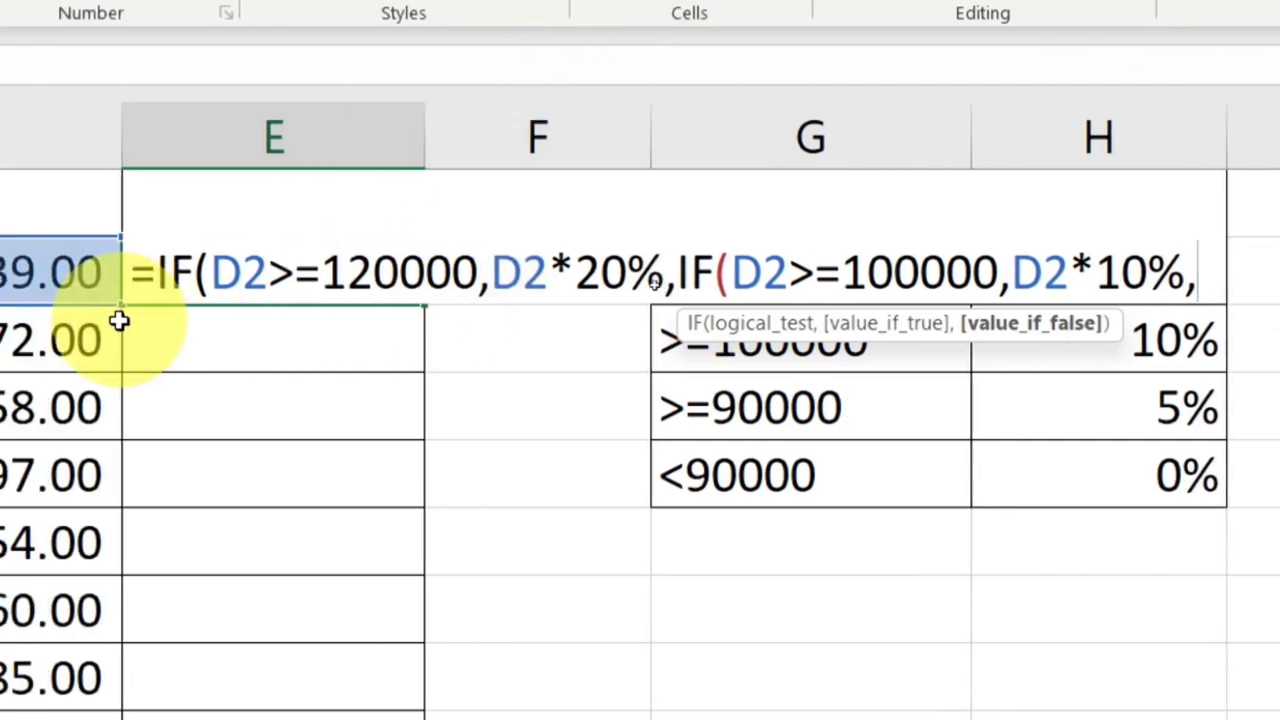
Step: Review how the >=120000 and >=100000 tests in E2's formula pair with their D2*20% and D2*10% results
{"action": "left_click_drag", "start_coordinate": [344, 273], "coordinate": [460, 272]}
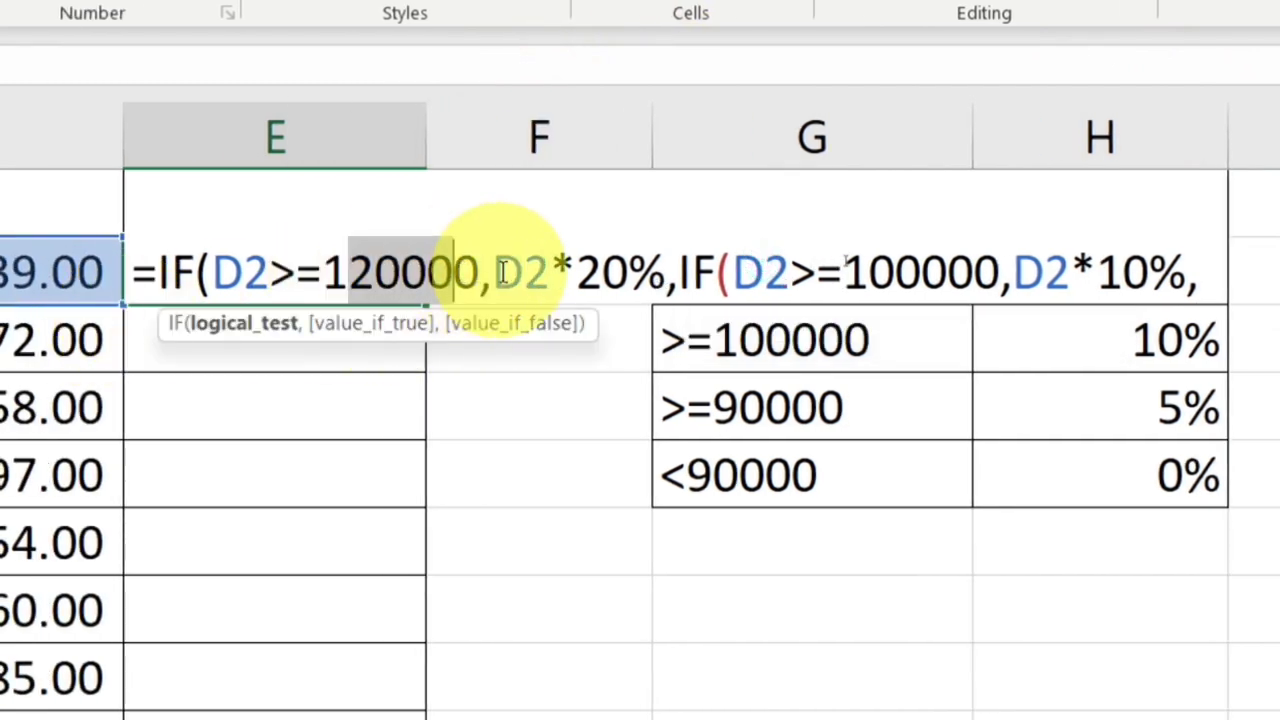
{"action": "left_click_drag", "start_coordinate": [493, 272], "coordinate": [628, 272]}
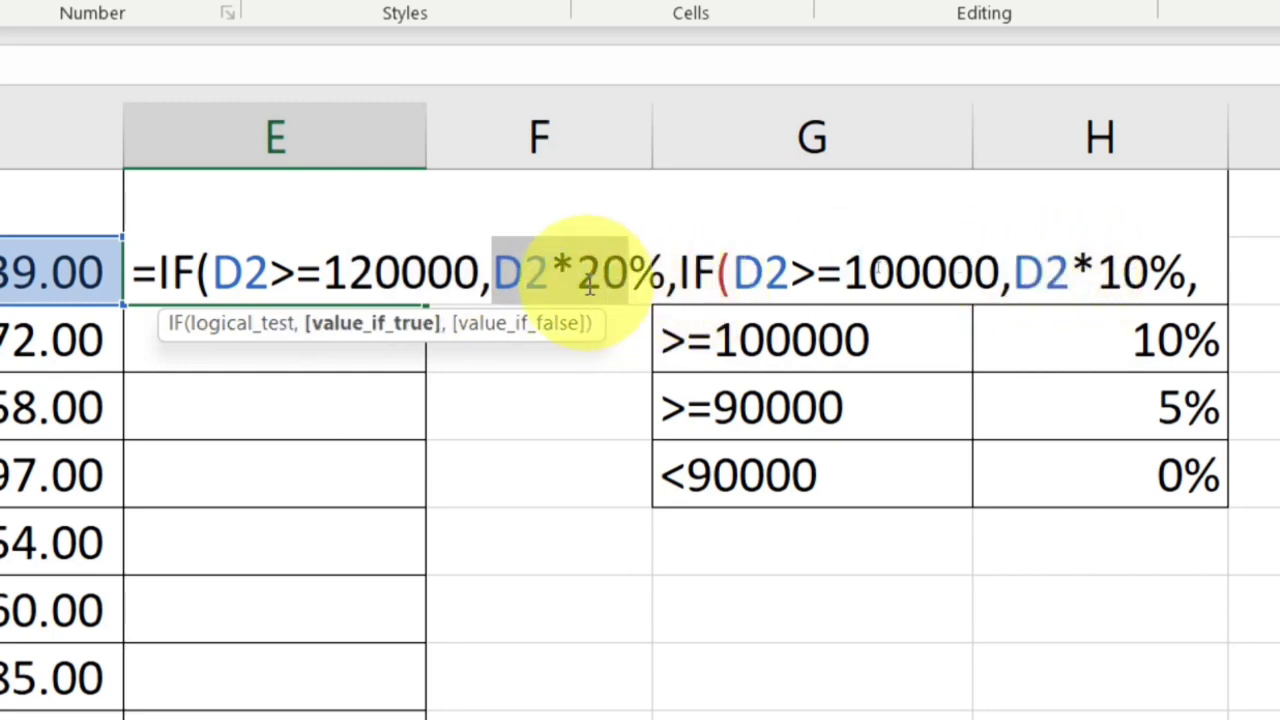
{"action": "left_click_drag", "start_coordinate": [296, 272], "coordinate": [603, 280]}
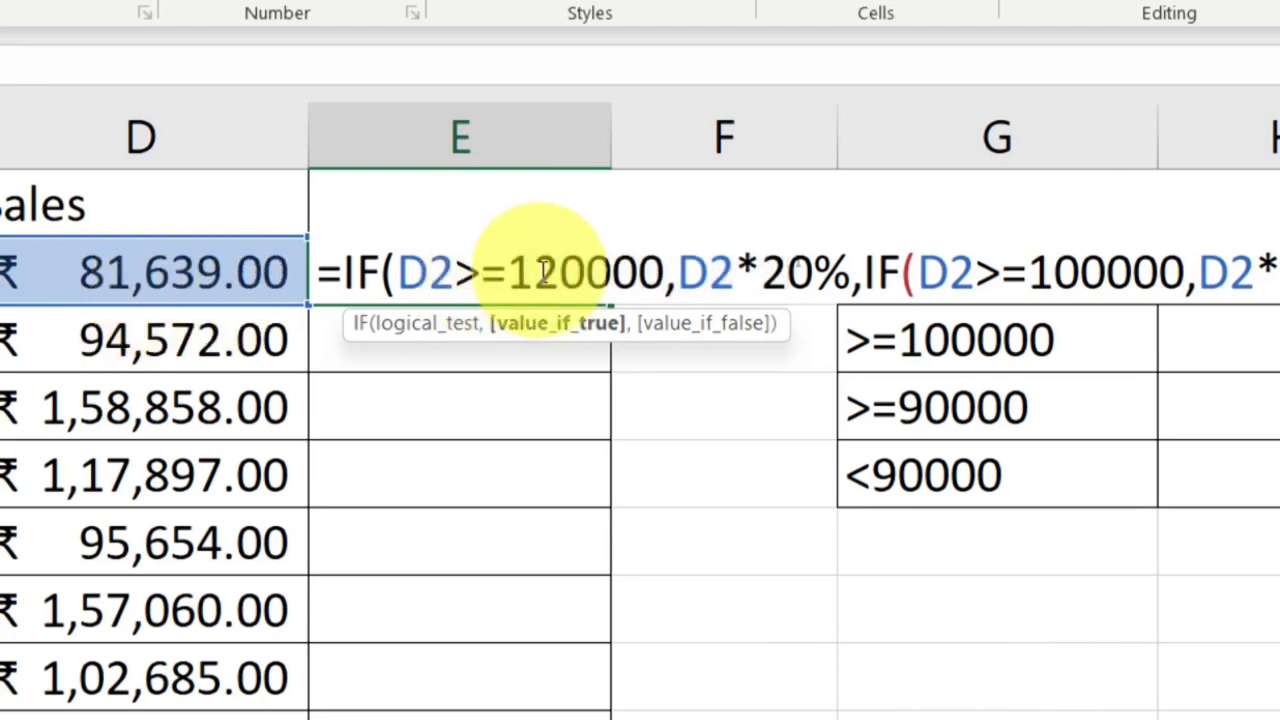
{"action": "left_click_drag", "start_coordinate": [535, 272], "coordinate": [814, 272]}
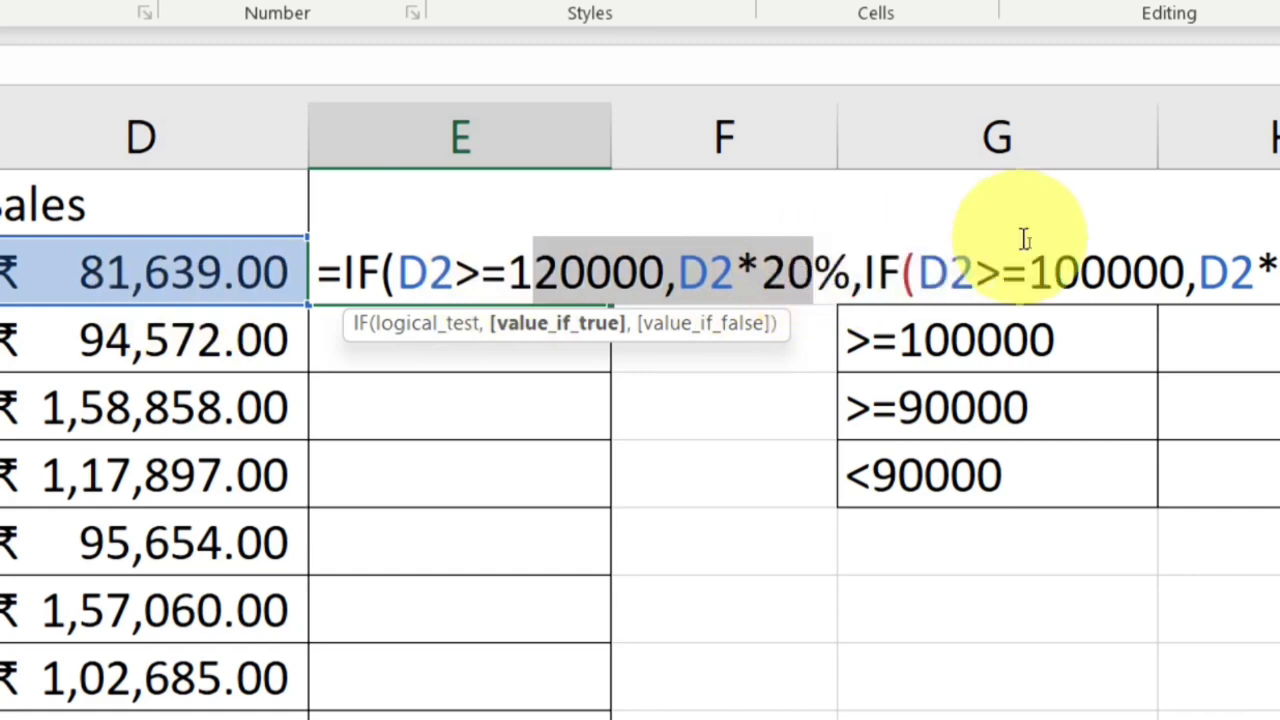
{"action": "left_click_drag", "start_coordinate": [1046, 272], "coordinate": [1279, 272]}
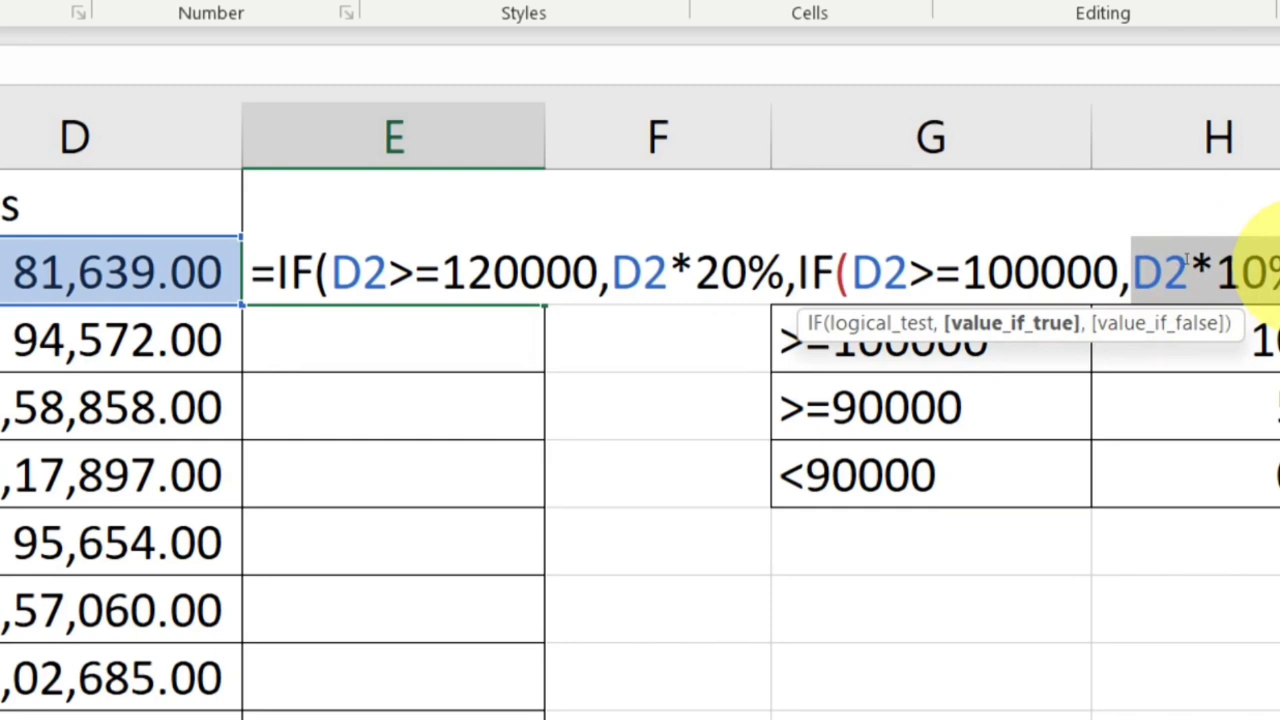
{"action": "left_click_drag", "start_coordinate": [908, 268], "coordinate": [1188, 268]}
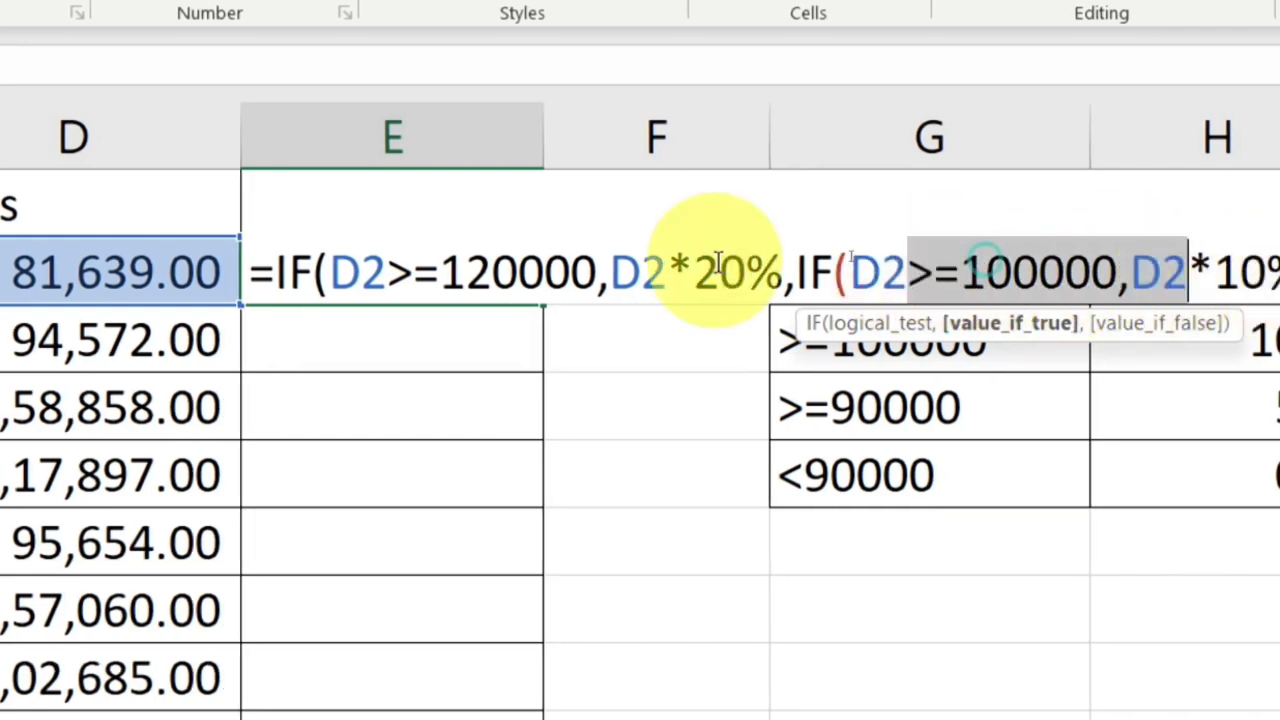
{"action": "left_click_drag", "start_coordinate": [388, 268], "coordinate": [694, 268]}
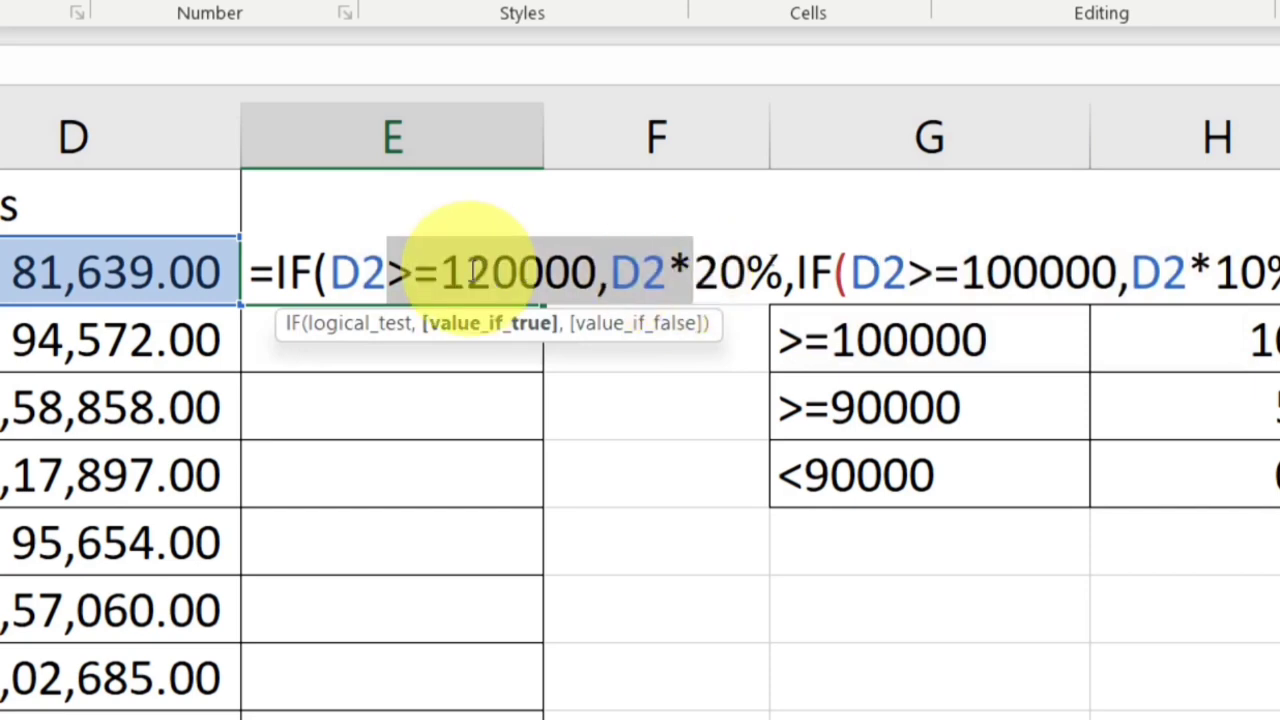
{"action": "left_click_drag", "start_coordinate": [440, 270], "coordinate": [782, 272]}
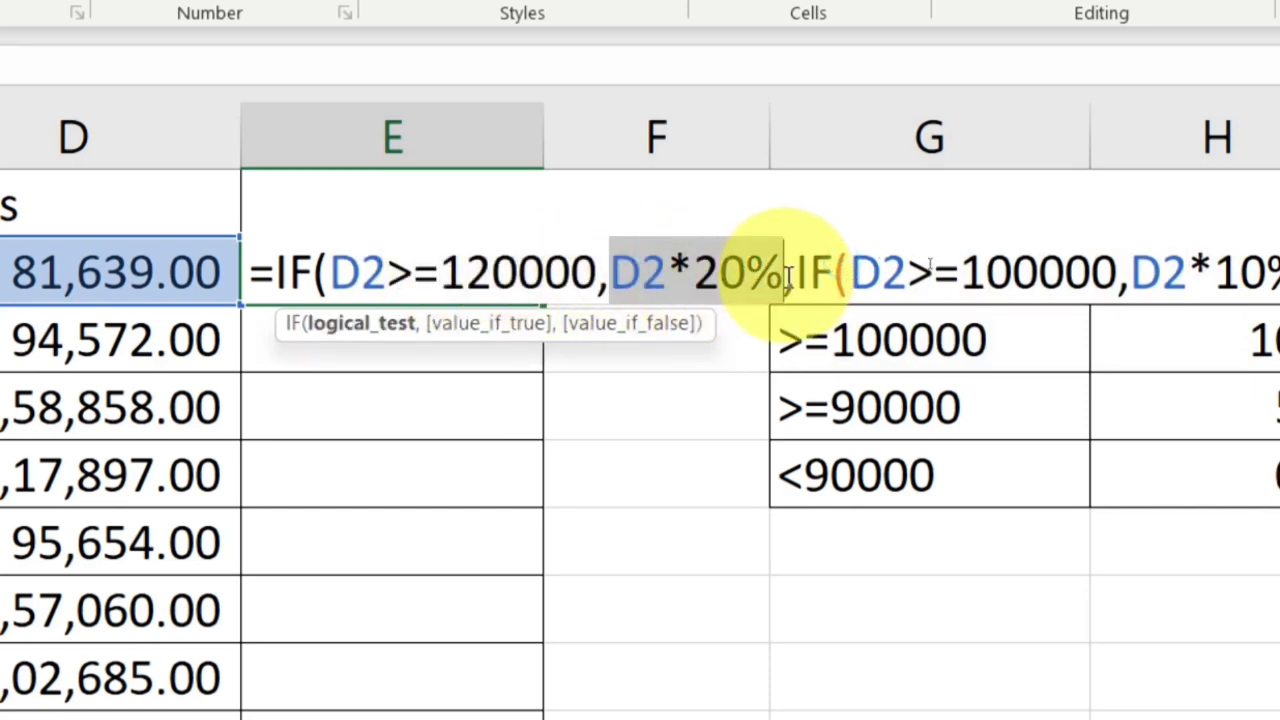
{"action": "left_click_drag", "start_coordinate": [907, 272], "coordinate": [1203, 268]}
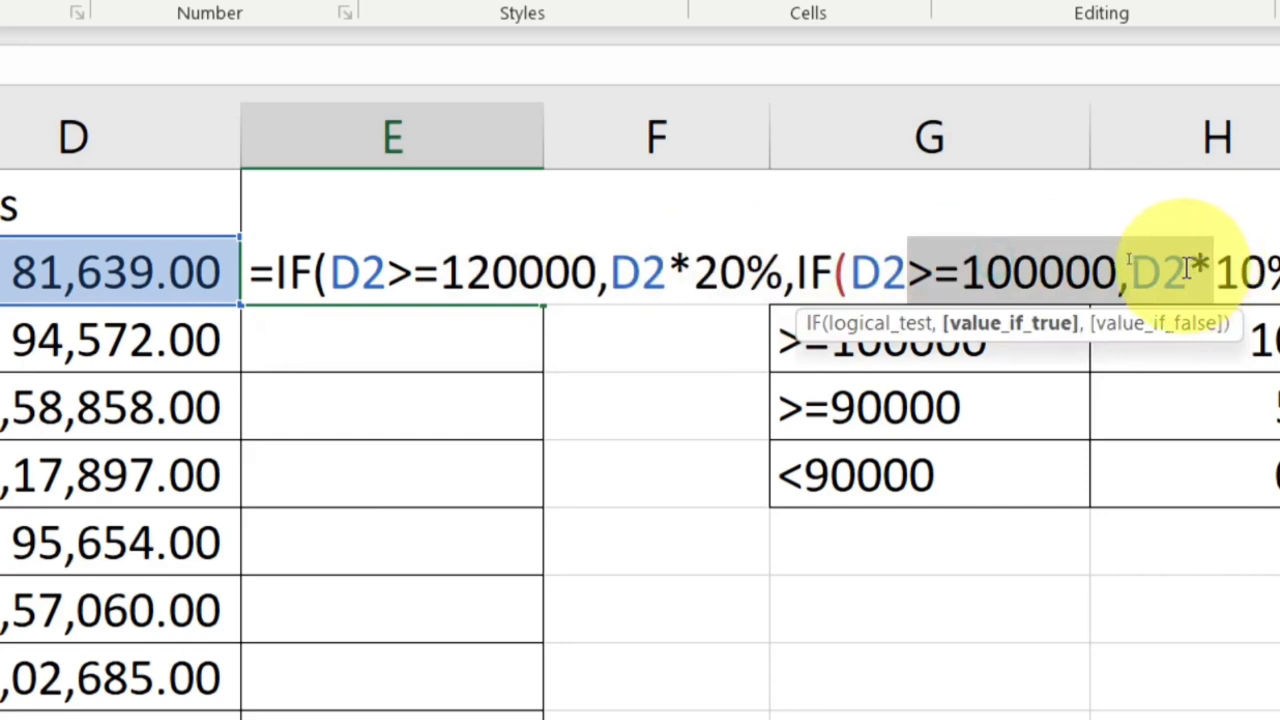
{"action": "left_click_drag", "start_coordinate": [362, 272], "coordinate": [692, 272]}
{"action": "left_click_drag", "start_coordinate": [852, 272], "coordinate": [1188, 272]}
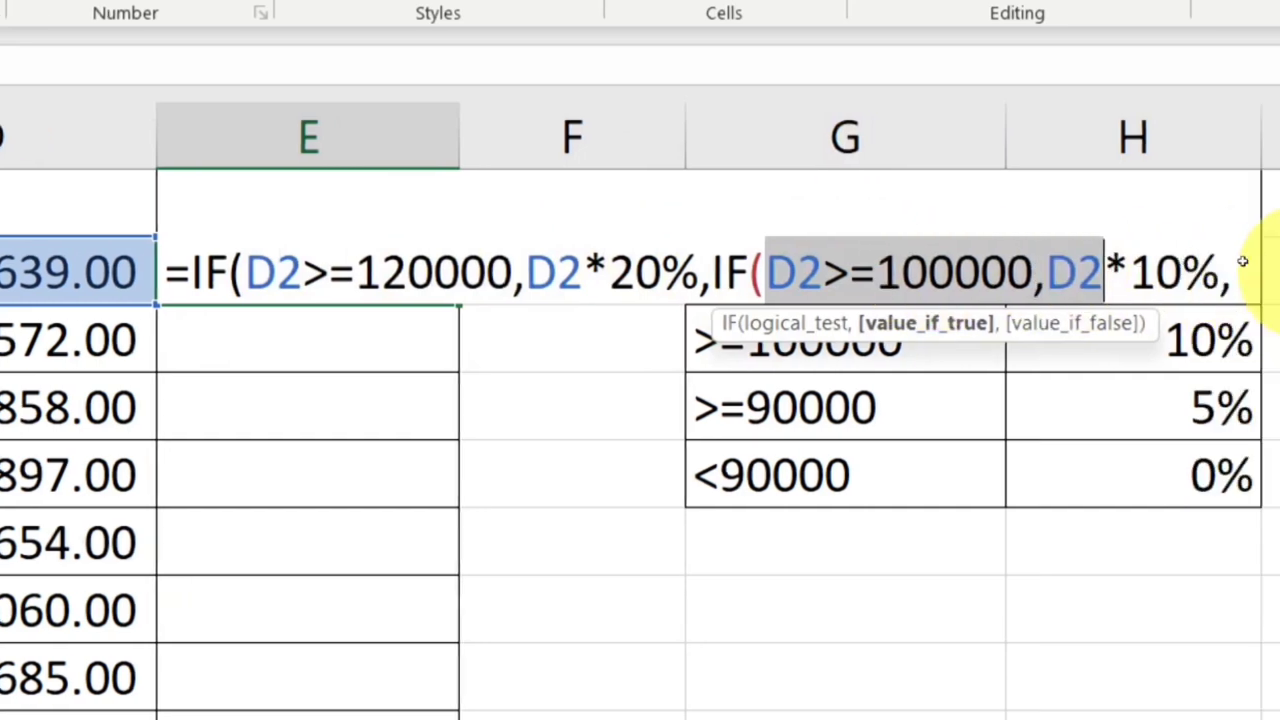
{"action": "left_click_drag", "start_coordinate": [1173, 275], "coordinate": [901, 280]}
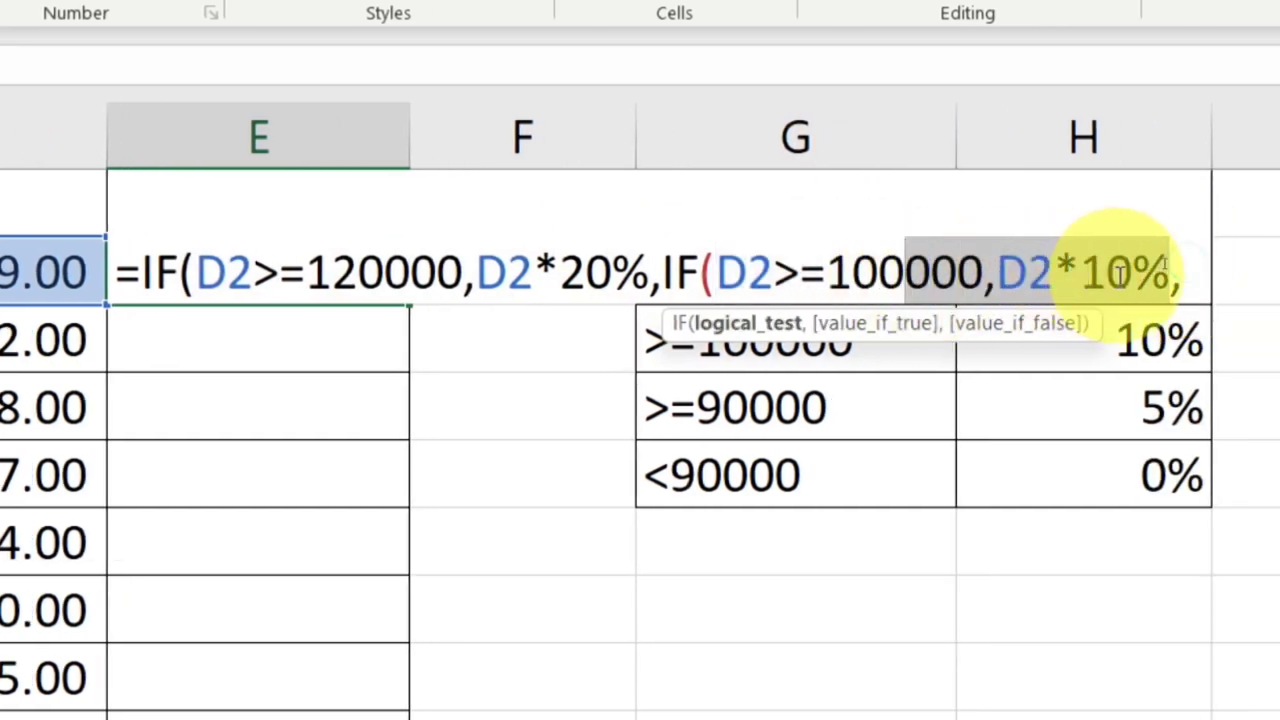
{"action": "left_click", "coordinate": [1198, 271]}
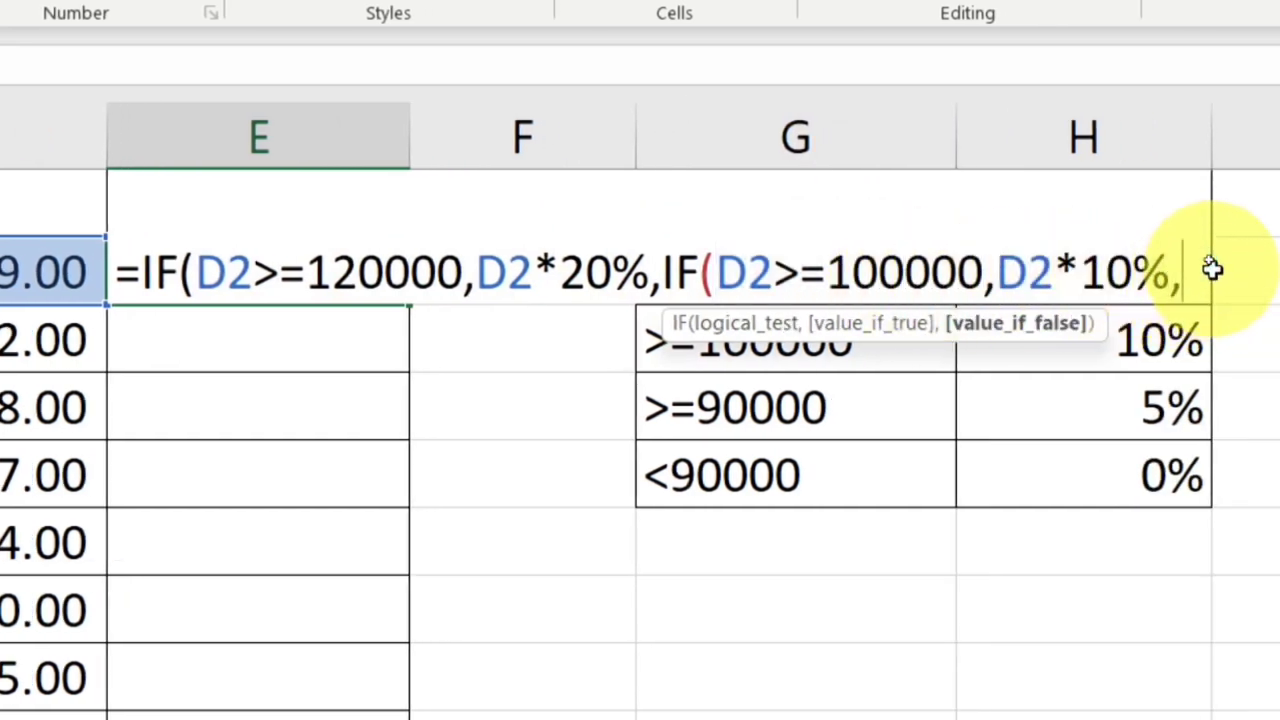
{"action": "type", "text": "IF"}
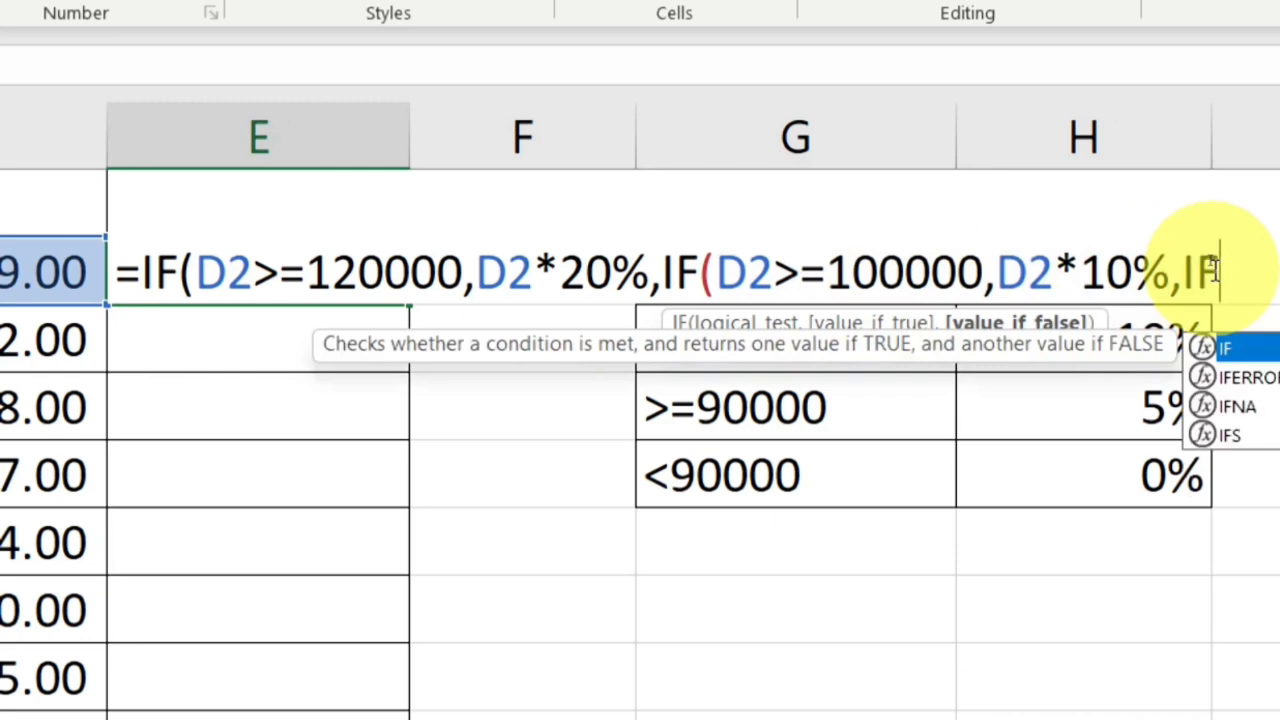
{"action": "key", "text": "BackSpace"}
{"action": "key", "text": "BackSpace"}
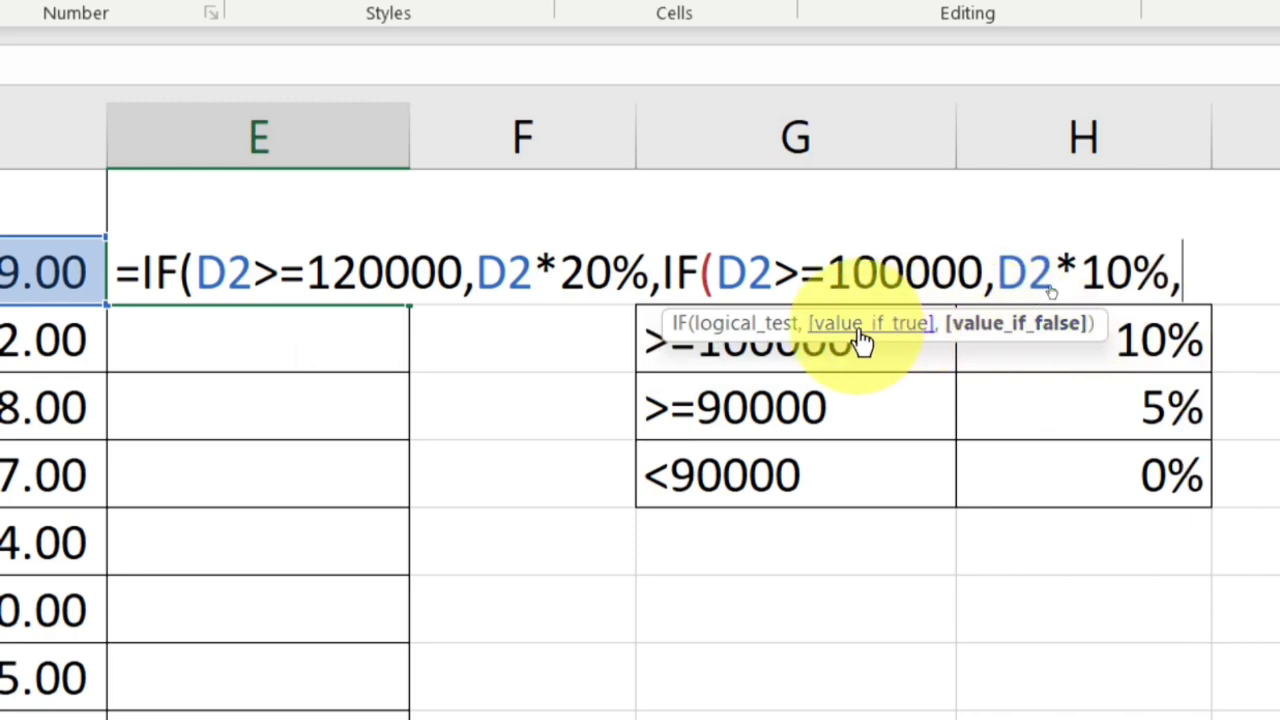
Step: Nest a third IF as the value if false after D2*10% in E2's formula
{"action": "left_click_drag", "start_coordinate": [998, 272], "coordinate": [1128, 258]}
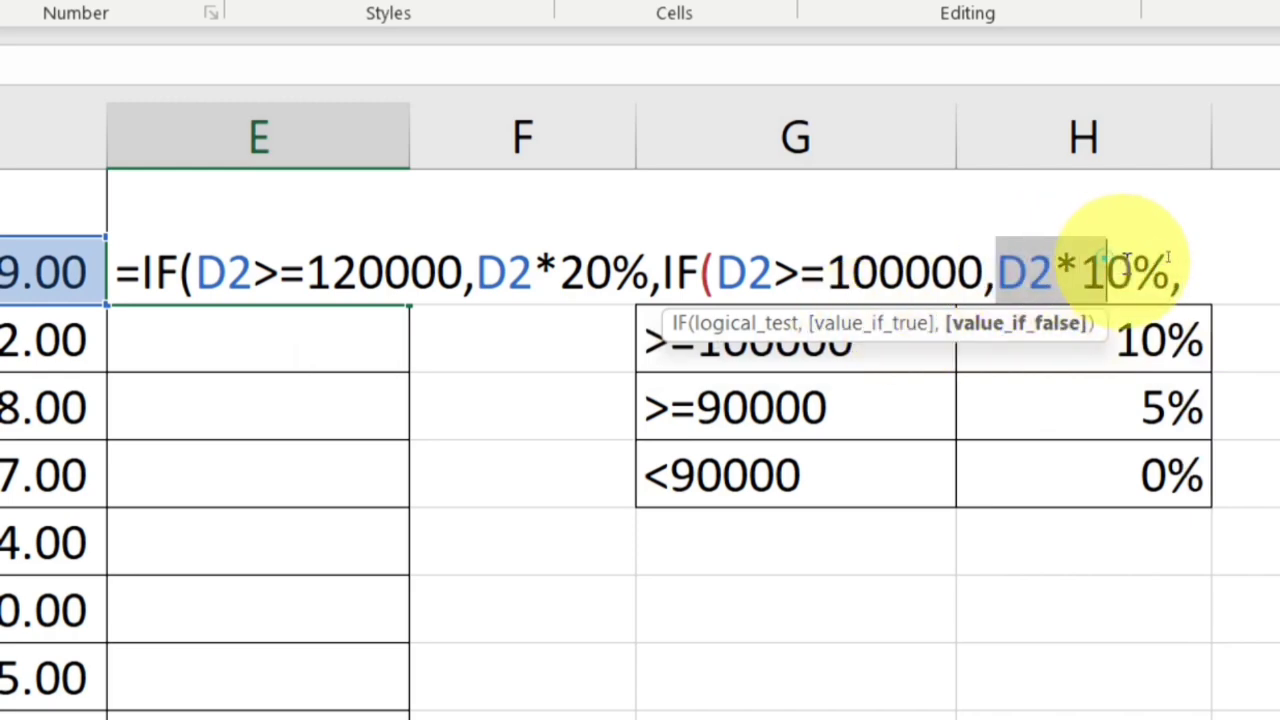
{"action": "left_click", "coordinate": [1190, 270]}
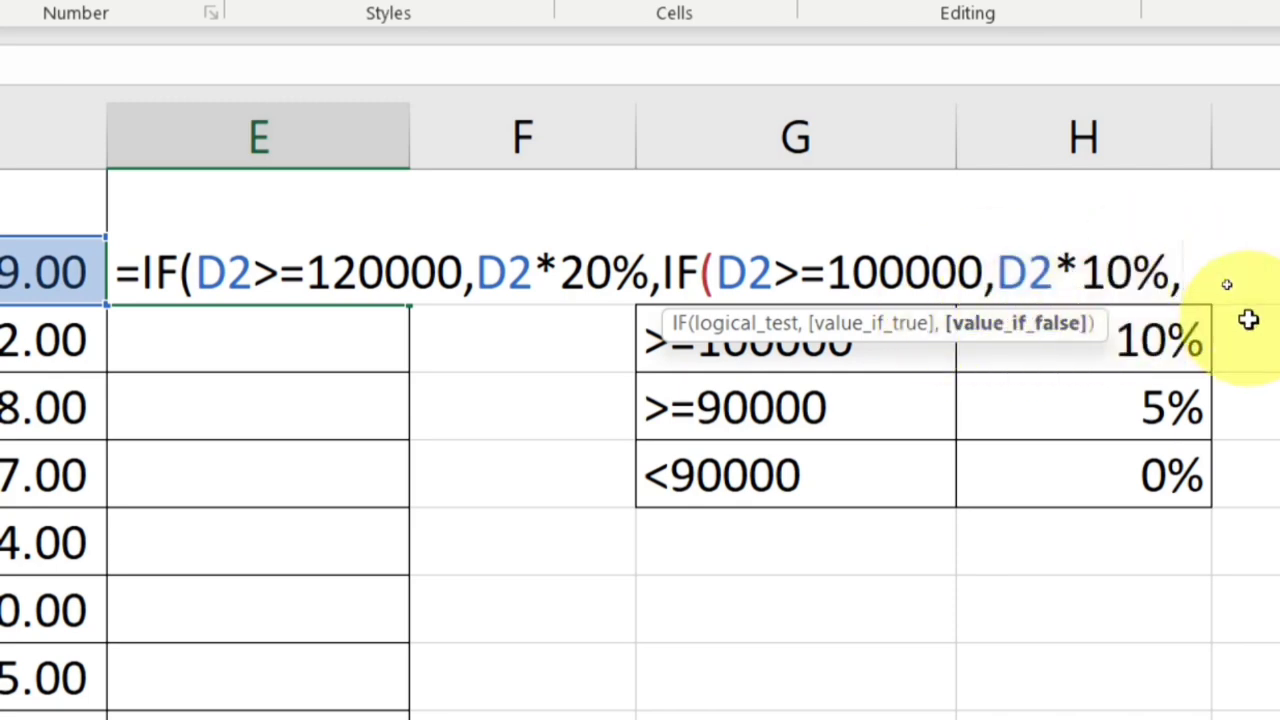
{"action": "type", "text": "IF("}
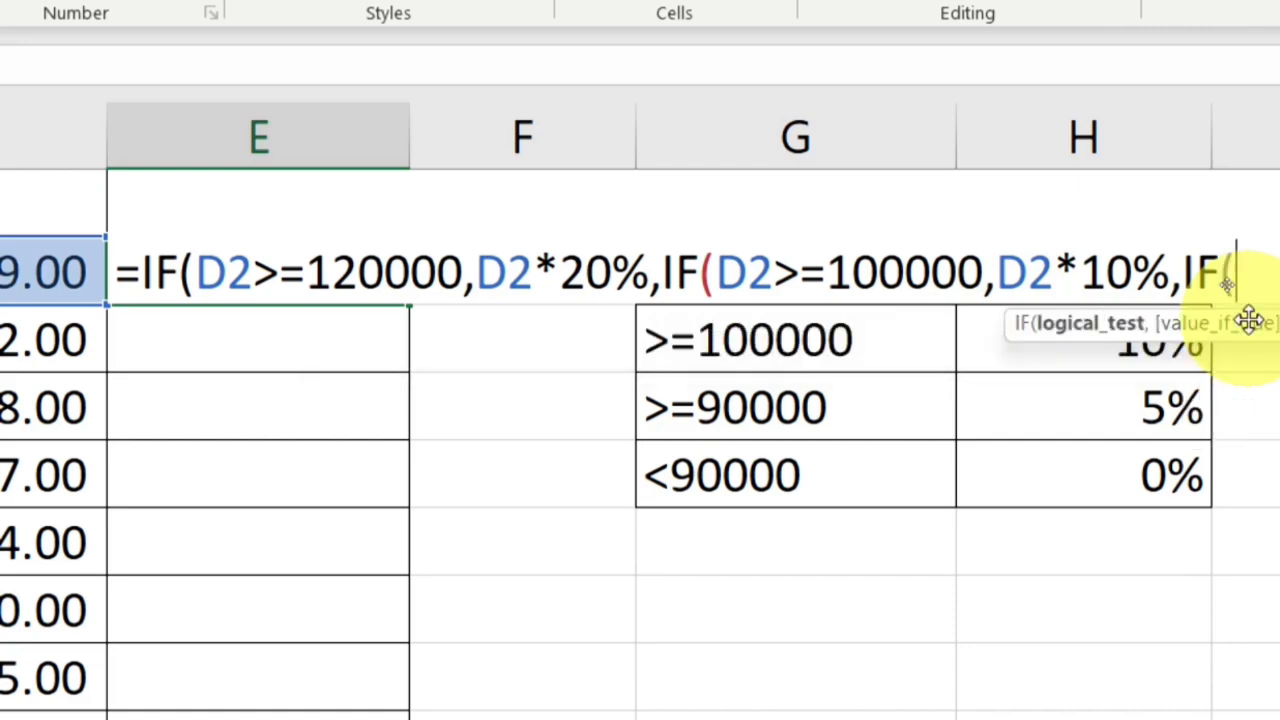
{"action": "type", "text": "D2"}
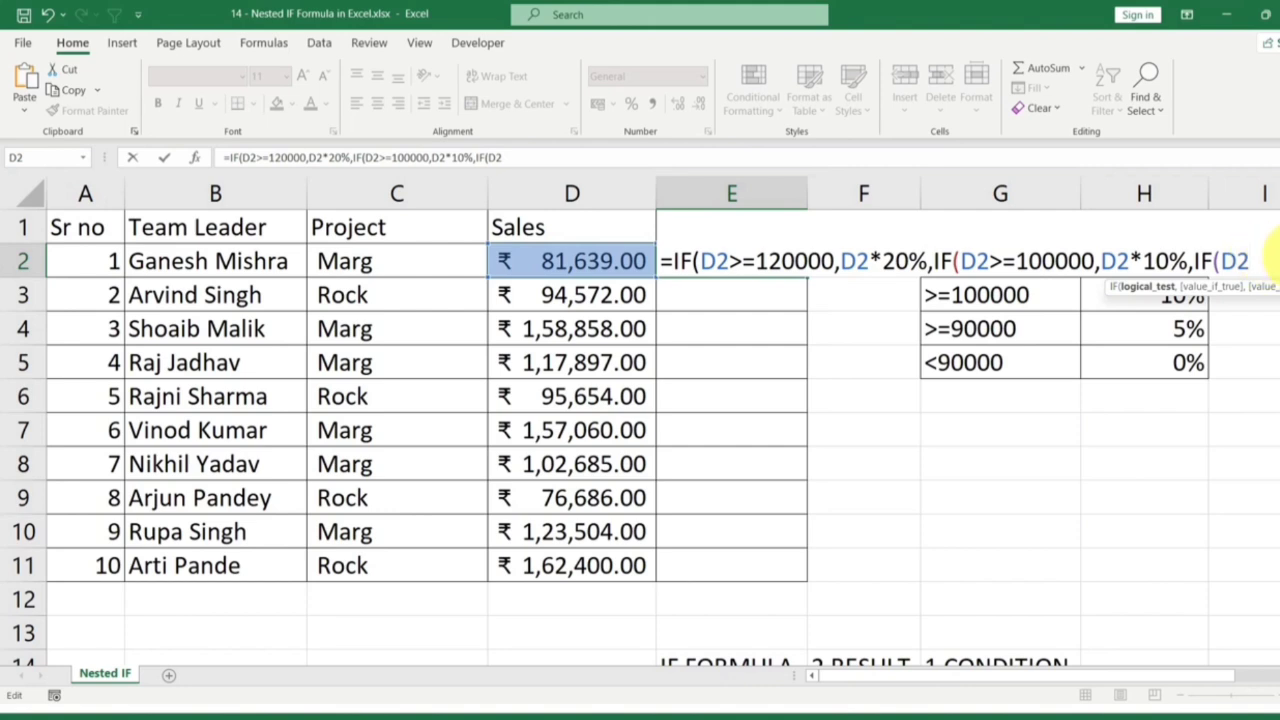
{"action": "key", "text": "alt+Return"}
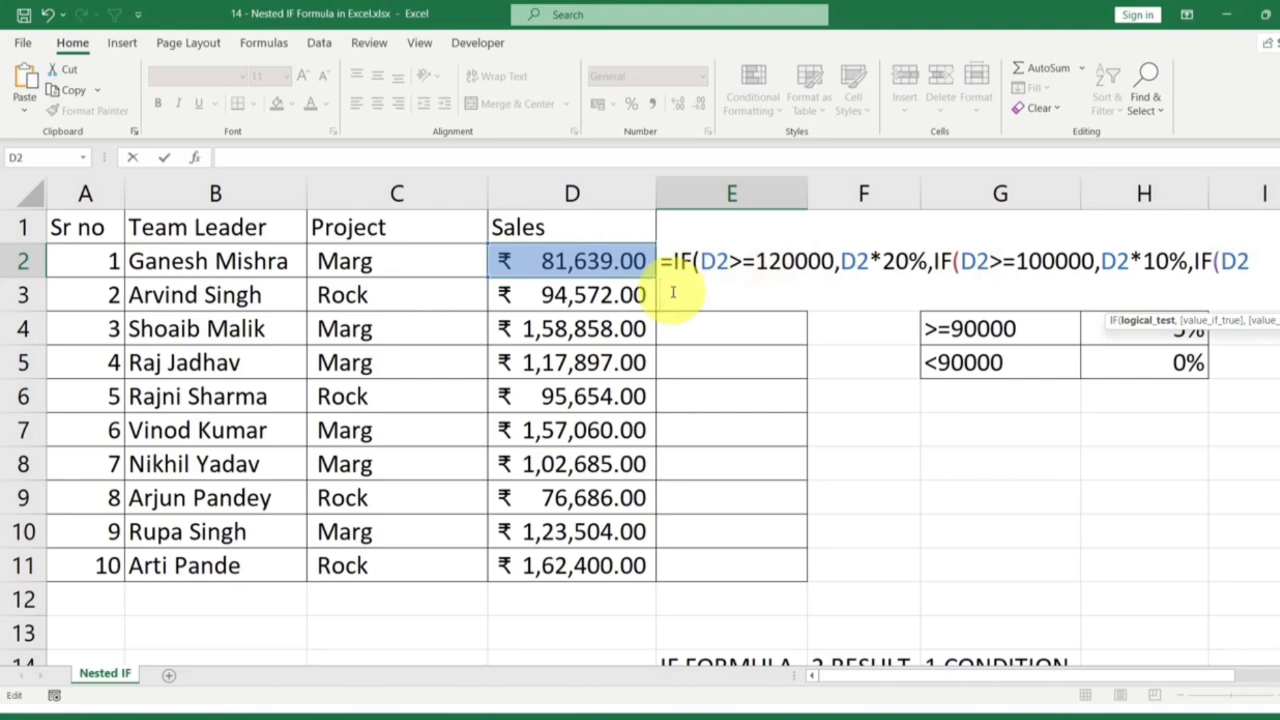
{"action": "key", "text": "Return"}
{"action": "key", "text": "Return"}
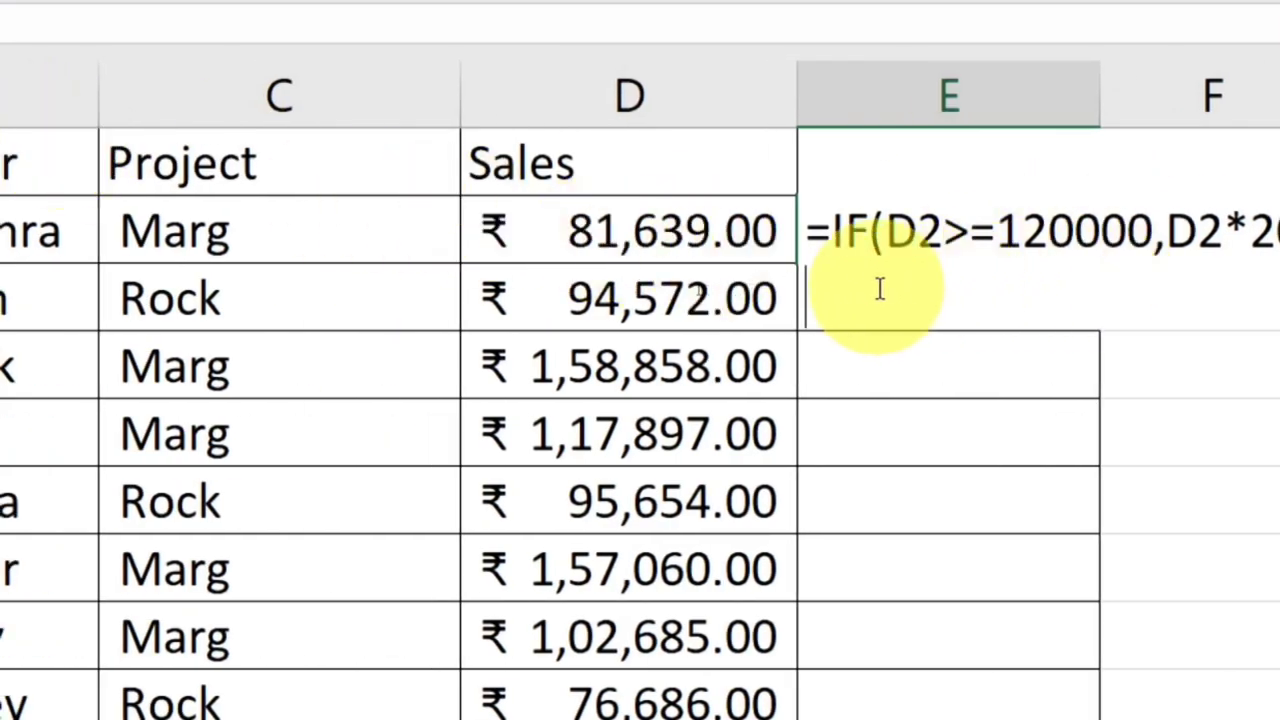
{"action": "key", "text": "BackSpace"}
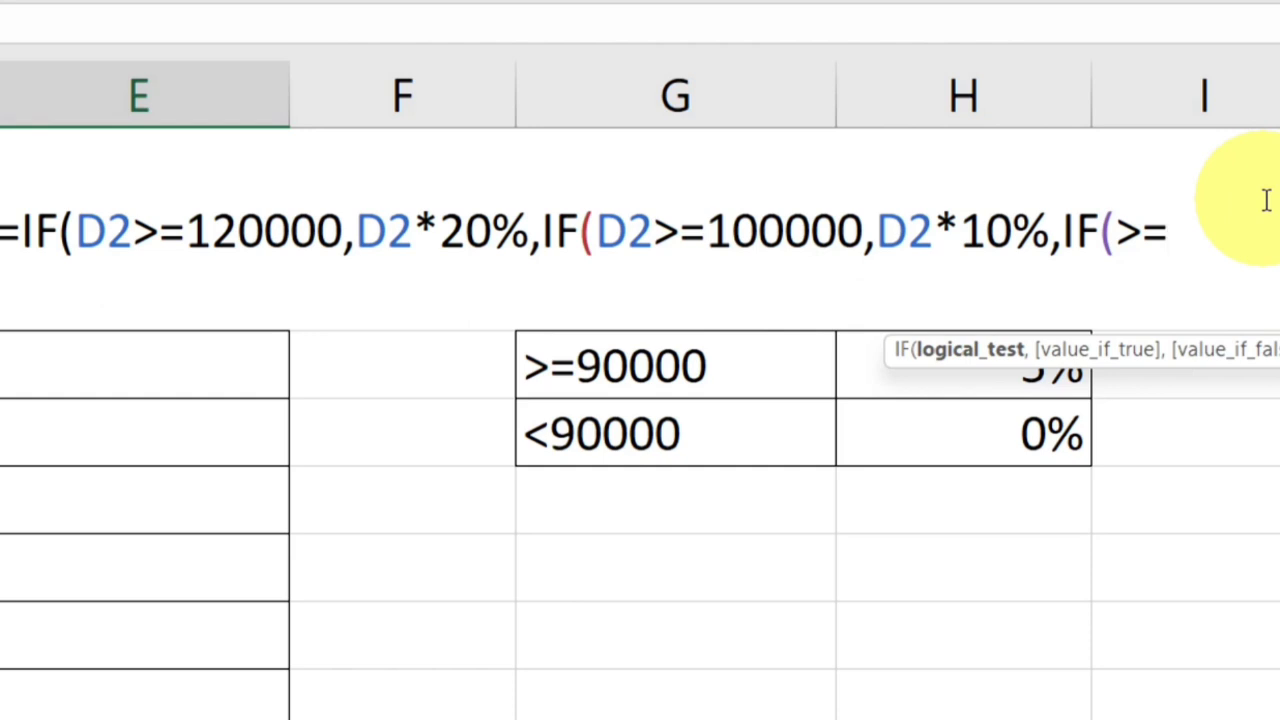
{"action": "type", "text": "D2"}
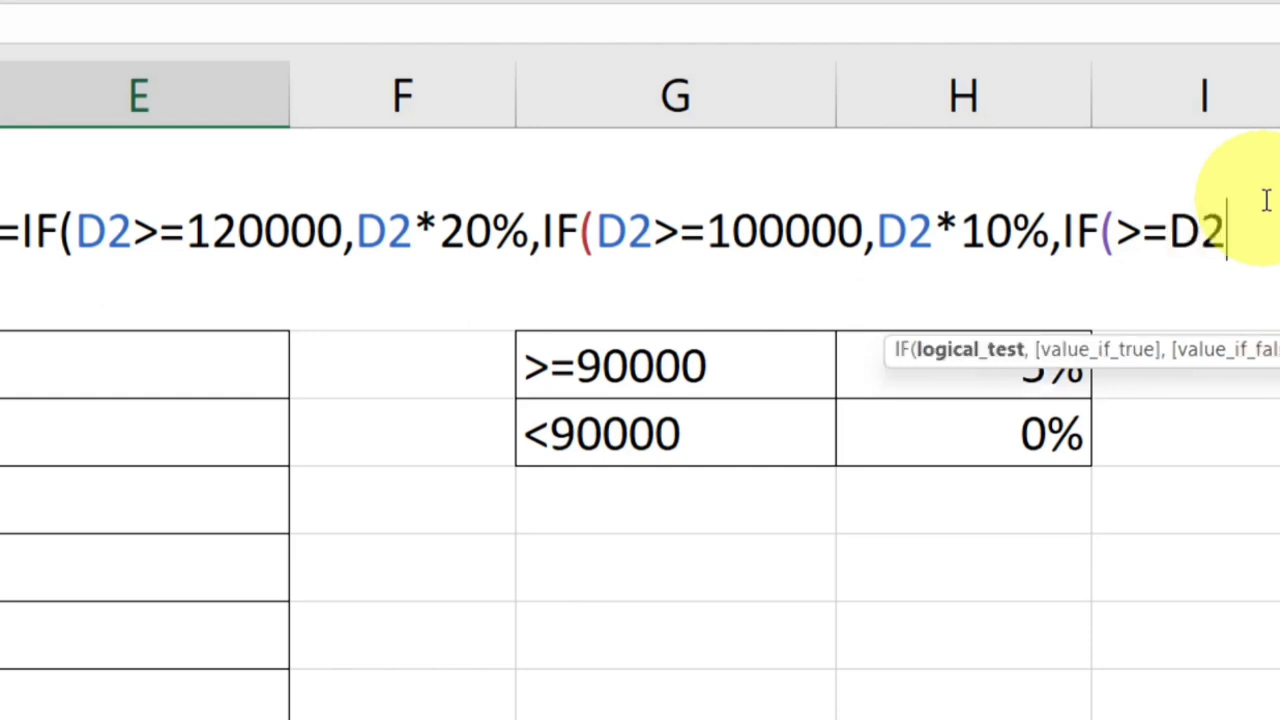
{"action": "key", "text": "BackSpace"}
{"action": "key", "text": "BackSpace"}
{"action": "key", "text": "BackSpace"}
{"action": "key", "text": "BackSpace"}
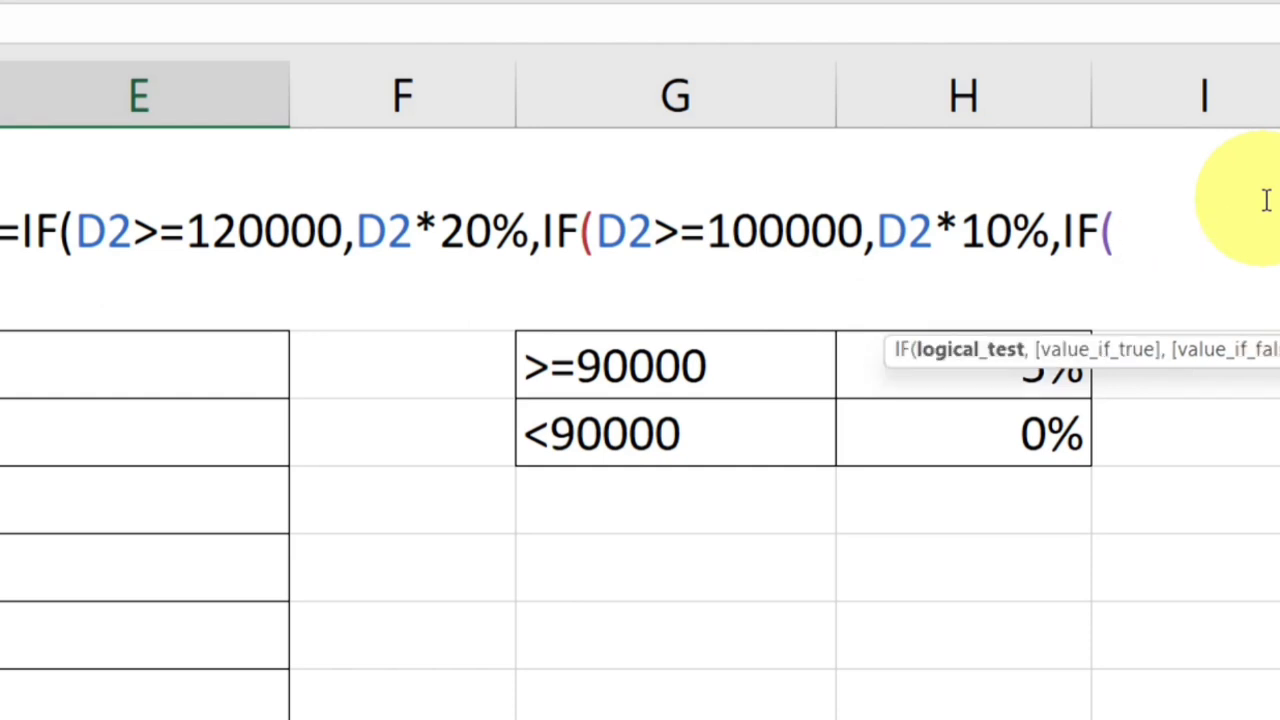
Step: Enter D2>=90000 as the third IF's logical test in E2's formula
{"action": "type", "text": "D2>"}
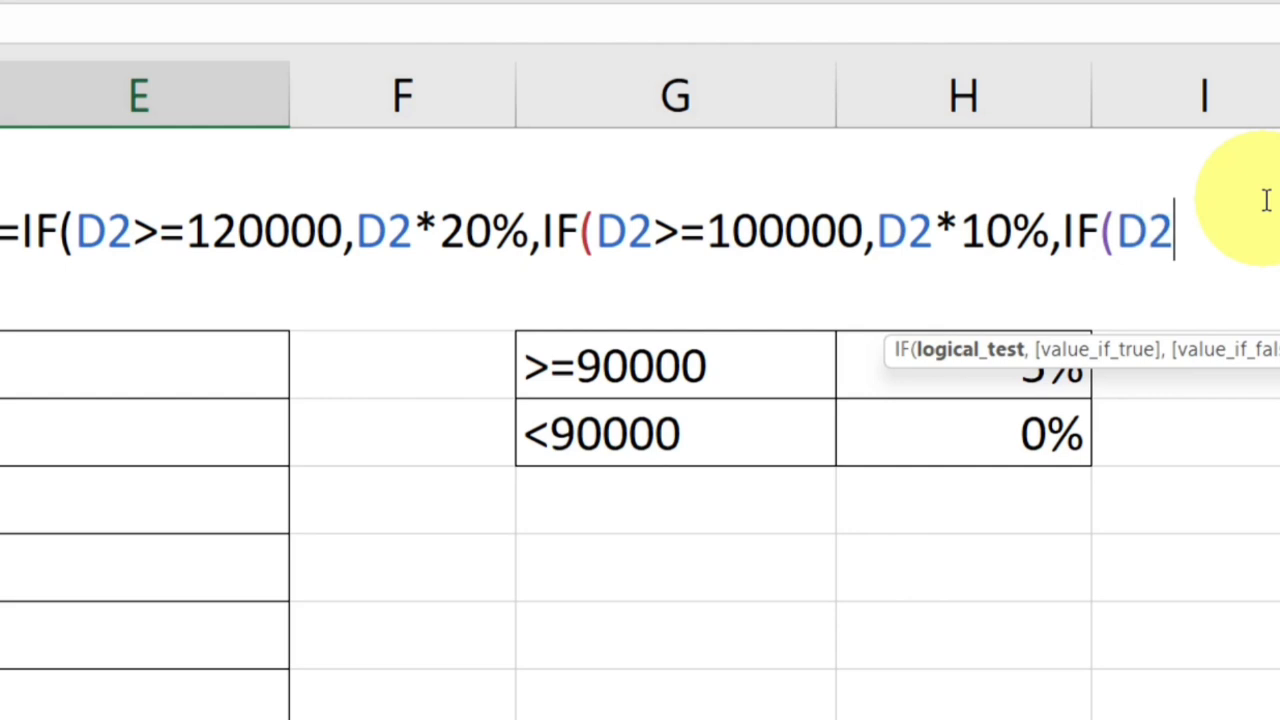
{"action": "type", "text": "="}
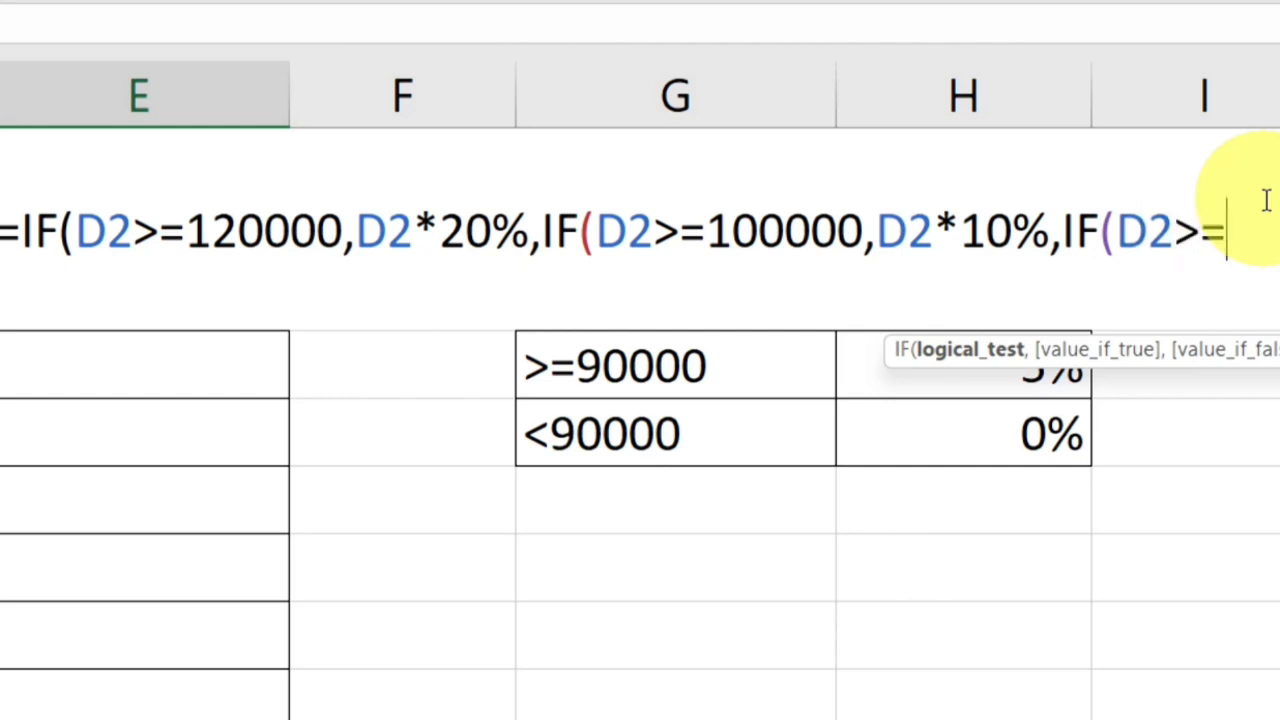
{"action": "type", "text": "90000"}
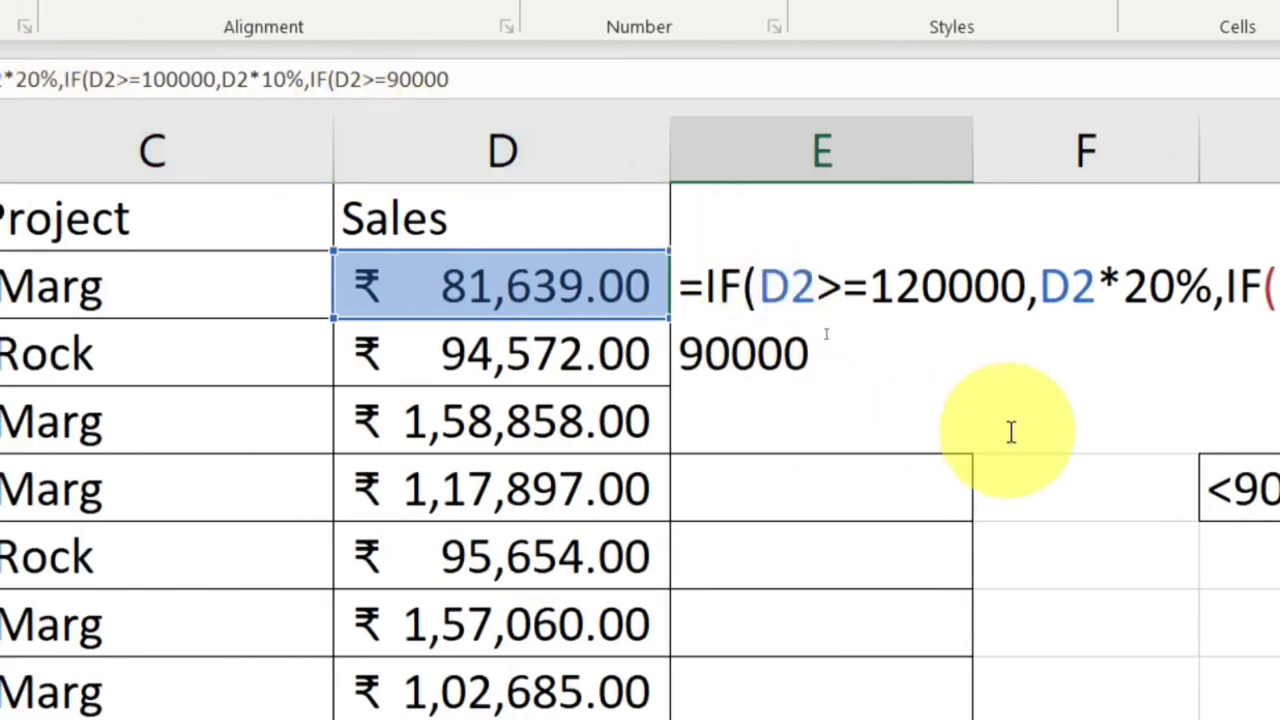
Step: Enter D2*5% as the third IF's value if true and 0 as its value if false
{"action": "type", "text": ","}
{"action": "type", "text": "D2*5"}
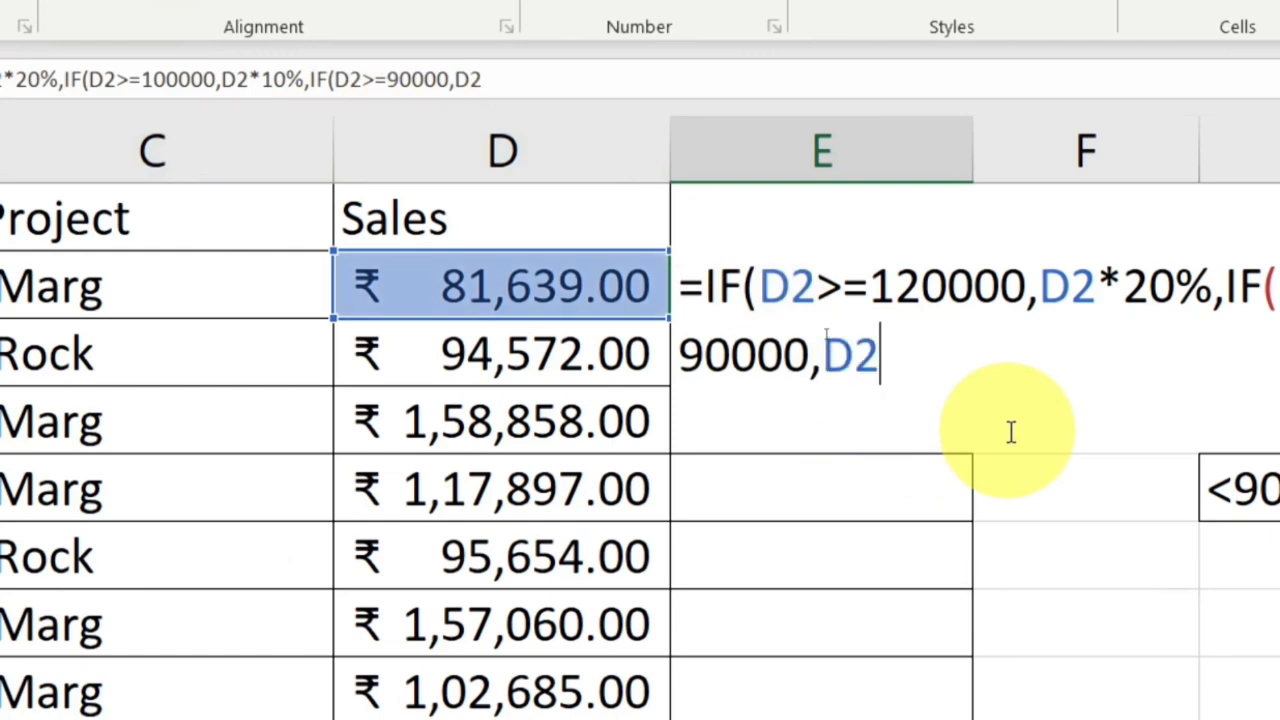
{"action": "type", "text": "%"}
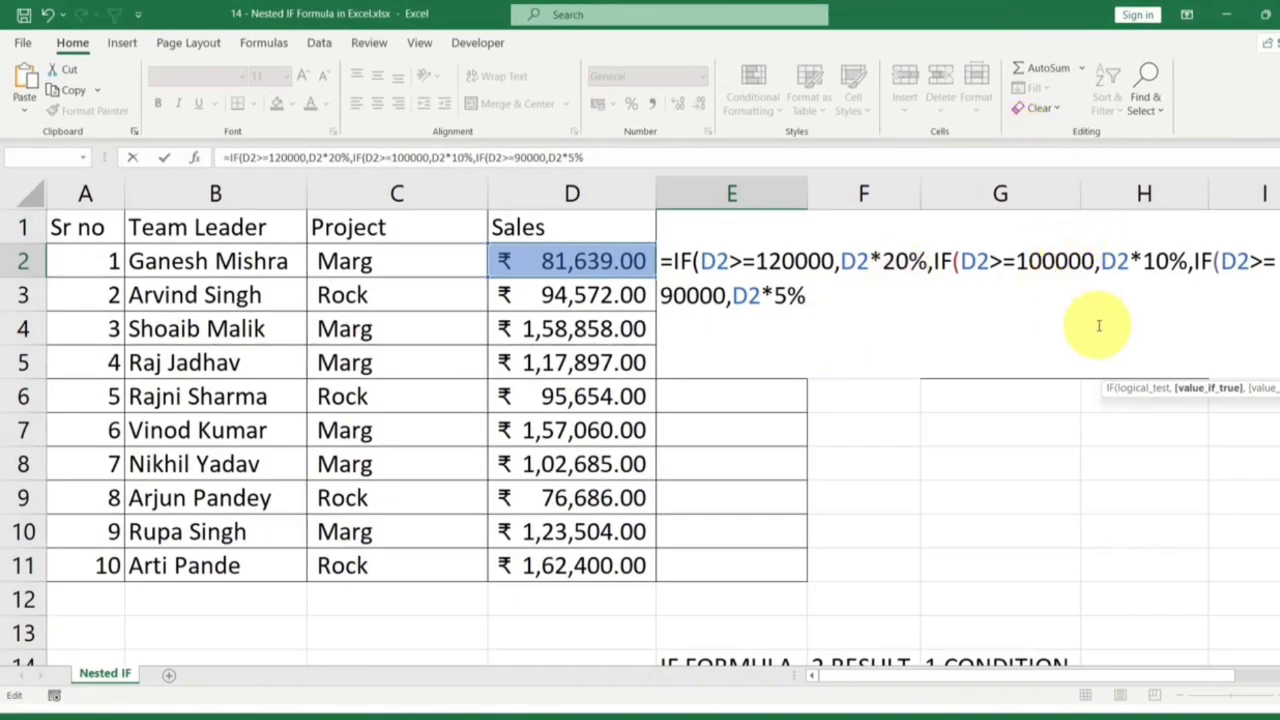
{"action": "type", "text": ","}
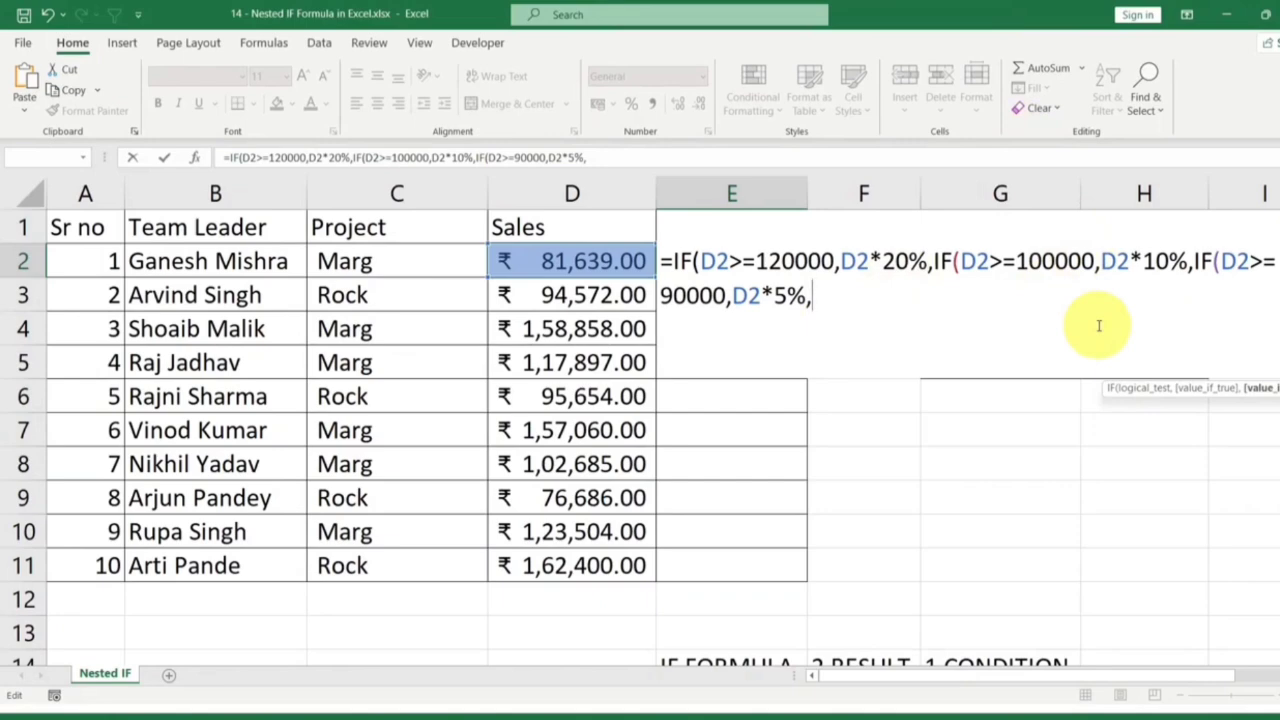
{"action": "type", "text": "0"}
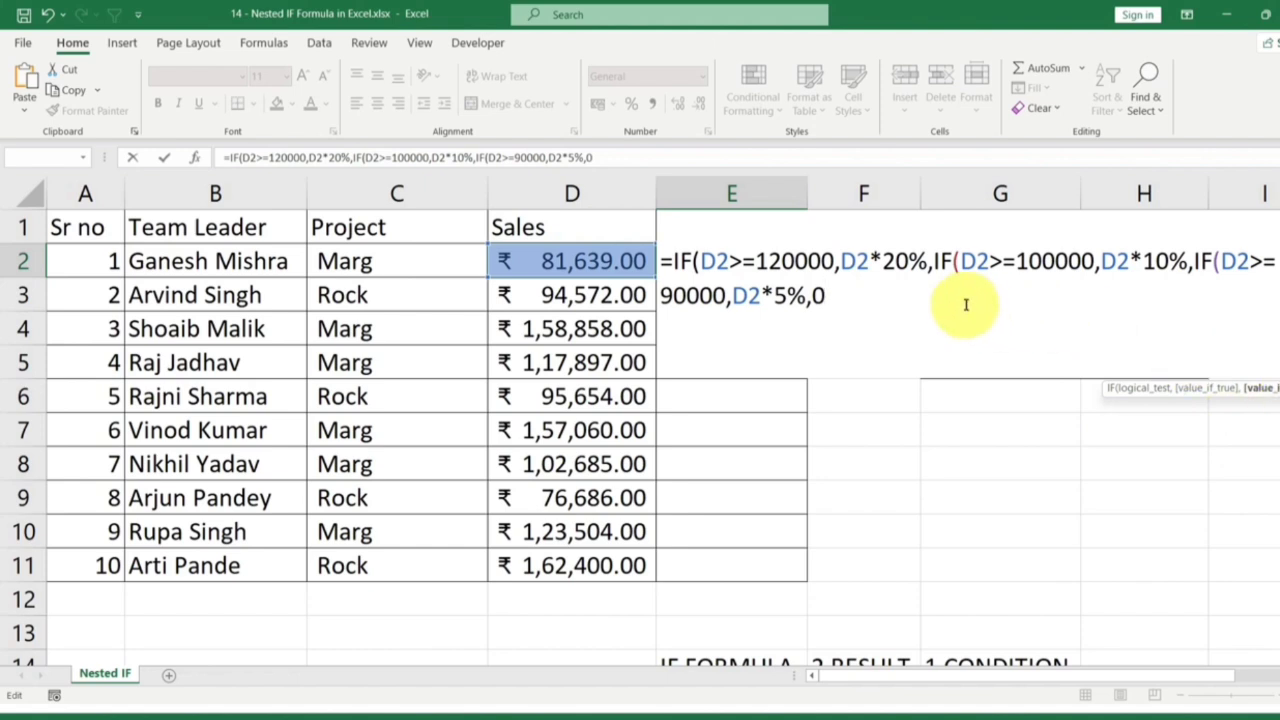
Step: Commit the nested IF formula in E2, accepting the proposed correction that adds the closing brackets
{"action": "left_click_drag", "start_coordinate": [1224, 261], "coordinate": [830, 297]}
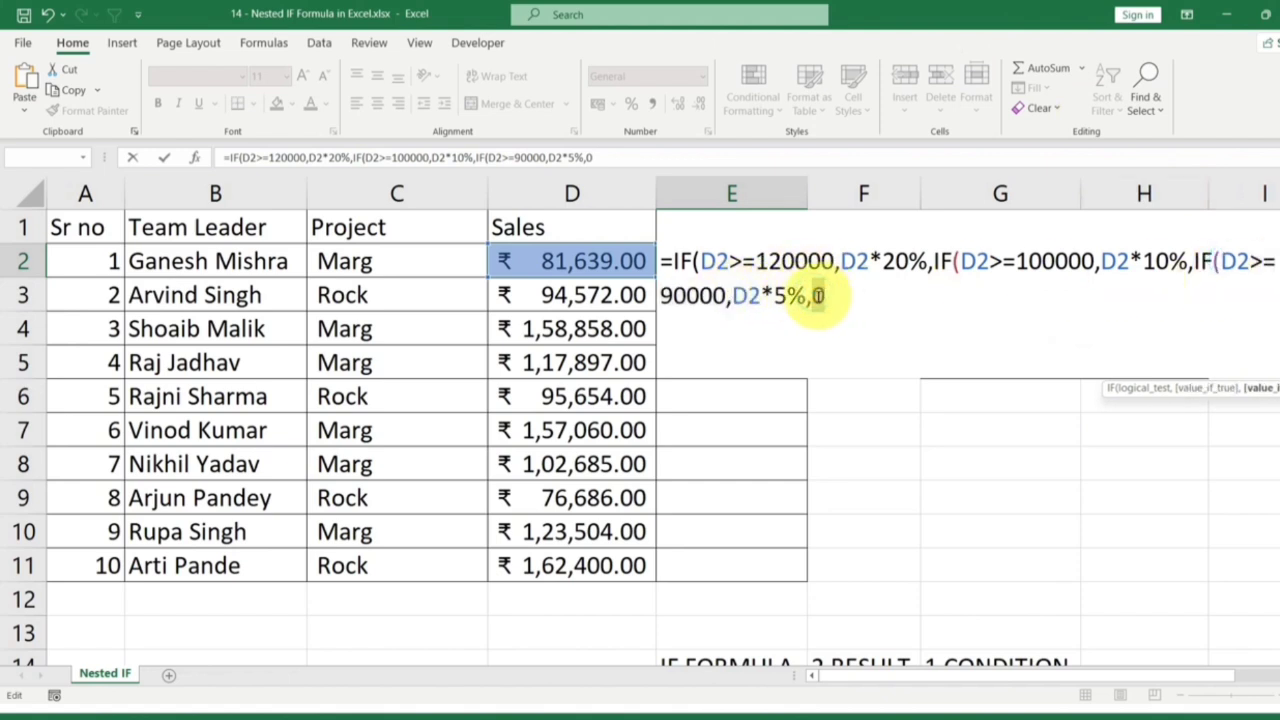
{"action": "key", "text": "Return"}
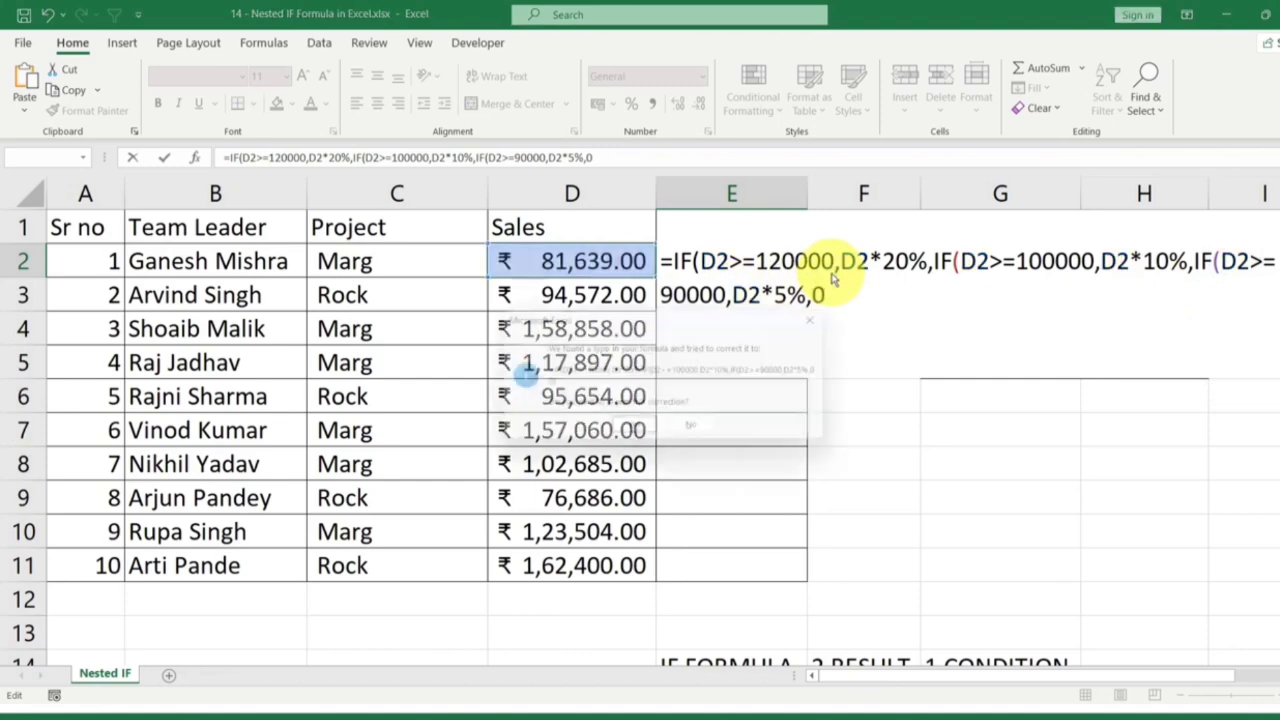
{"action": "key", "text": "Return"}
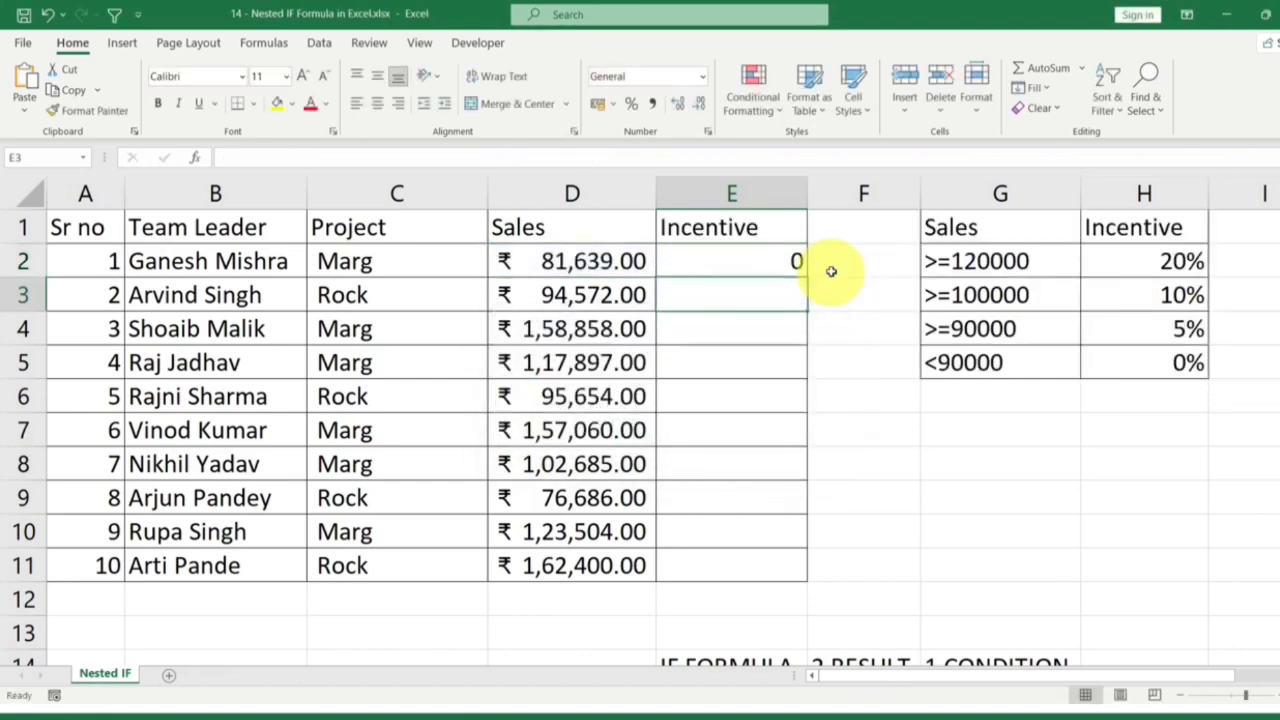
Step: Reopen E2's formula and delete its three closing brackets together with the stray line break before them
{"action": "double_click", "coordinate": [780, 266]}
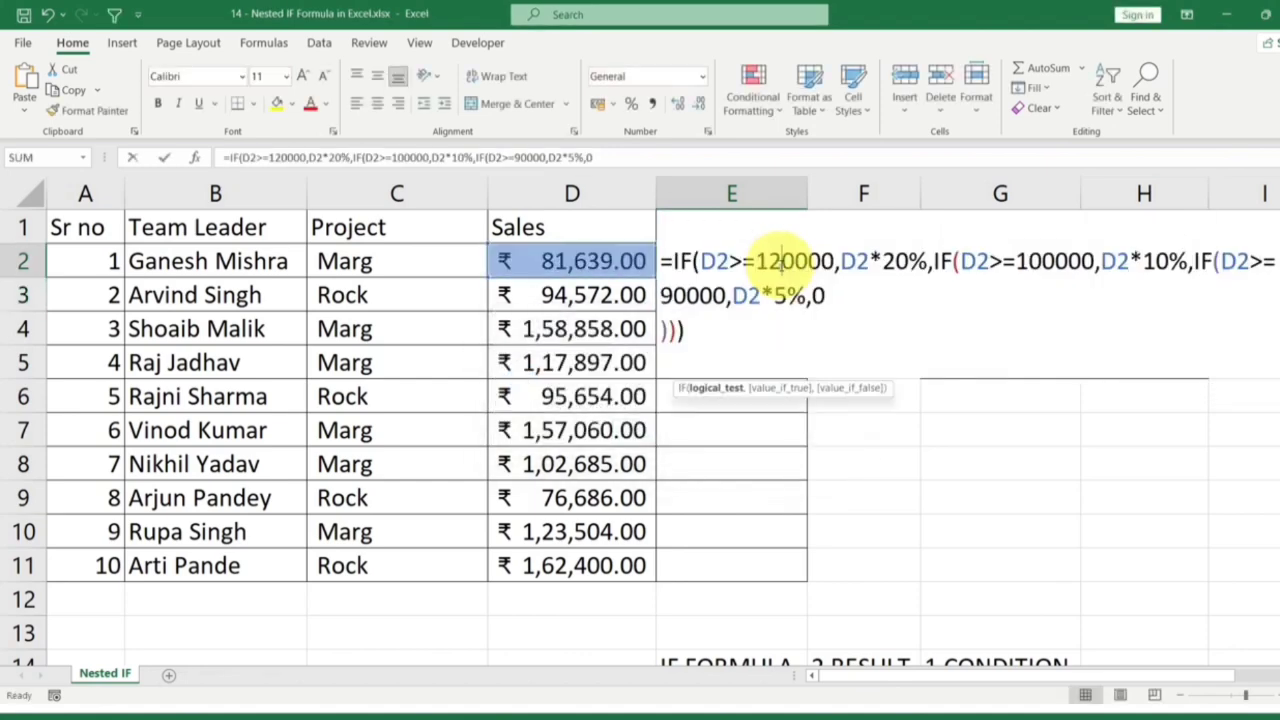
{"action": "left_click", "coordinate": [713, 329]}
{"action": "key", "text": "BackSpace"}
{"action": "key", "text": "BackSpace"}
{"action": "key", "text": "BackSpace"}
{"action": "key", "text": "BackSpace"}
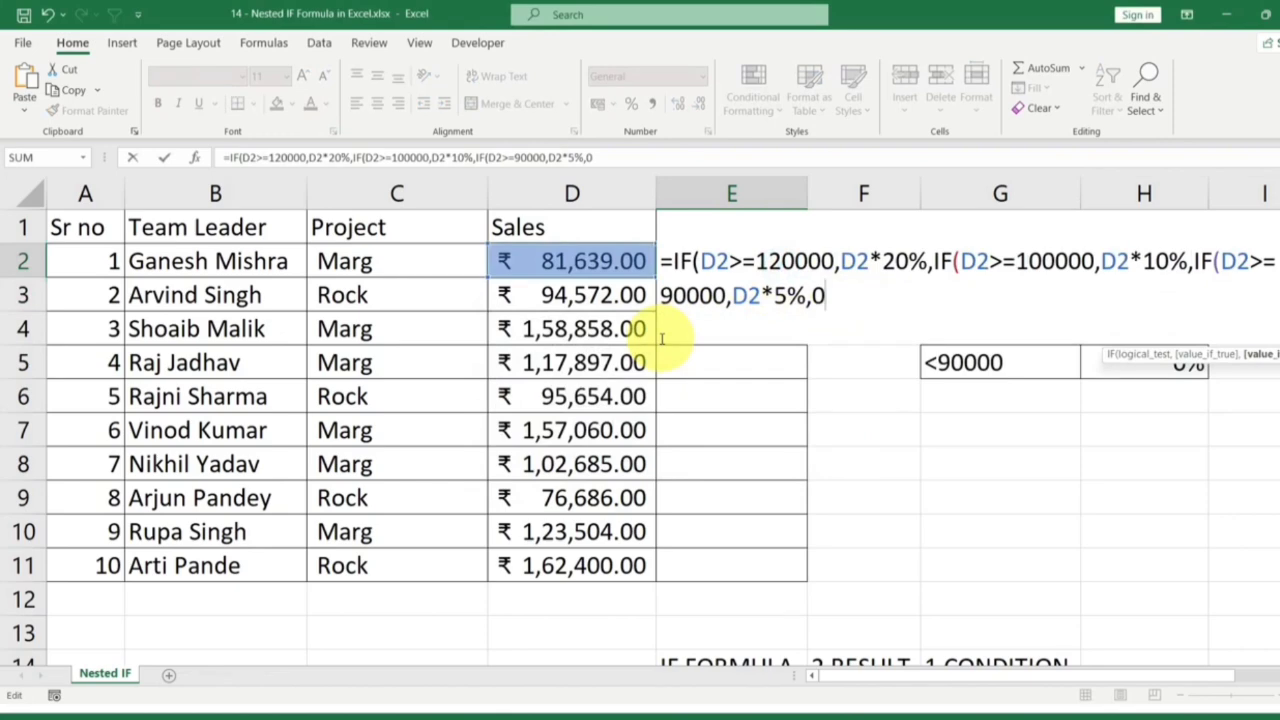
Step: Recommit E2's formula with the suggested closing brackets and copy it down the Incentive column to E11
{"action": "key", "text": "Return"}
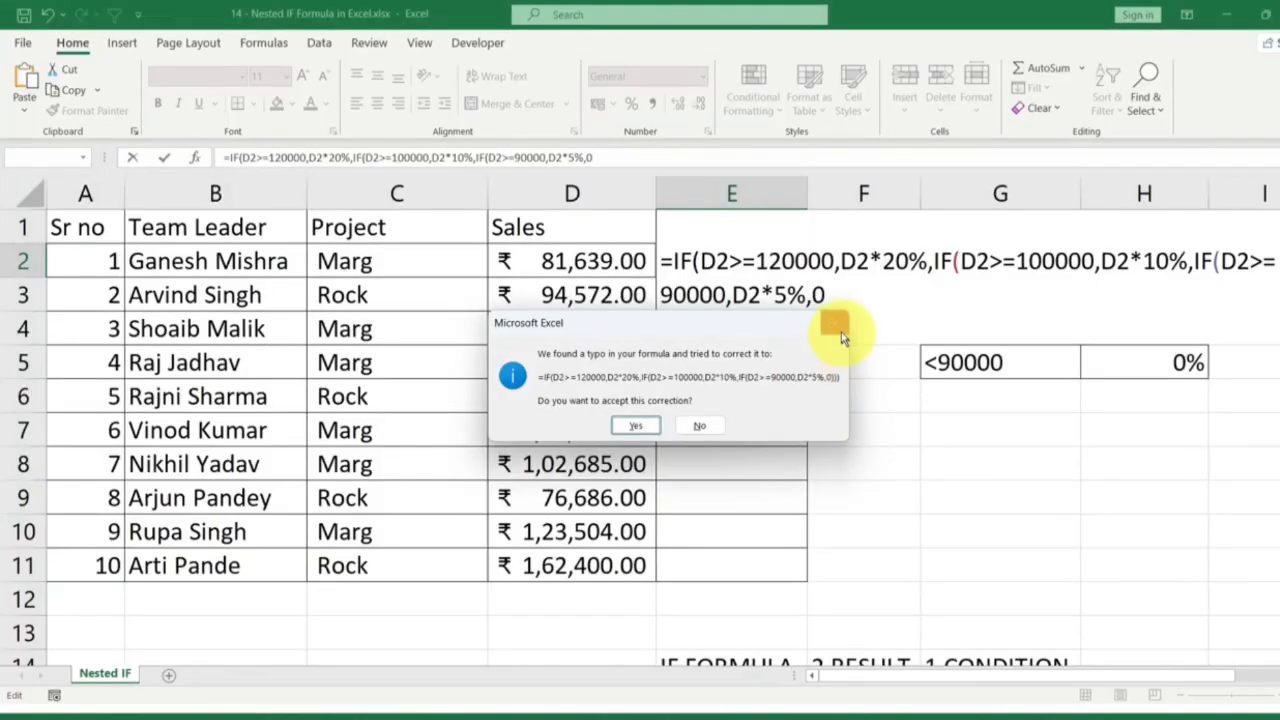
{"action": "left_click", "coordinate": [633, 430]}
{"action": "left_click", "coordinate": [777, 263]}
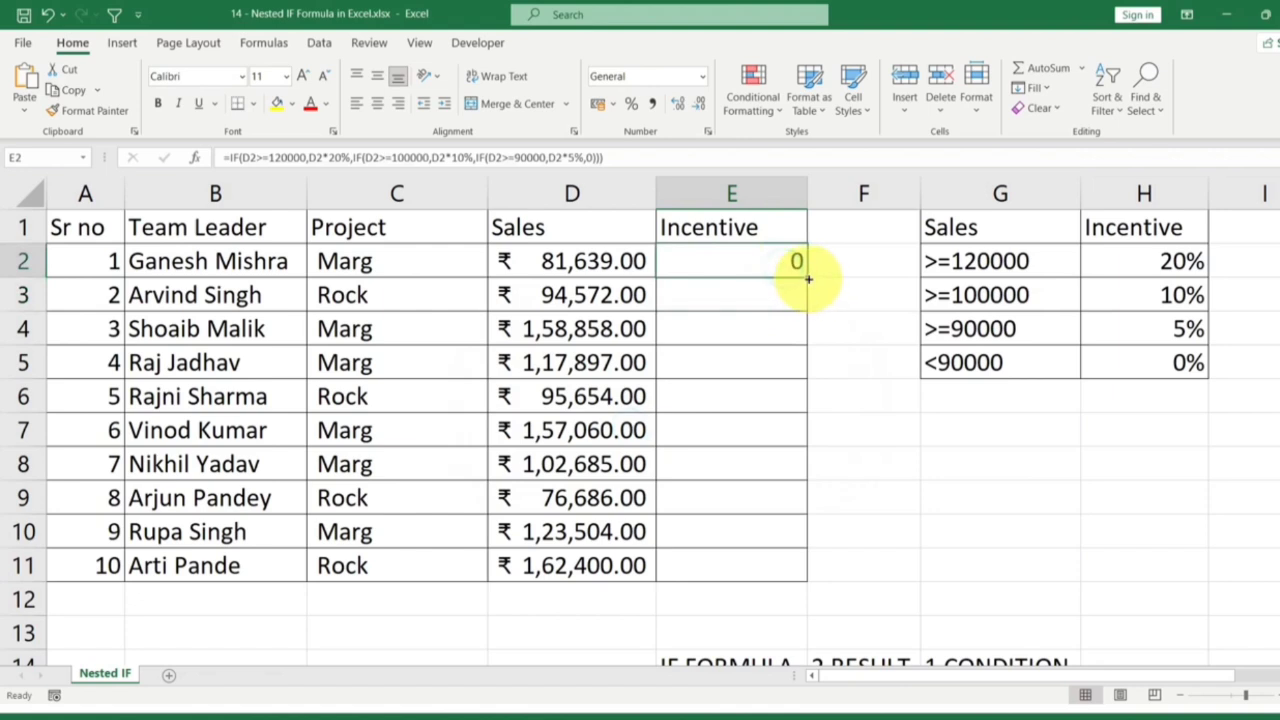
{"action": "double_click", "coordinate": [808, 279]}
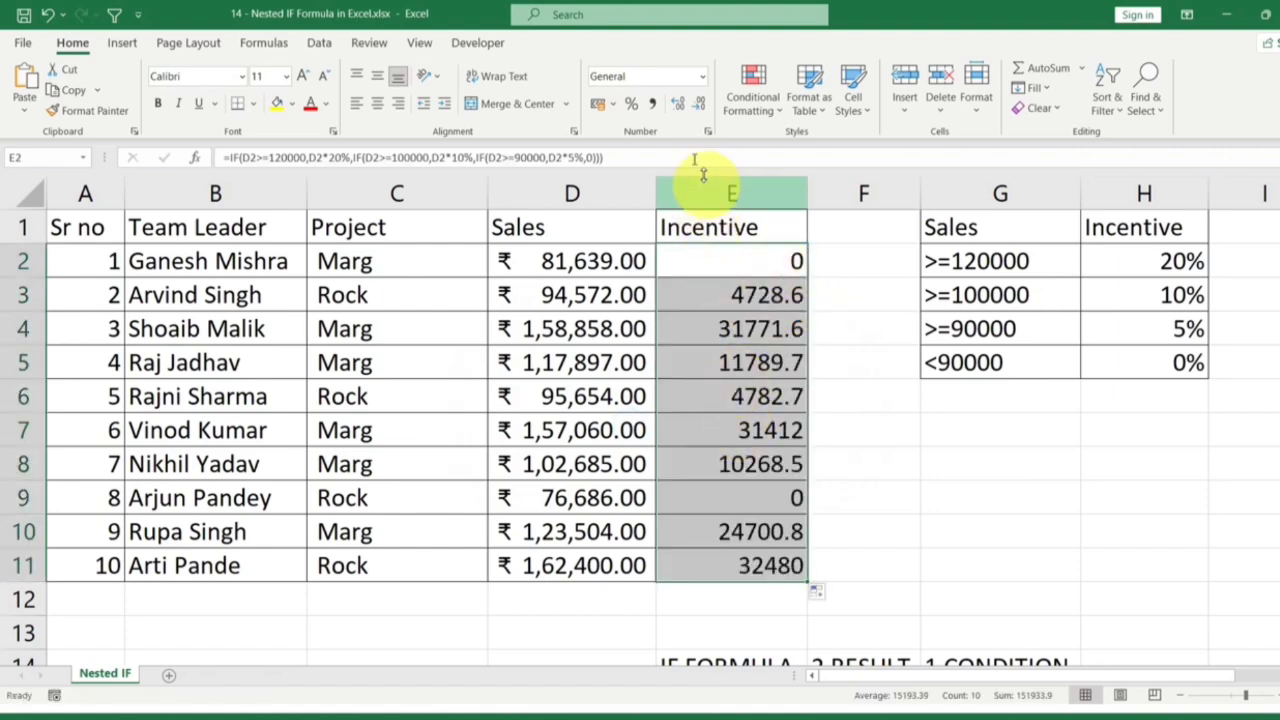
Step: Format the incentives in E2:E11 to show no decimal places
{"action": "left_click", "coordinate": [678, 105]}
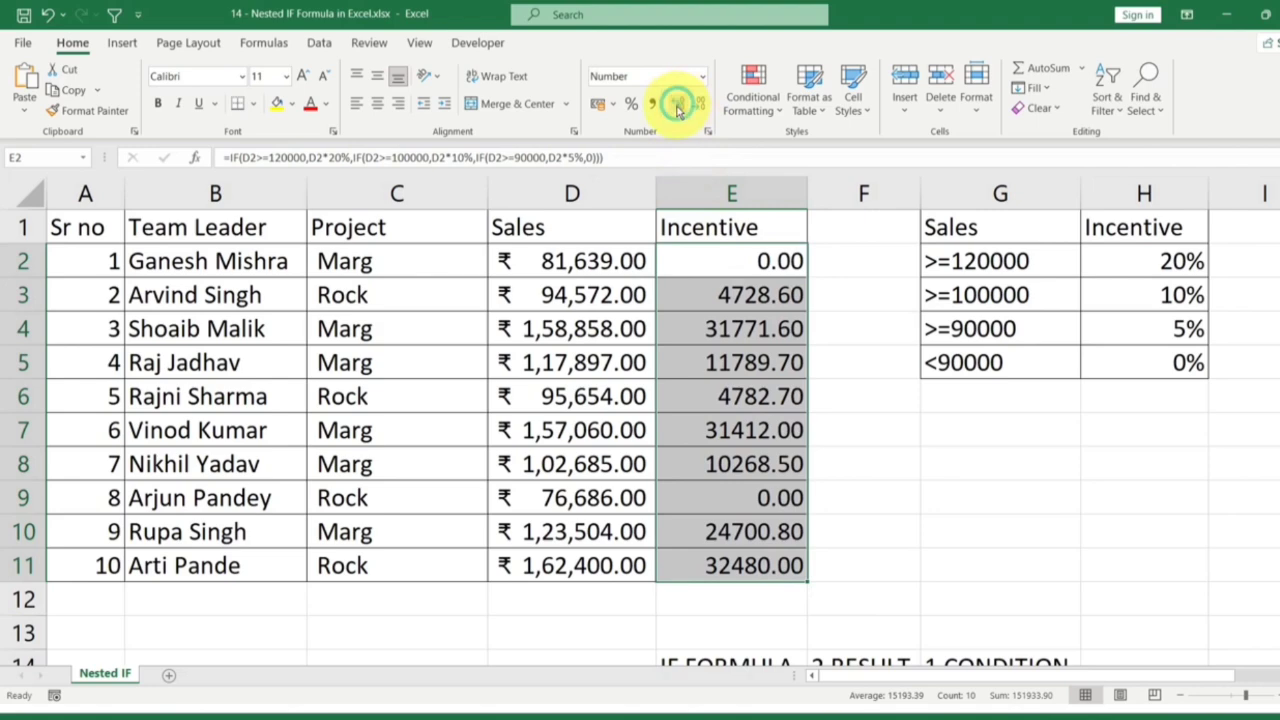
{"action": "left_click", "coordinate": [697, 105]}
{"action": "left_click", "coordinate": [679, 105]}
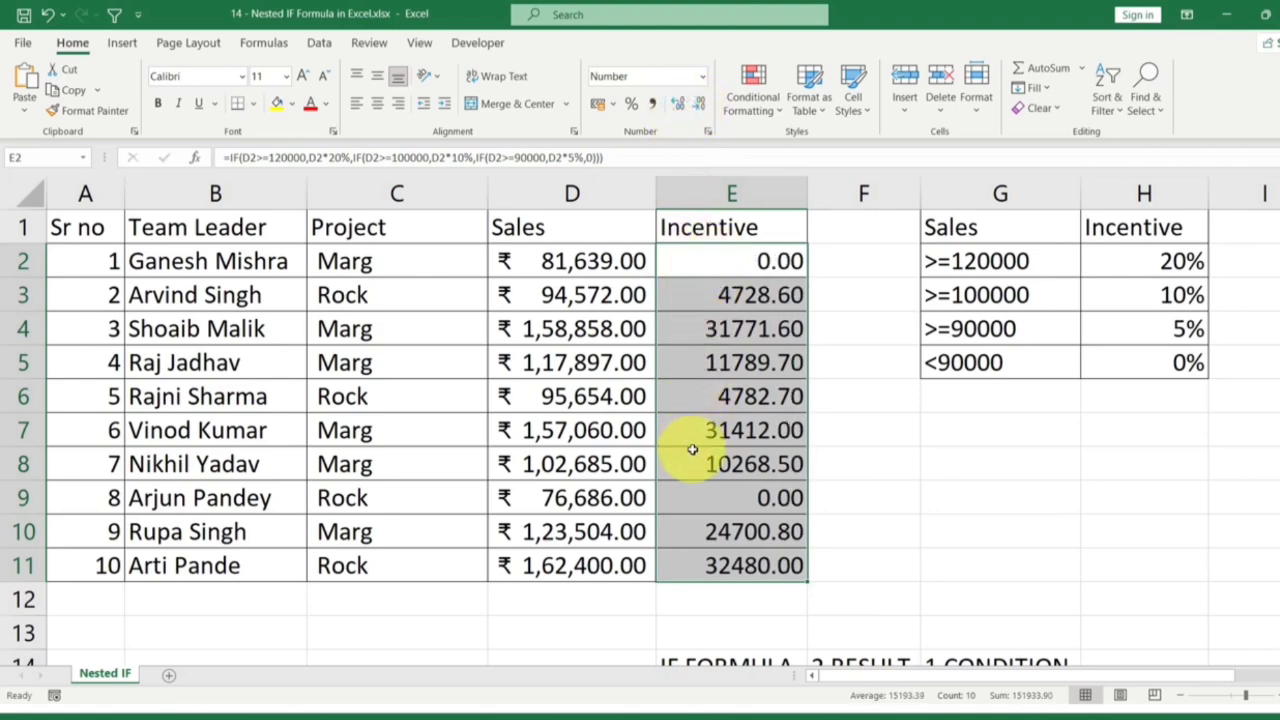
{"action": "left_click", "coordinate": [700, 105]}
{"action": "left_click", "coordinate": [700, 105]}
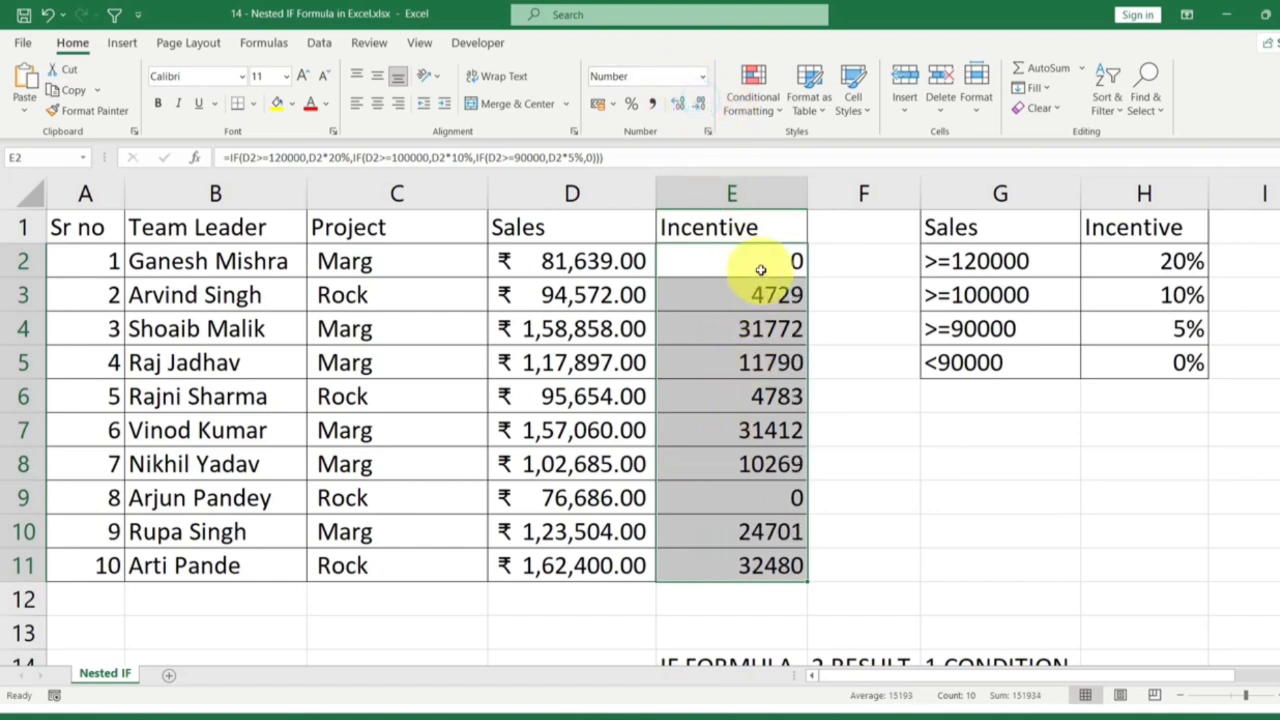
Step: Check the incentives in column E against the matching sales figures in column D
{"action": "left_click", "coordinate": [752, 297]}
{"action": "left_click_drag", "start_coordinate": [680, 306], "coordinate": [628, 305]}
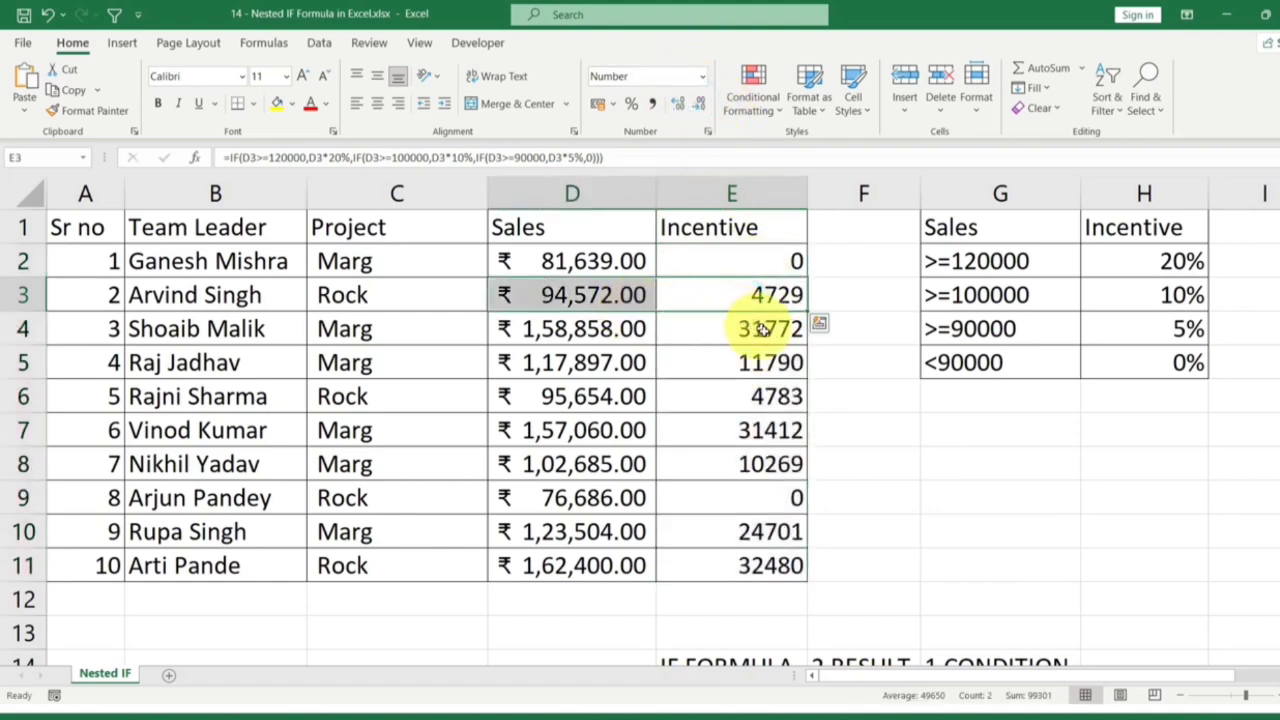
{"action": "left_click_drag", "start_coordinate": [766, 332], "coordinate": [611, 335]}
{"action": "left_click", "coordinate": [751, 365]}
{"action": "left_click_drag", "start_coordinate": [700, 396], "coordinate": [757, 495]}
{"action": "left_click", "coordinate": [746, 540]}
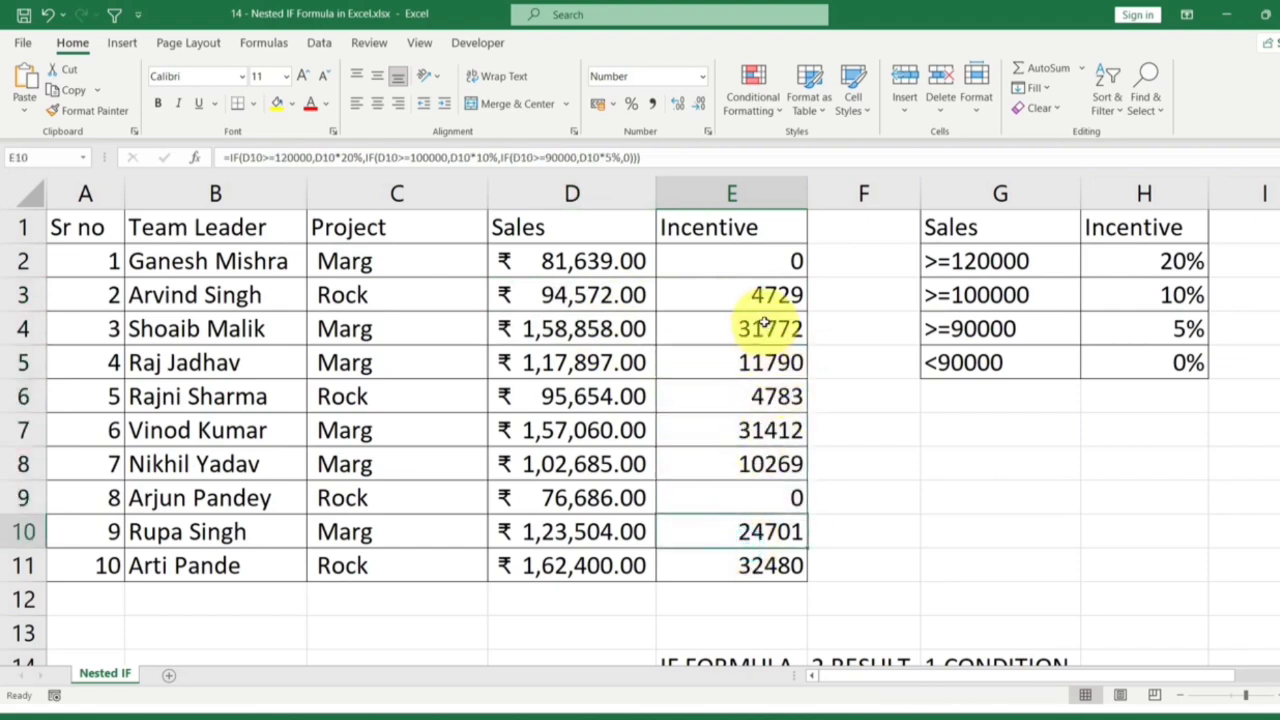
Step: Enter =D4*20% in F4 to cross-check the incentive in E4
{"action": "left_click", "coordinate": [850, 327]}
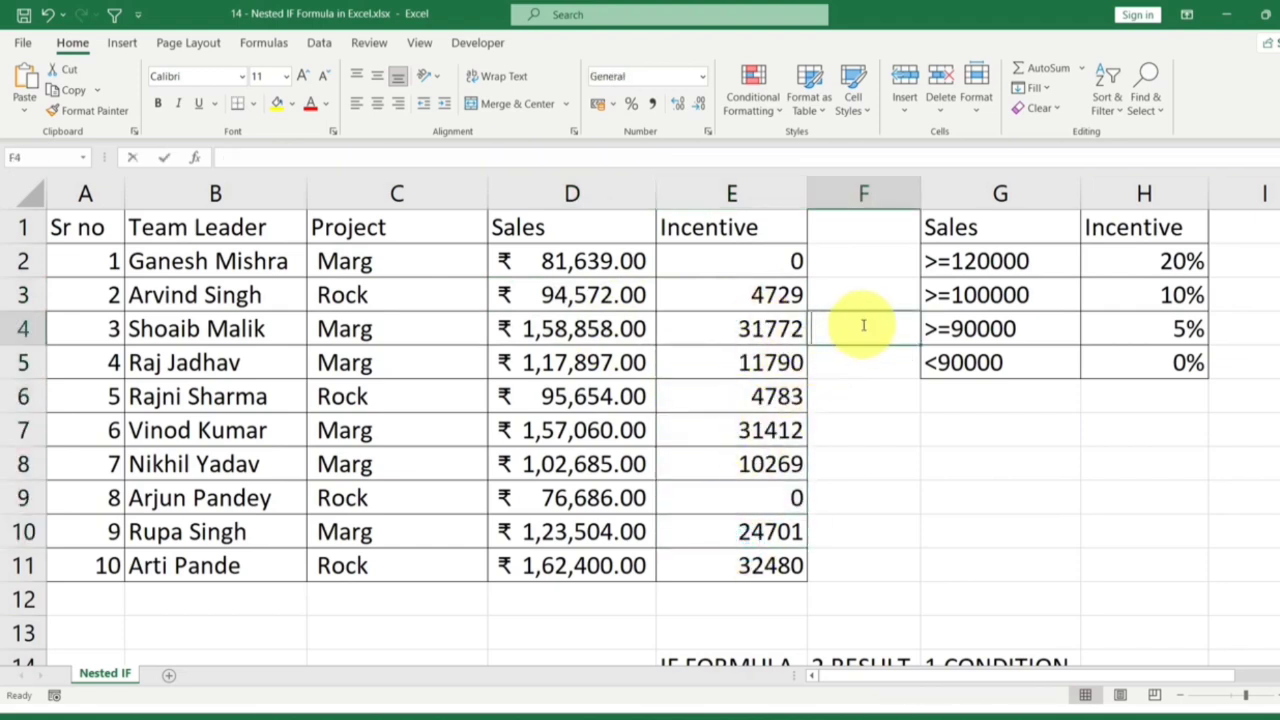
{"action": "type", "text": "="}
{"action": "key", "text": "Left"}
{"action": "key", "text": "Left"}
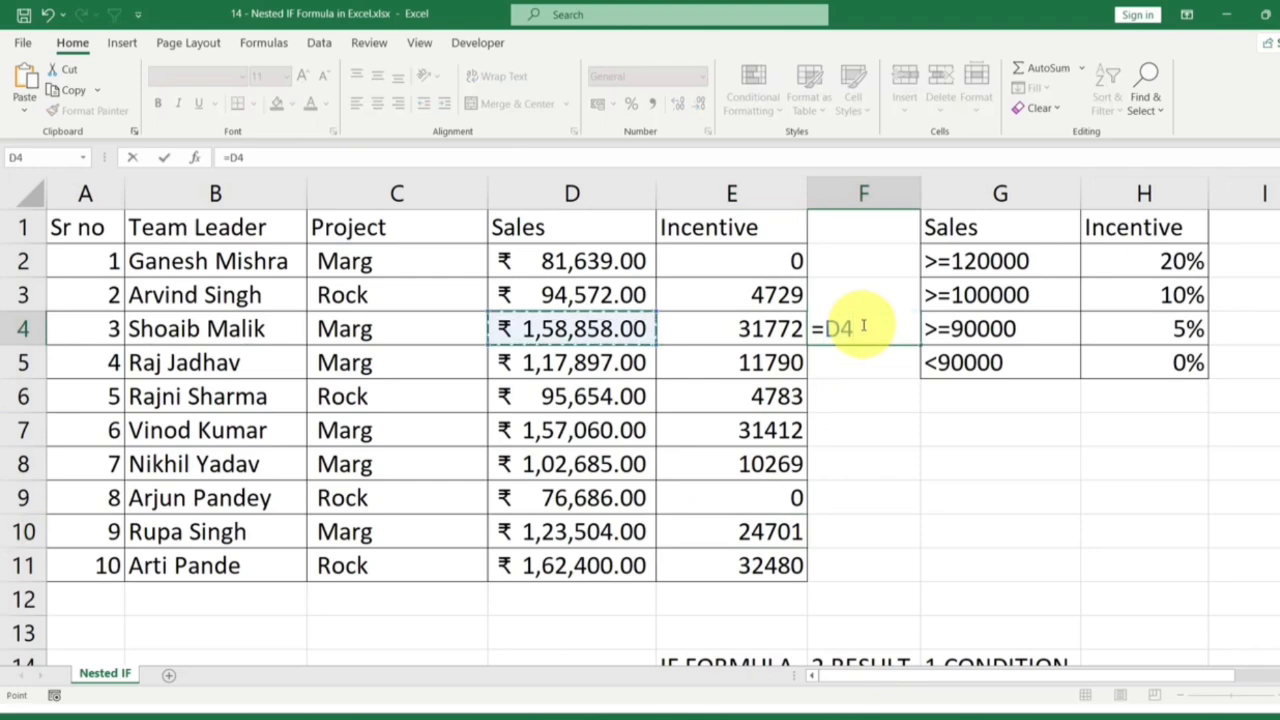
{"action": "type", "text": "*20%"}
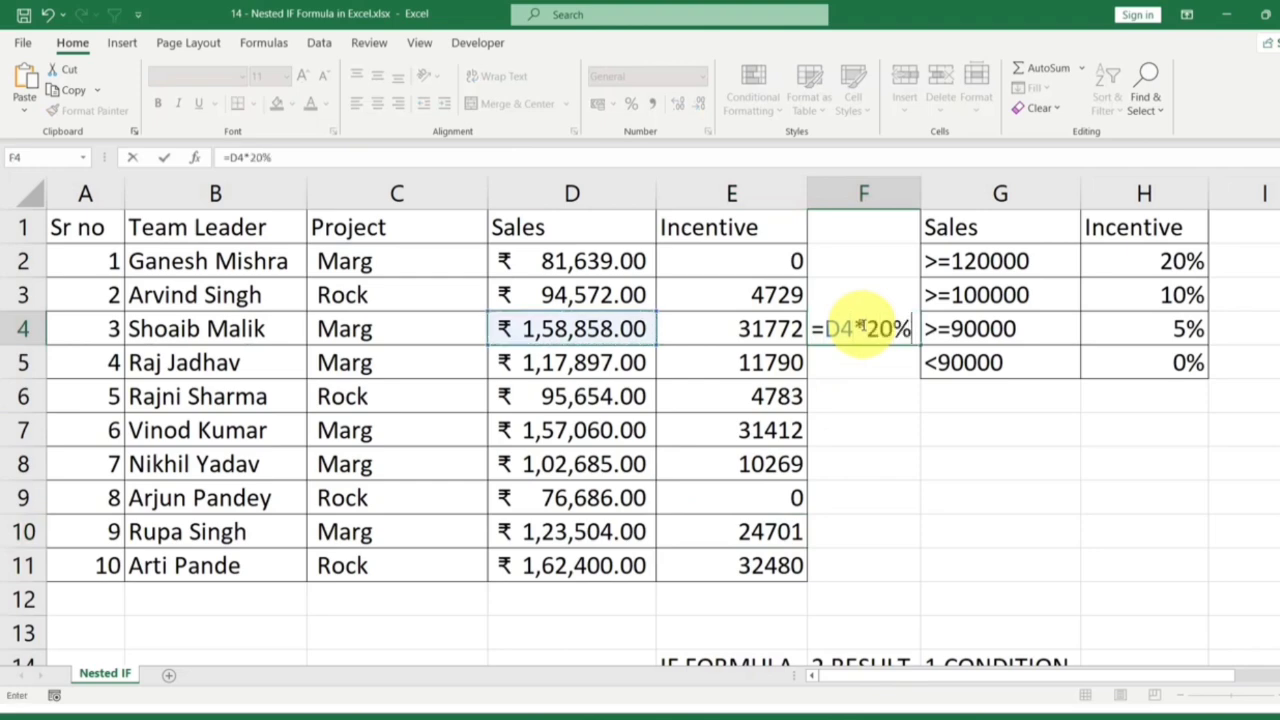
{"action": "key", "text": "Return"}
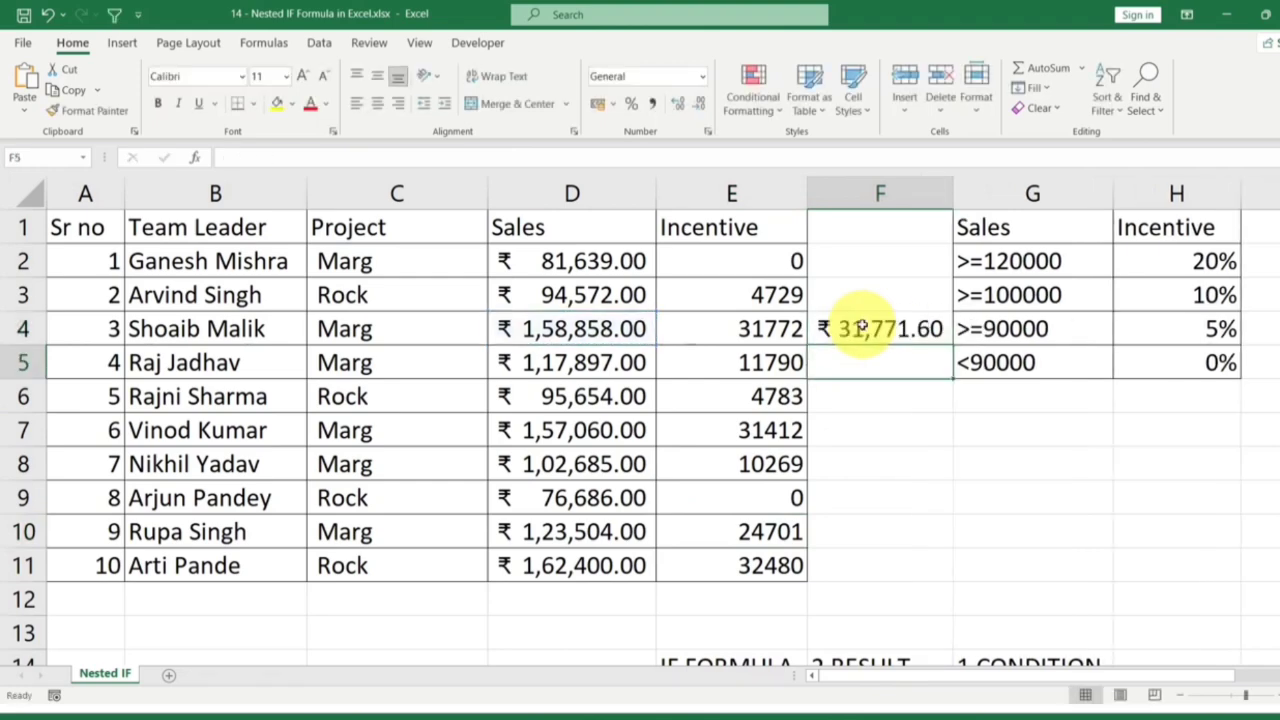
Step: Format the check value in F4 to show no decimal places
{"action": "left_click", "coordinate": [860, 326]}
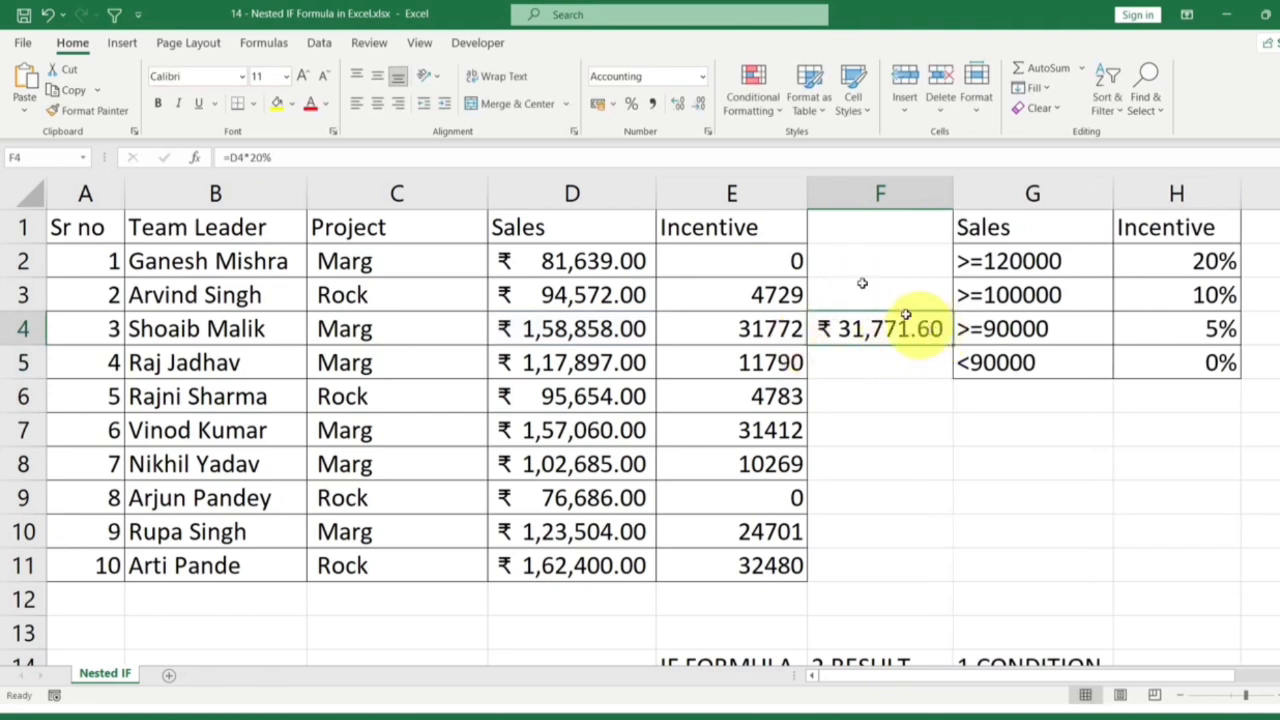
{"action": "left_click", "coordinate": [697, 103]}
{"action": "left_click", "coordinate": [697, 103]}
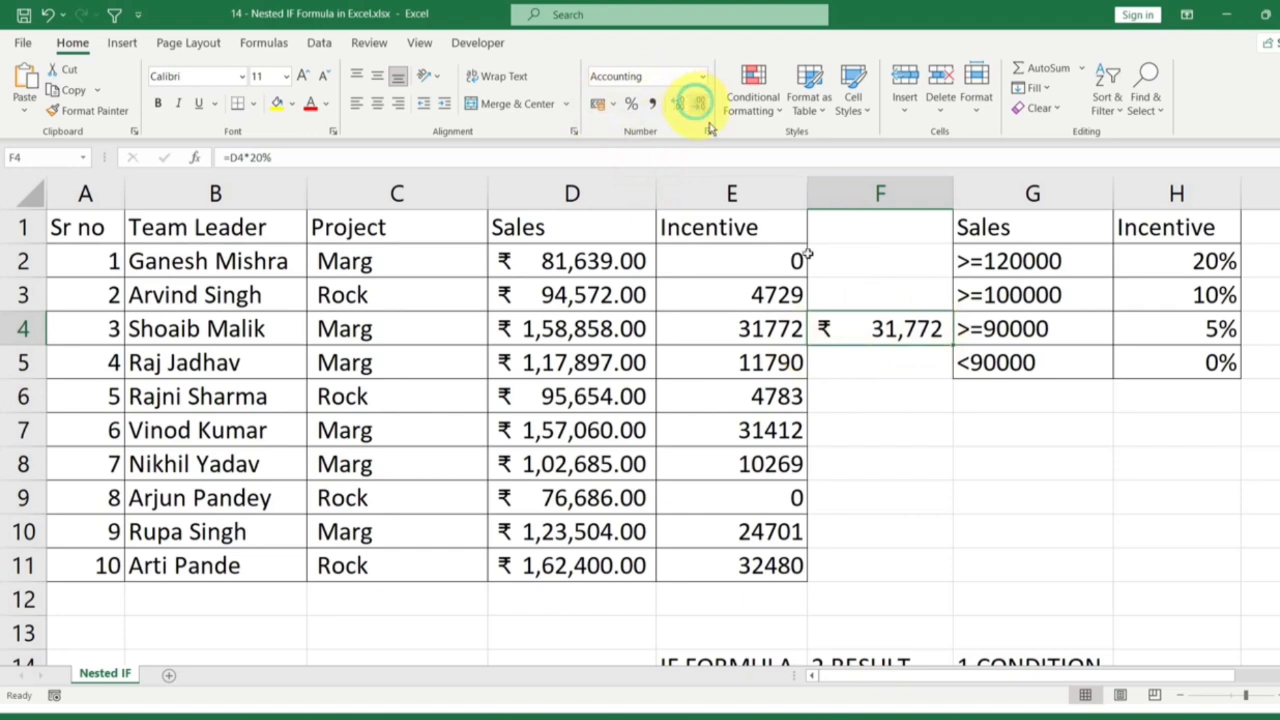
Step: Compare the nested IF result in E4 with the check formula in F4
{"action": "left_click", "coordinate": [755, 333]}
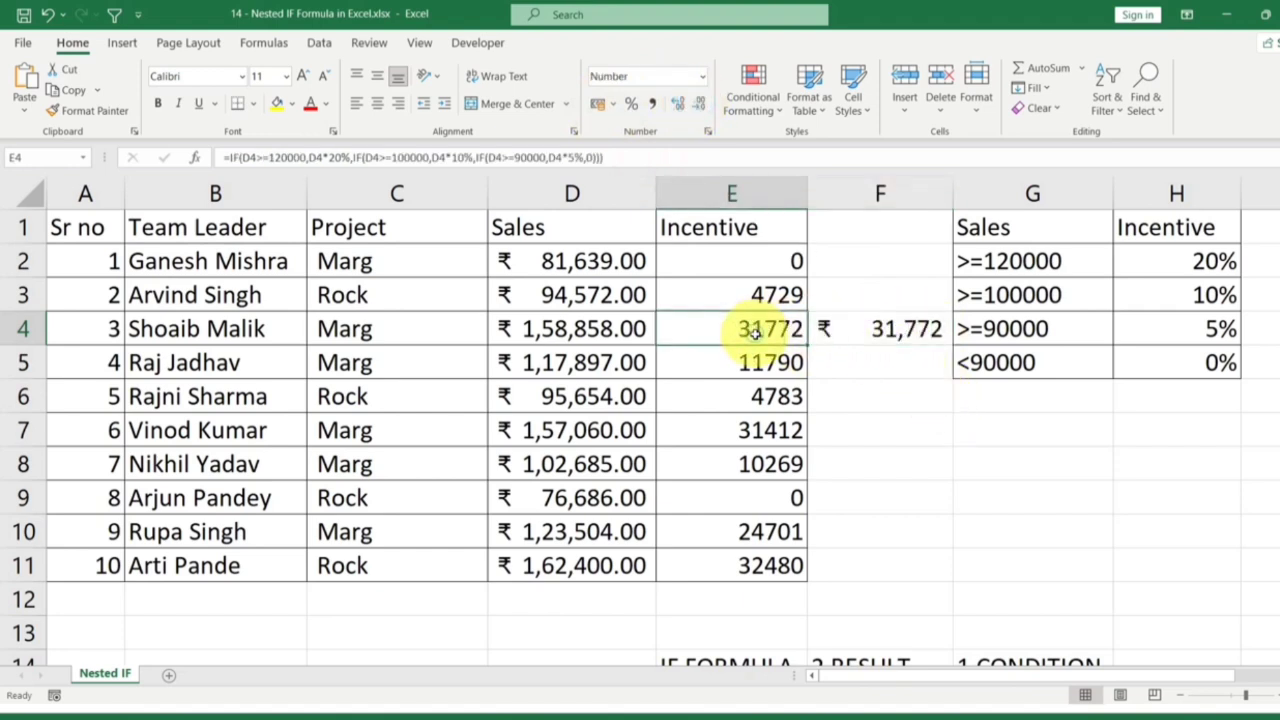
{"action": "left_click", "coordinate": [871, 328]}
{"action": "double_click", "coordinate": [869, 330]}
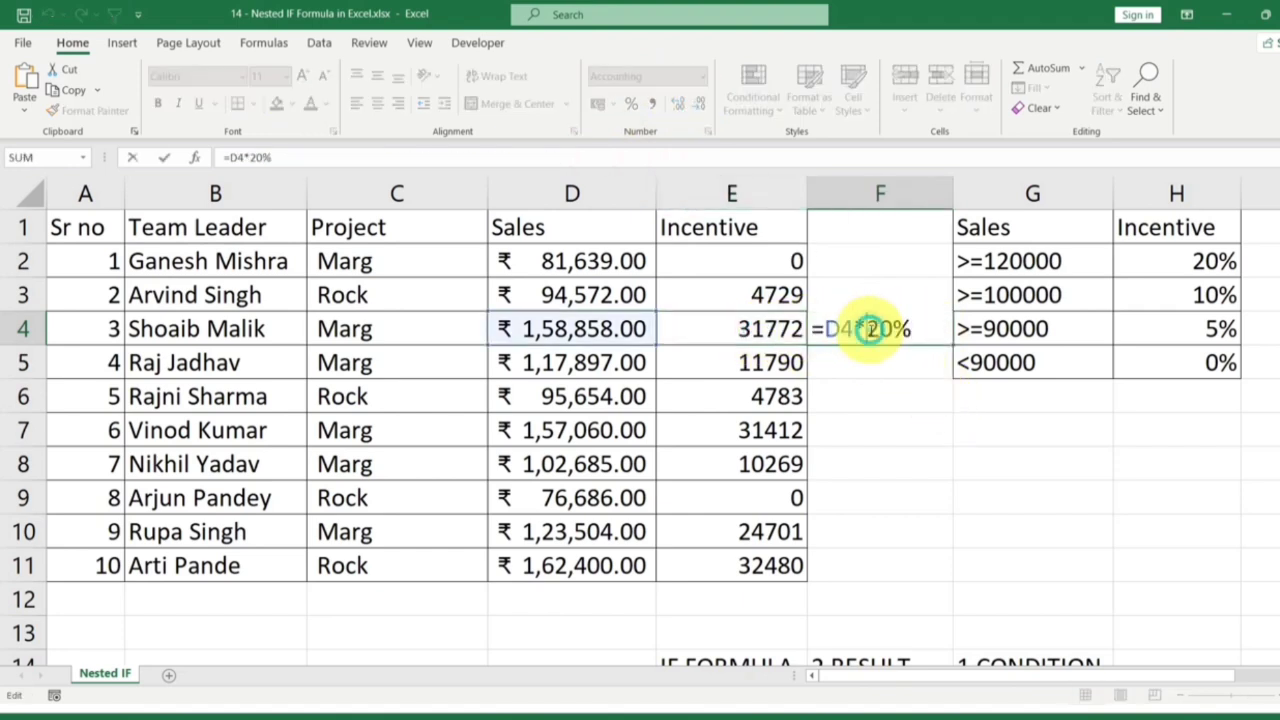
{"action": "key", "text": "Escape"}
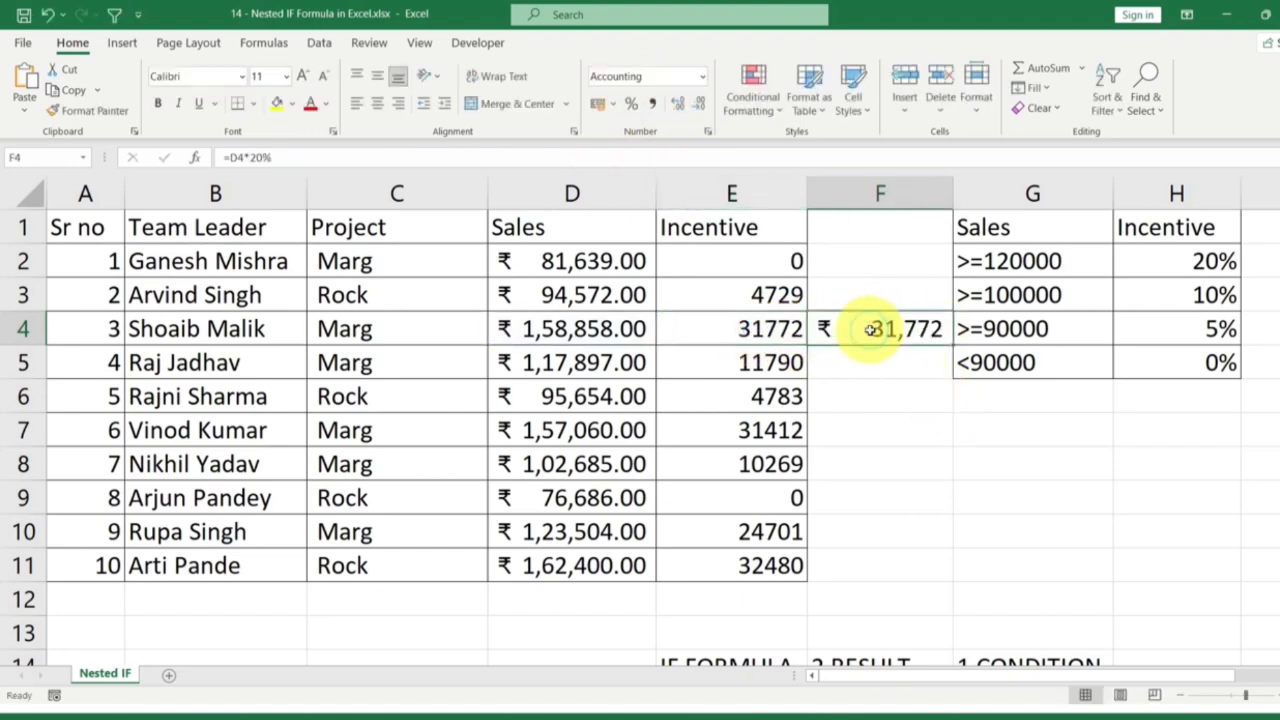
Step: Enter =D6*5% in F6 to cross-check the incentive in E6
{"action": "left_click", "coordinate": [622, 397]}
{"action": "double_click", "coordinate": [859, 398]}
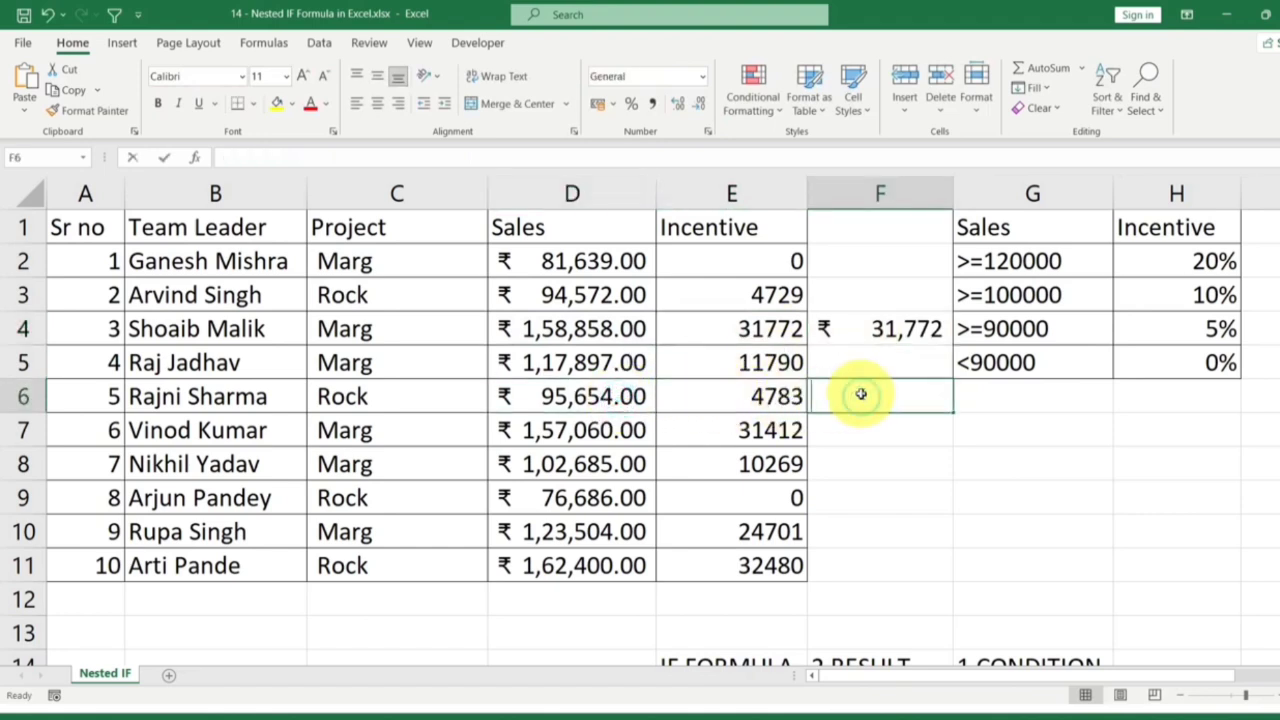
{"action": "type", "text": "="}
{"action": "key", "text": "Left"}
{"action": "key", "text": "Left"}
{"action": "key", "text": "Left"}
{"action": "key", "text": "Right"}
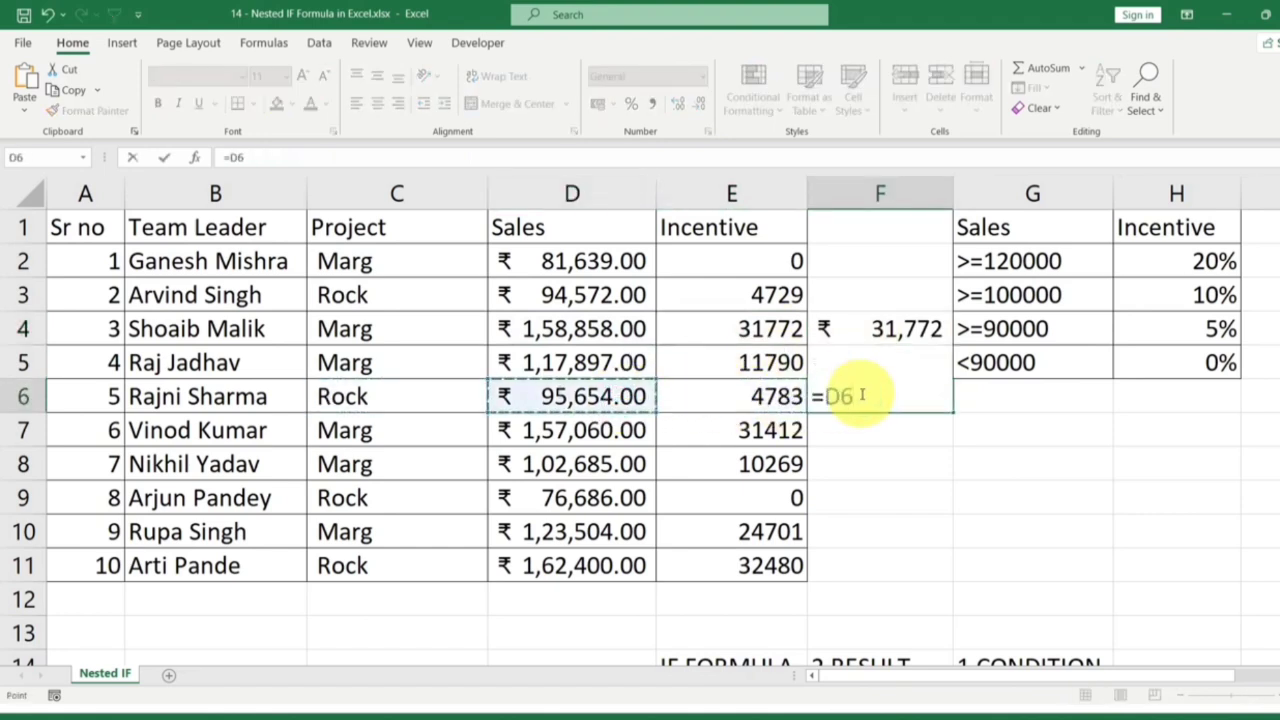
{"action": "type", "text": "*5"}
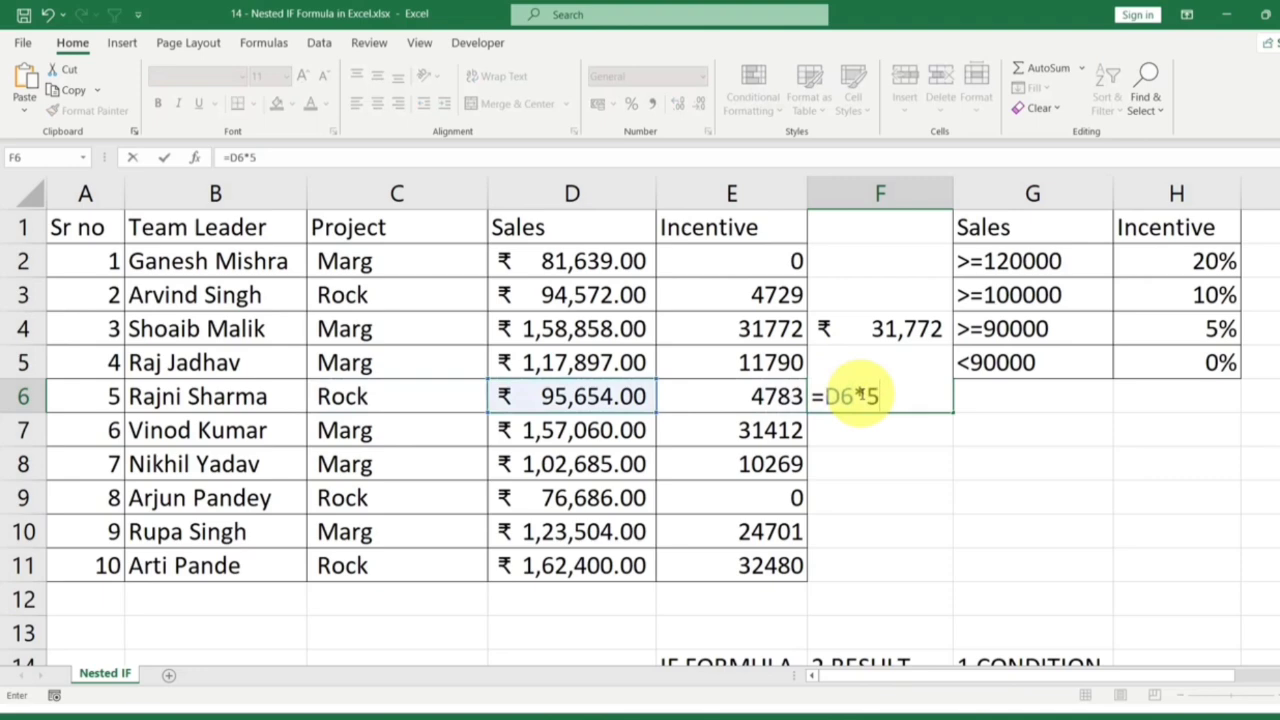
{"action": "type", "text": "%"}
{"action": "key", "text": "ctrl+Return"}
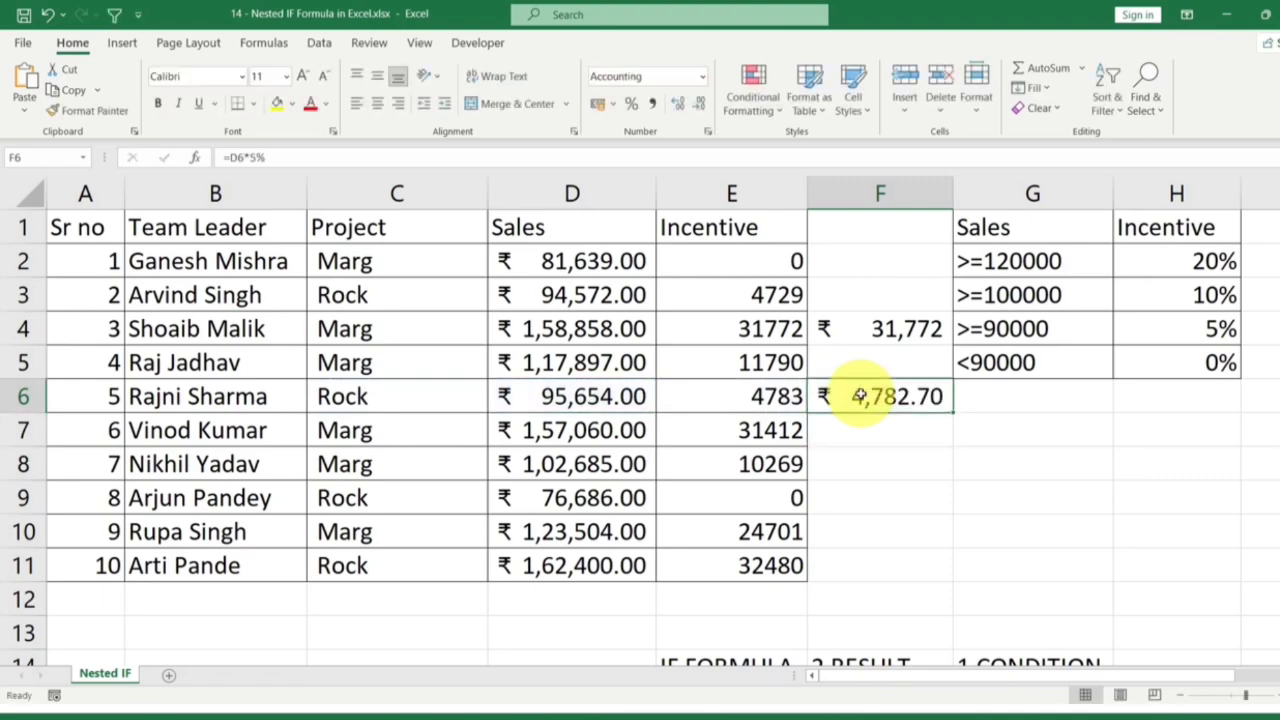
Step: Compare E6 with the check value in F6 and format F6 to show no decimal places
{"action": "left_click", "coordinate": [752, 394]}
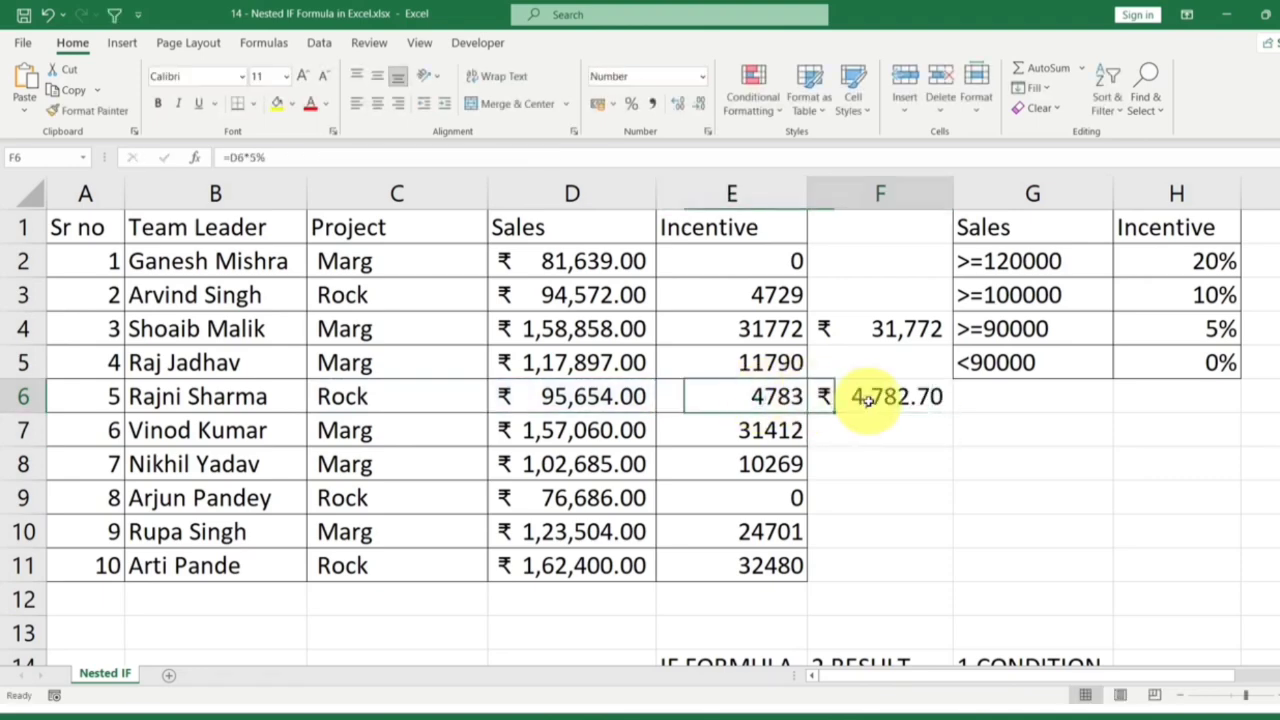
{"action": "left_click", "coordinate": [928, 397]}
{"action": "left_click", "coordinate": [701, 104]}
{"action": "left_click", "coordinate": [701, 104]}
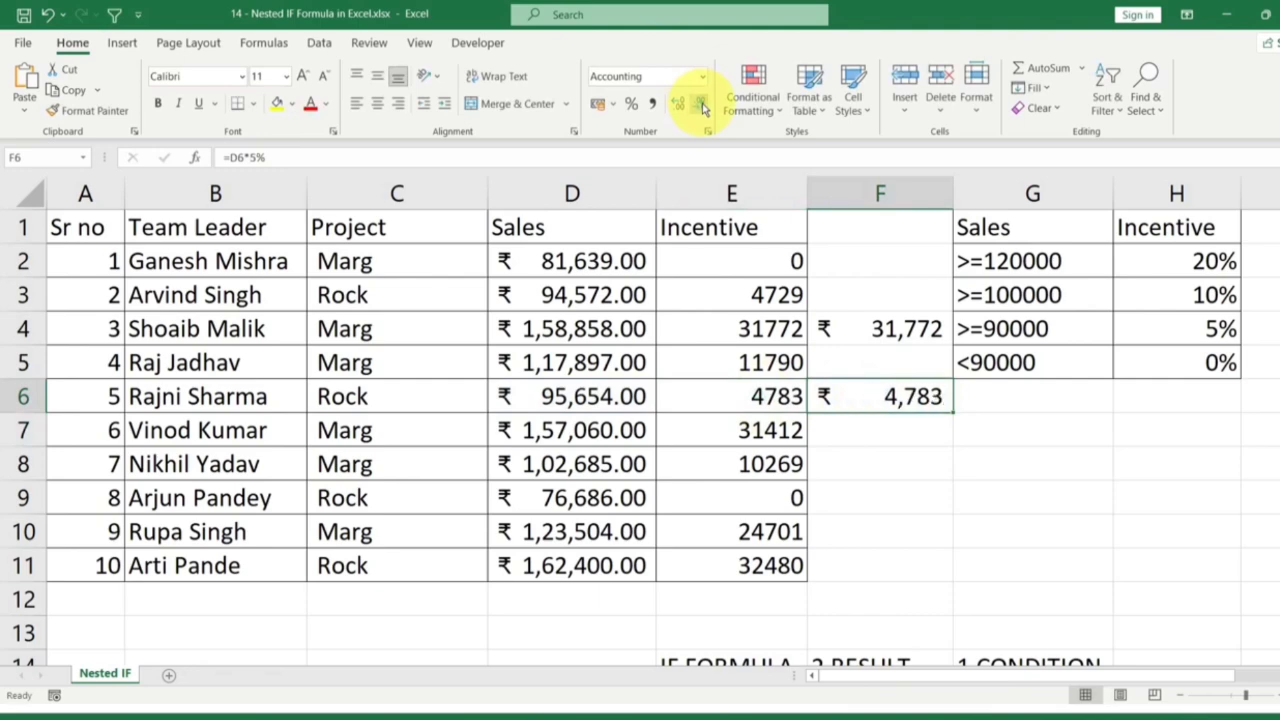
Step: Review the nested IF formula in E2 and clear the incentive formulas from E2:E11
{"action": "double_click", "coordinate": [782, 266]}
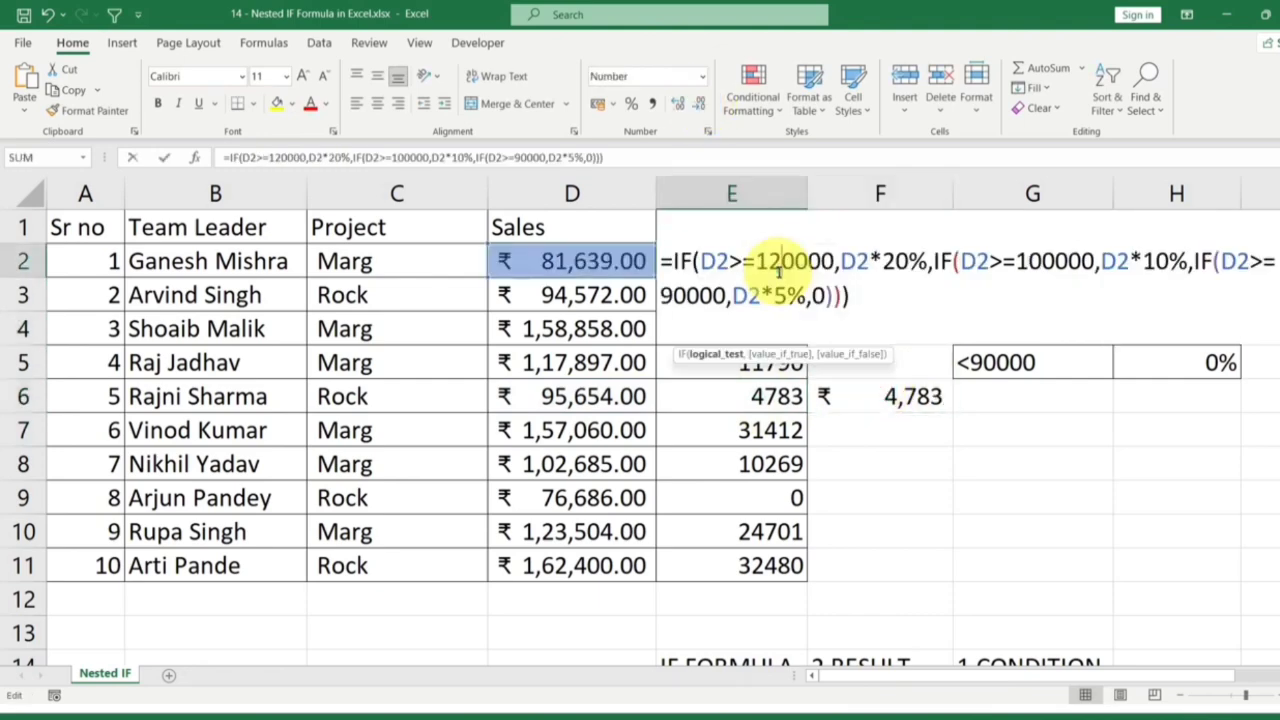
{"action": "key", "text": "Return"}
{"action": "left_click_drag", "start_coordinate": [775, 262], "coordinate": [752, 560]}
{"action": "key", "text": "Delete"}
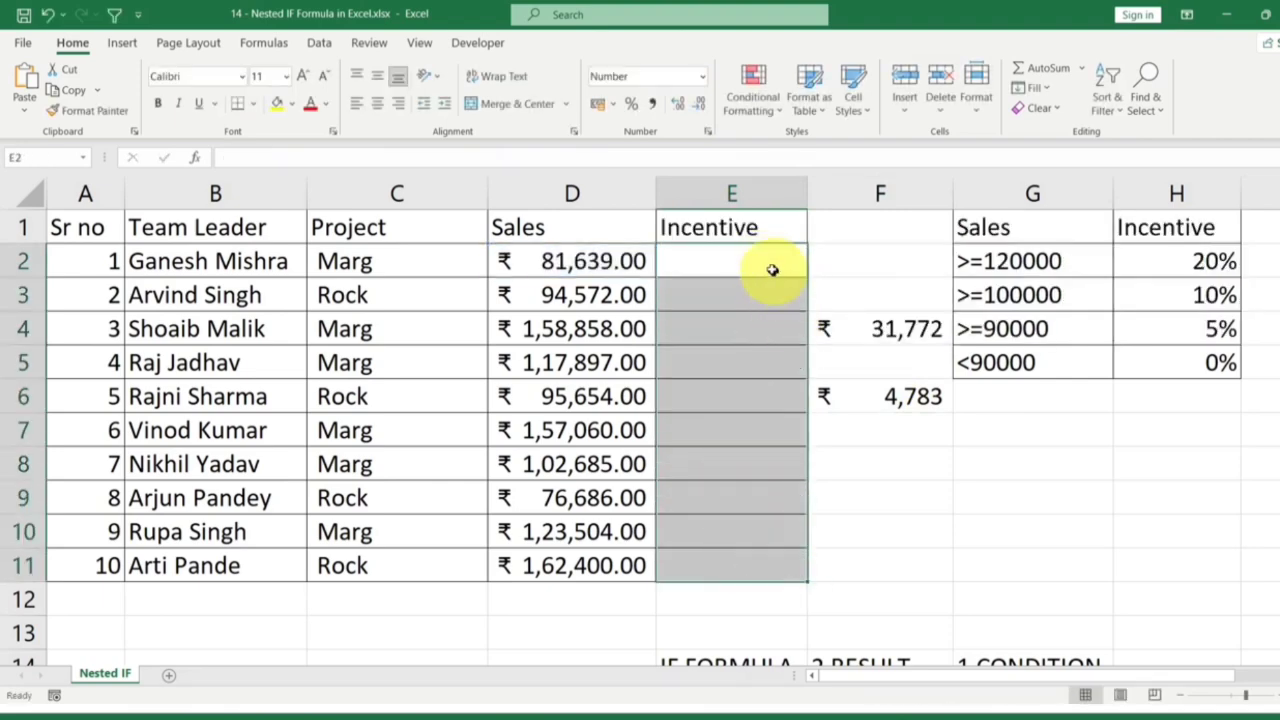
Step: Begin a nested IF formula in E2 with =IF(D2>=120000,20%, so that it returns the rate instead of the amount
{"action": "left_click", "coordinate": [770, 266]}
{"action": "type", "text": "=IF("}
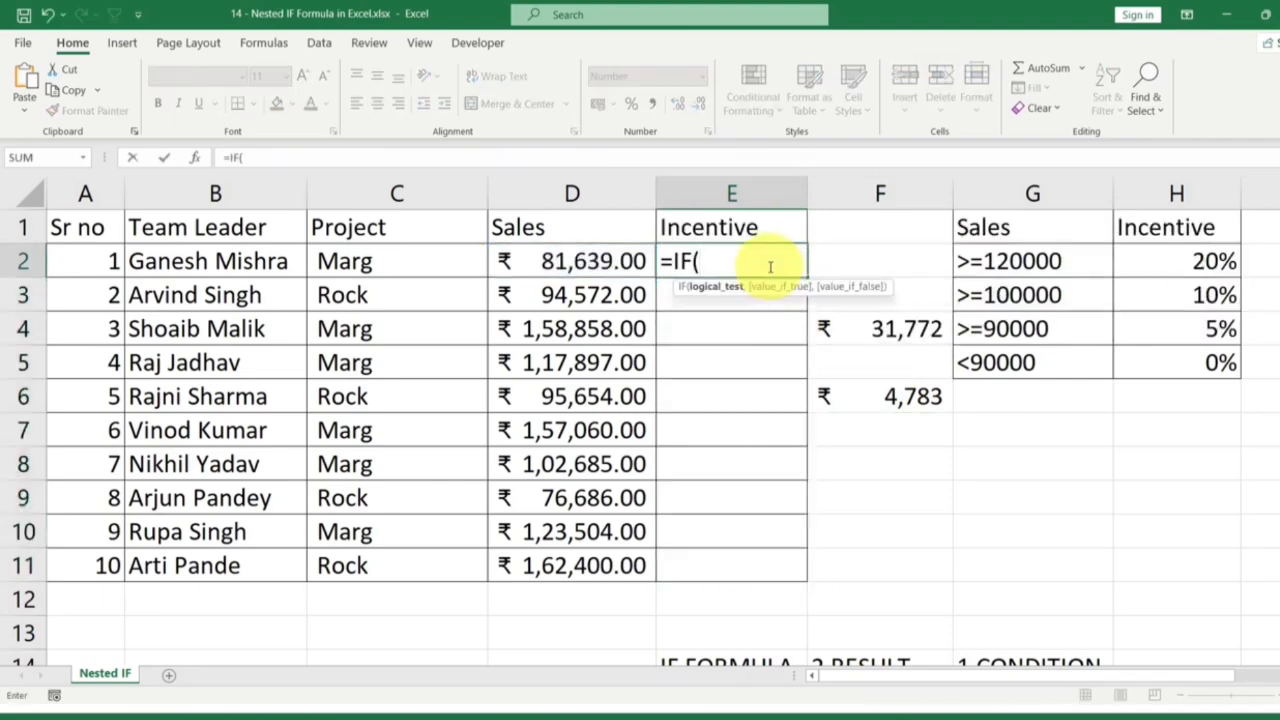
{"action": "left_click", "coordinate": [573, 259]}
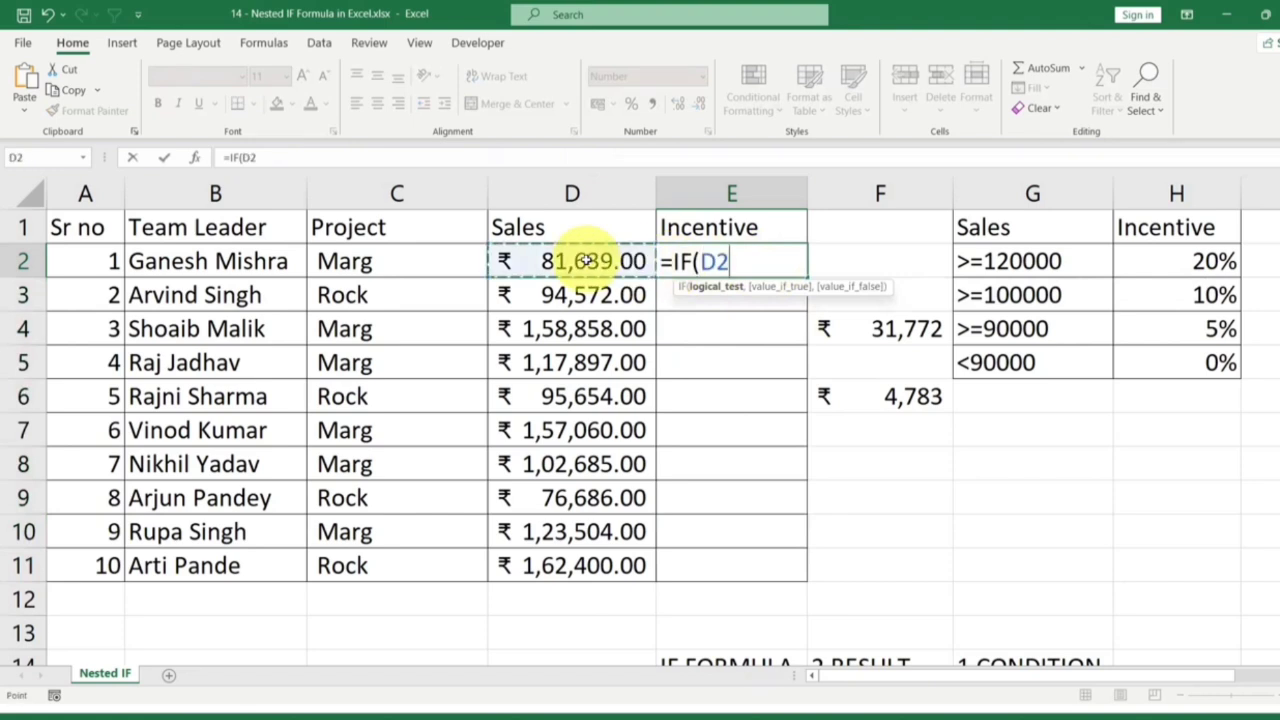
{"action": "type", "text": ">="}
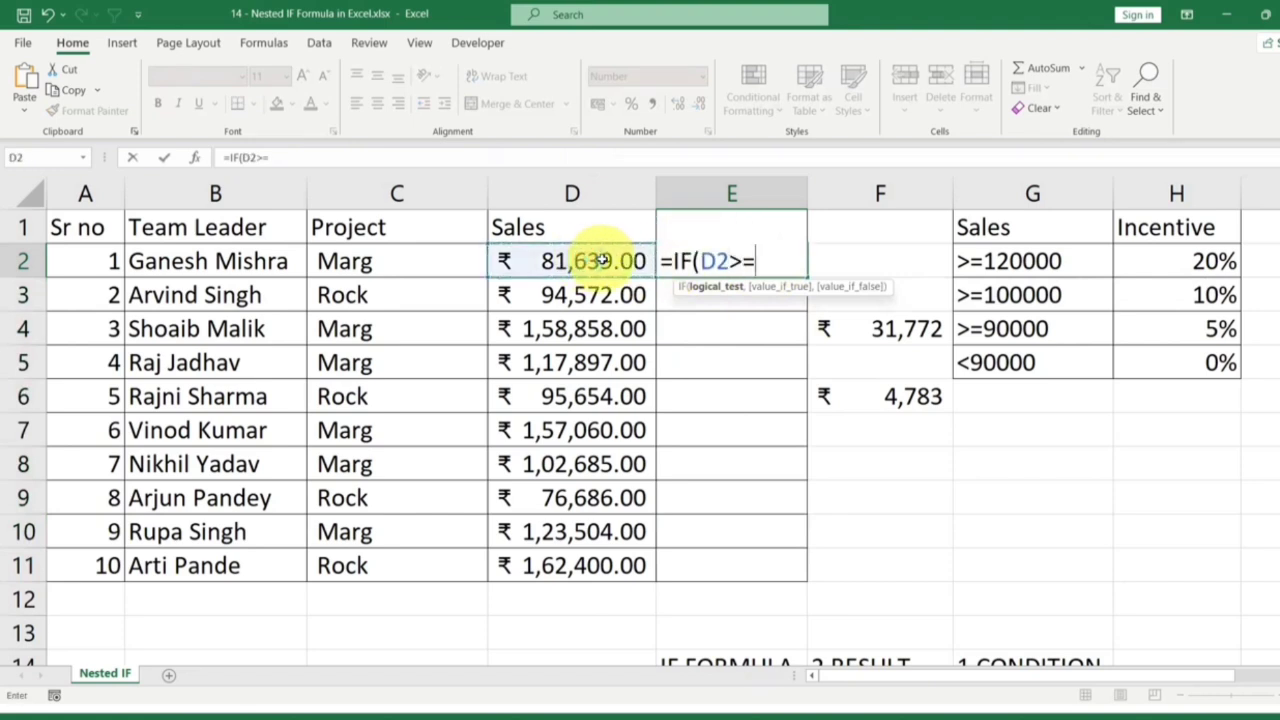
{"action": "type", "text": "1000"}
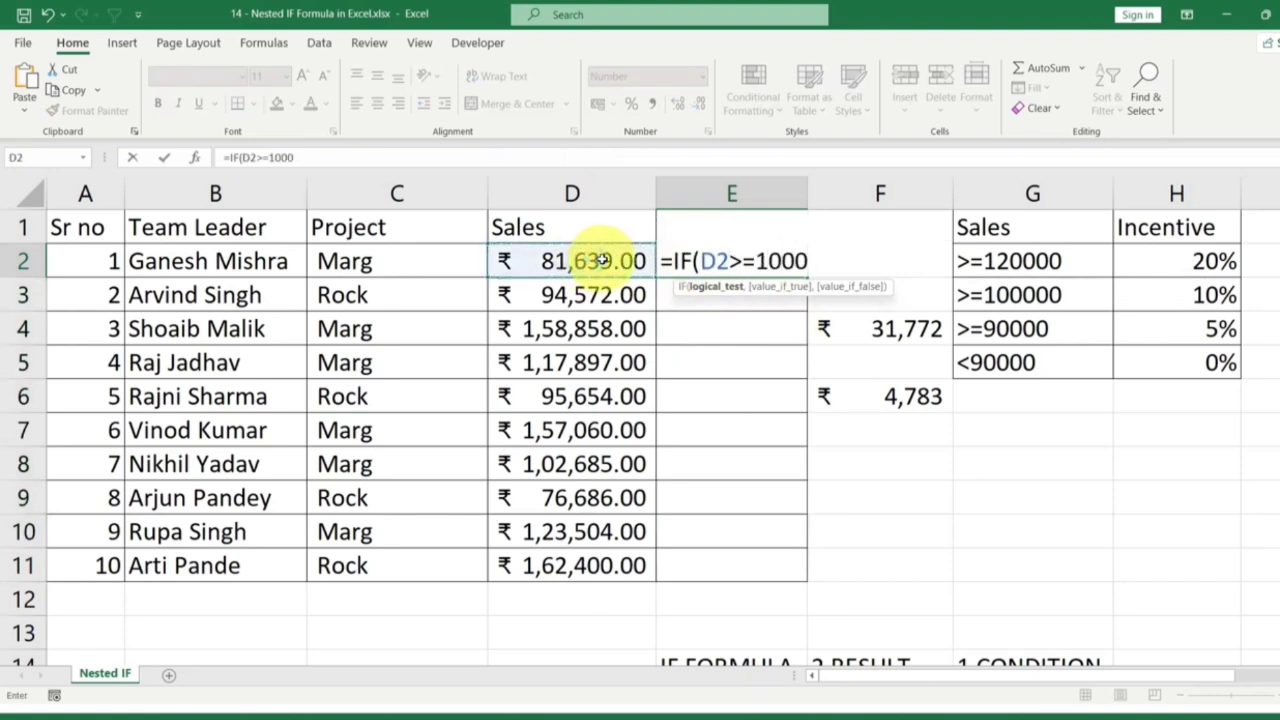
{"action": "key", "text": "BackSpace"}
{"action": "key", "text": "BackSpace"}
{"action": "key", "text": "BackSpace"}
{"action": "type", "text": "20000,"}
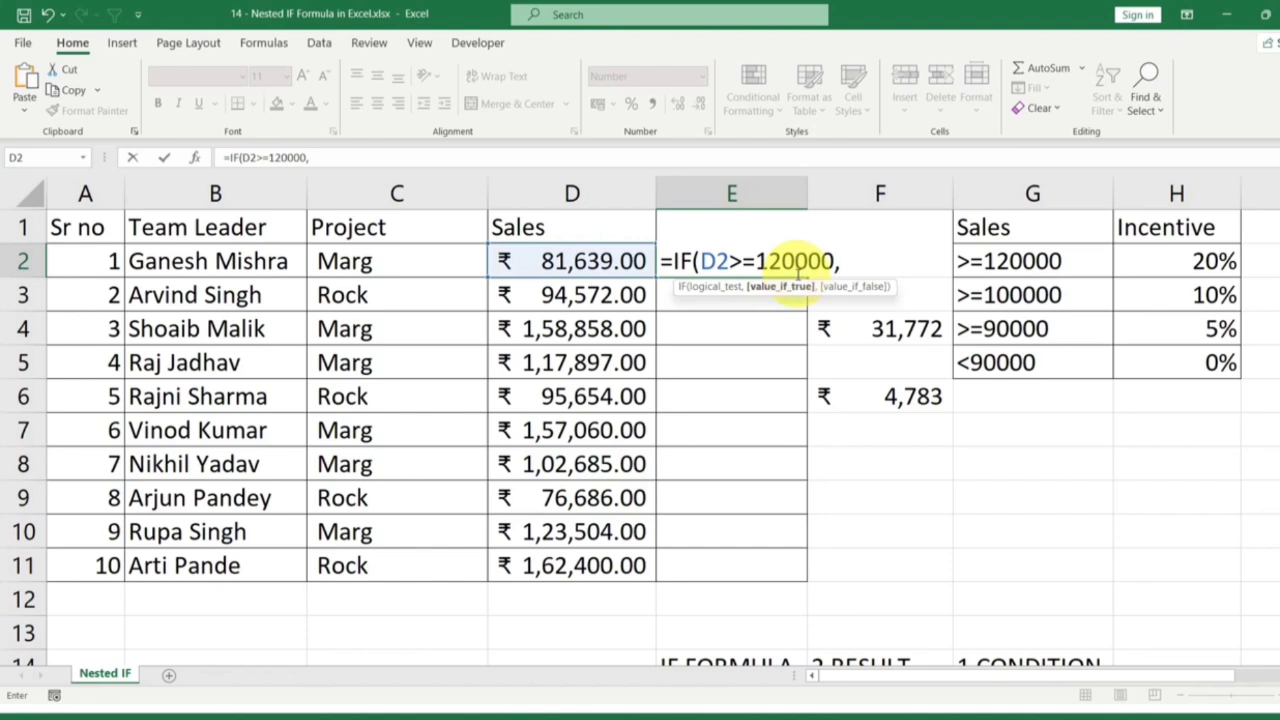
{"action": "type", "text": "20%"}
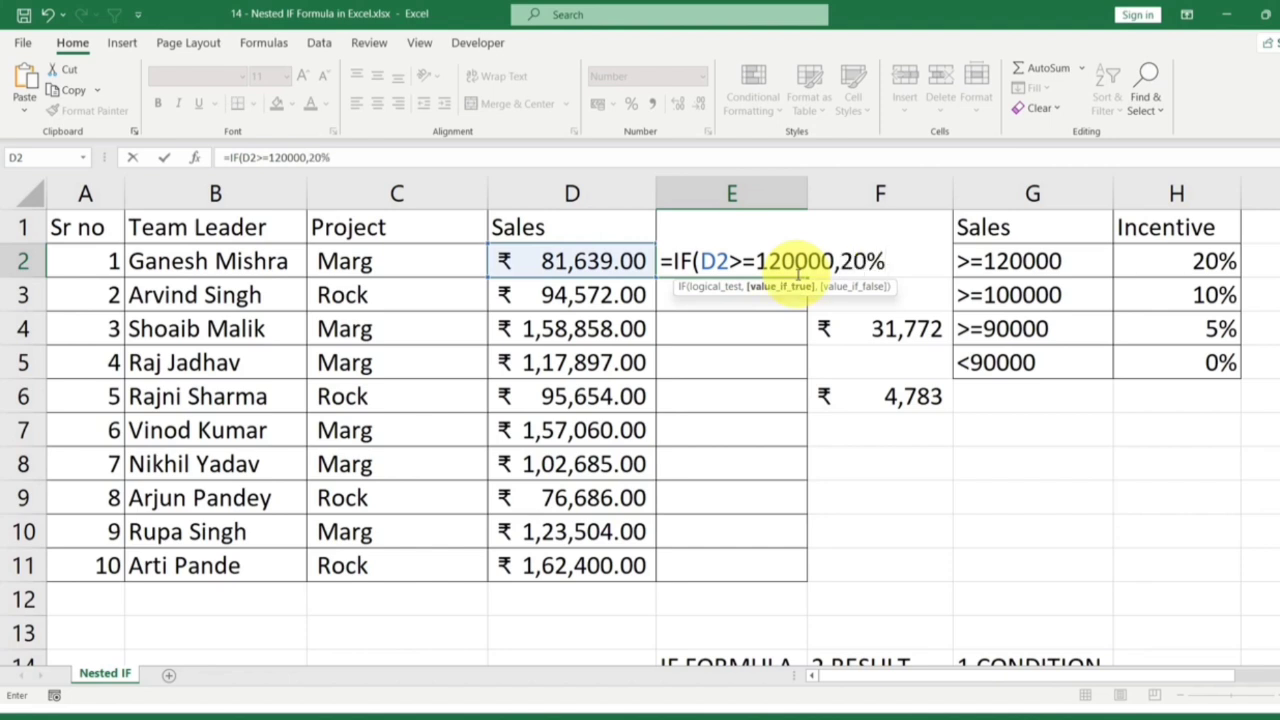
{"action": "type", "text": ","}
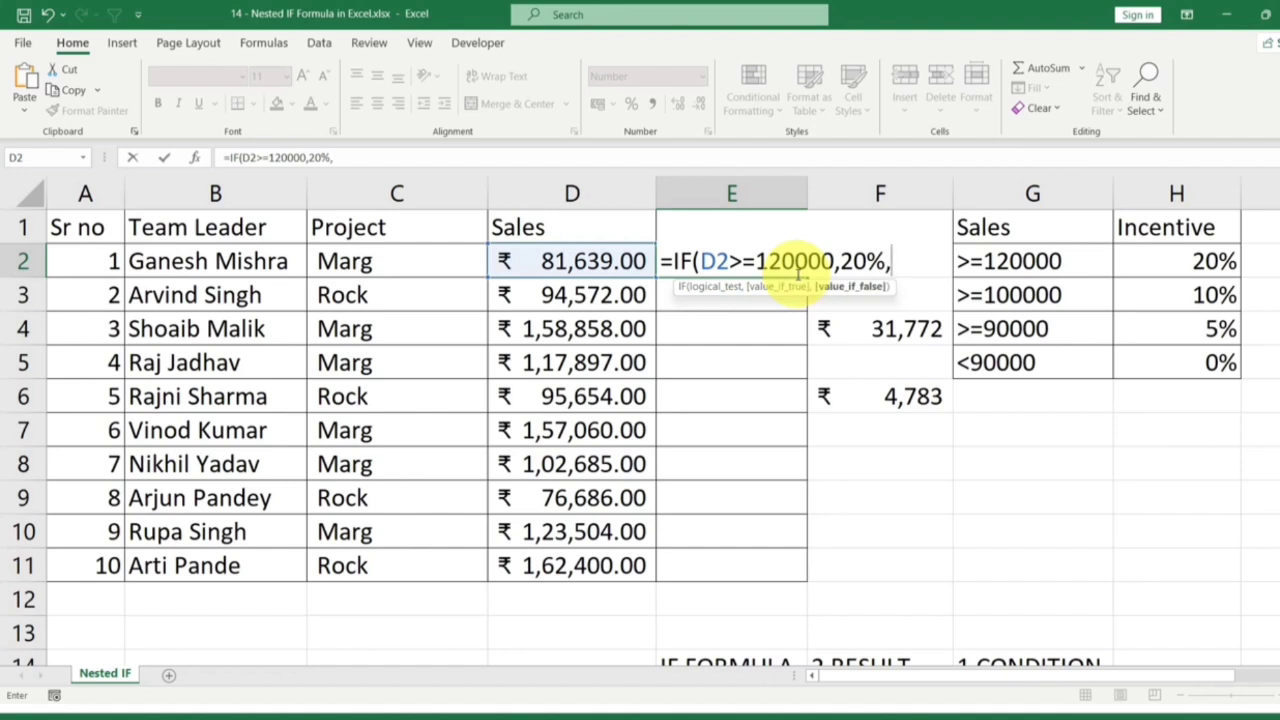
Step: Add the second condition IF(D2>=100000,10%, to the formula in E2
{"action": "type", "text": "IF("}
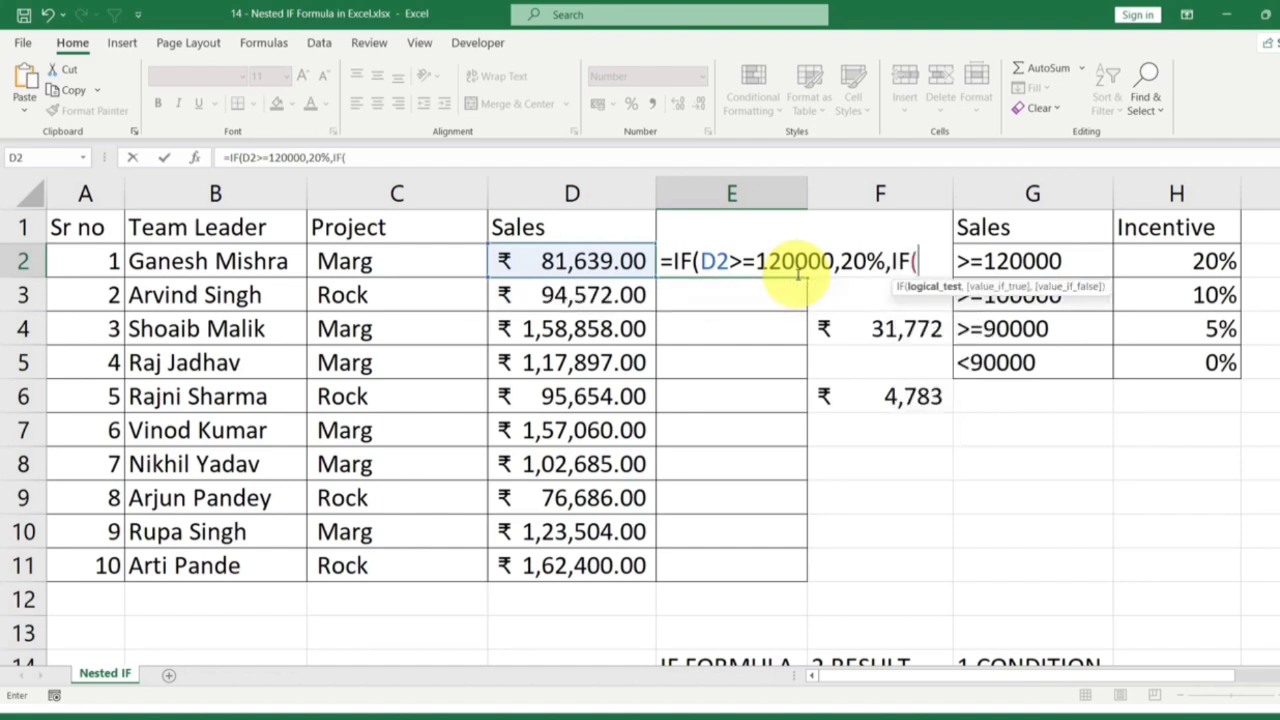
{"action": "left_click", "coordinate": [603, 260]}
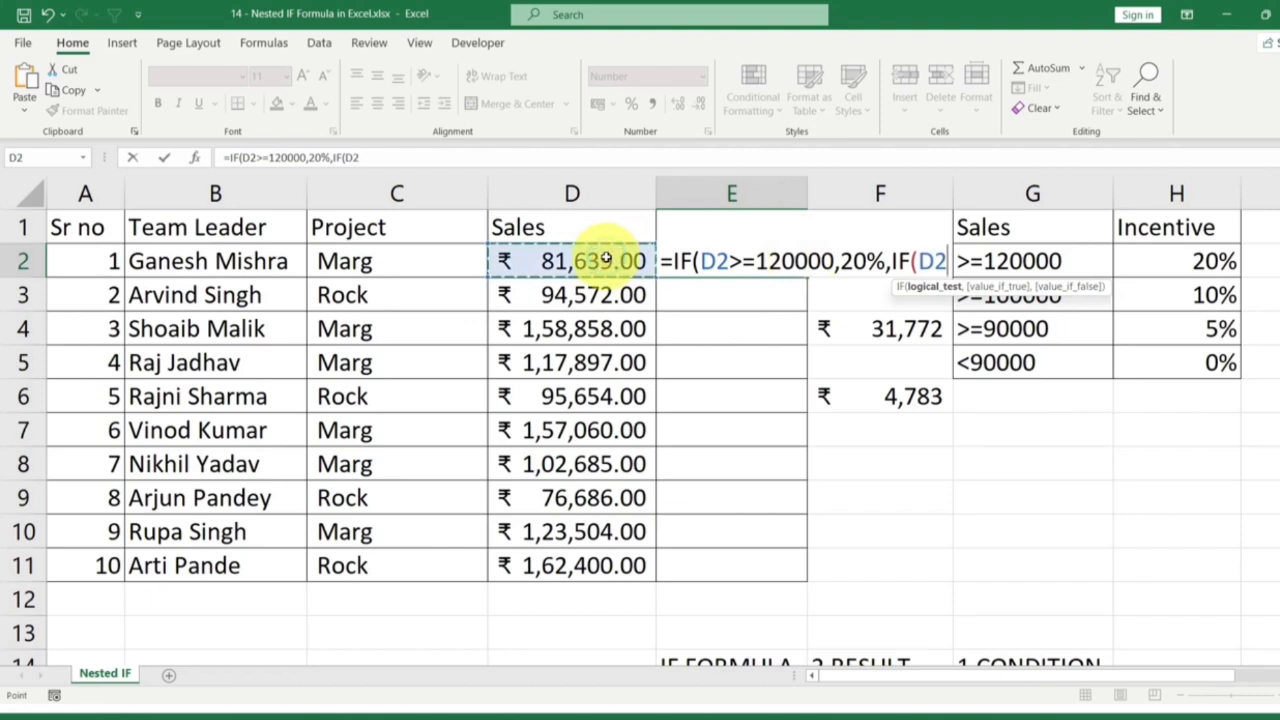
{"action": "type", "text": ">=100000"}
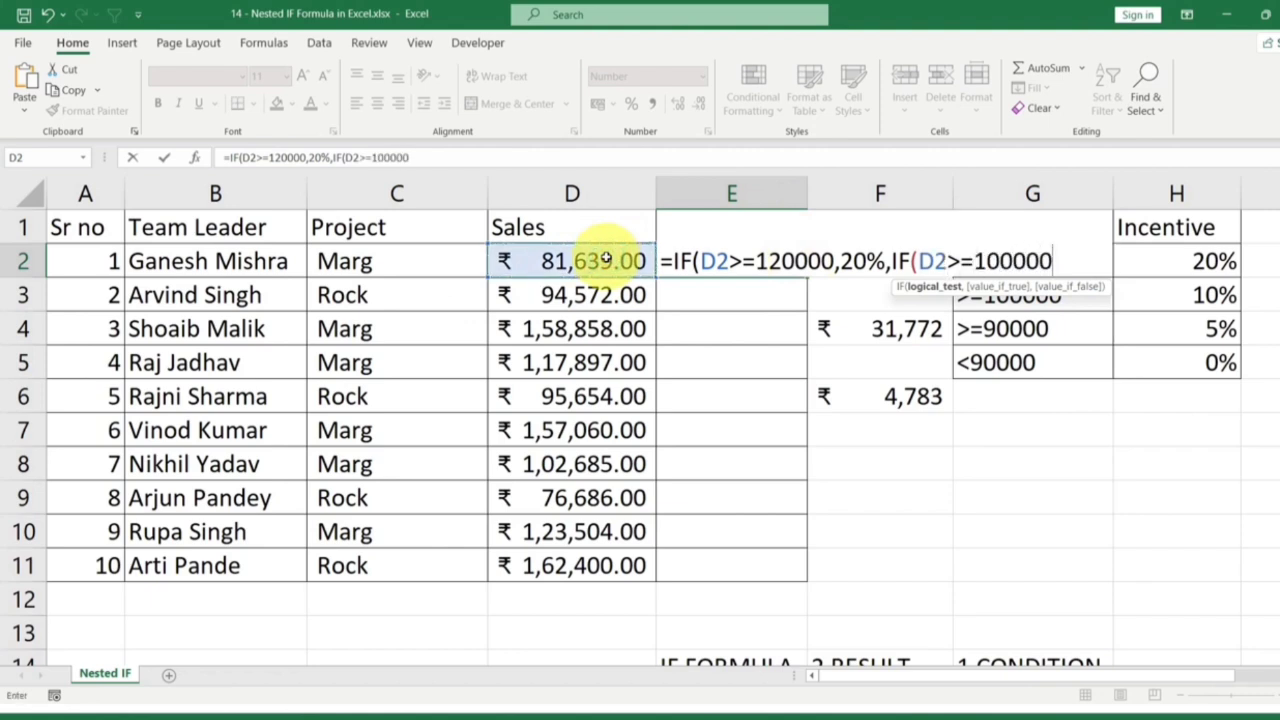
{"action": "type", "text": ","}
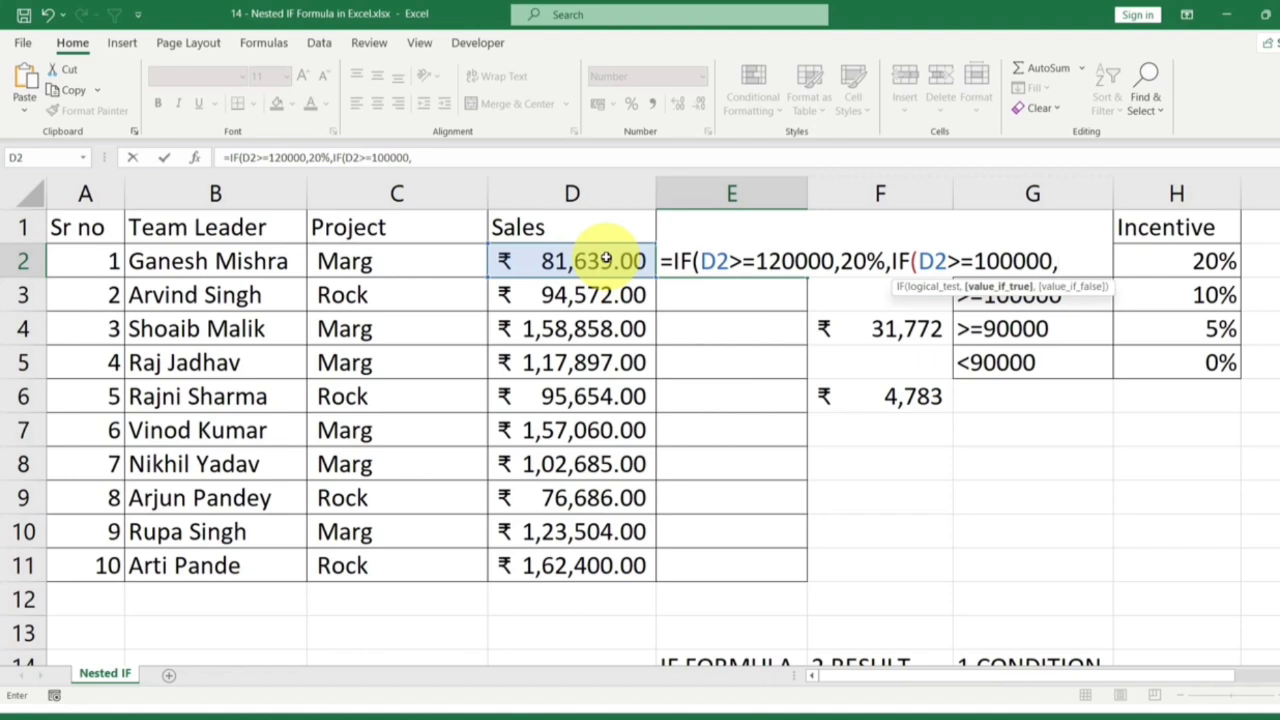
{"action": "type", "text": "10%,"}
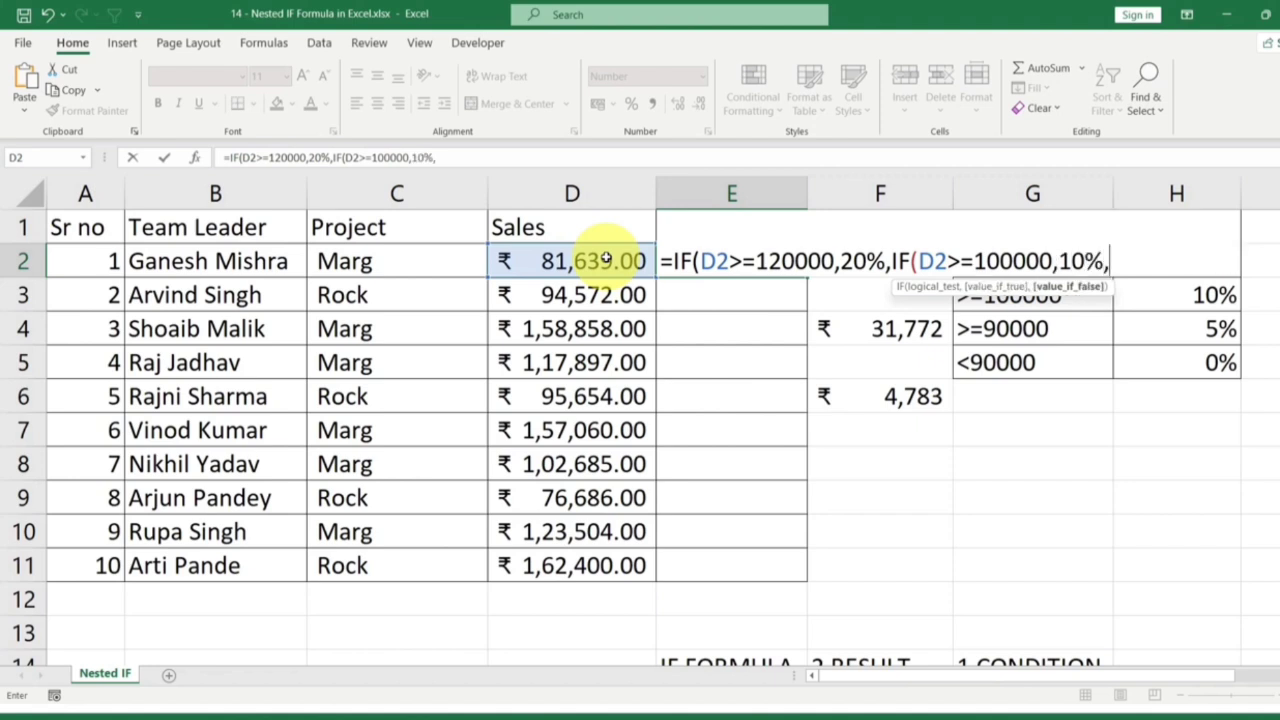
Step: Complete the E2 formula with IF(D2>=90000,5%,0))), accepting the bracket correction, and fill it down through E11
{"action": "type", "text": "IF("}
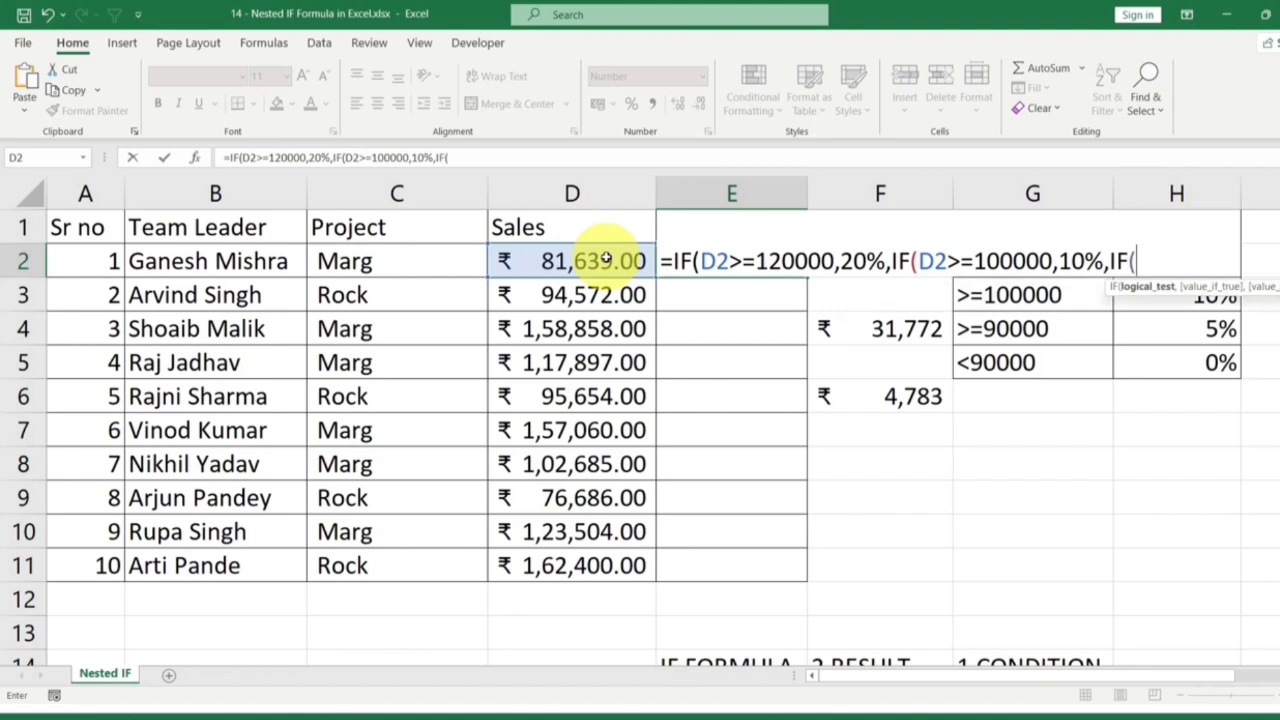
{"action": "left_click", "coordinate": [603, 259]}
{"action": "type", "text": ">"}
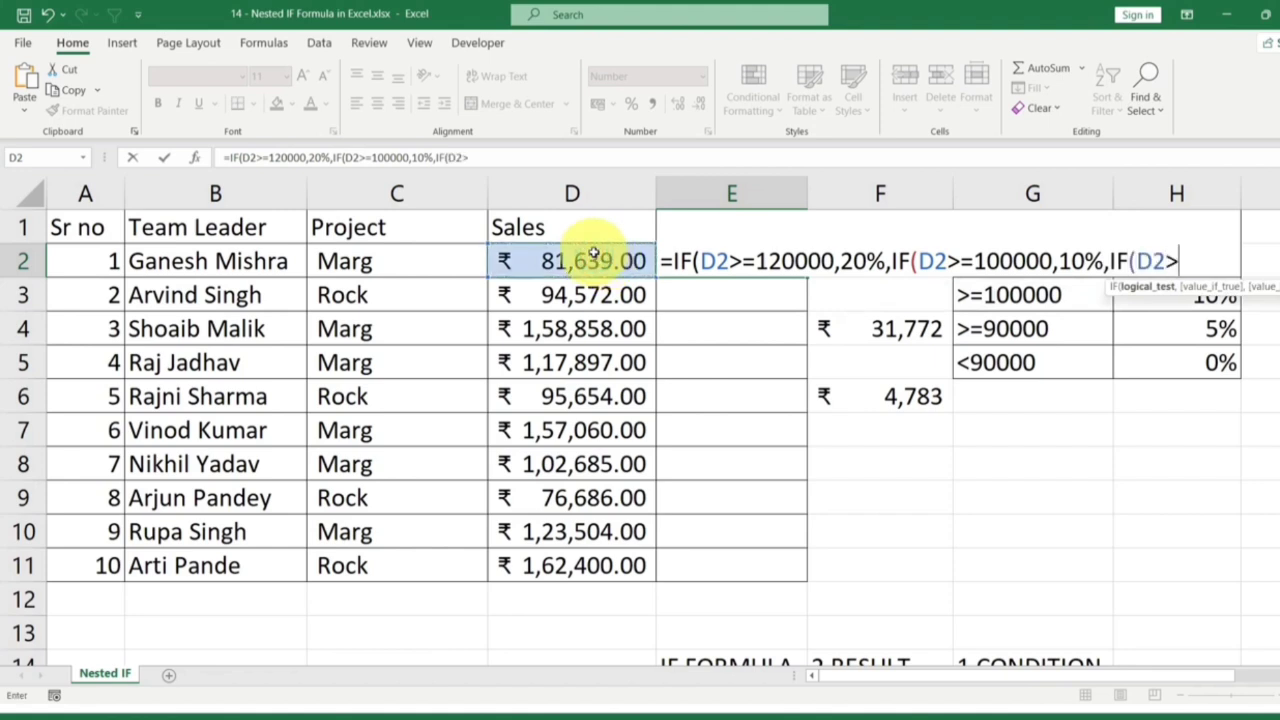
{"action": "type", "text": "=90000"}
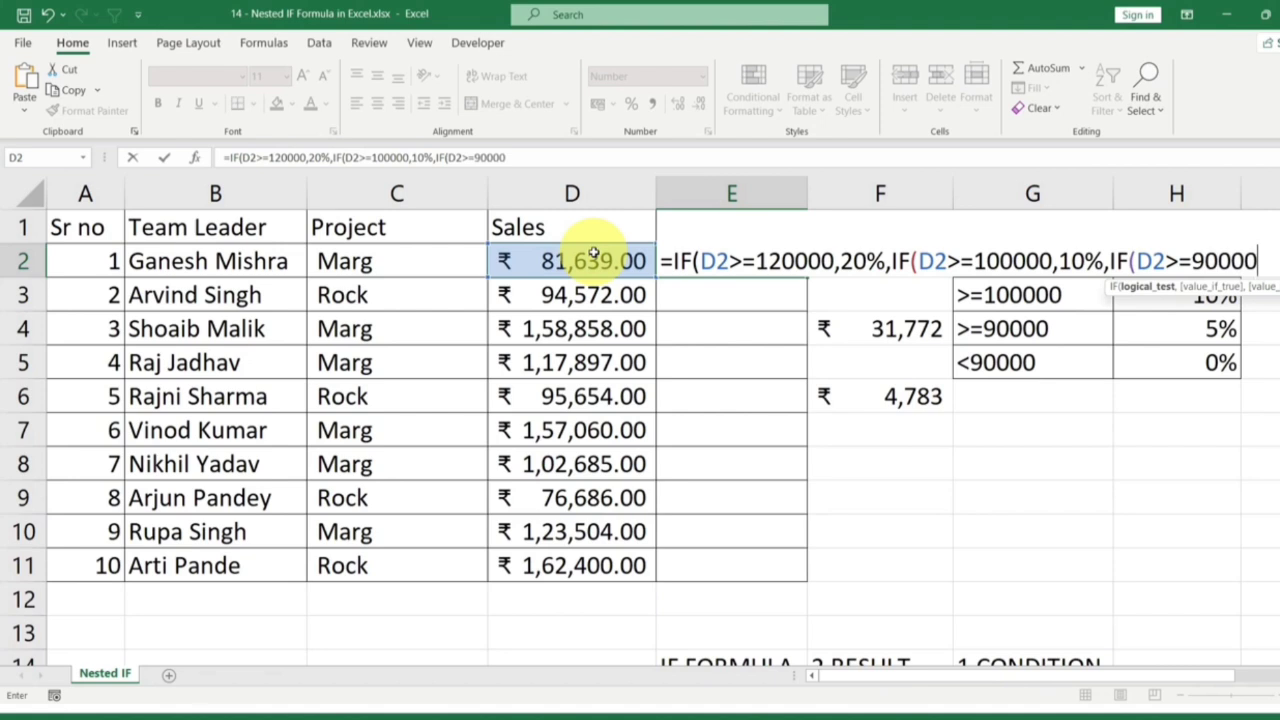
{"action": "type", "text": ","}
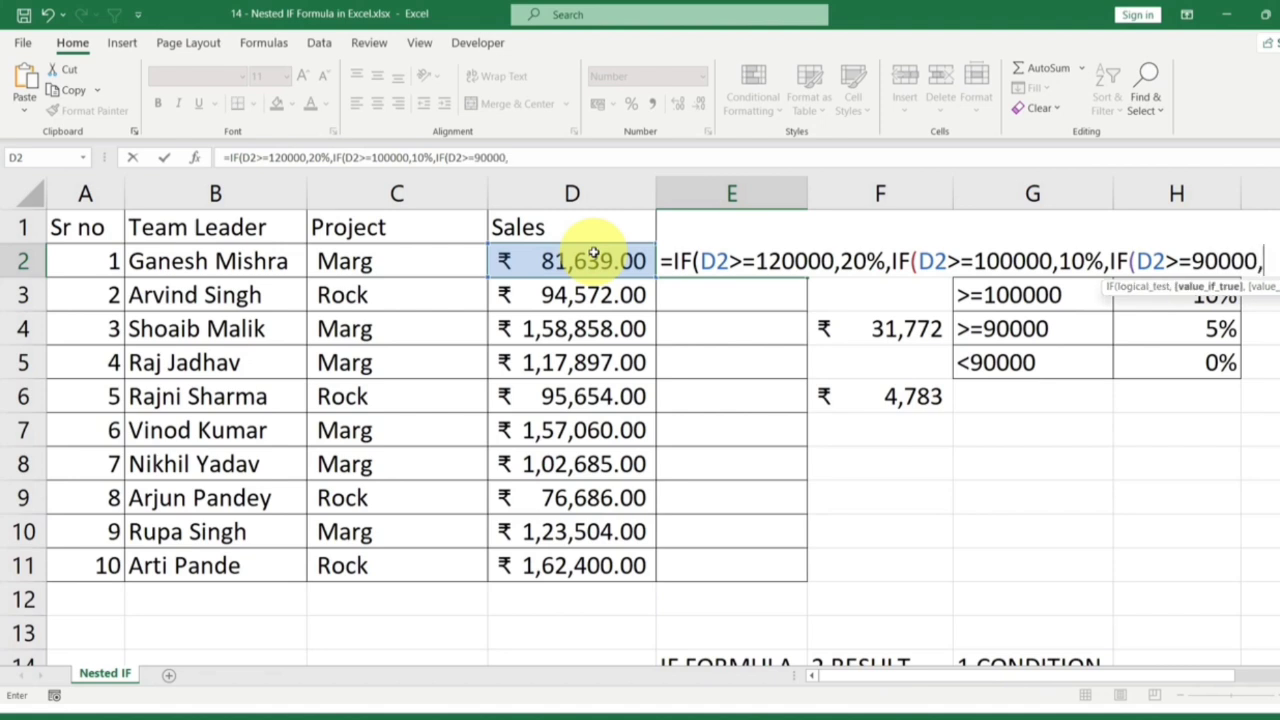
{"action": "type", "text": "5%,0"}
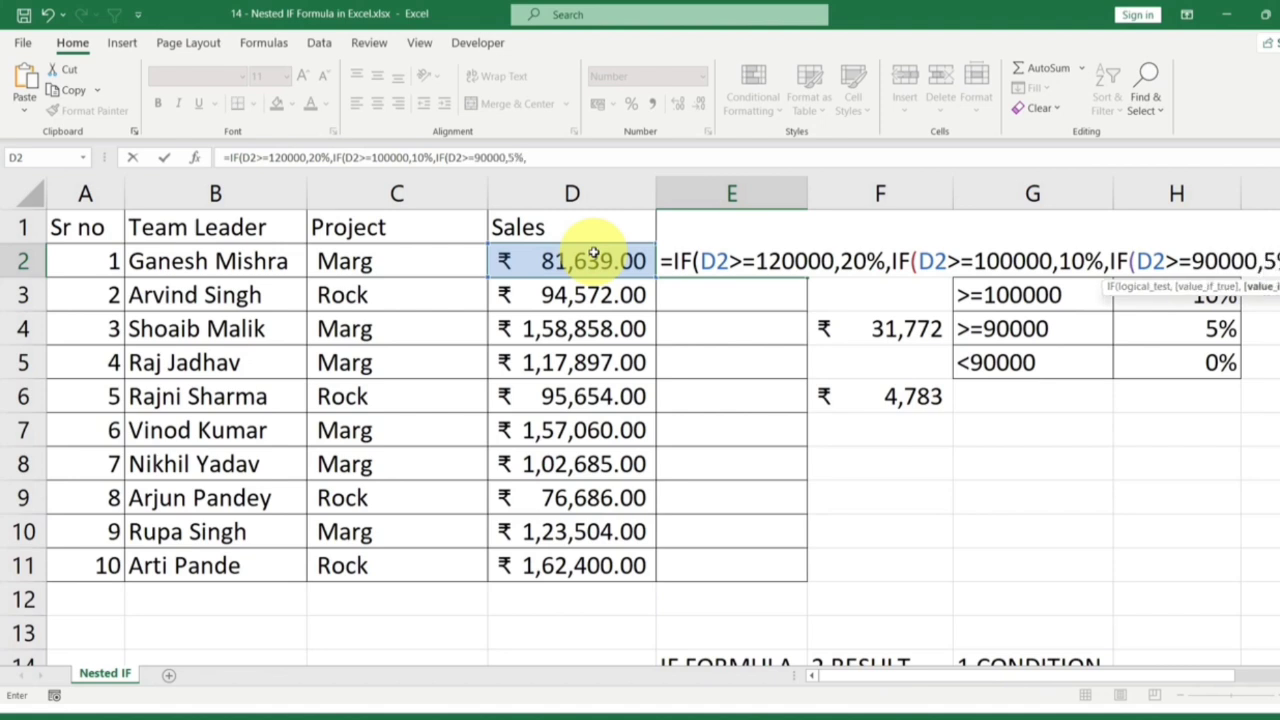
{"action": "key", "text": "Return"}
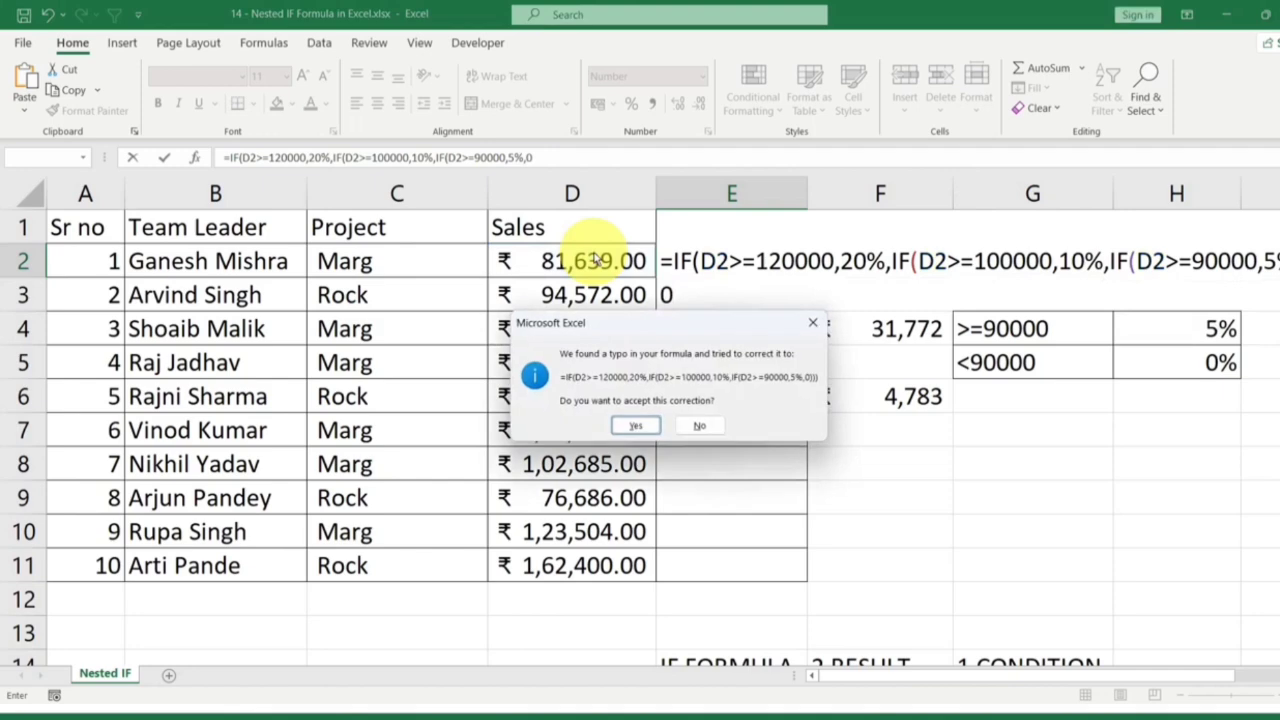
{"action": "key", "text": "Return"}
{"action": "left_click", "coordinate": [780, 261]}
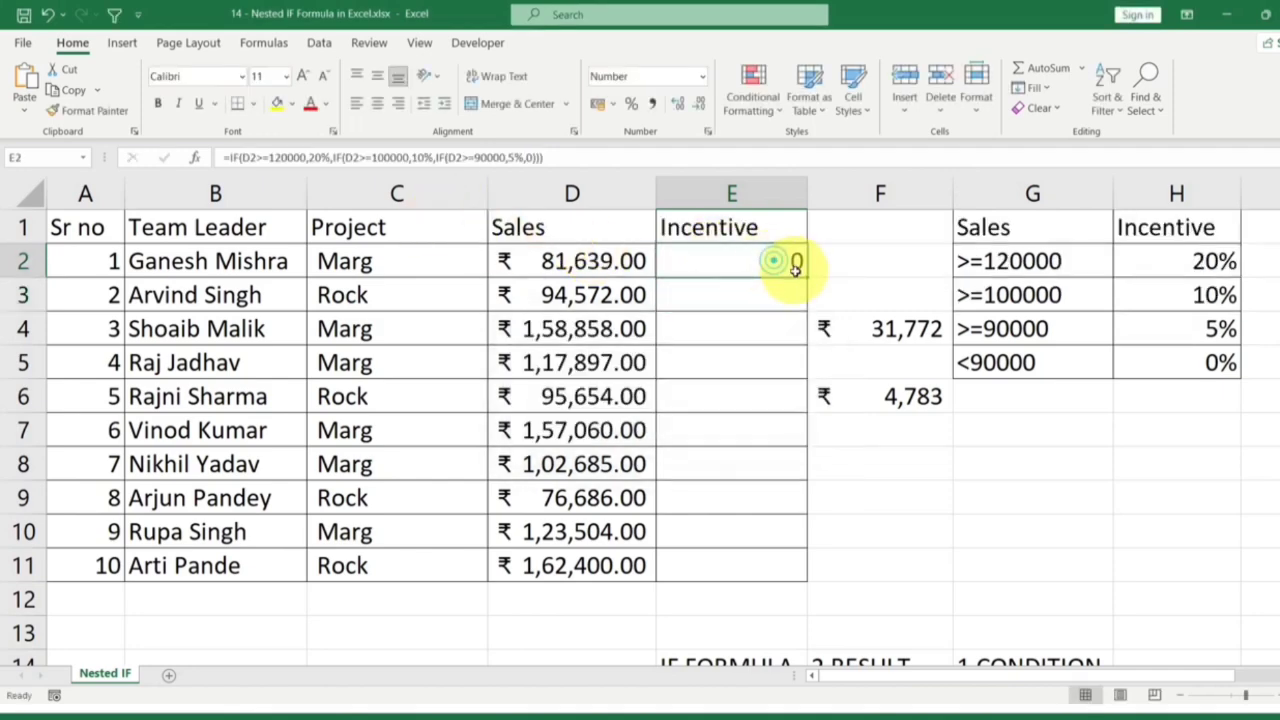
{"action": "double_click", "coordinate": [806, 279]}
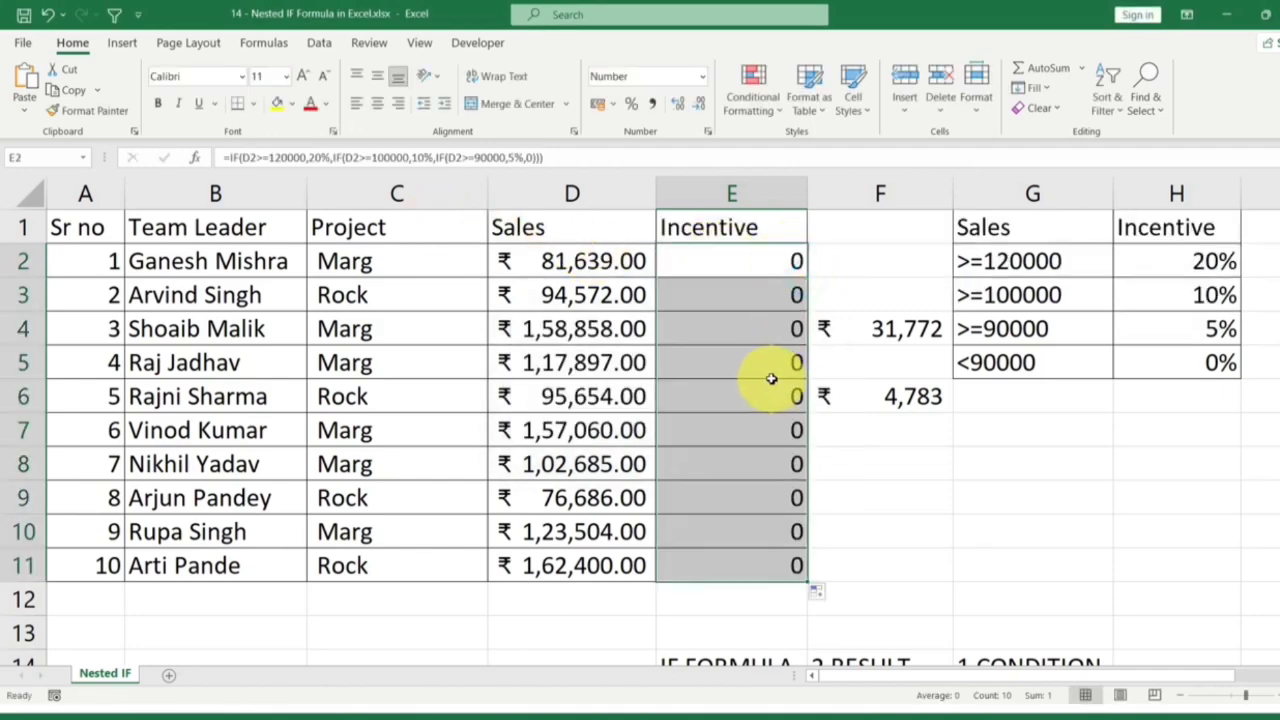
Step: Format the rates in E2:E11 with two decimal places and then as percentages
{"action": "left_click", "coordinate": [677, 105]}
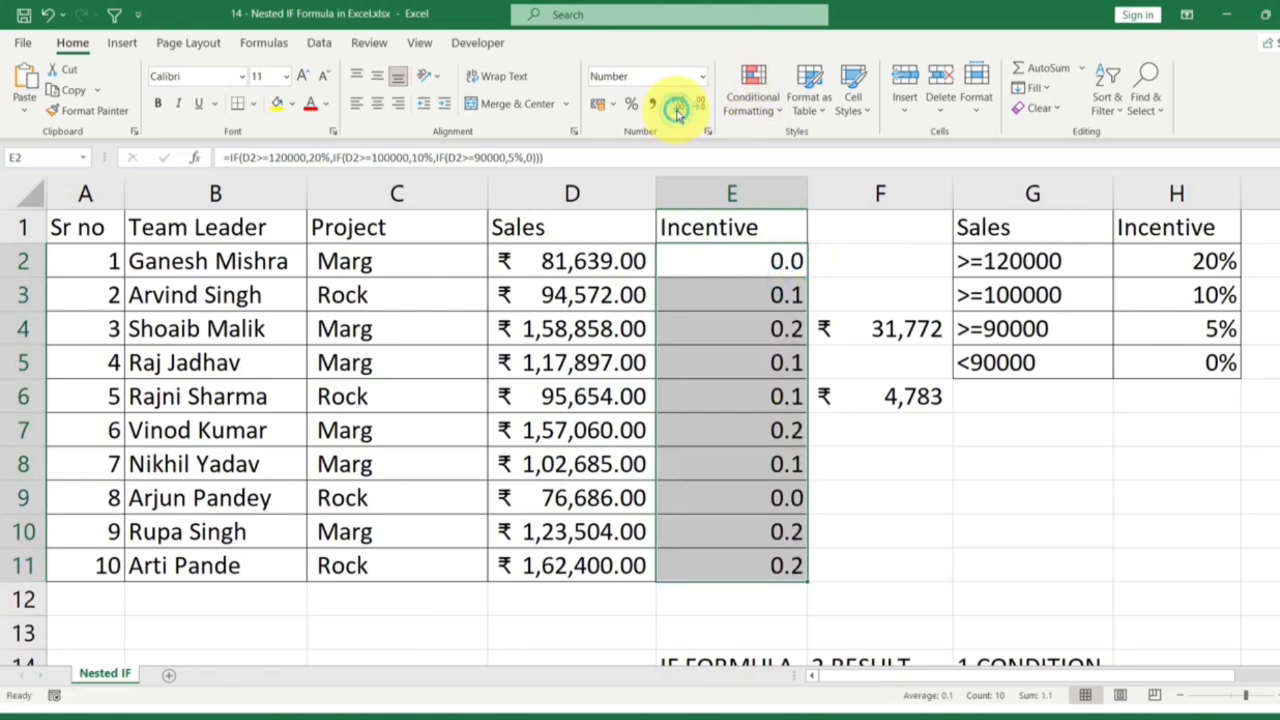
{"action": "left_click", "coordinate": [677, 105]}
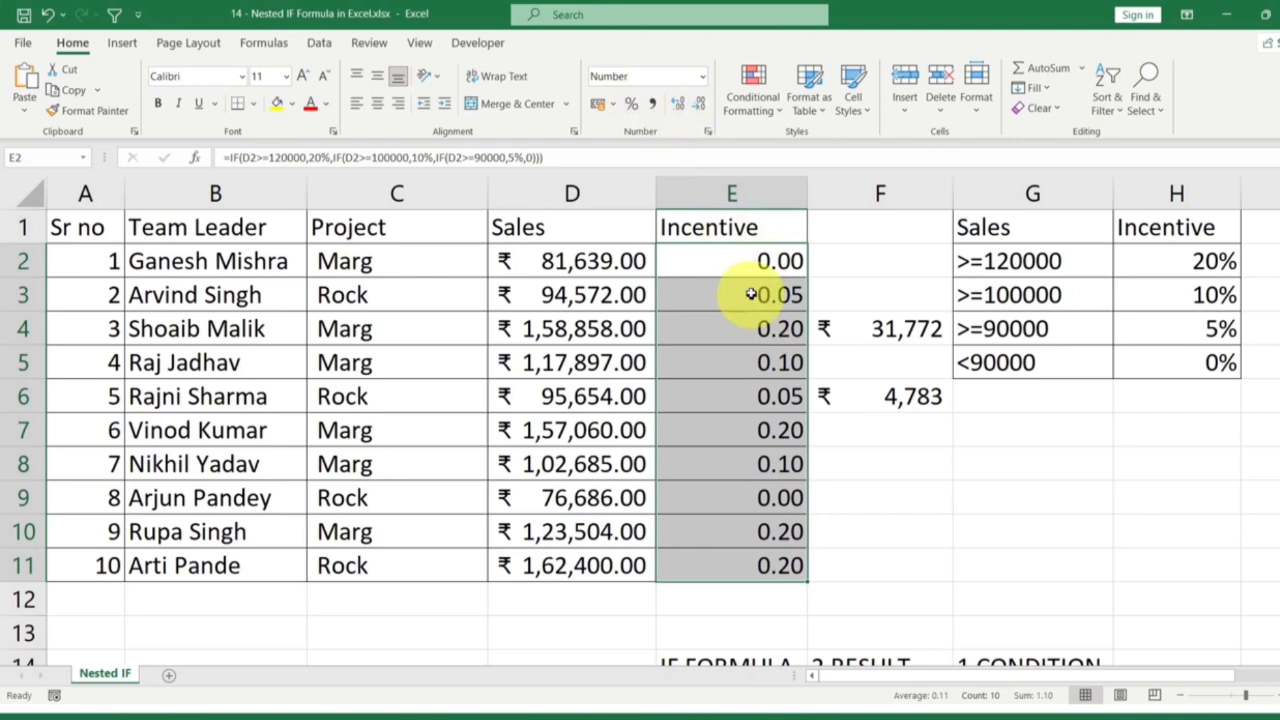
{"action": "left_click", "coordinate": [631, 104]}
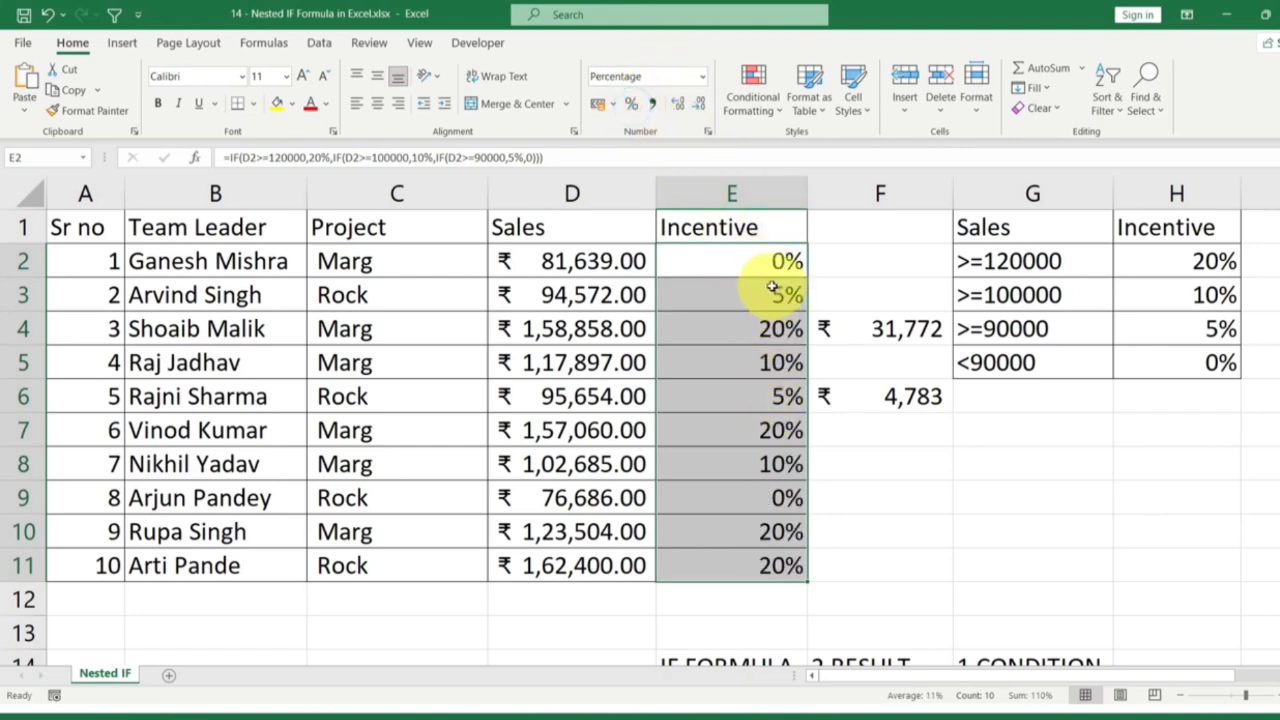
Step: Undo the percentage and decimal formatting of E2:E11
{"action": "key", "text": "ctrl+z"}
{"action": "key", "text": "ctrl+z"}
{"action": "key", "text": "ctrl+z"}
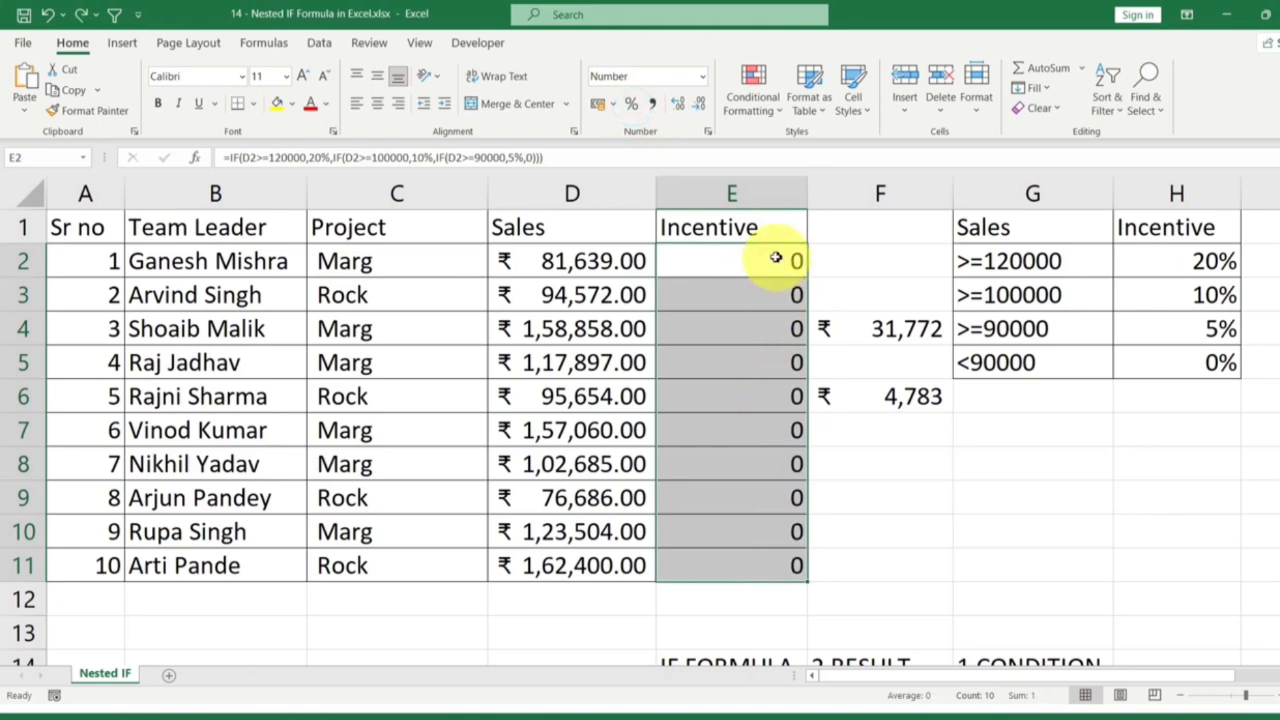
Step: Format the incentive rates in E2:E11 as percentages
{"action": "left_click", "coordinate": [632, 105]}
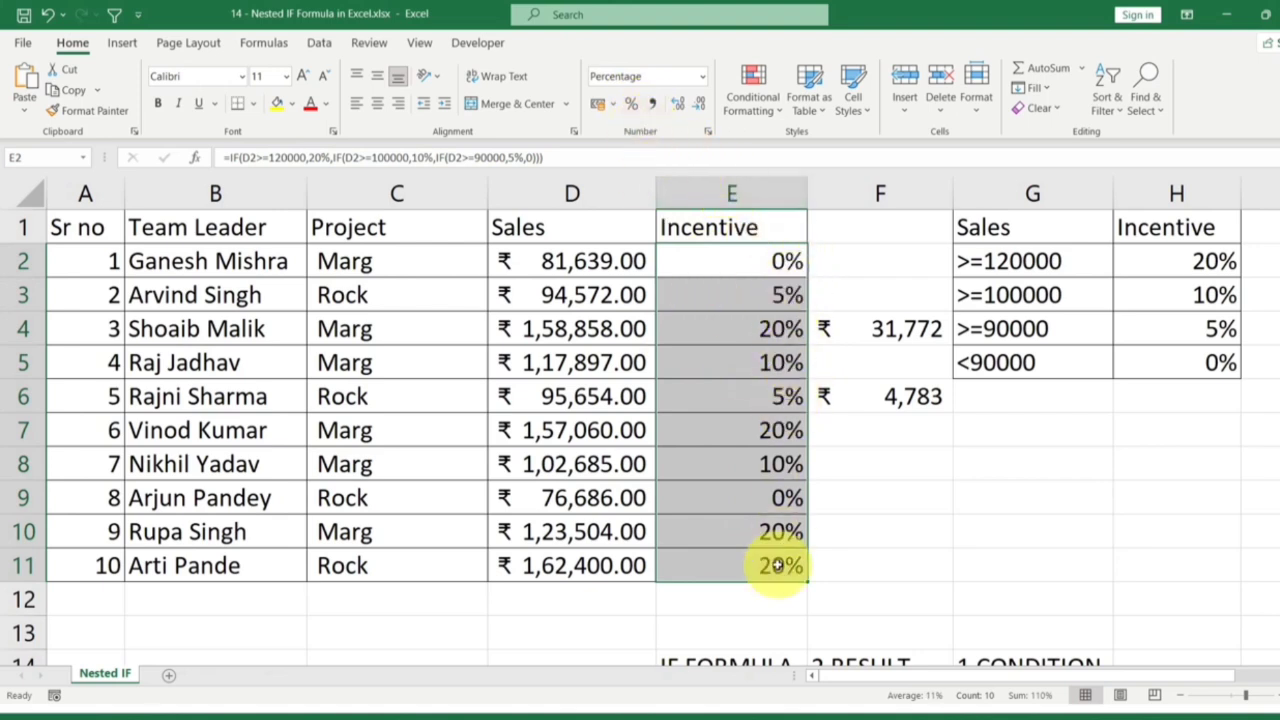
Step: Examine the E2 formula's first condition and its 20% result against the filled rates and the sales figure in D2
{"action": "double_click", "coordinate": [779, 256]}
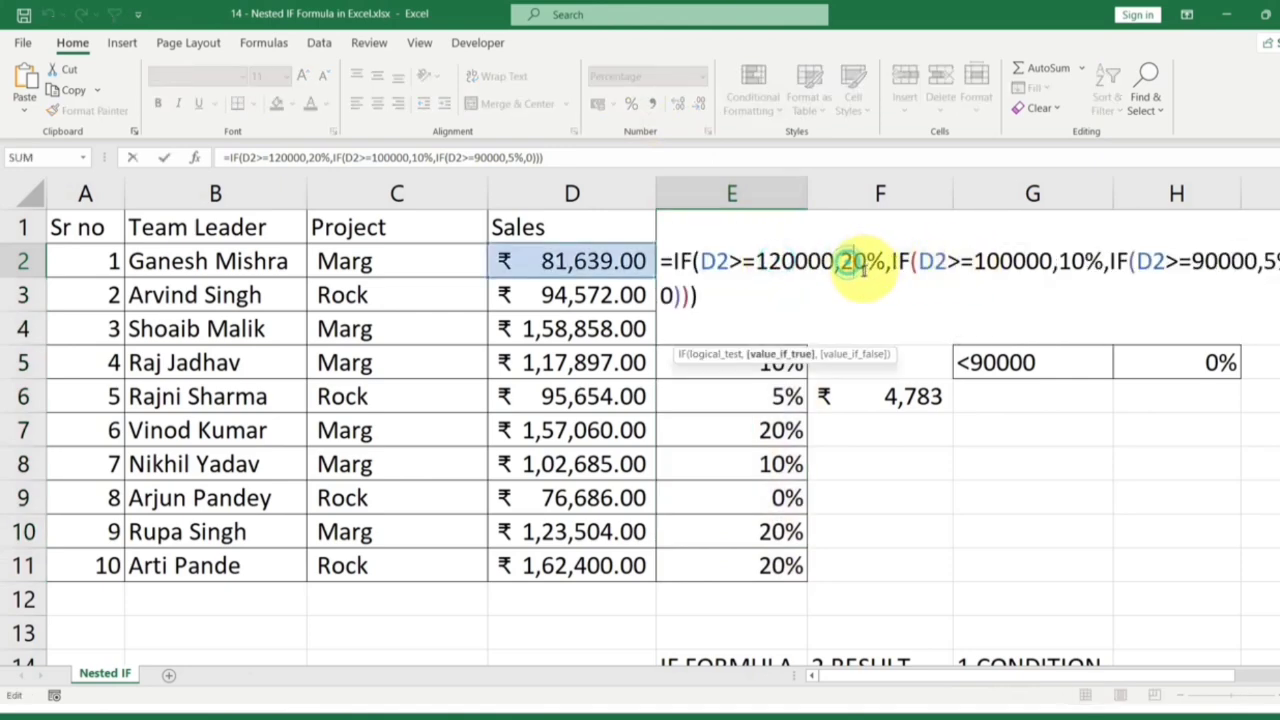
{"action": "key", "text": "Escape"}
{"action": "double_click", "coordinate": [786, 262]}
{"action": "left_click_drag", "start_coordinate": [836, 261], "coordinate": [880, 262]}
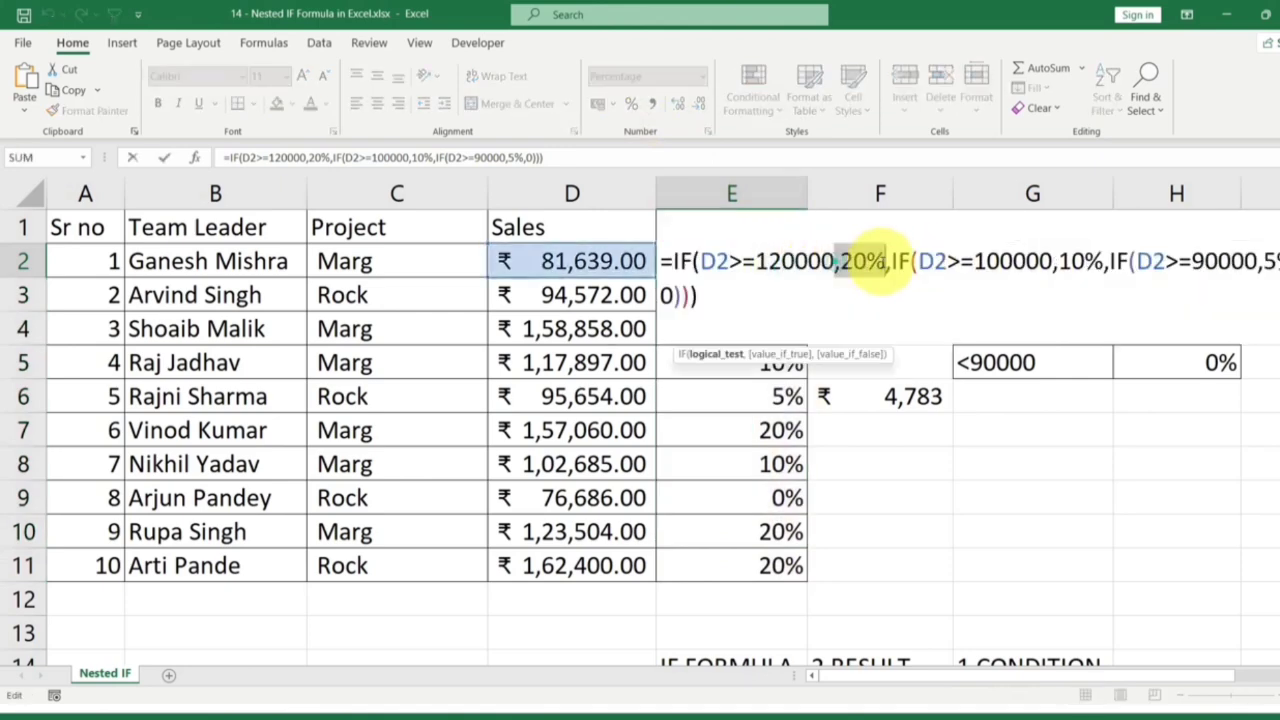
{"action": "key", "text": "Escape"}
{"action": "left_click_drag", "start_coordinate": [772, 267], "coordinate": [772, 622]}
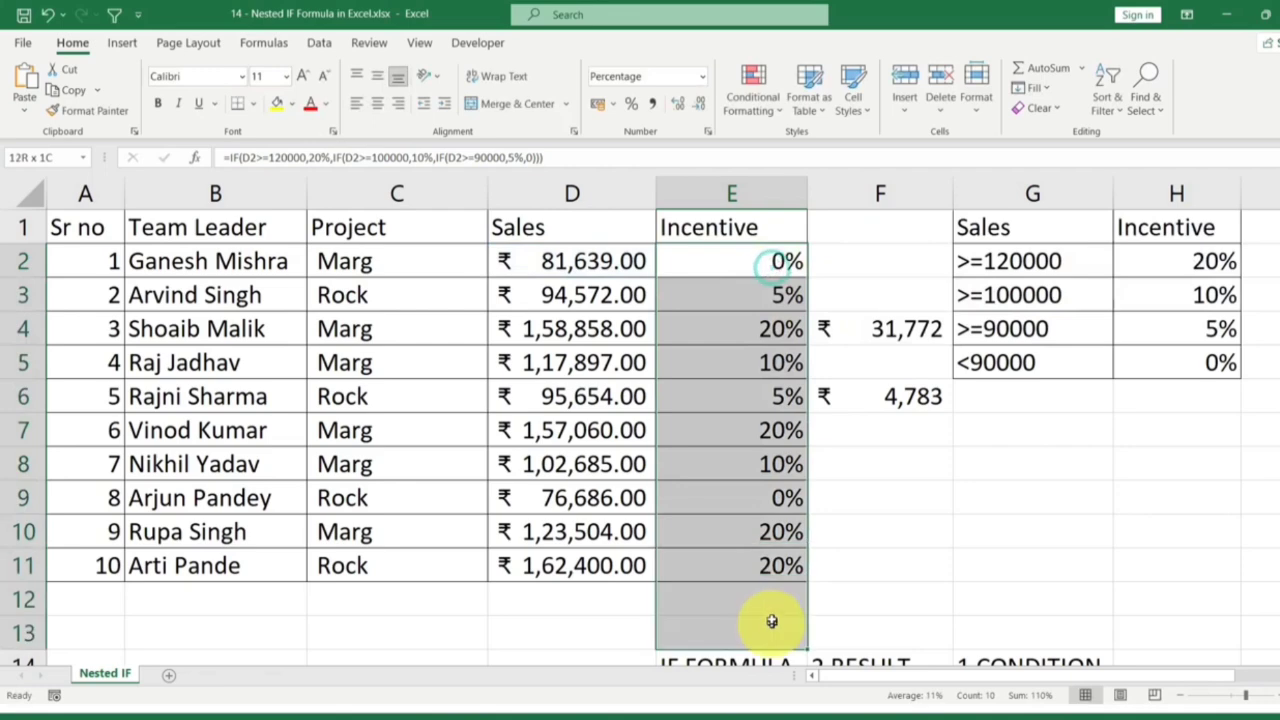
{"action": "left_click", "coordinate": [785, 464]}
{"action": "double_click", "coordinate": [783, 262]}
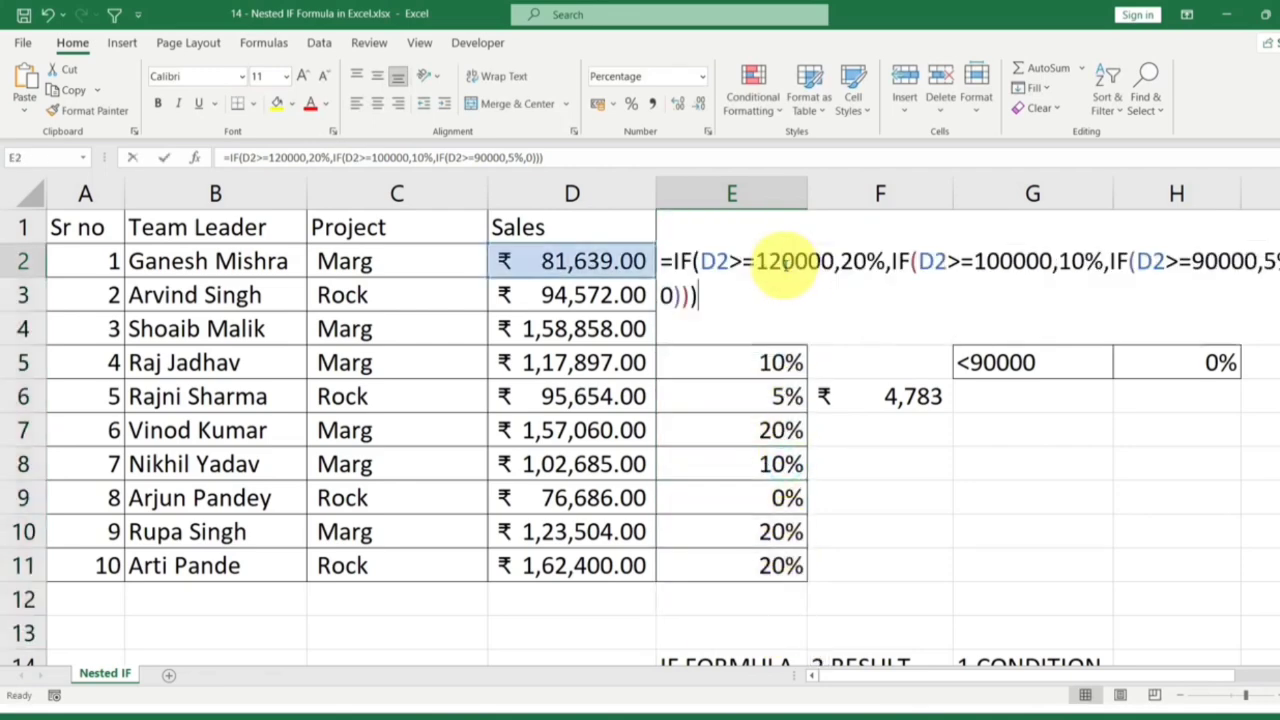
{"action": "left_click_drag", "start_coordinate": [672, 260], "coordinate": [886, 260]}
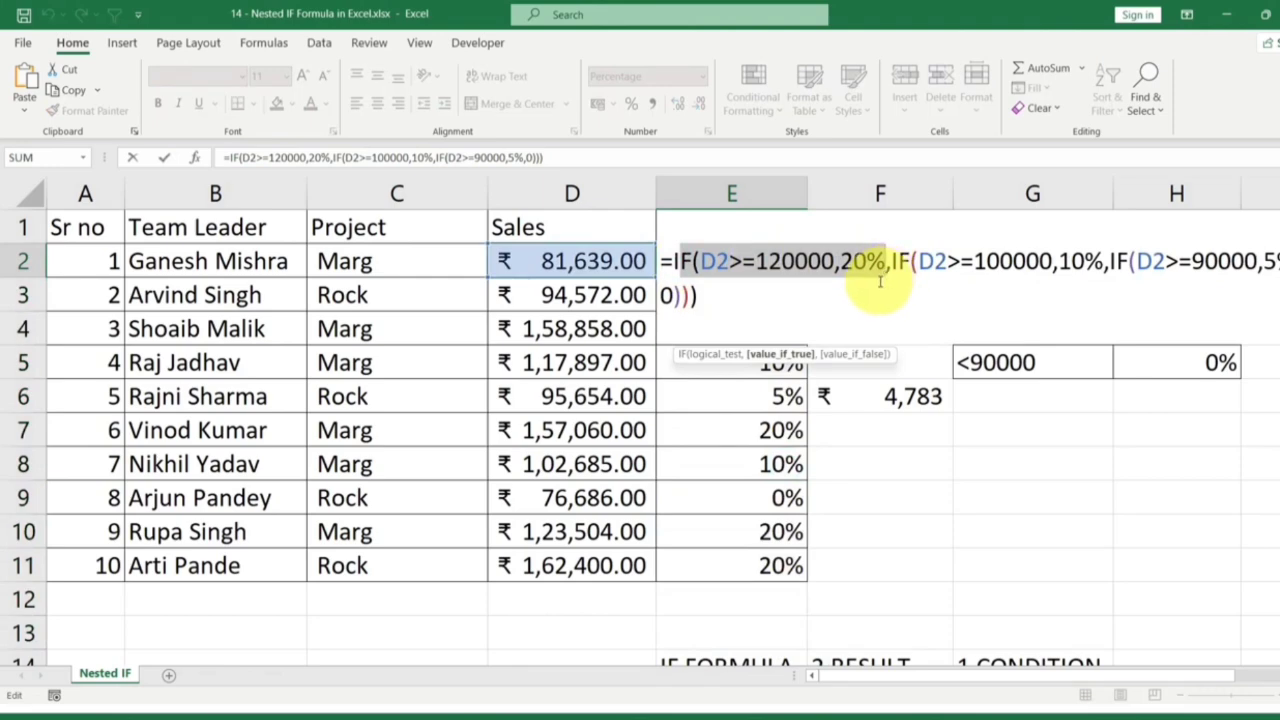
{"action": "left_click", "coordinate": [781, 259]}
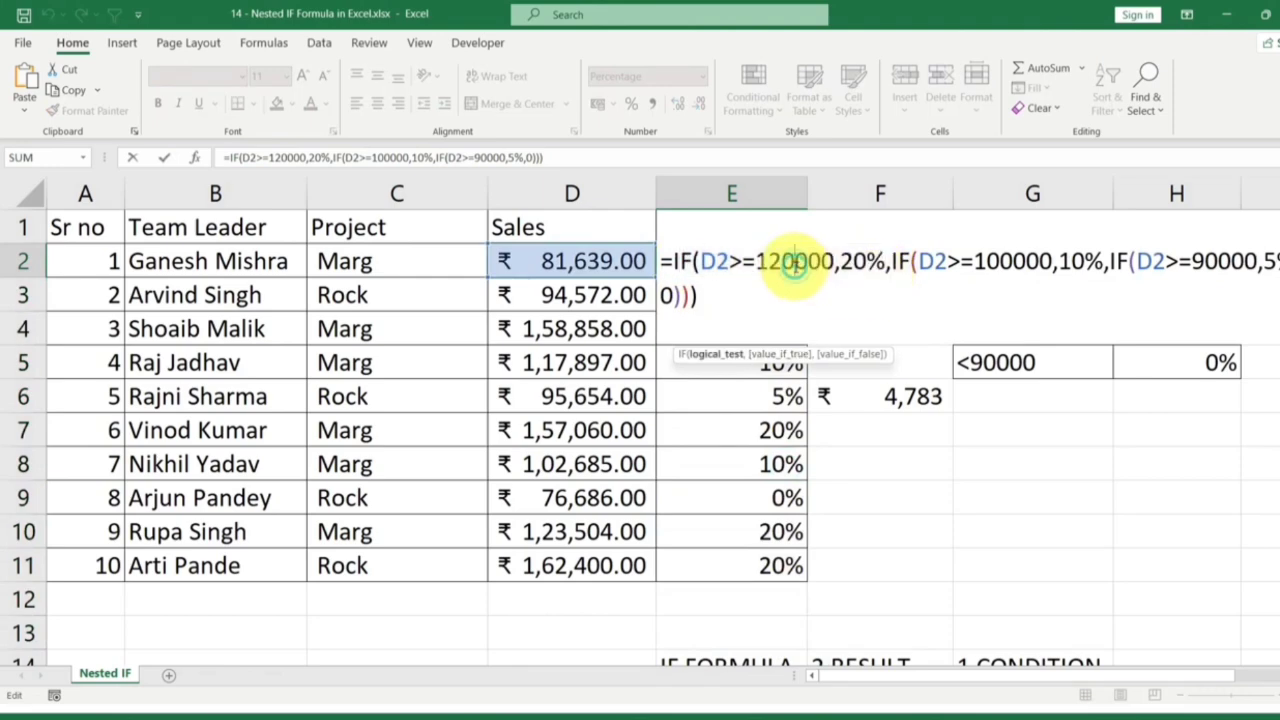
{"action": "key", "text": "Escape"}
{"action": "left_click", "coordinate": [583, 262]}
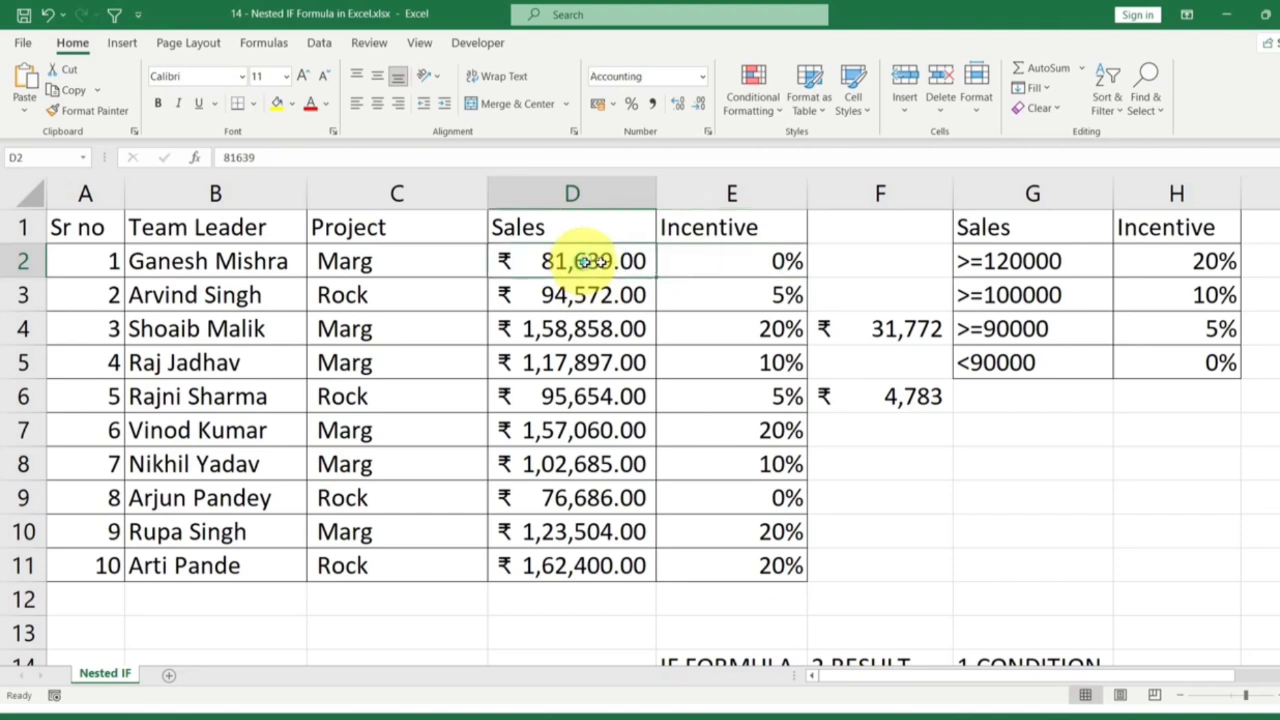
Step: Enter an example grade table in G9:H10, with 80 as A and 70 as B
{"action": "left_click", "coordinate": [1031, 484]}
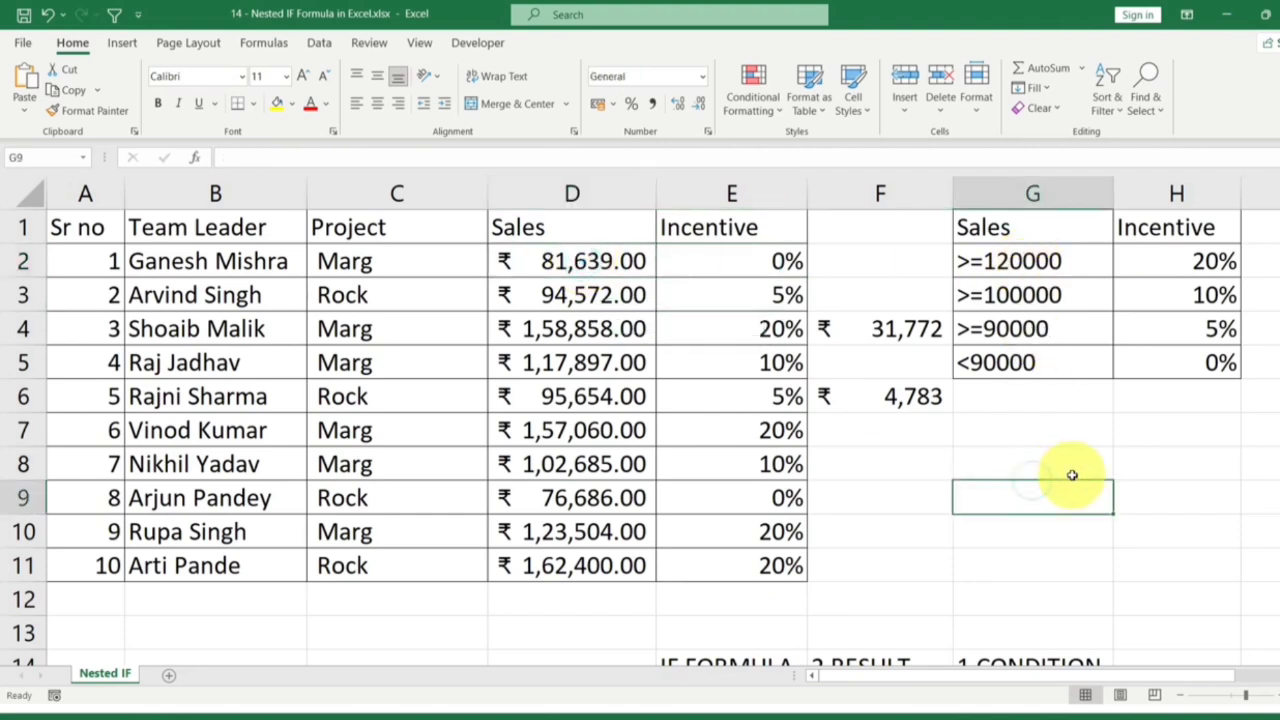
{"action": "type", "text": "80"}
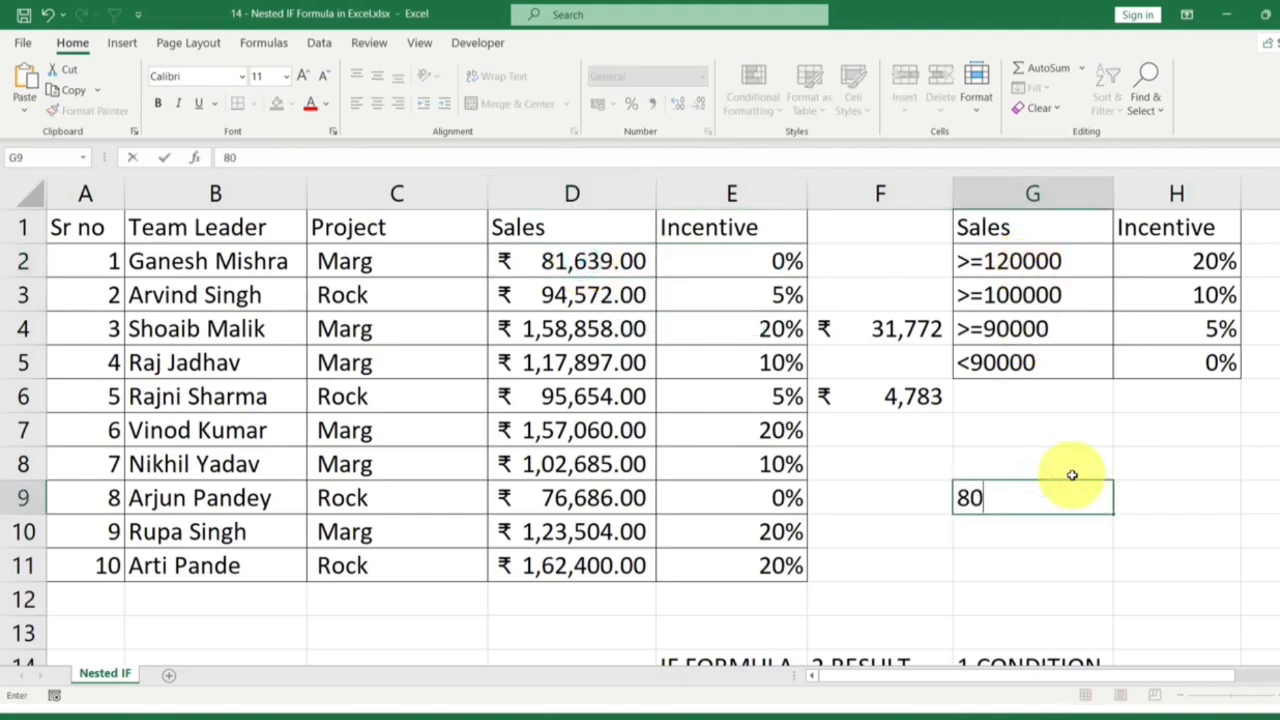
{"action": "key", "text": "Tab"}
{"action": "type", "text": "a"}
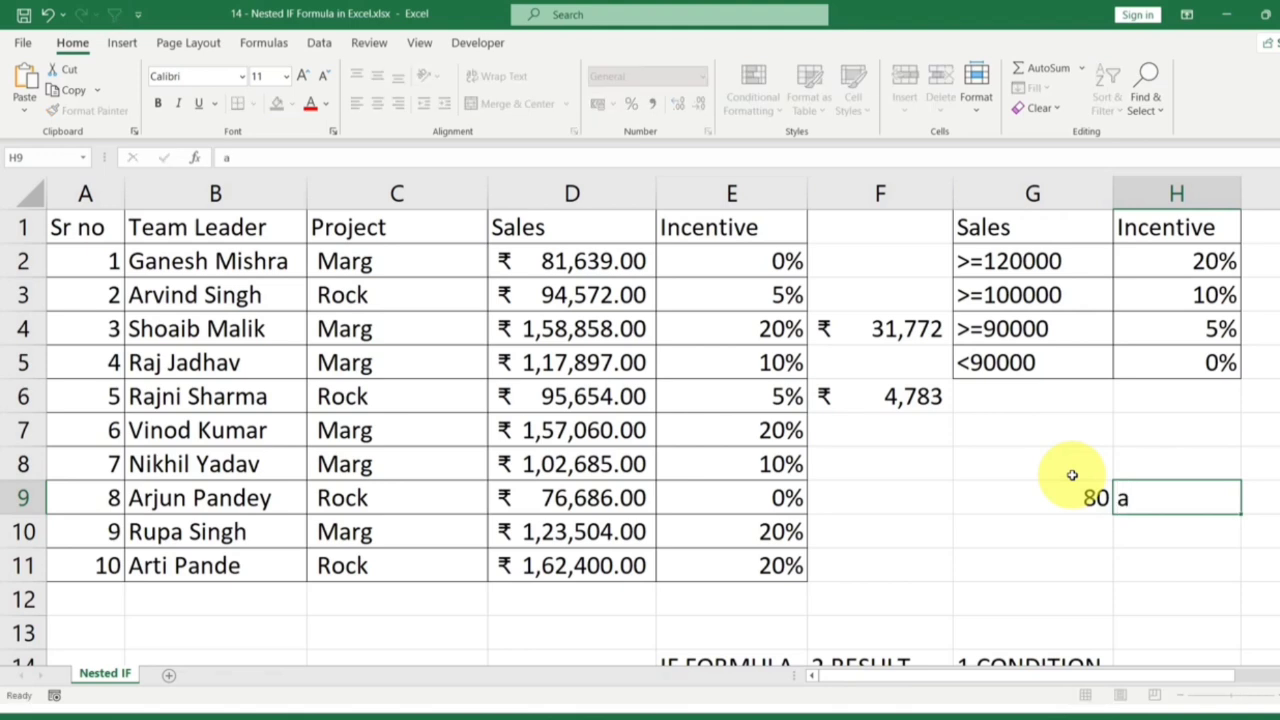
{"action": "key", "text": "Return"}
{"action": "key", "text": "Up"}
{"action": "type", "text": "A"}
{"action": "key", "text": "Return"}
{"action": "key", "text": "Left"}
{"action": "type", "text": "70"}
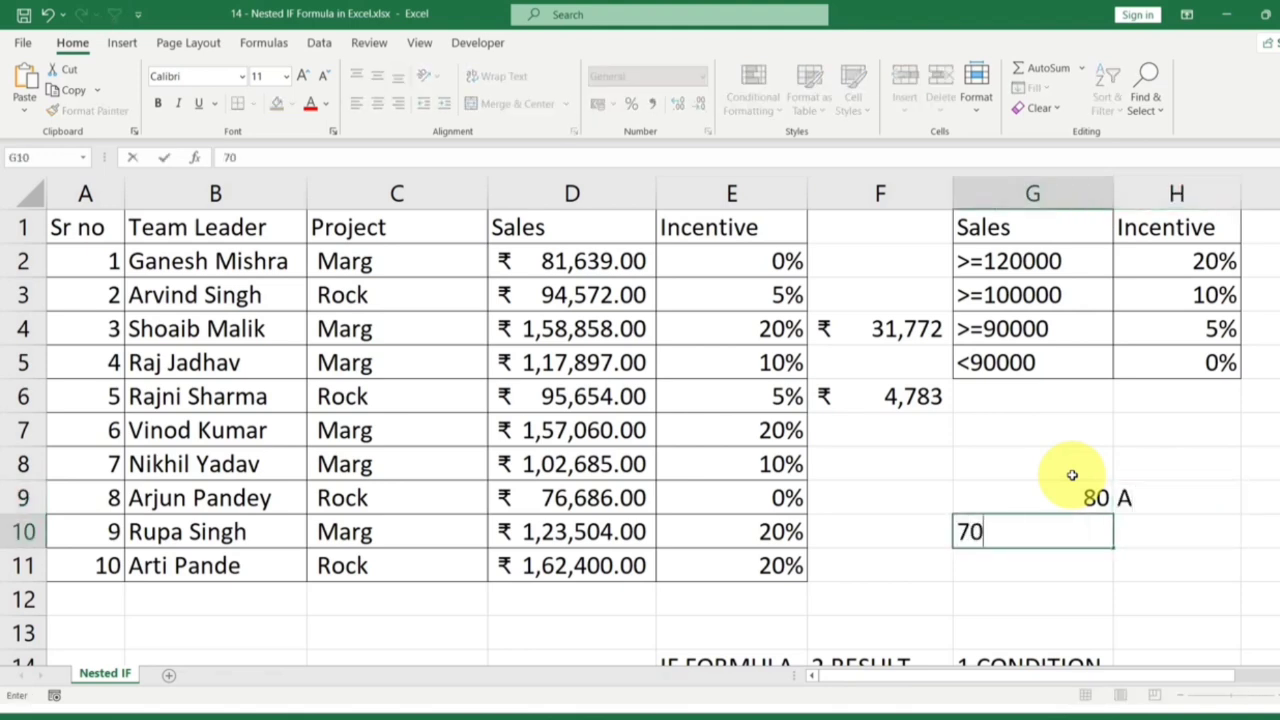
{"action": "key", "text": "Tab"}
{"action": "type", "text": "B"}
{"action": "key", "text": "Return"}
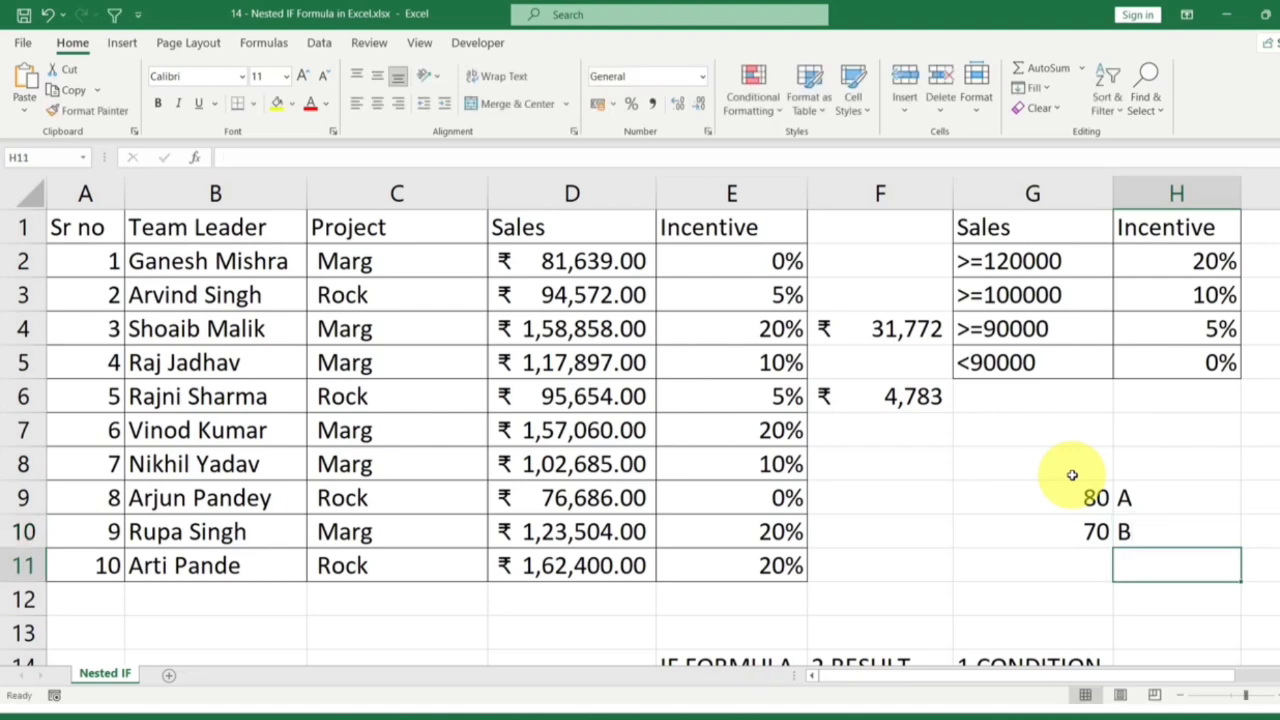
Step: Add 60 with grade C to the example grade table in G11:H11
{"action": "key", "text": "Left"}
{"action": "key", "text": "Up"}
{"action": "key", "text": "Up"}
{"action": "key", "text": "Right"}
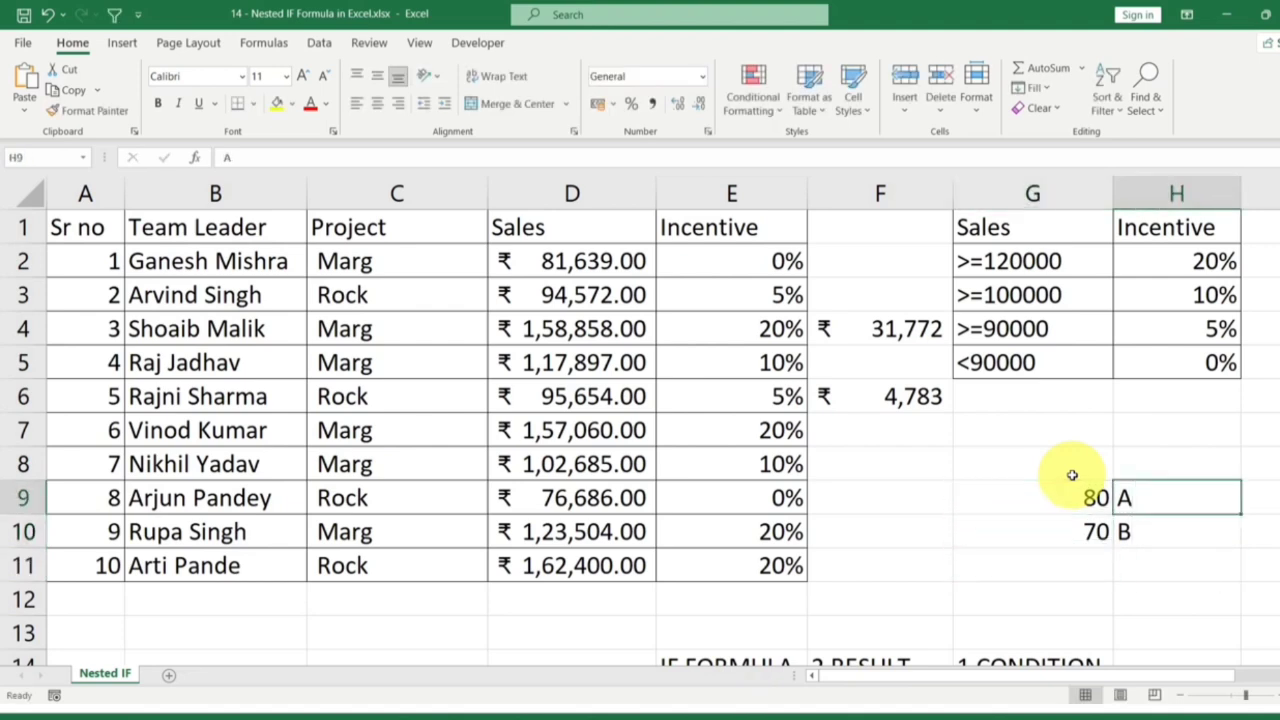
{"action": "key", "text": "Down"}
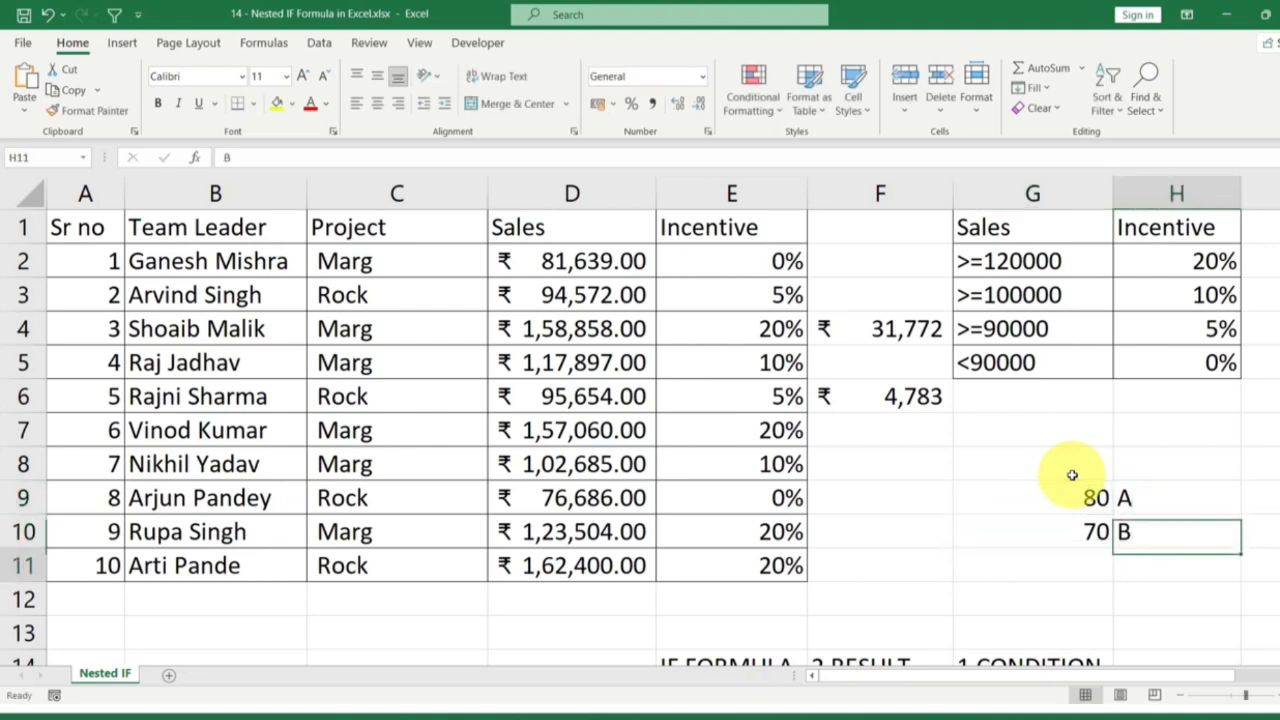
{"action": "key", "text": "Down"}
{"action": "key", "text": "Left"}
{"action": "type", "text": "60"}
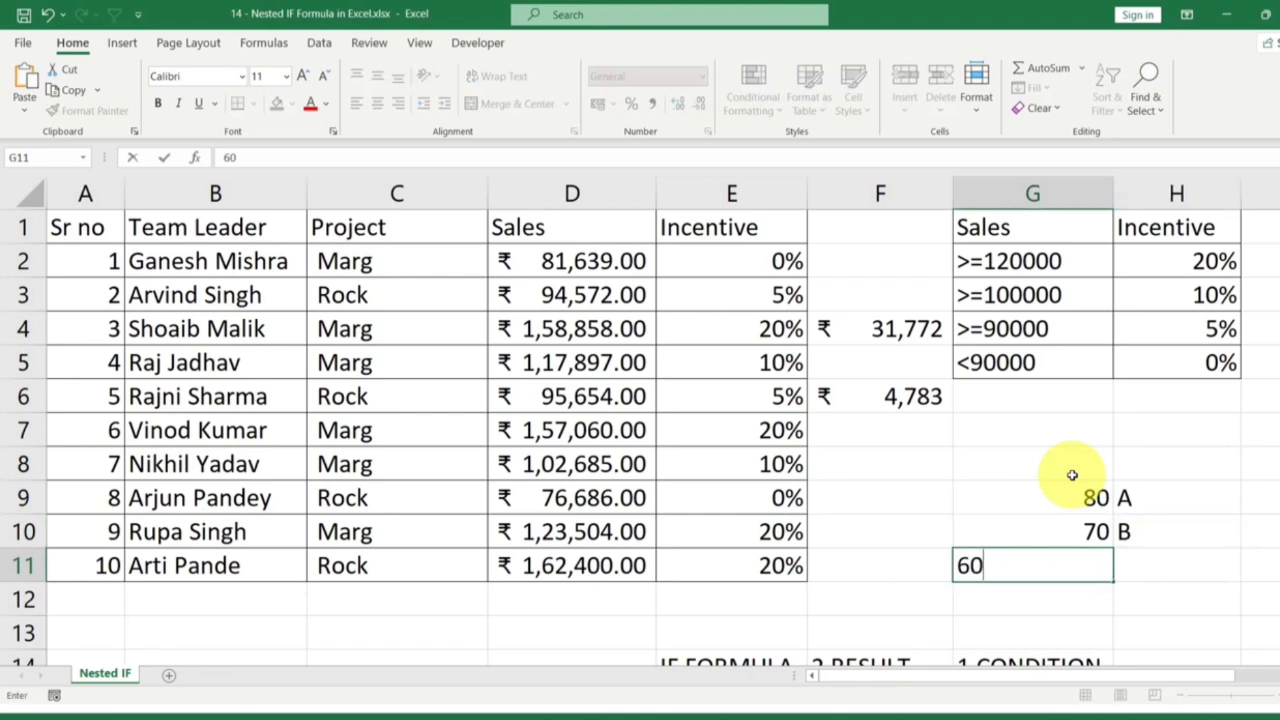
{"action": "key", "text": "Right"}
{"action": "type", "text": "v"}
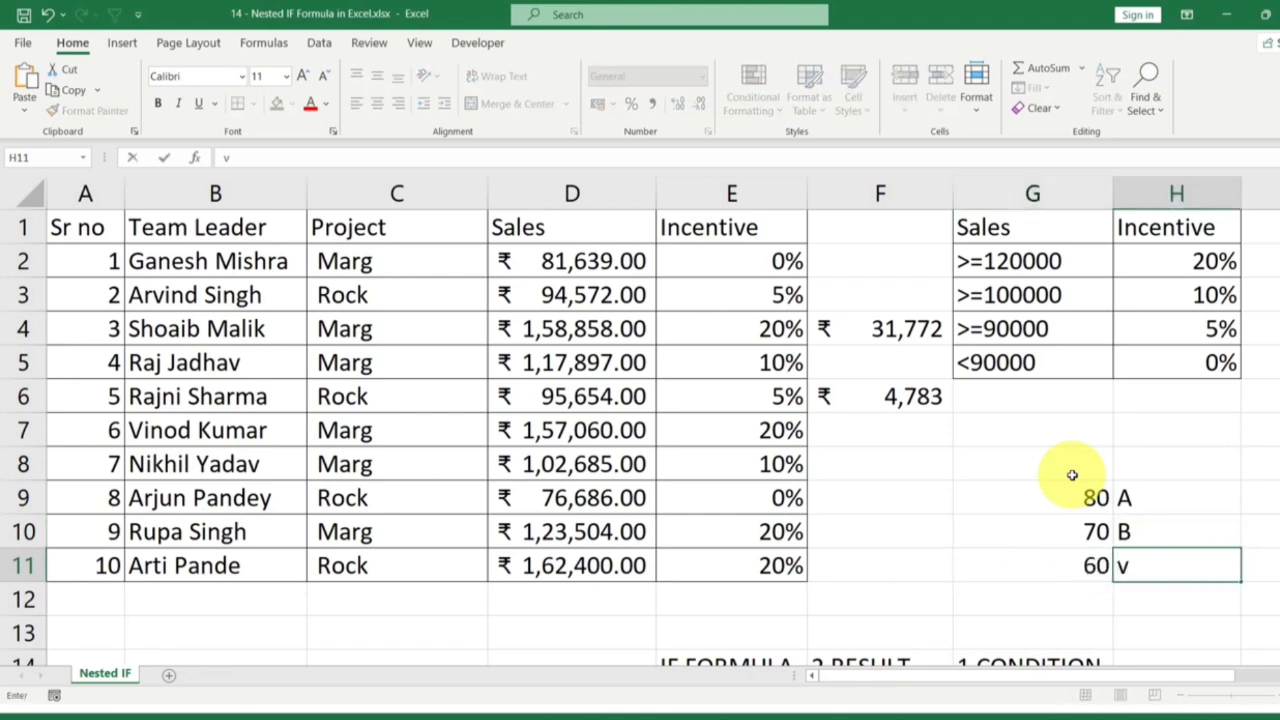
{"action": "type", "text": "C"}
{"action": "key", "text": "Return"}
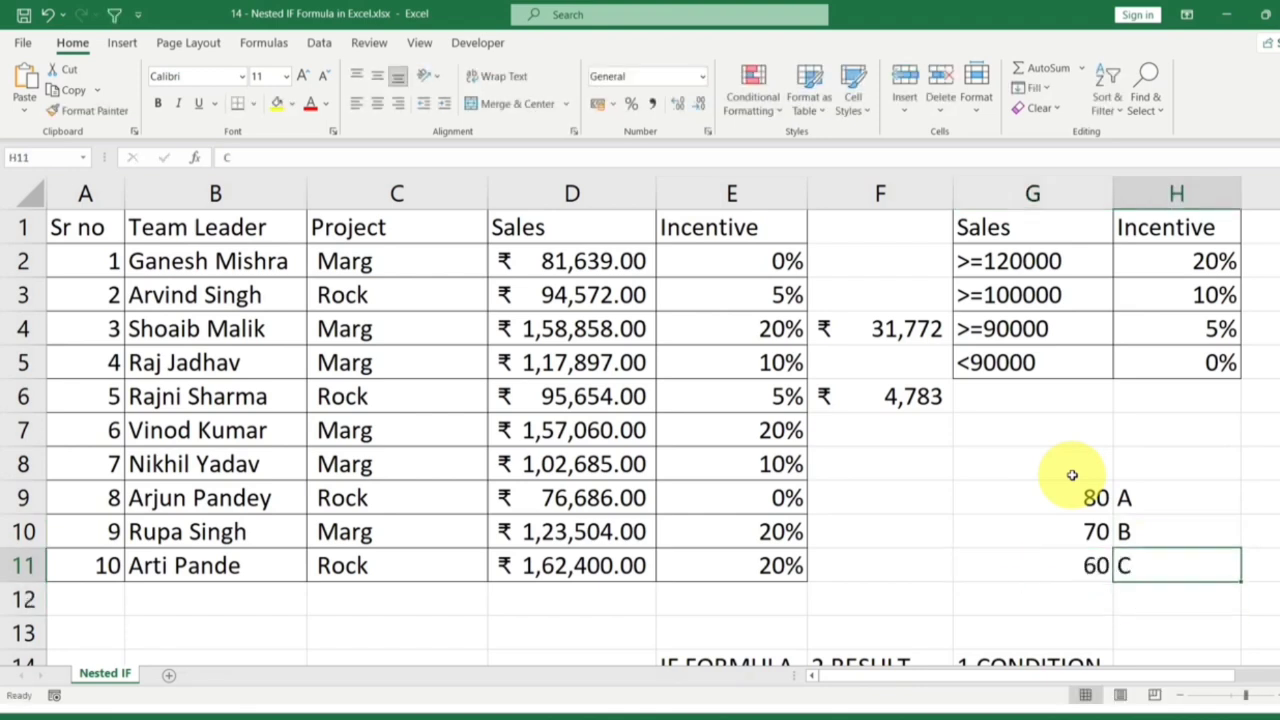
Step: Clear the example grade table from G9:H11
{"action": "key", "text": "Up"}
{"action": "key", "text": "Left"}
{"action": "key", "text": "Right"}
{"action": "left_click_drag", "start_coordinate": [1072, 484], "coordinate": [1131, 574]}
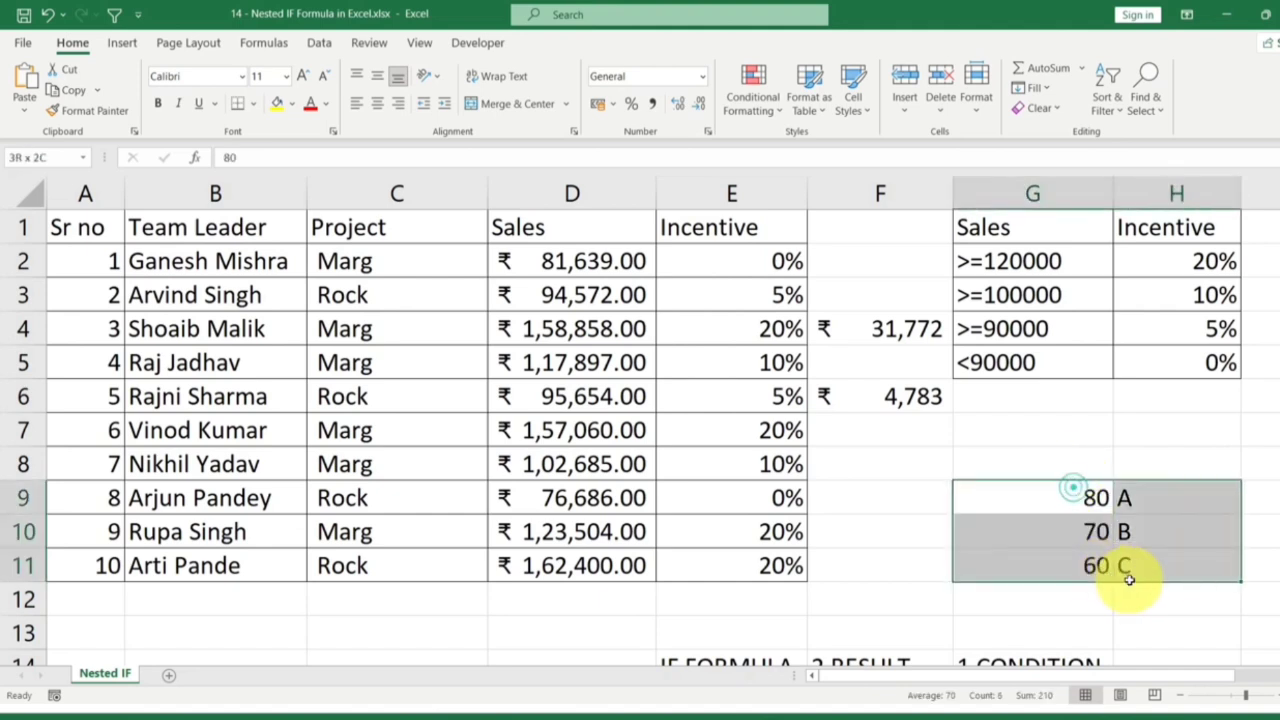
{"action": "key", "text": "Delete"}
Step: Read through the complete nested IF formula in E2 and leave it as it is
{"action": "left_click", "coordinate": [752, 259]}
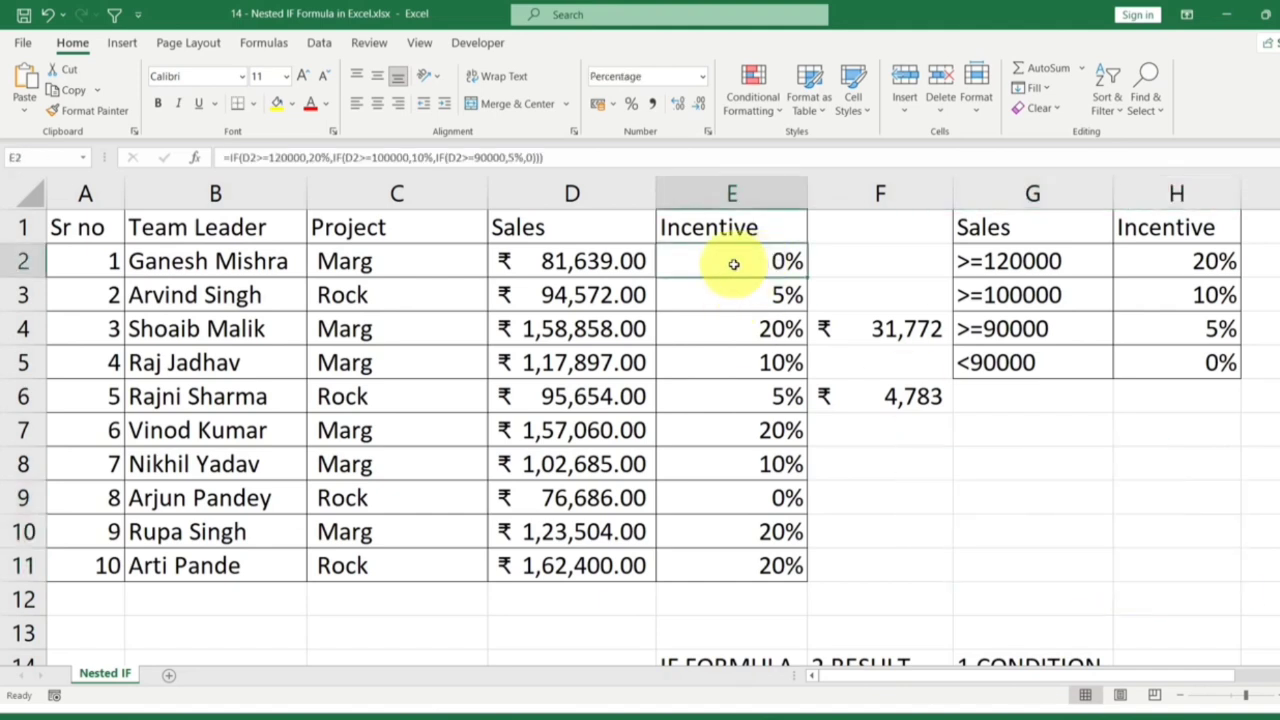
{"action": "double_click", "coordinate": [733, 262]}
{"action": "left_click_drag", "start_coordinate": [733, 262], "coordinate": [1195, 304]}
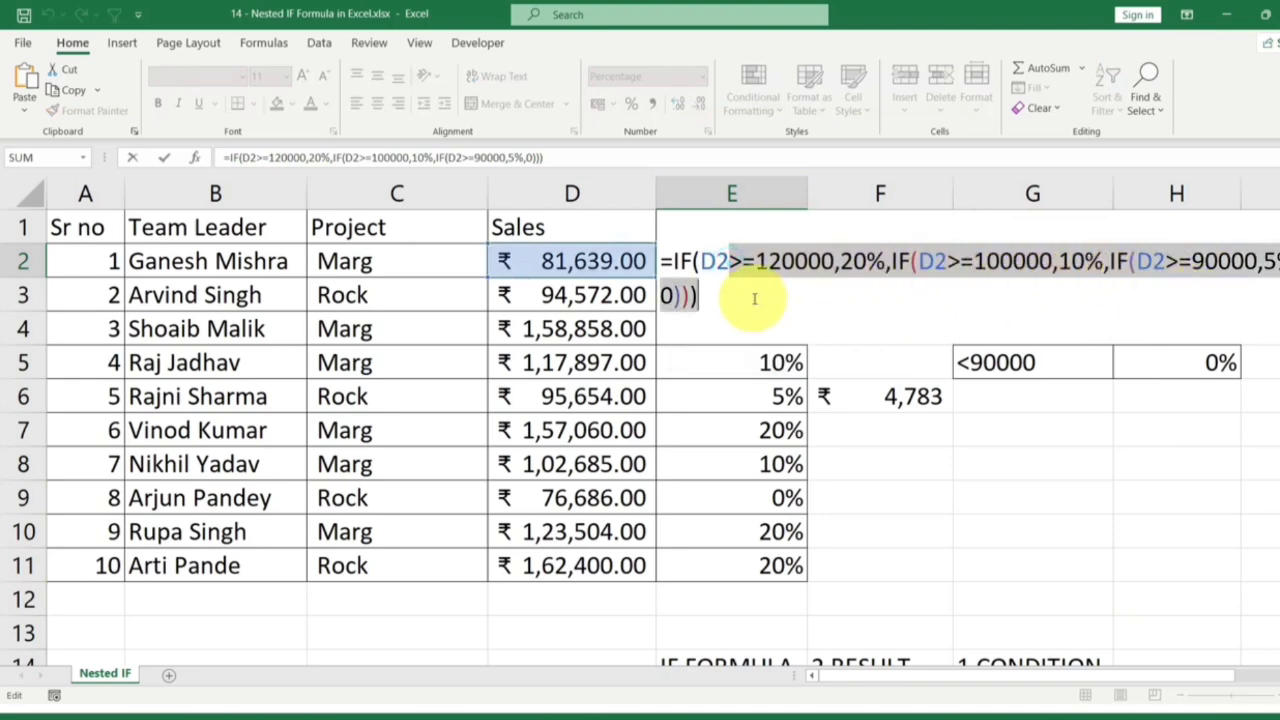
{"action": "key", "text": "Escape"}
{"action": "left_click", "coordinate": [752, 297]}
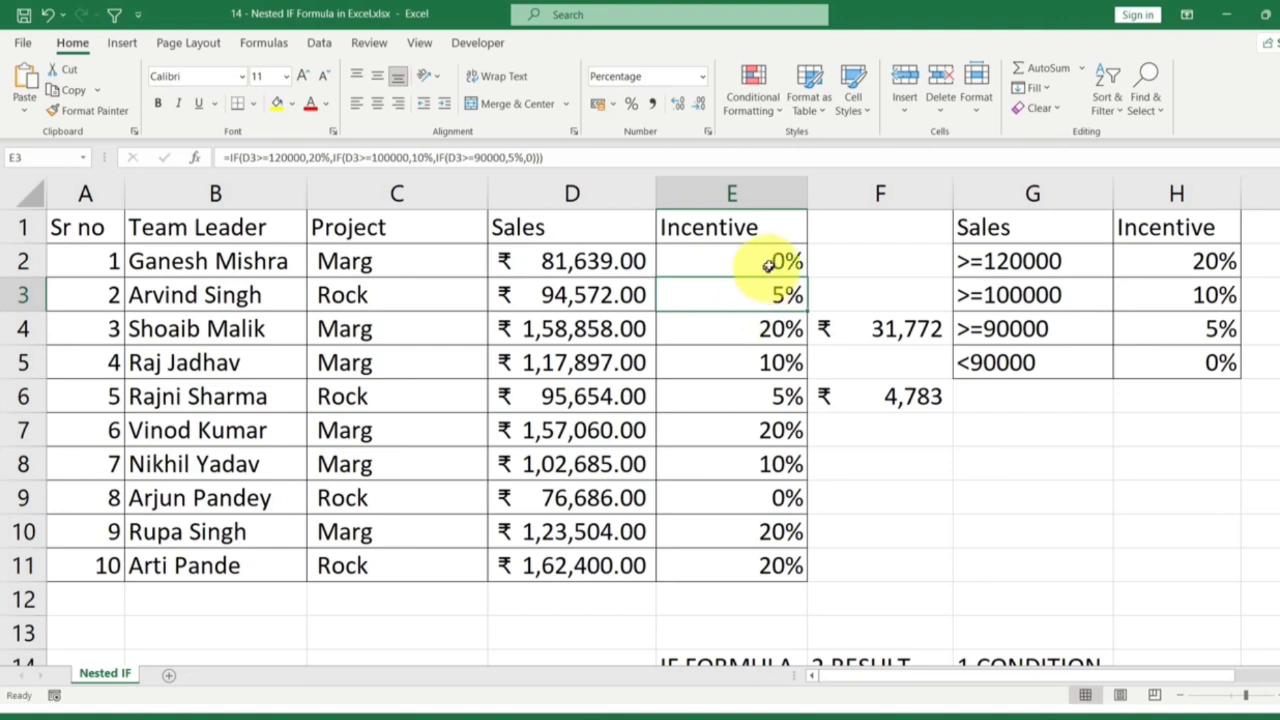
{"action": "double_click", "coordinate": [768, 261]}
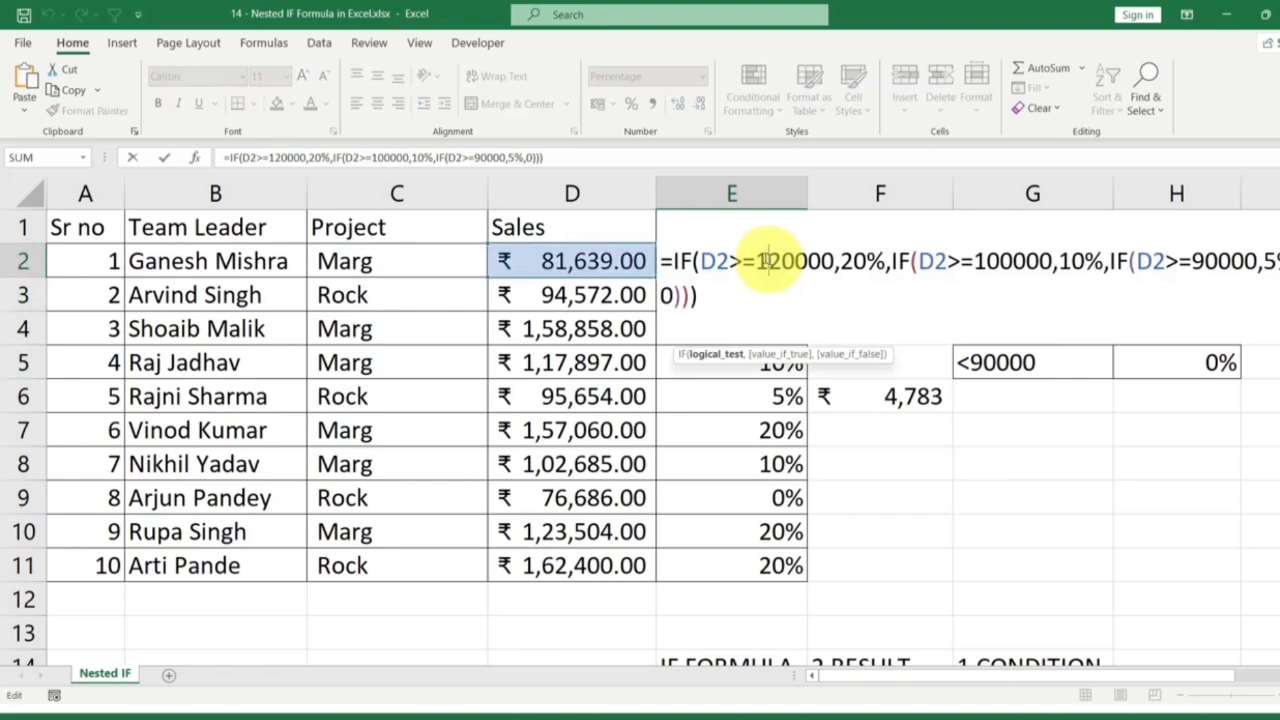
{"action": "key", "text": "Escape"}
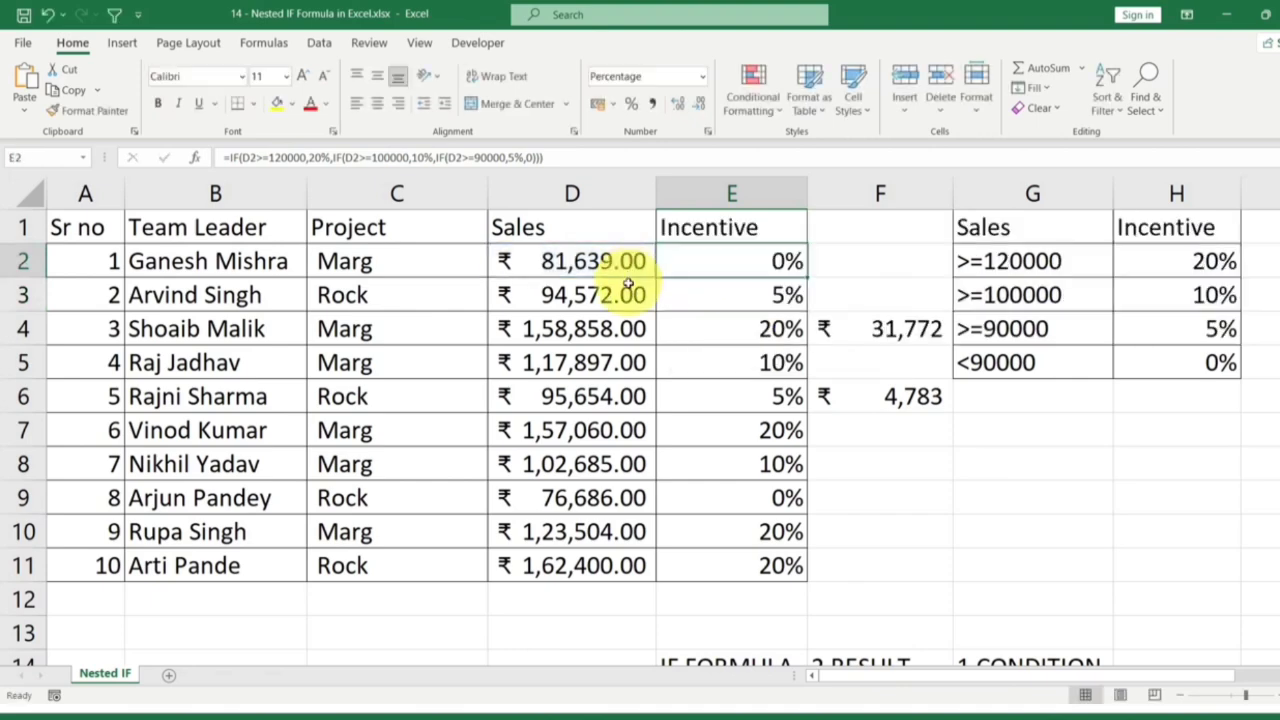
Step: Review the project names in C2:C11
{"action": "left_click_drag", "start_coordinate": [383, 252], "coordinate": [343, 557]}
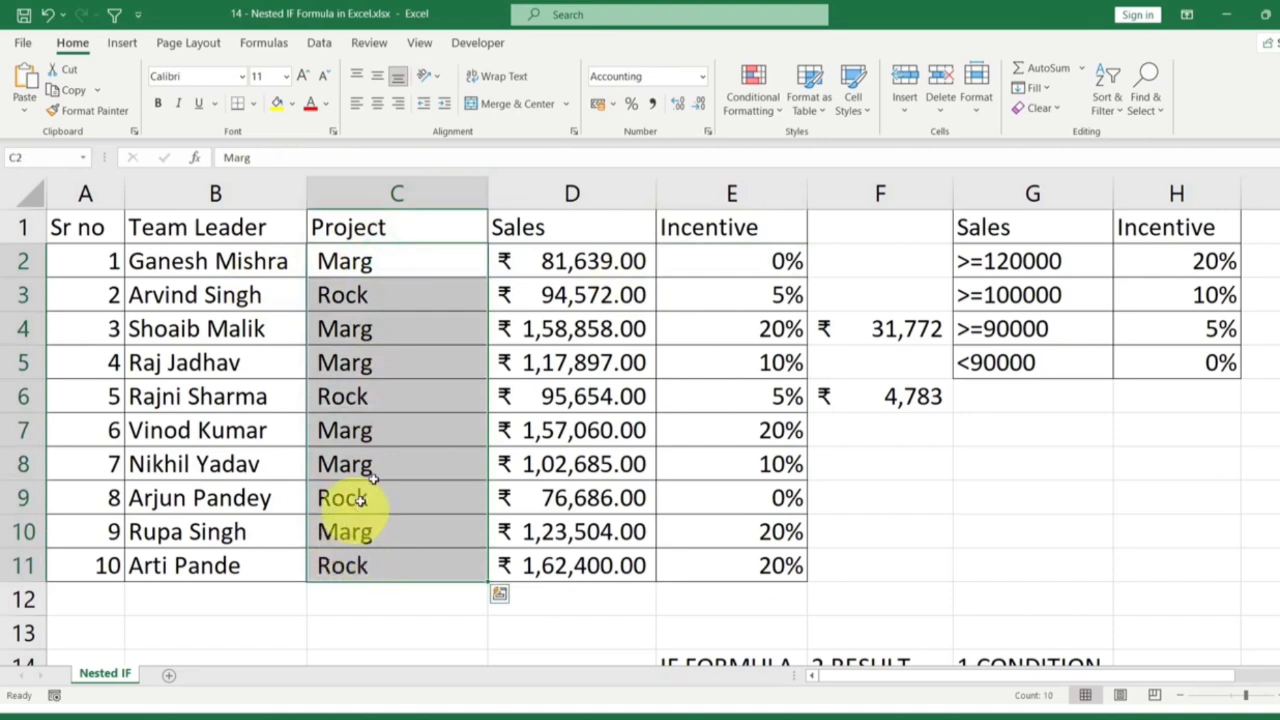
{"action": "left_click", "coordinate": [416, 268]}
{"action": "left_click", "coordinate": [405, 300]}
Step: Replace the project name in C4 with Mark
{"action": "left_click", "coordinate": [400, 330]}
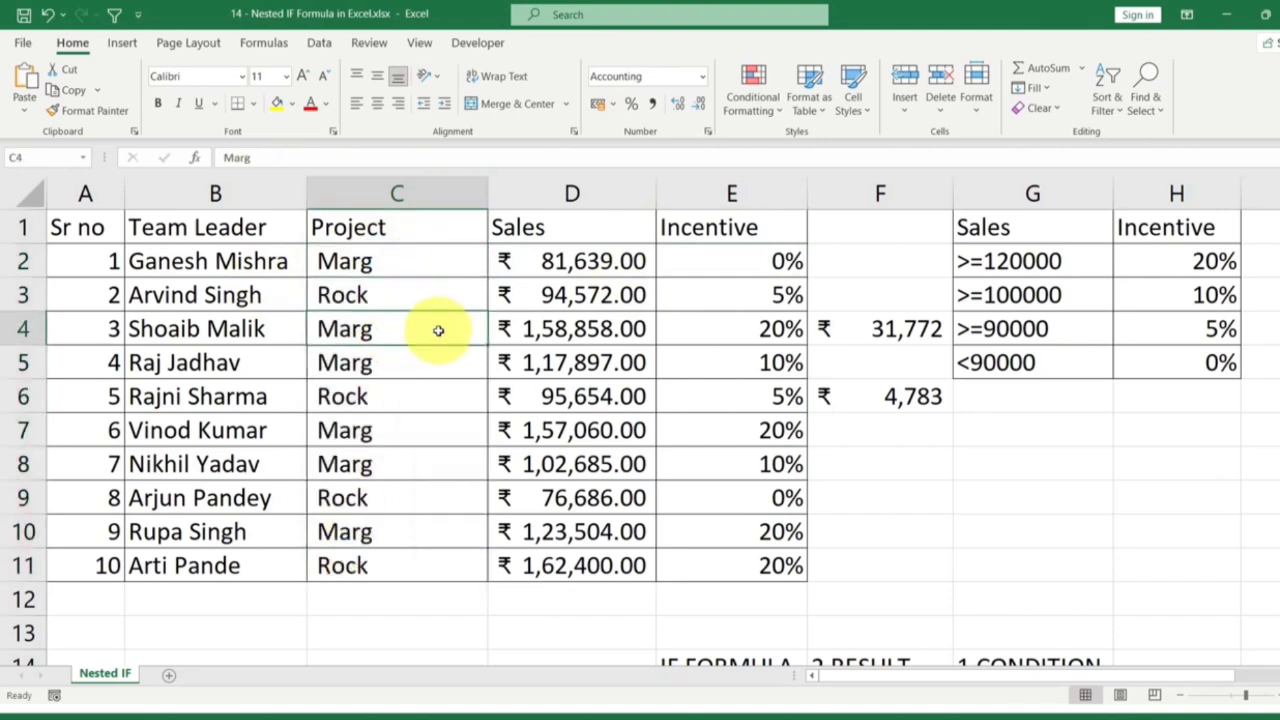
{"action": "type", "text": "t"}
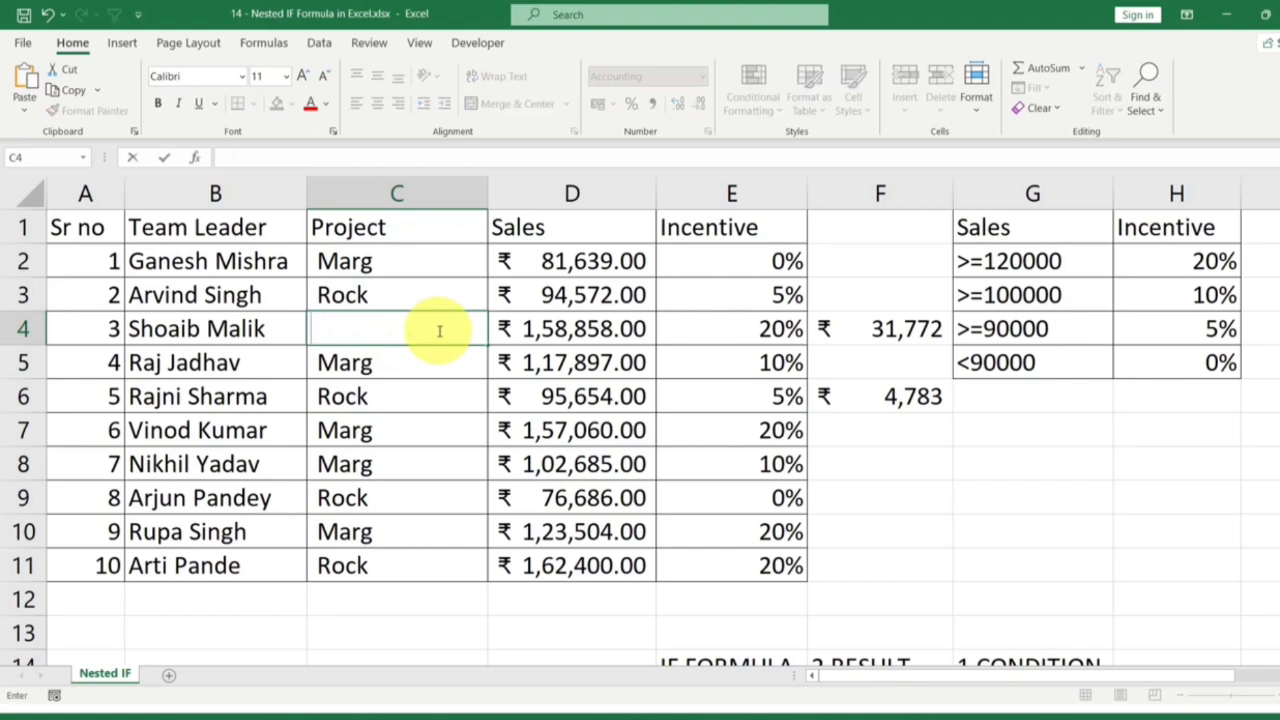
{"action": "type", "text": "r"}
{"action": "key", "text": "BackSpace"}
{"action": "key", "text": "BackSpace"}
{"action": "type", "text": "m"}
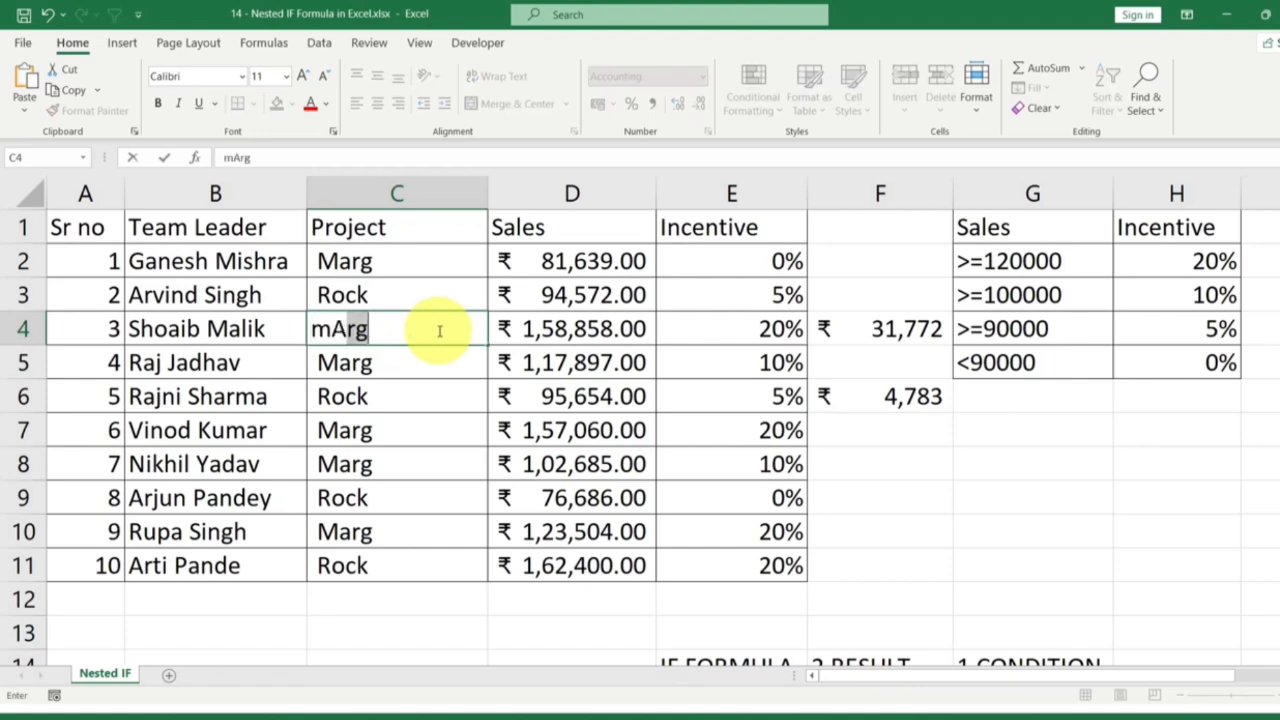
{"action": "type", "text": "ARK"}
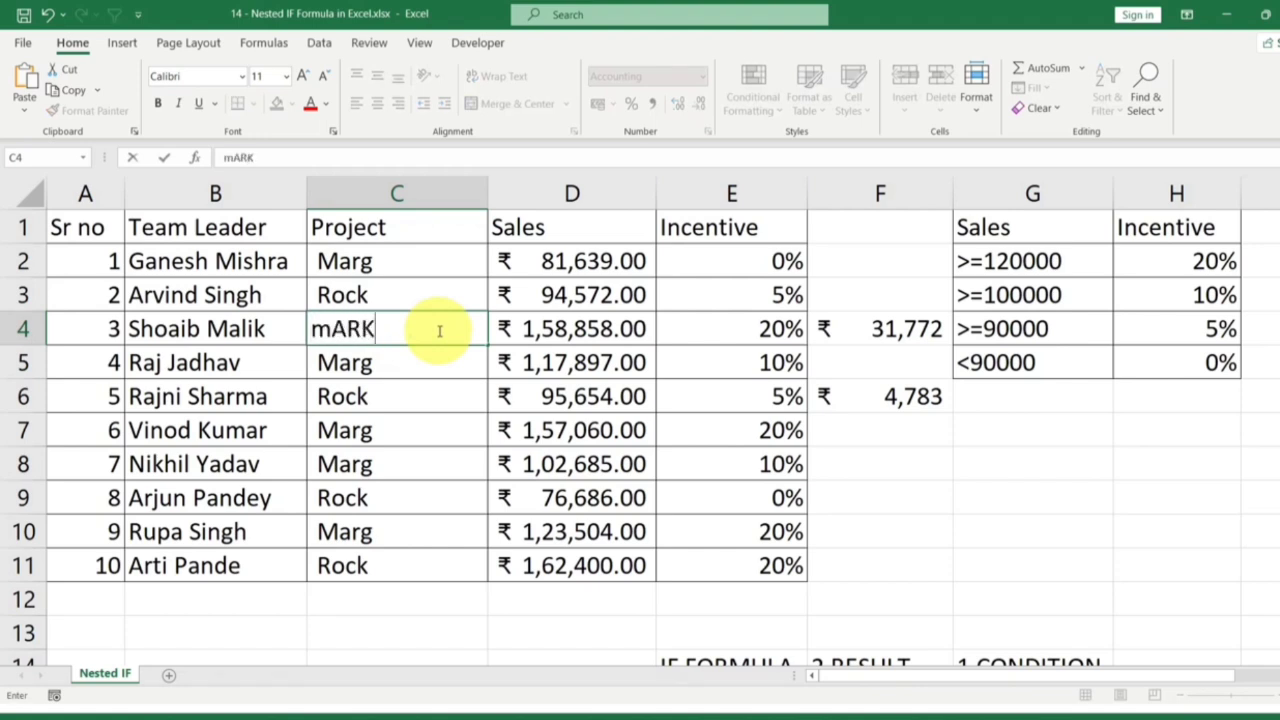
{"action": "key", "text": "BackSpace"}
{"action": "key", "text": "BackSpace"}
{"action": "key", "text": "BackSpace"}
{"action": "key", "text": "BackSpace"}
{"action": "type", "text": "<Ma"}
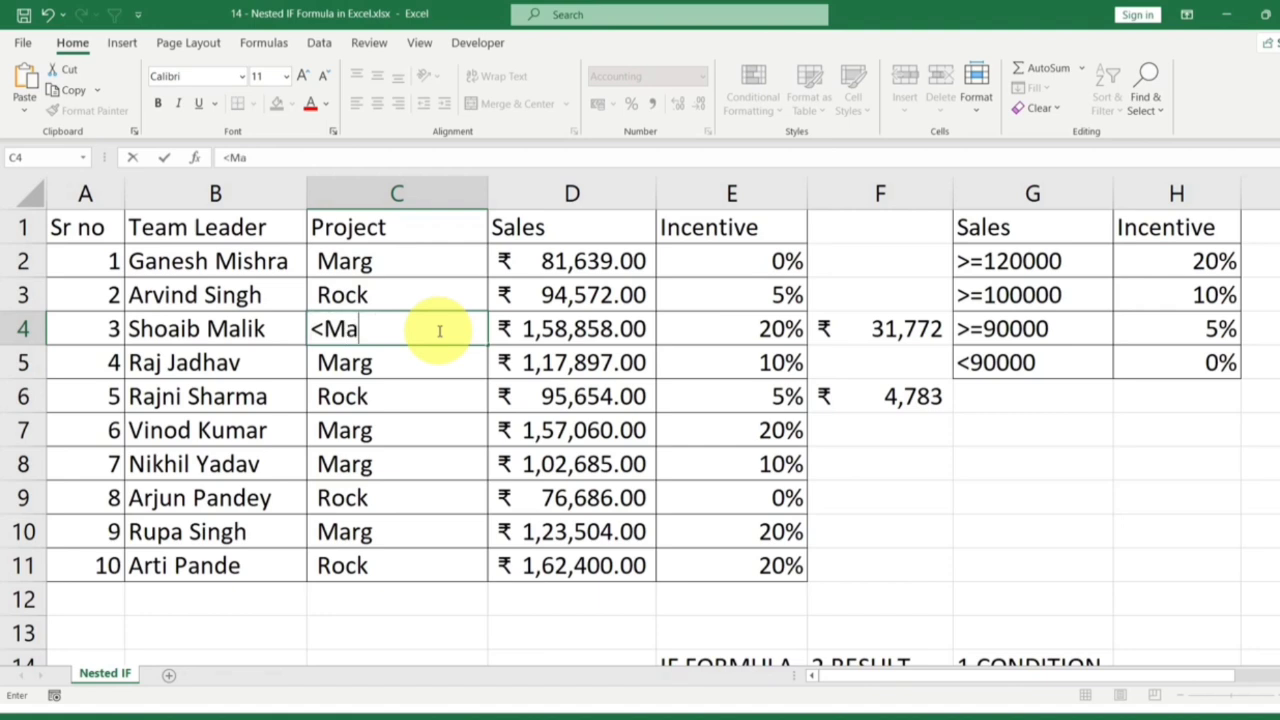
{"action": "key", "text": "BackSpace"}
{"action": "key", "text": "BackSpace"}
{"action": "key", "text": "BackSpace"}
{"action": "type", "text": "Mark"}
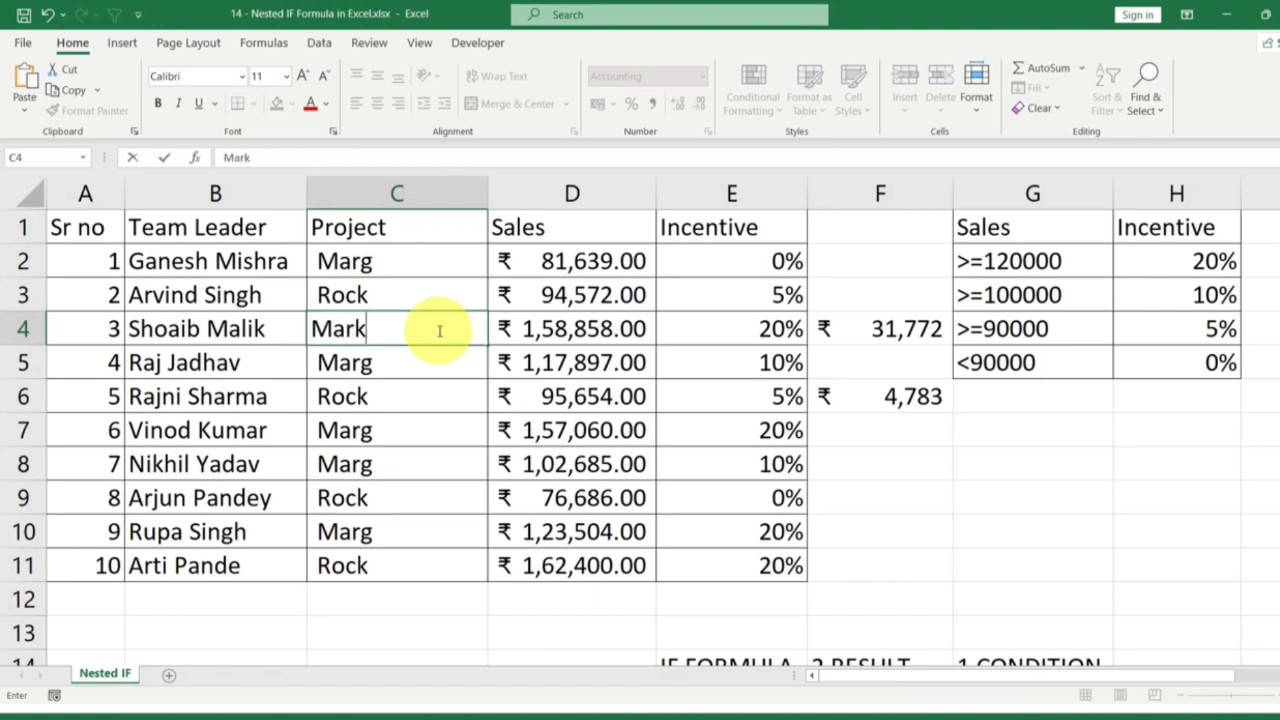
{"action": "key", "text": "Return"}
Step: Compare the project names in C2:C4, and set the project in C4 to Scale
{"action": "left_click", "coordinate": [404, 262]}
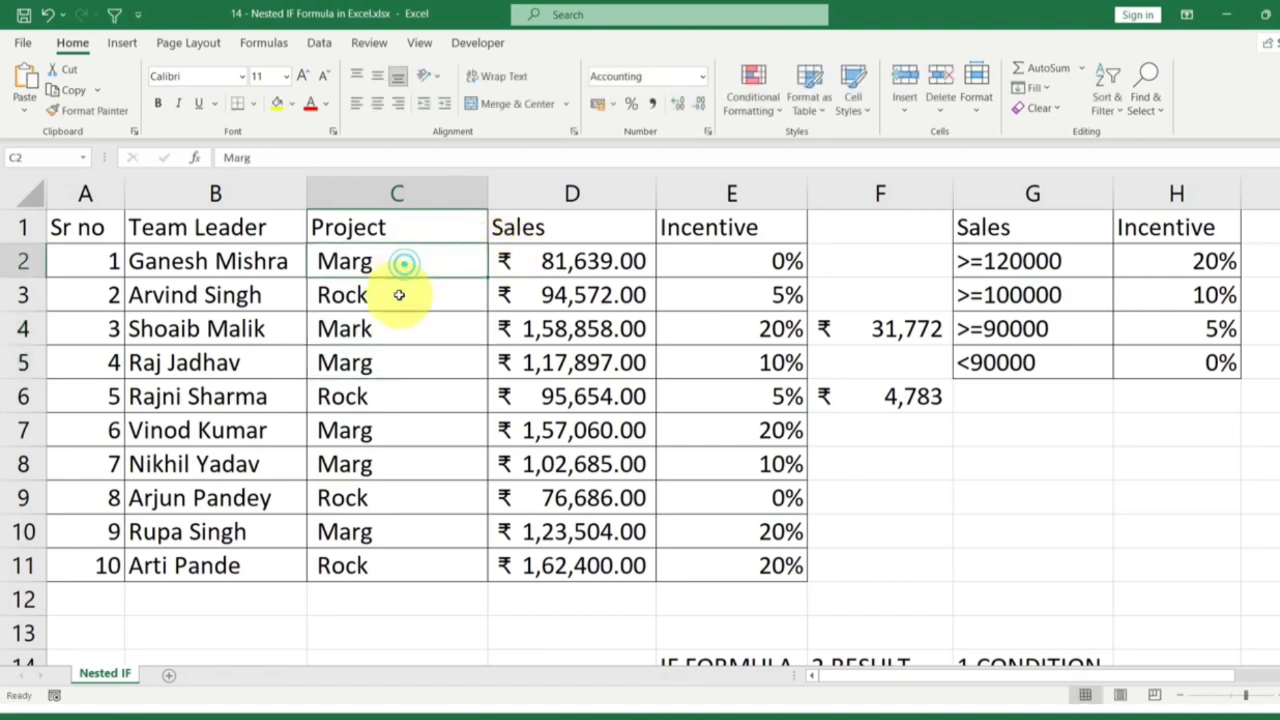
{"action": "left_click", "coordinate": [400, 295]}
{"action": "left_click", "coordinate": [398, 331]}
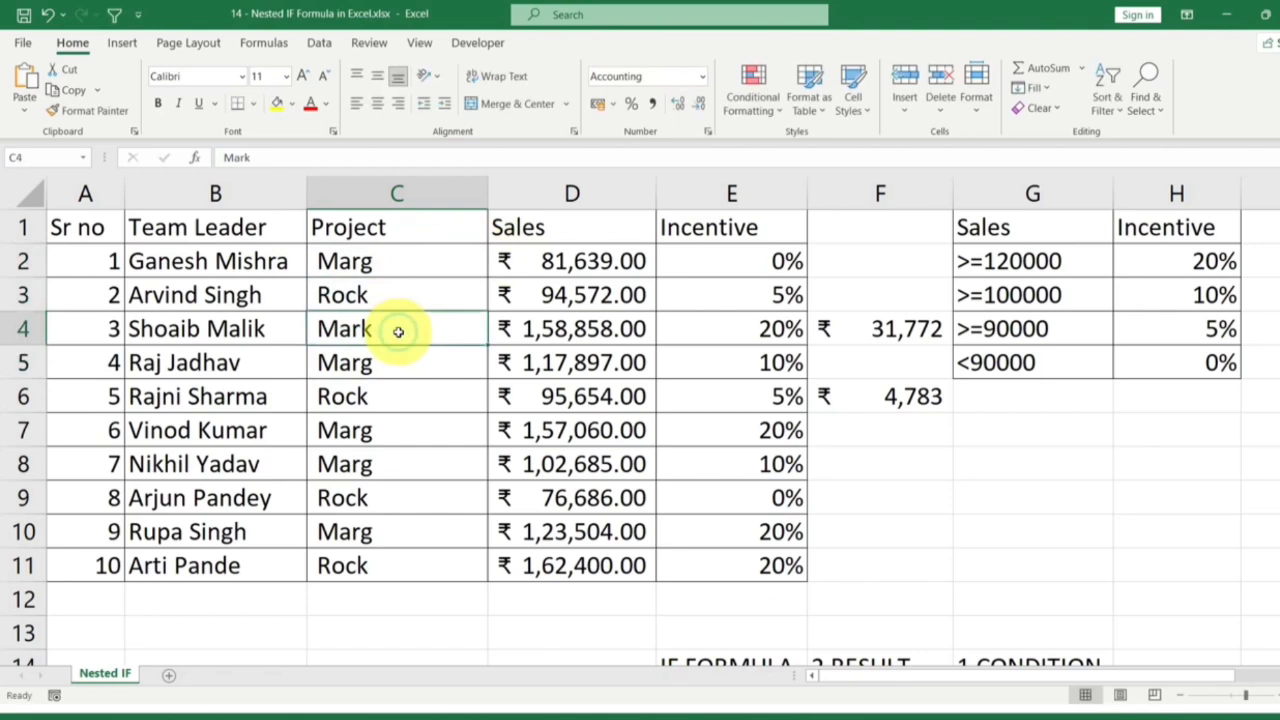
{"action": "left_click", "coordinate": [400, 263]}
{"action": "left_click", "coordinate": [391, 328]}
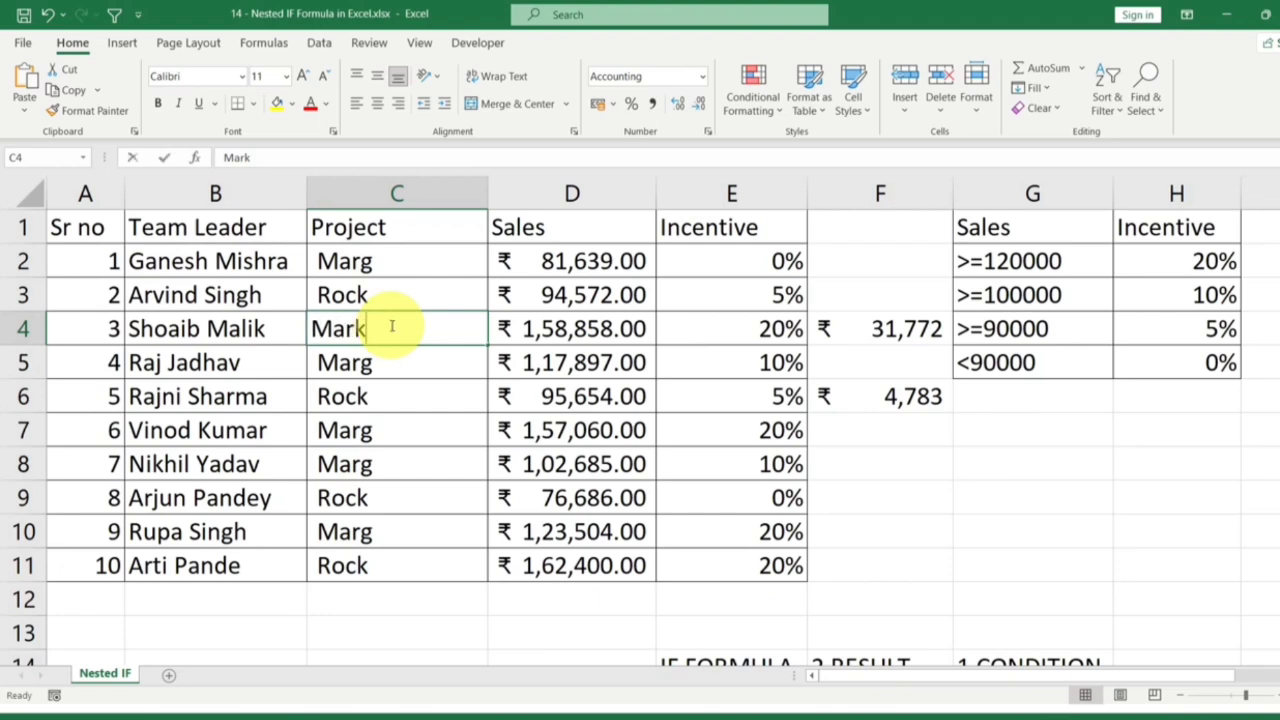
{"action": "type", "text": "Scale"}
{"action": "key", "text": "Return"}
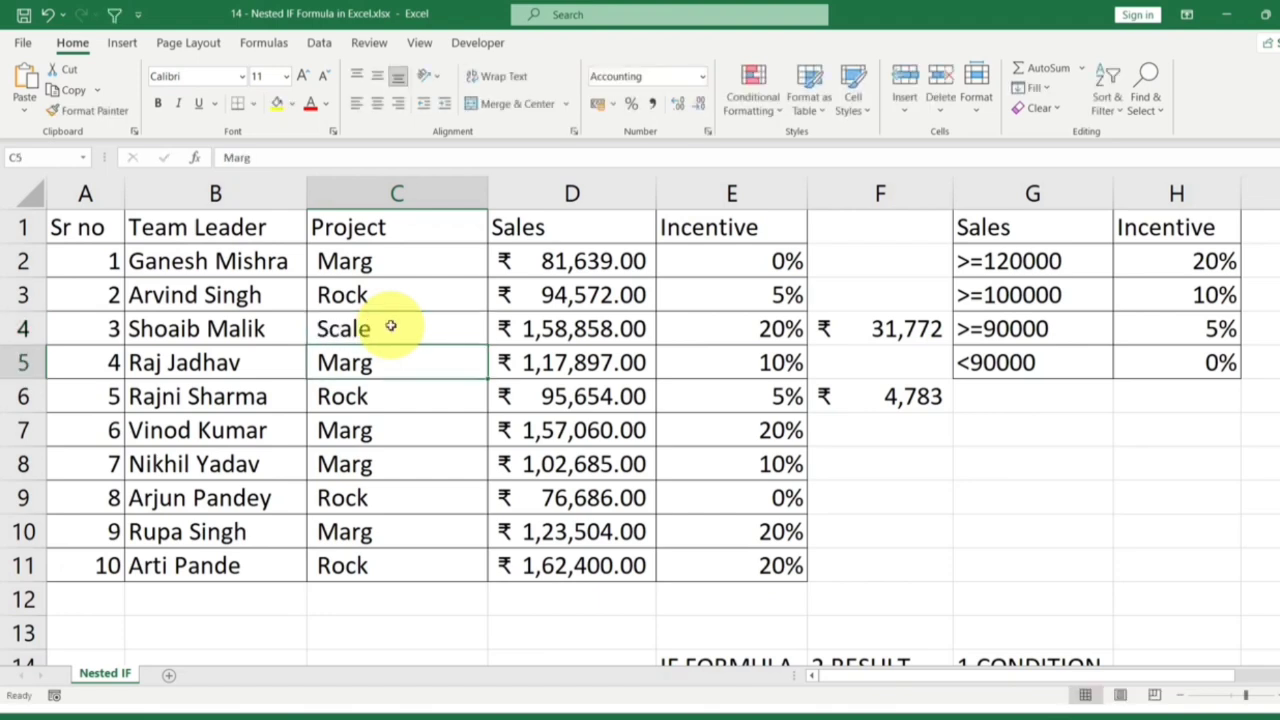
Step: Compare the project names in C2:C4, and clear the old calculations from F2:F8
{"action": "left_click_drag", "start_coordinate": [412, 250], "coordinate": [409, 316]}
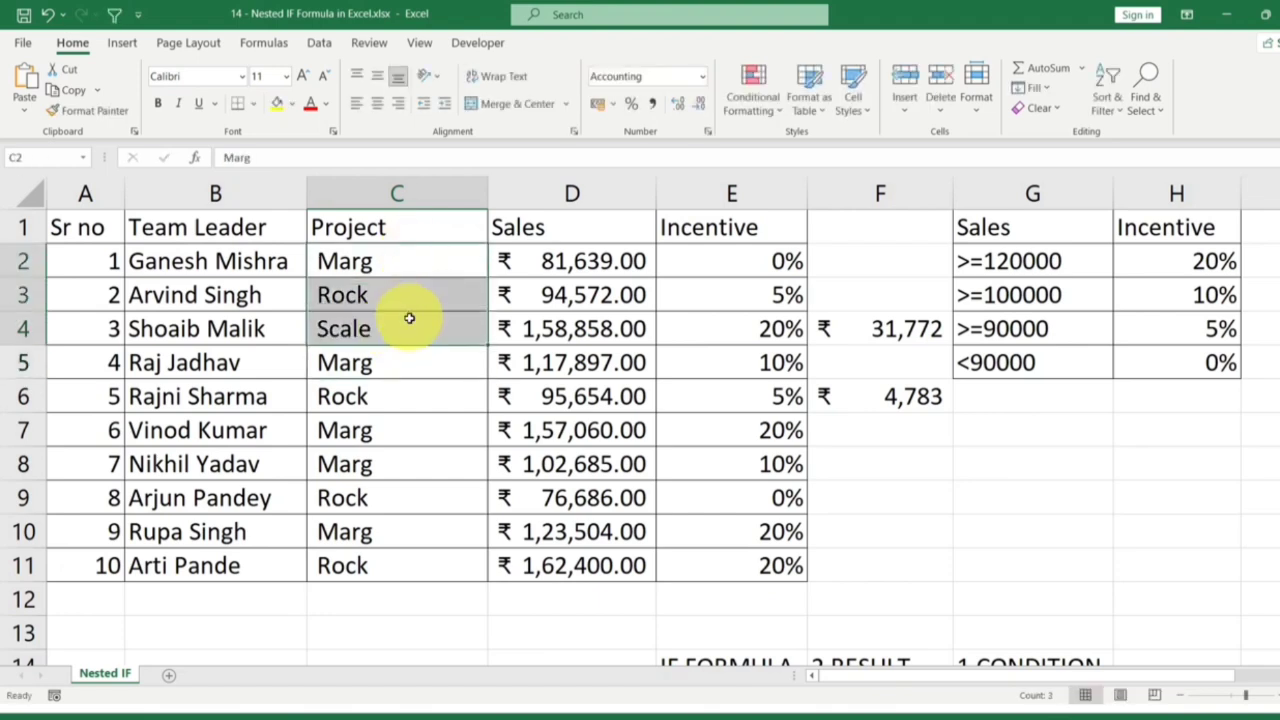
{"action": "left_click", "coordinate": [409, 316]}
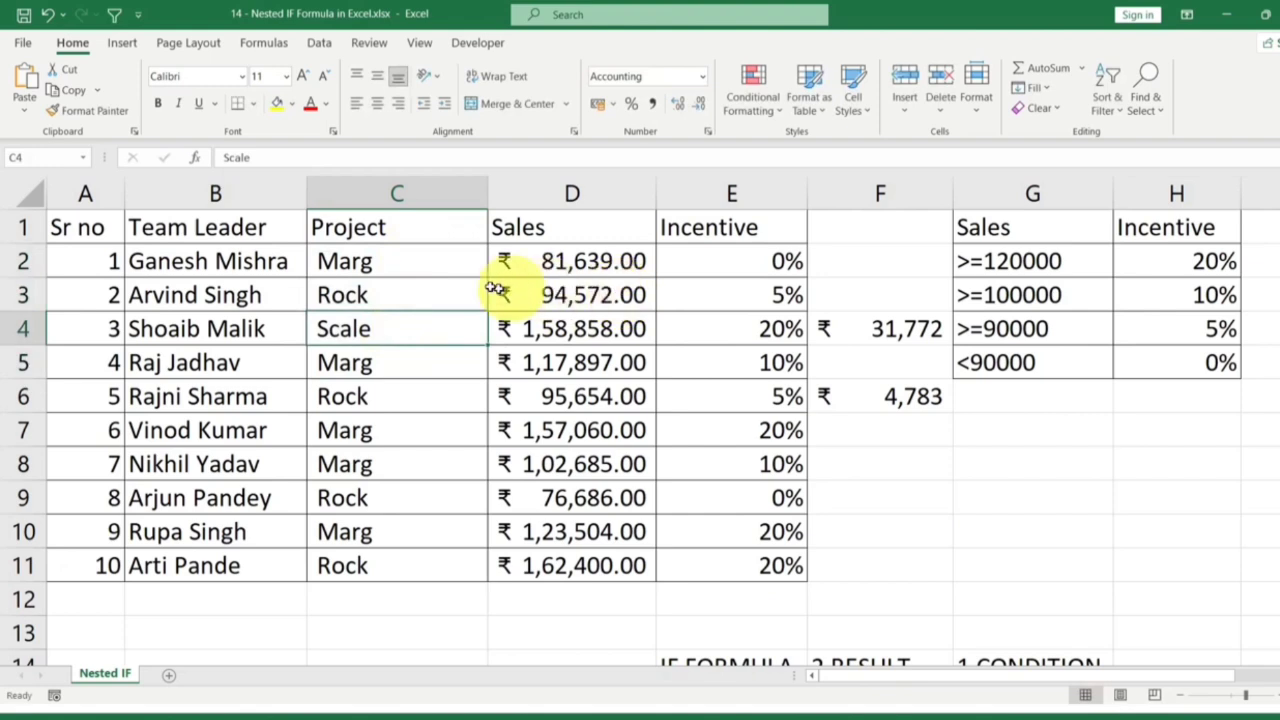
{"action": "left_click_drag", "start_coordinate": [457, 258], "coordinate": [457, 316]}
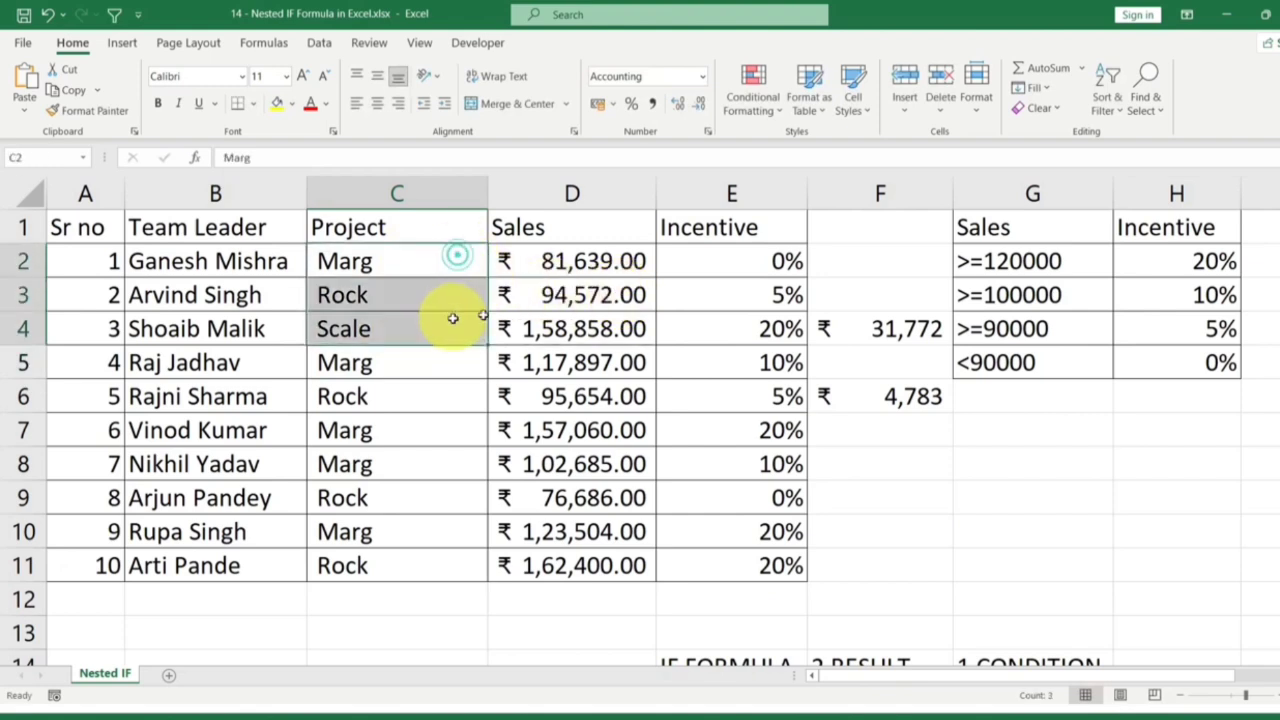
{"action": "left_click_drag", "start_coordinate": [888, 248], "coordinate": [894, 463]}
{"action": "key", "text": "Delete"}
Step: Start an IF formula in F2 that tests whether the project in C2 equals "Marg"
{"action": "left_click", "coordinate": [860, 259]}
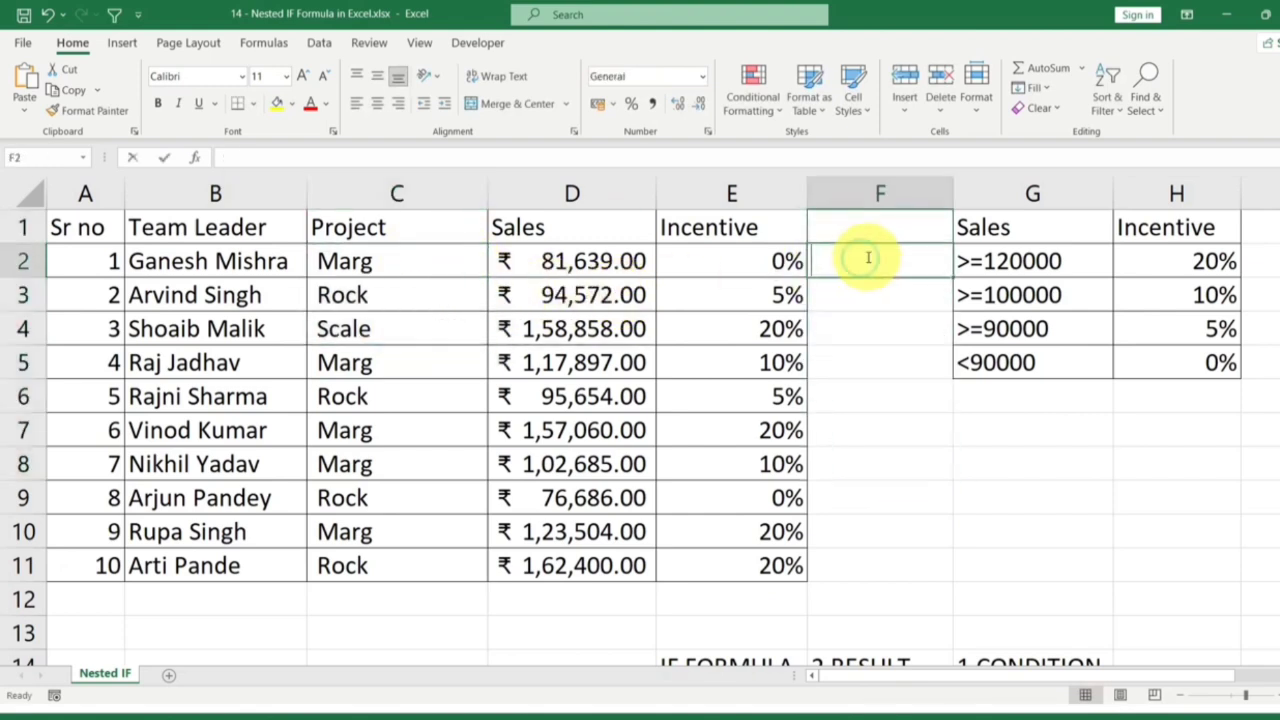
{"action": "type", "text": "=if("}
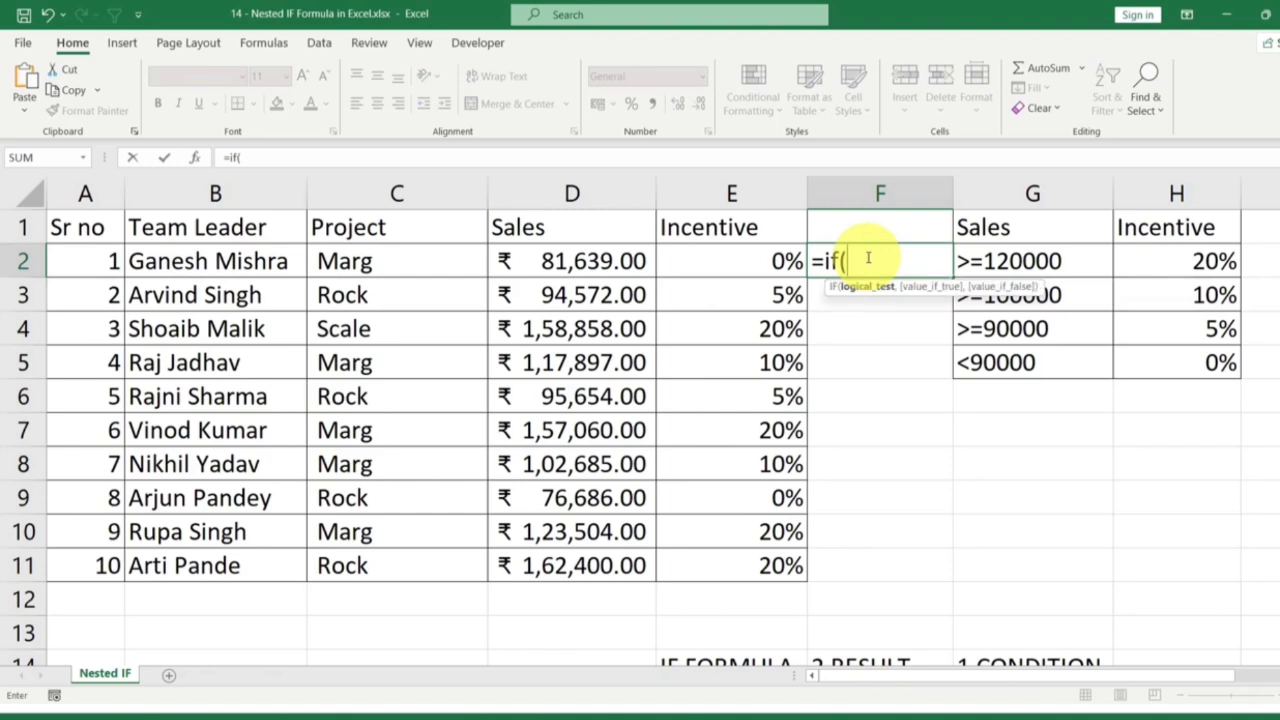
{"action": "left_click", "coordinate": [425, 258]}
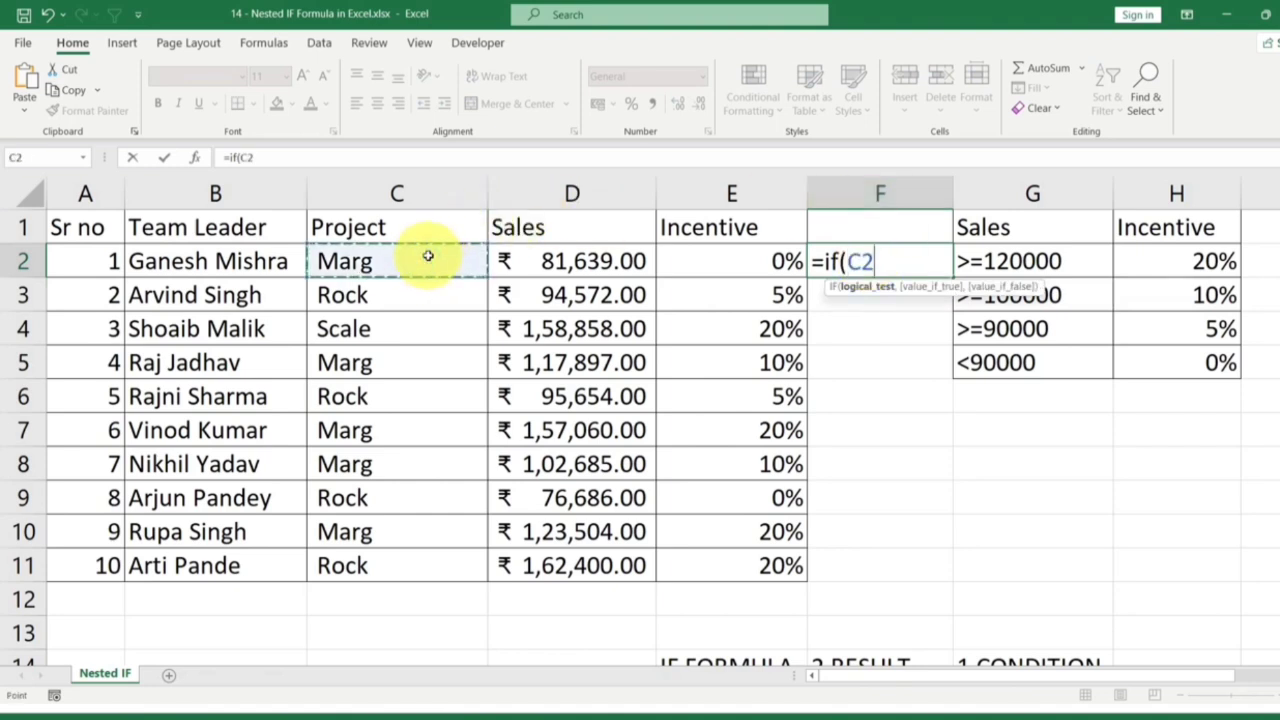
{"action": "type", "text": "="}
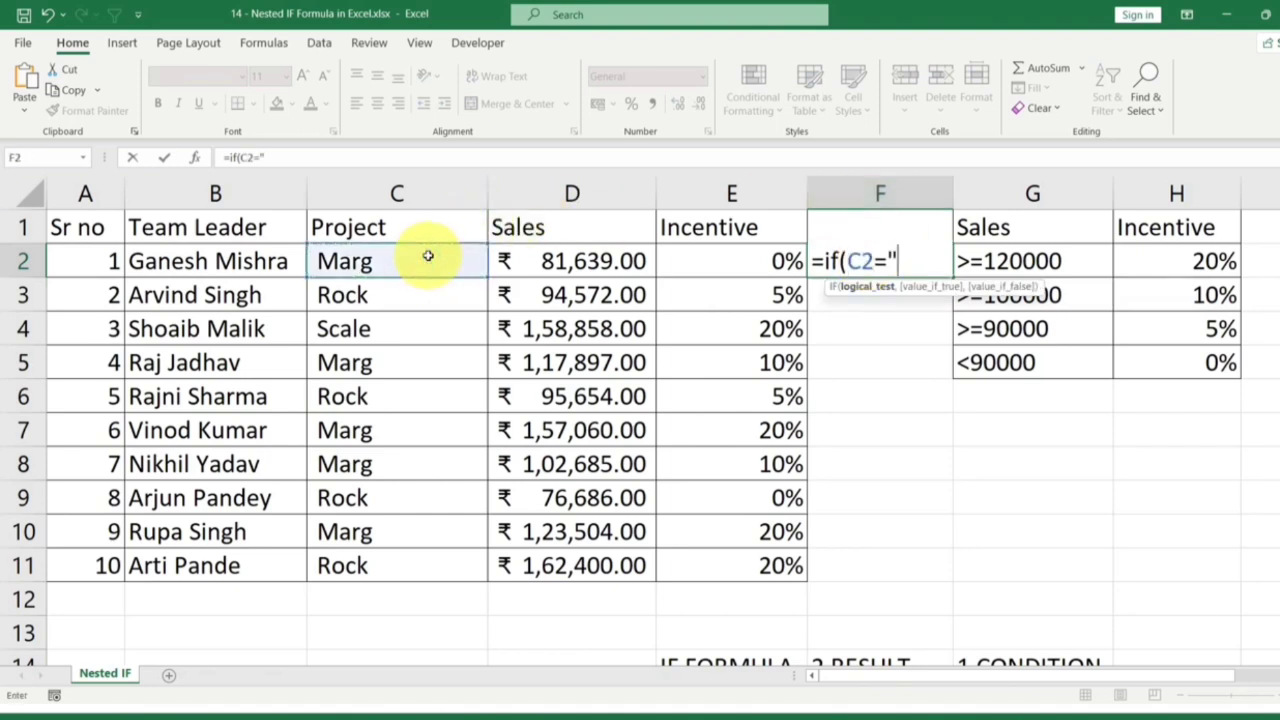
{"action": "type", "text": "\"Marg"}
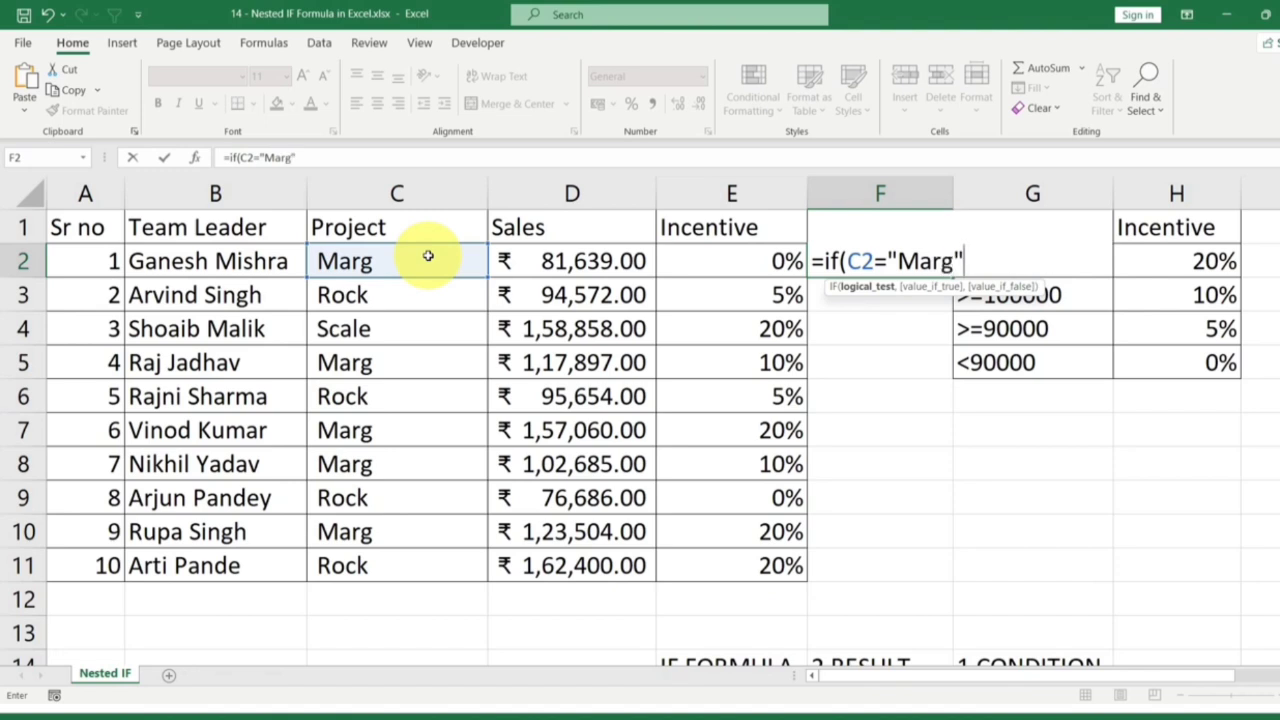
{"action": "type", "text": "\","}
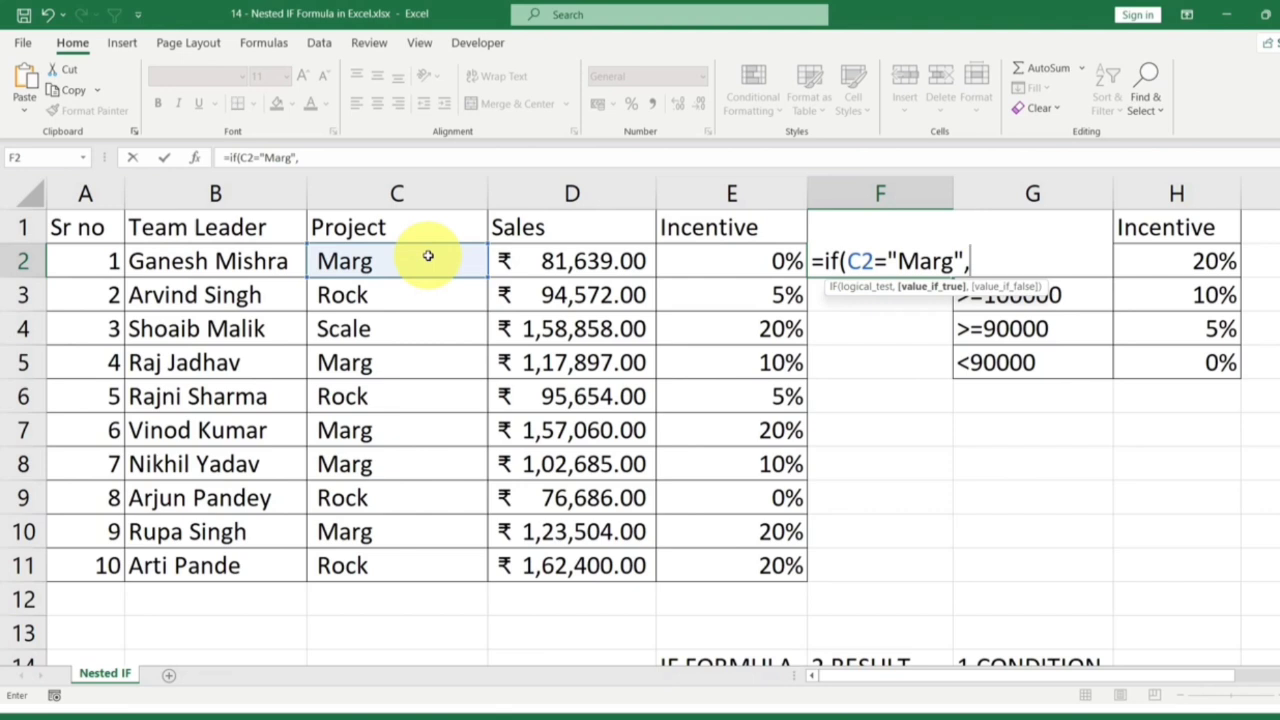
{"action": "type", "text": "Project1"}
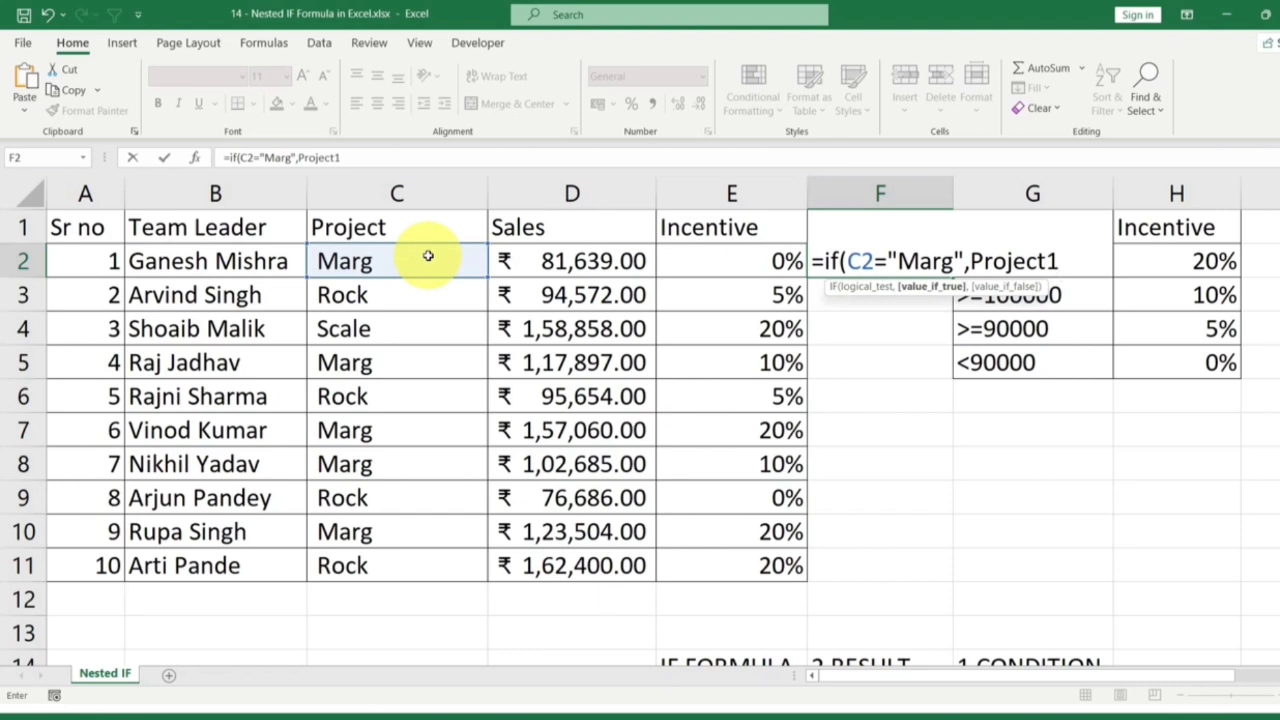
{"action": "key", "text": "BackSpace"}
{"action": "key", "text": "BackSpace"}
{"action": "key", "text": "BackSpace"}
{"action": "key", "text": "BackSpace"}
{"action": "key", "text": "BackSpace"}
{"action": "key", "text": "BackSpace"}
{"action": "key", "text": "BackSpace"}
{"action": "key", "text": "BackSpace"}
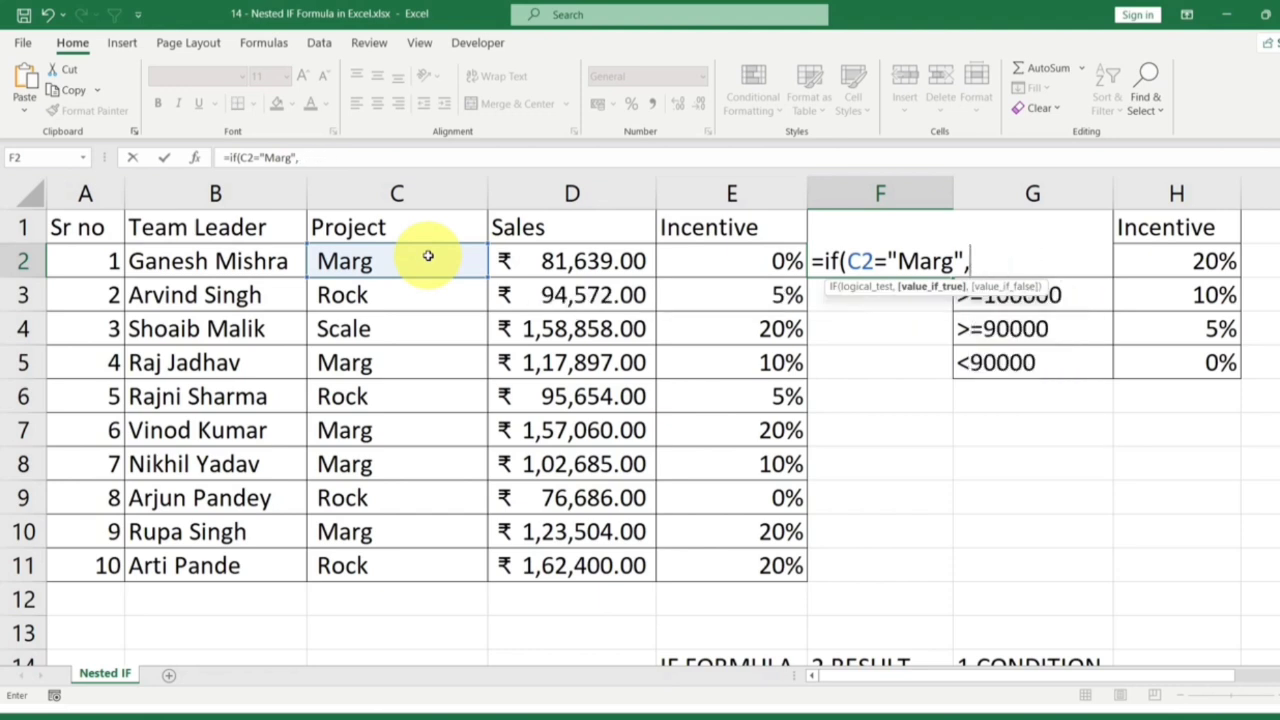
Step: Return "Project1" as the value if true, and nest a second IF testing whether C2 equals "Rock"
{"action": "type", "text": "\"Project"}
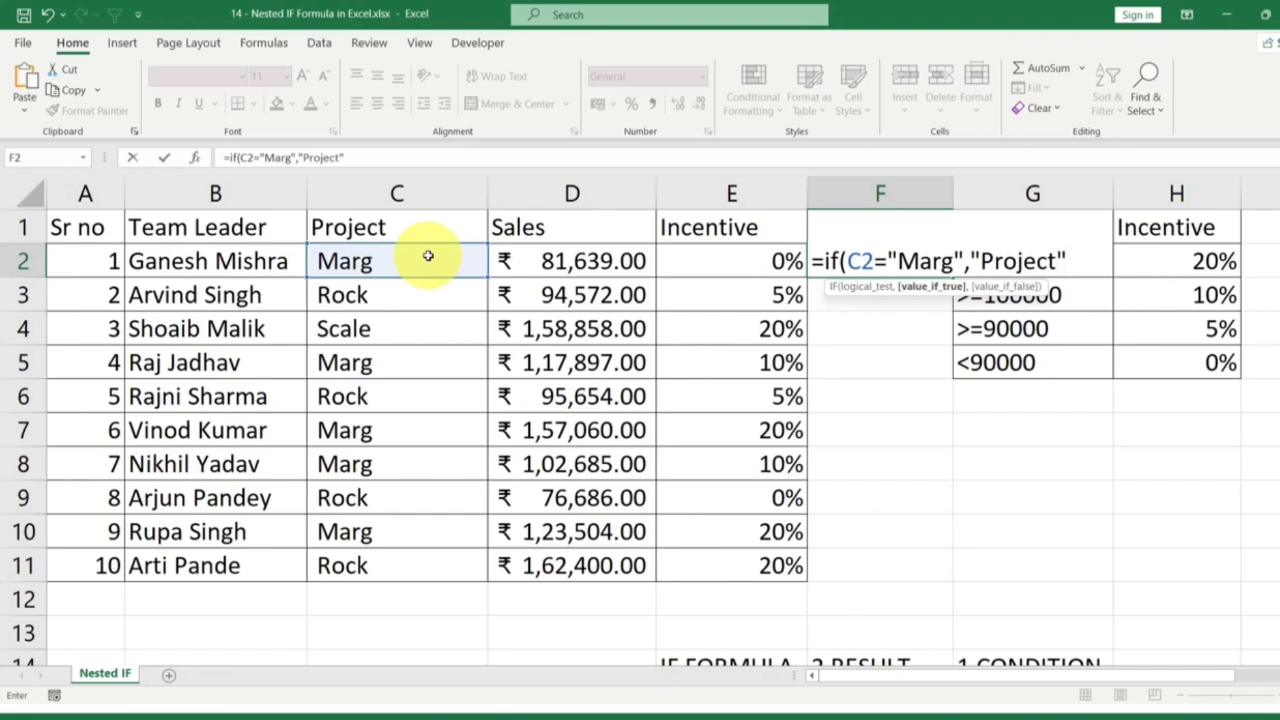
{"action": "type", "text": "1\",If"}
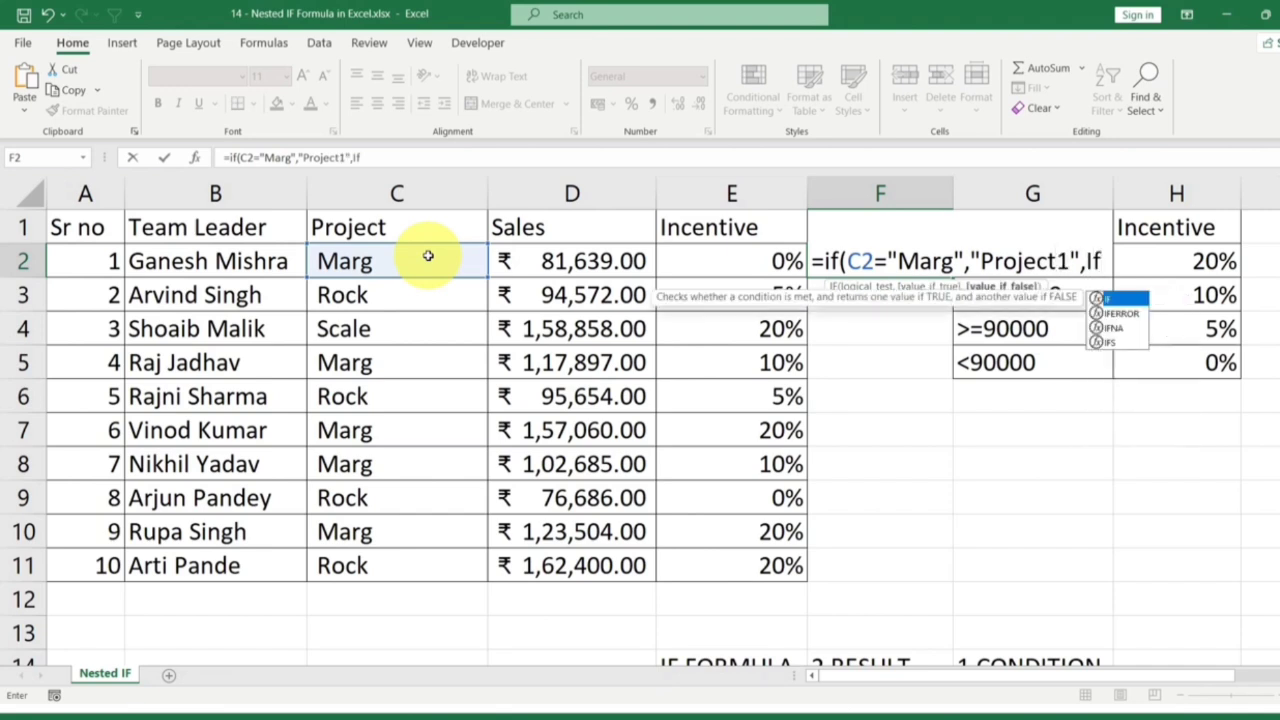
{"action": "type", "text": "("}
{"action": "left_click", "coordinate": [368, 258]}
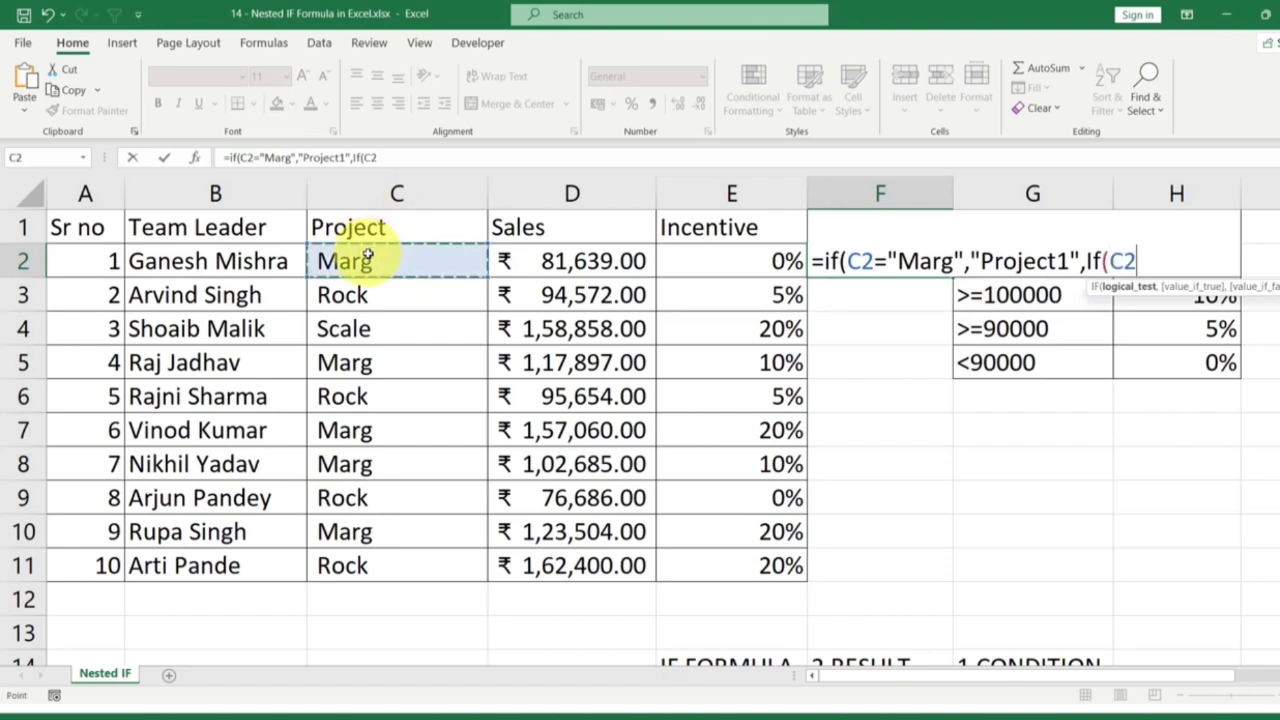
{"action": "type", "text": "=\""}
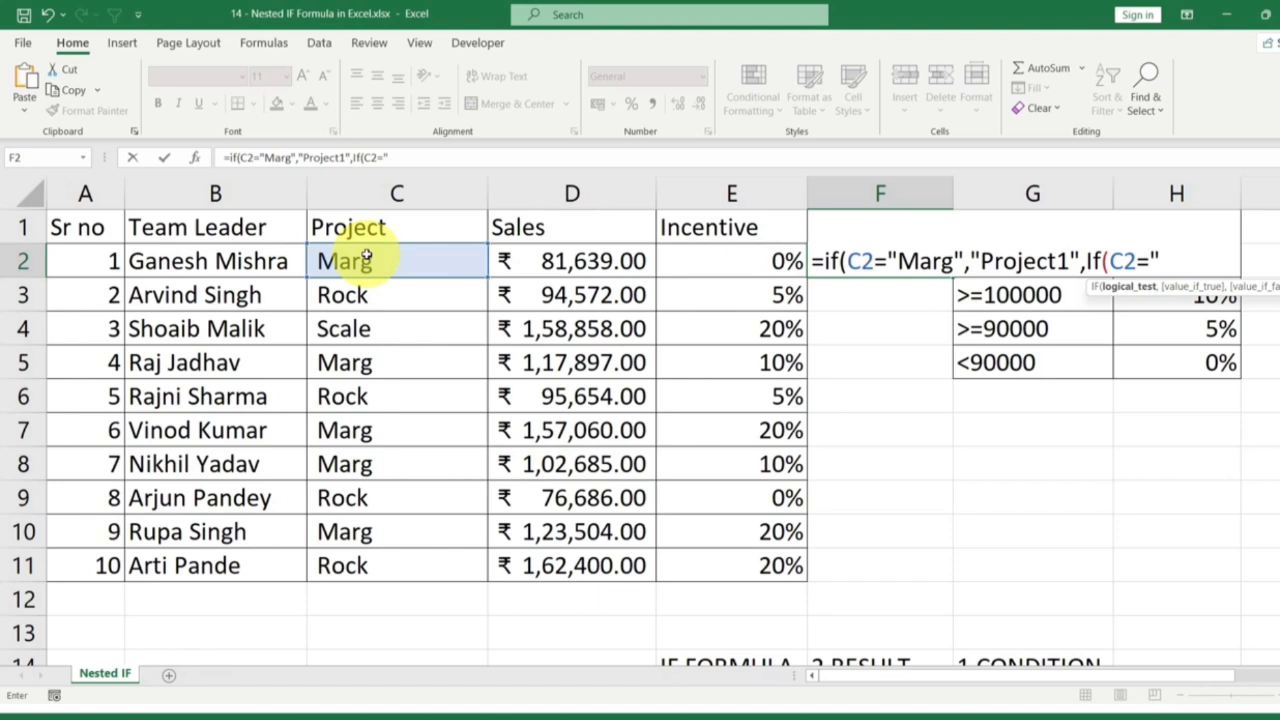
{"action": "type", "text": "Rock\""}
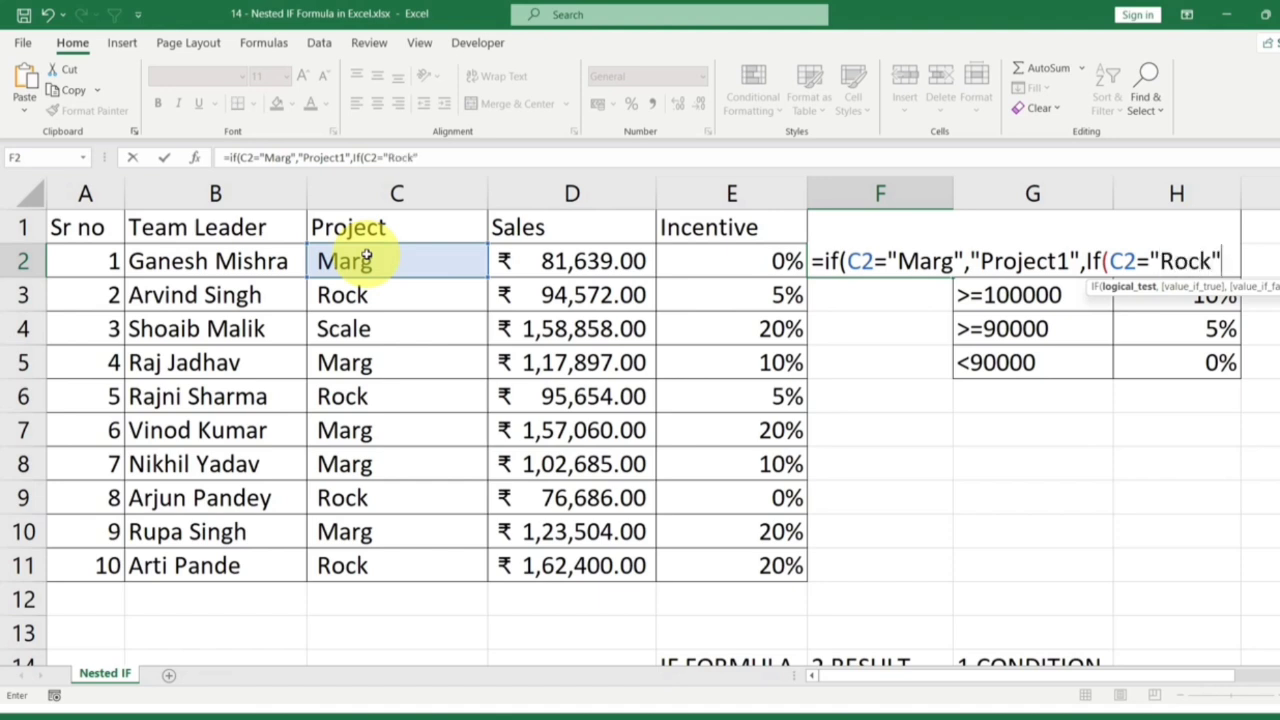
{"action": "type", "text": ","}
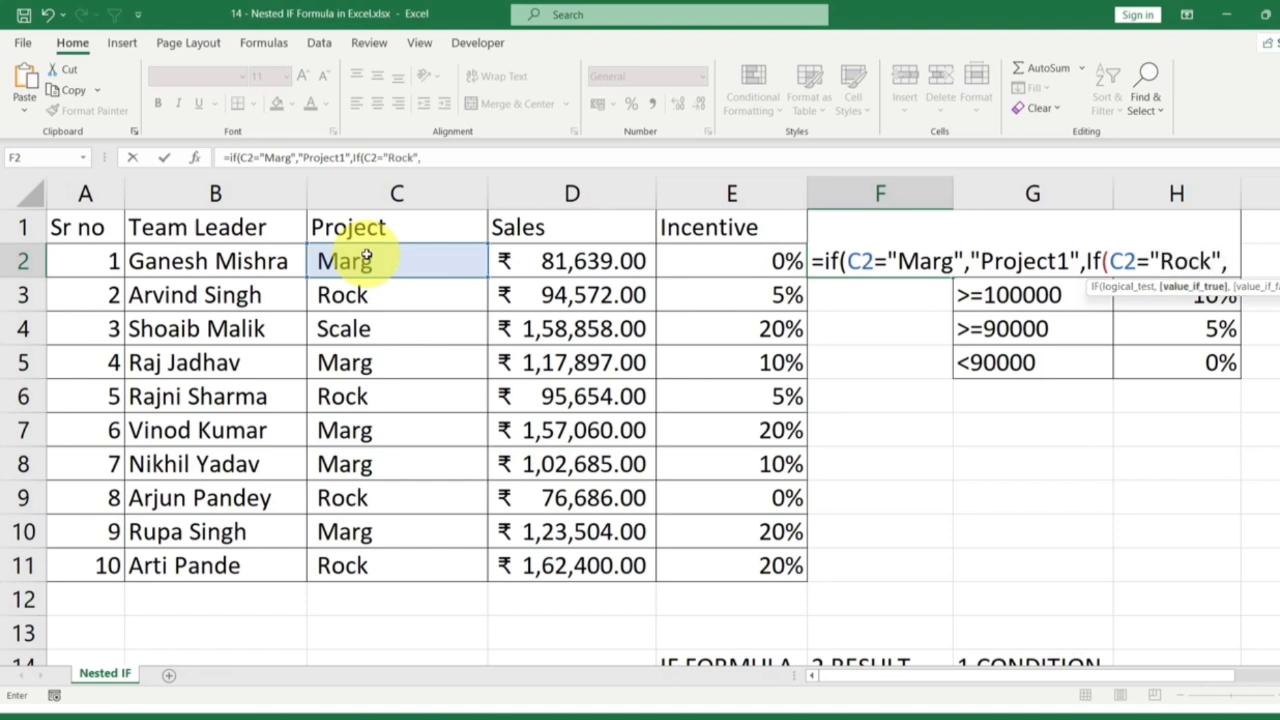
Step: Give the nested IF the value-if-true text "Project-2", spelled with only the first letter capitalized
{"action": "type", "text": "\"pro"}
{"action": "key", "text": "BackSpace"}
{"action": "key", "text": "BackSpace"}
{"action": "key", "text": "BackSpace"}
{"action": "type", "text": "pRO"}
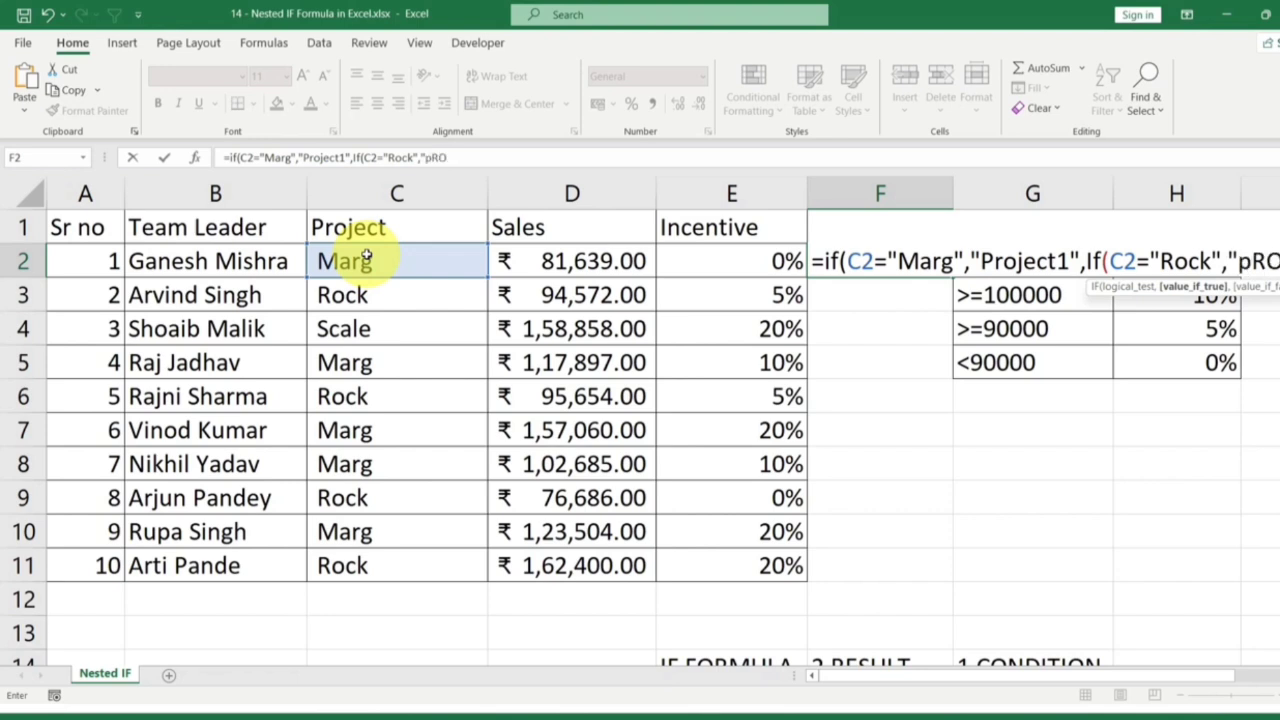
{"action": "key", "text": "BackSpace"}
{"action": "key", "text": "BackSpace"}
{"action": "key", "text": "BackSpace"}
{"action": "type", "text": "Projec"}
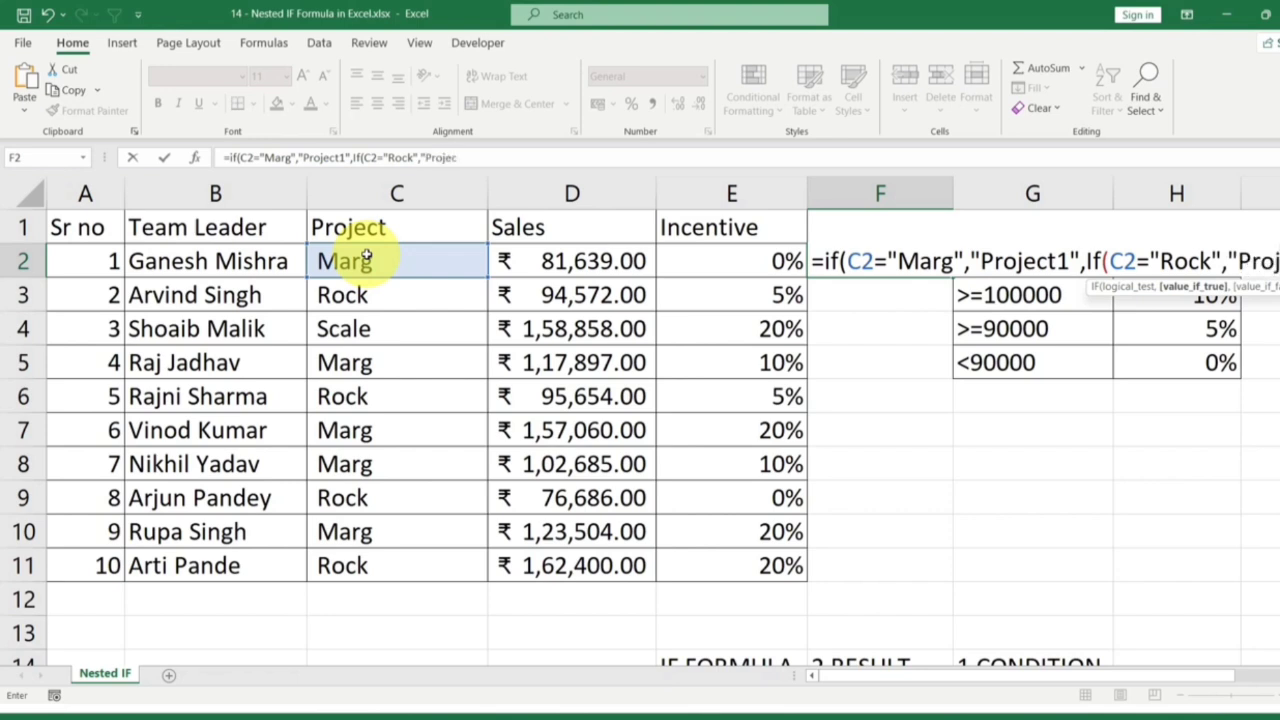
{"action": "type", "text": "t-2"}
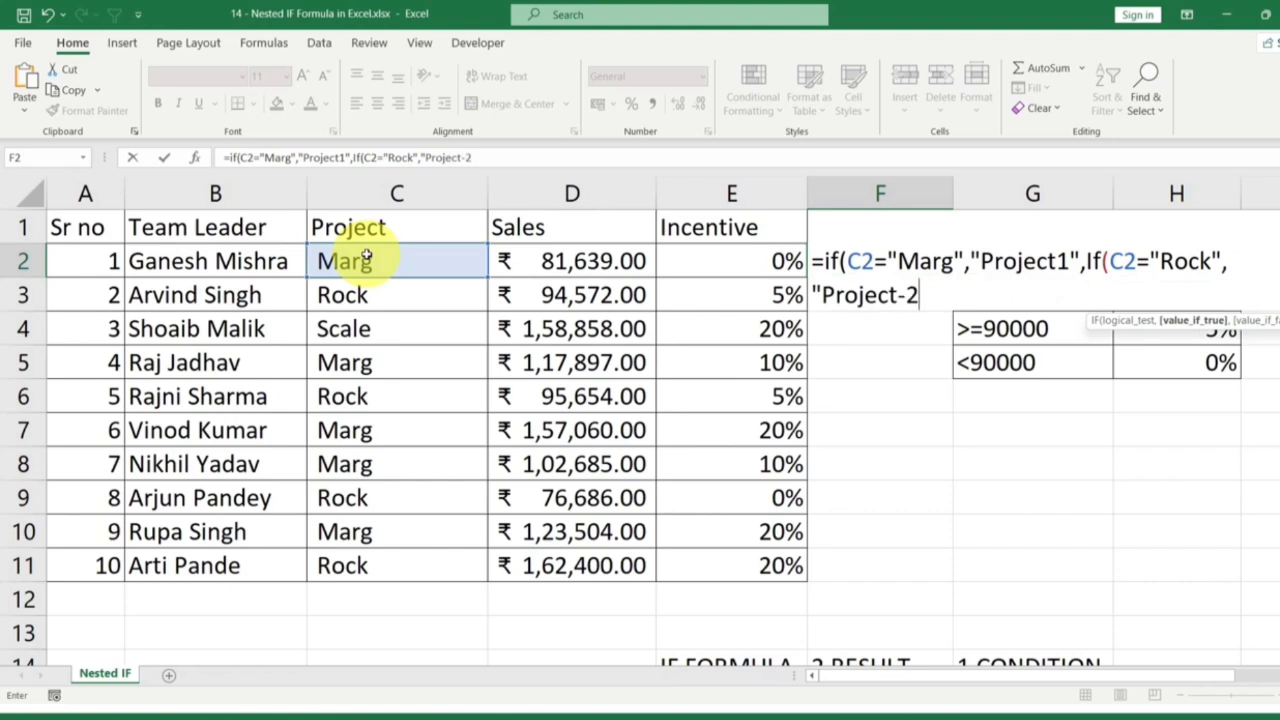
{"action": "type", "text": "\","}
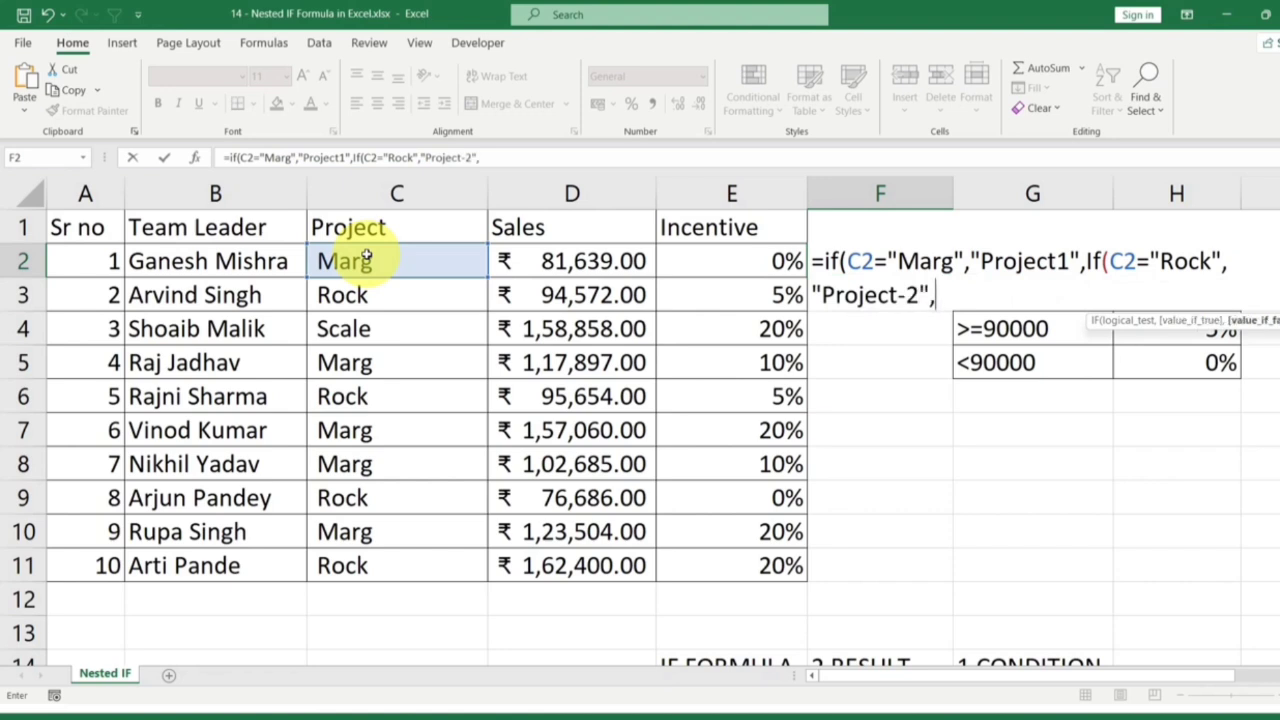
{"action": "type", "text": "If("}
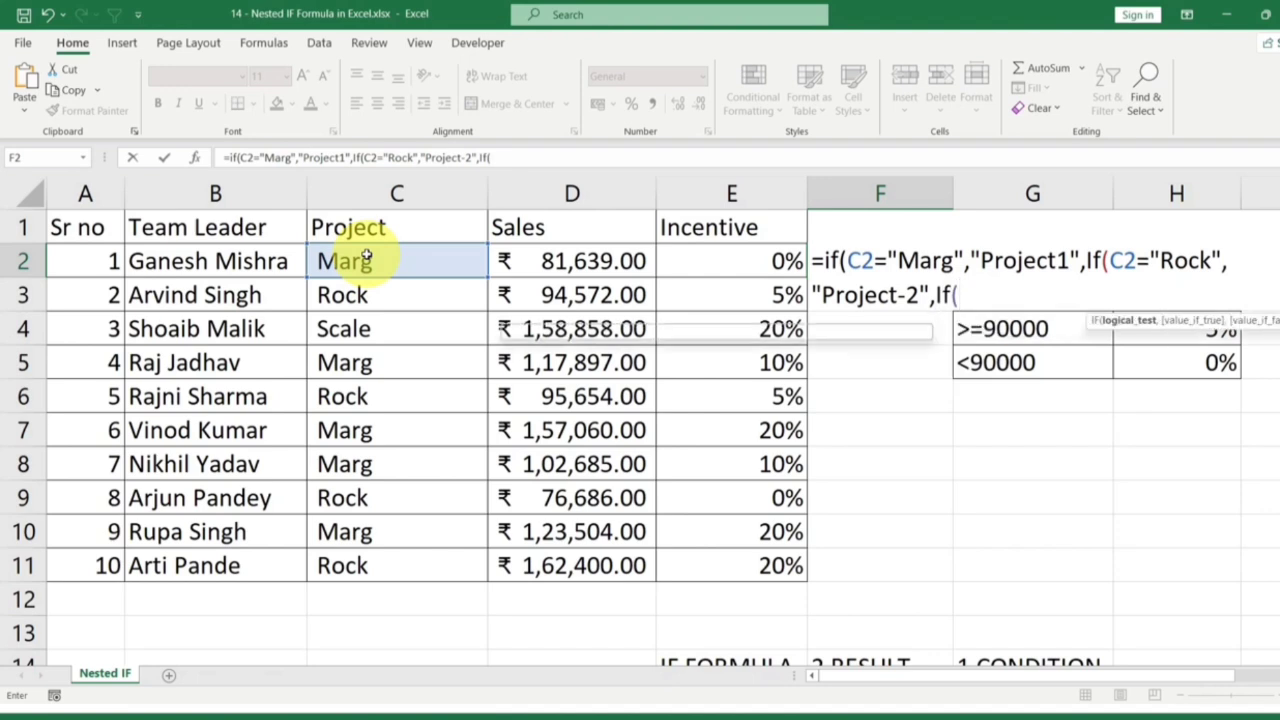
{"action": "key", "text": "BackSpace"}
{"action": "key", "text": "BackSpace"}
{"action": "key", "text": "BackSpace"}
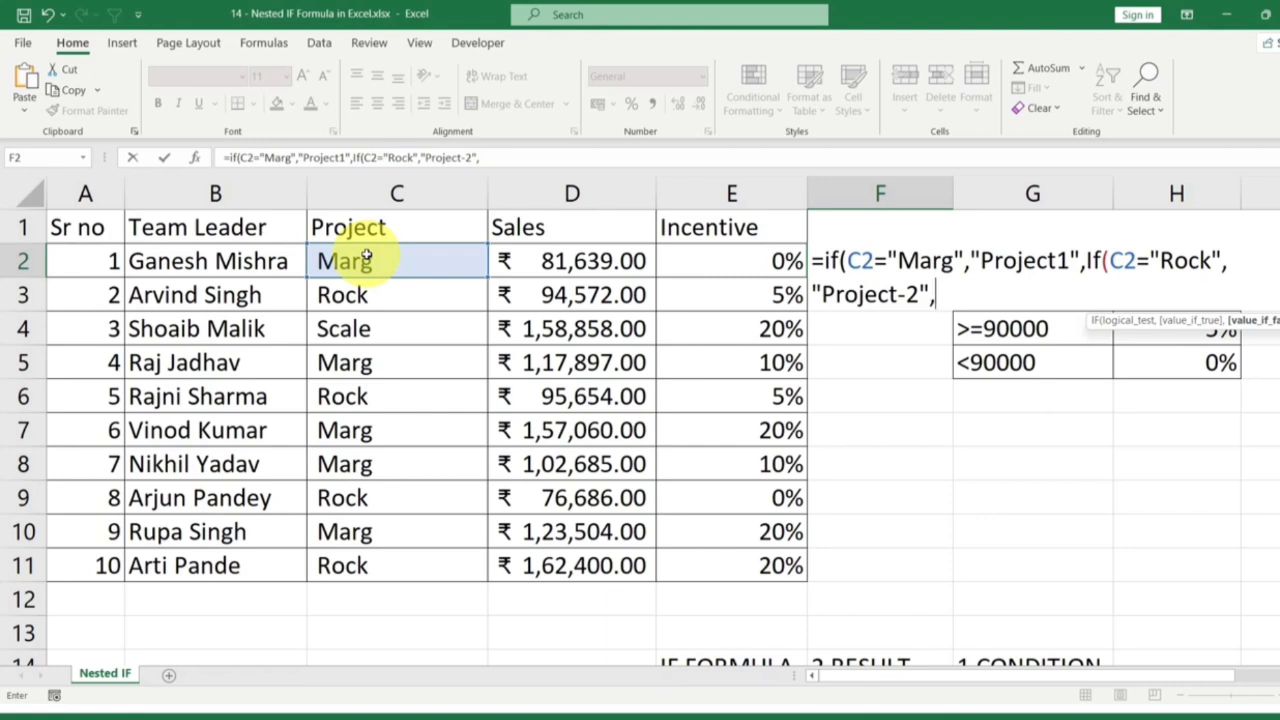
Step: Set "Project-3" as the nested IF's value if false and complete the formula in F2
{"action": "type", "text": "\",\"Proje"}
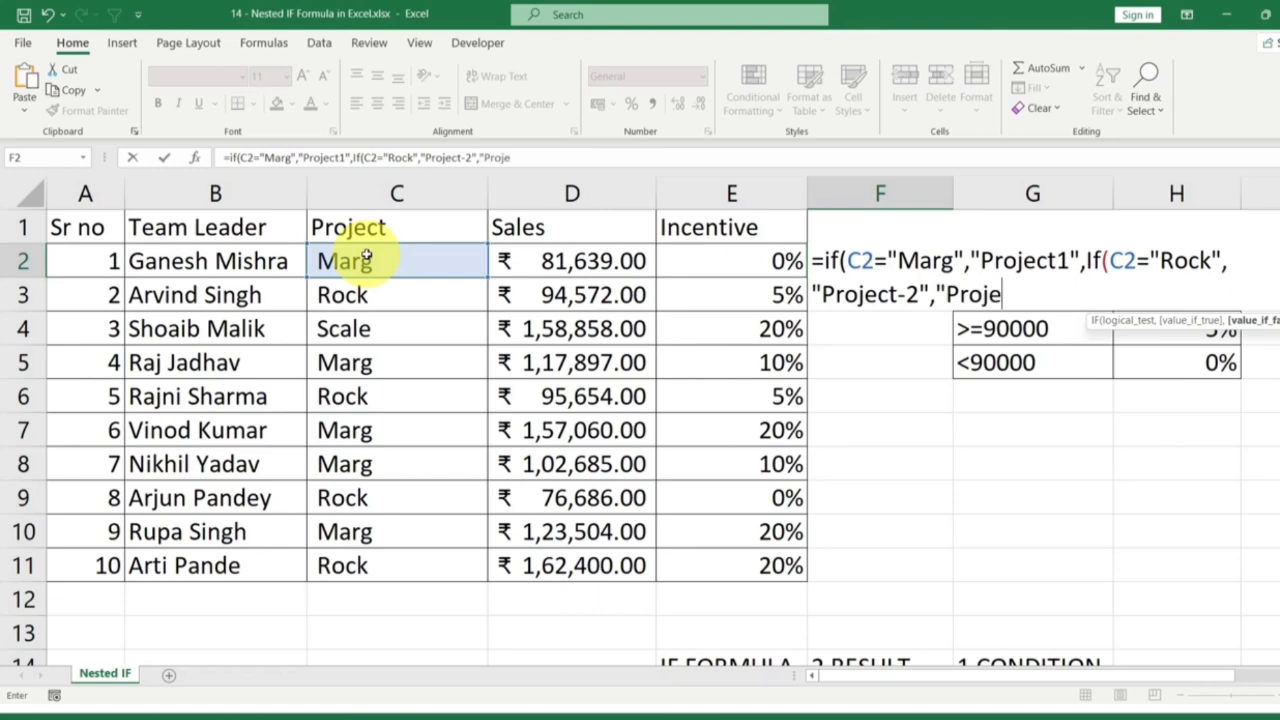
{"action": "type", "text": "ct-3\""}
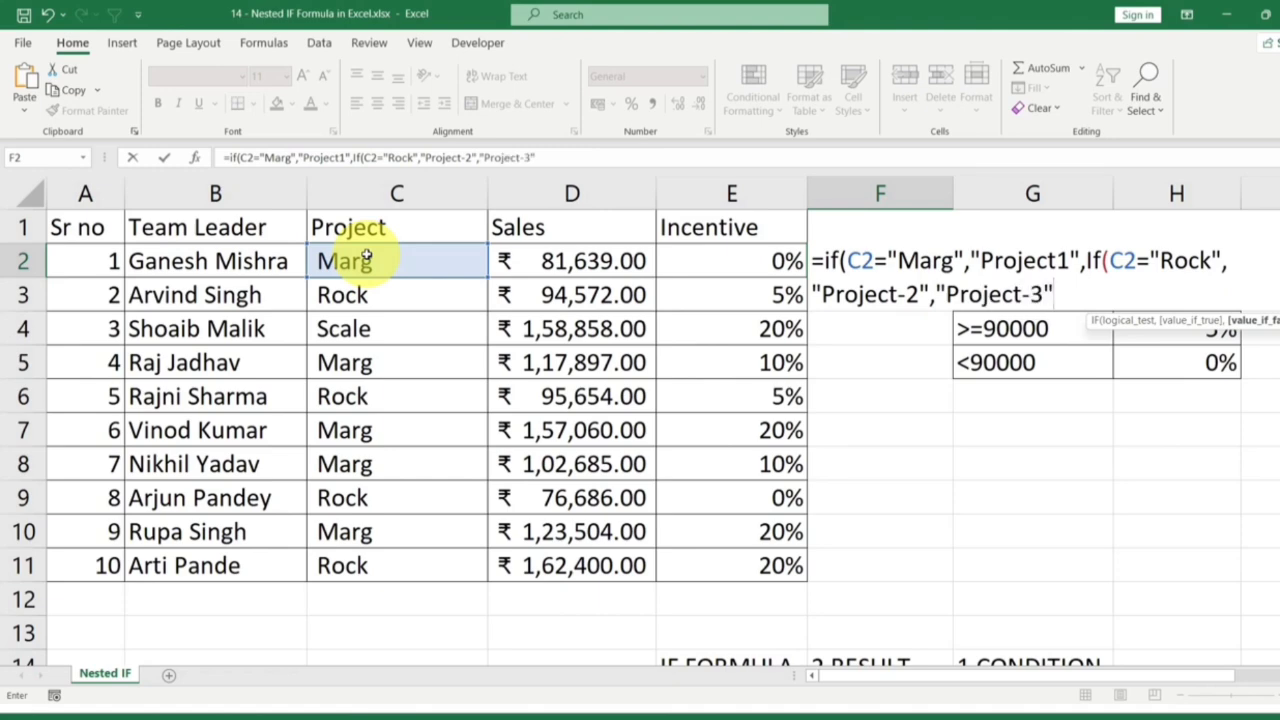
{"action": "key", "text": "Return"}
{"action": "key", "text": "Return"}
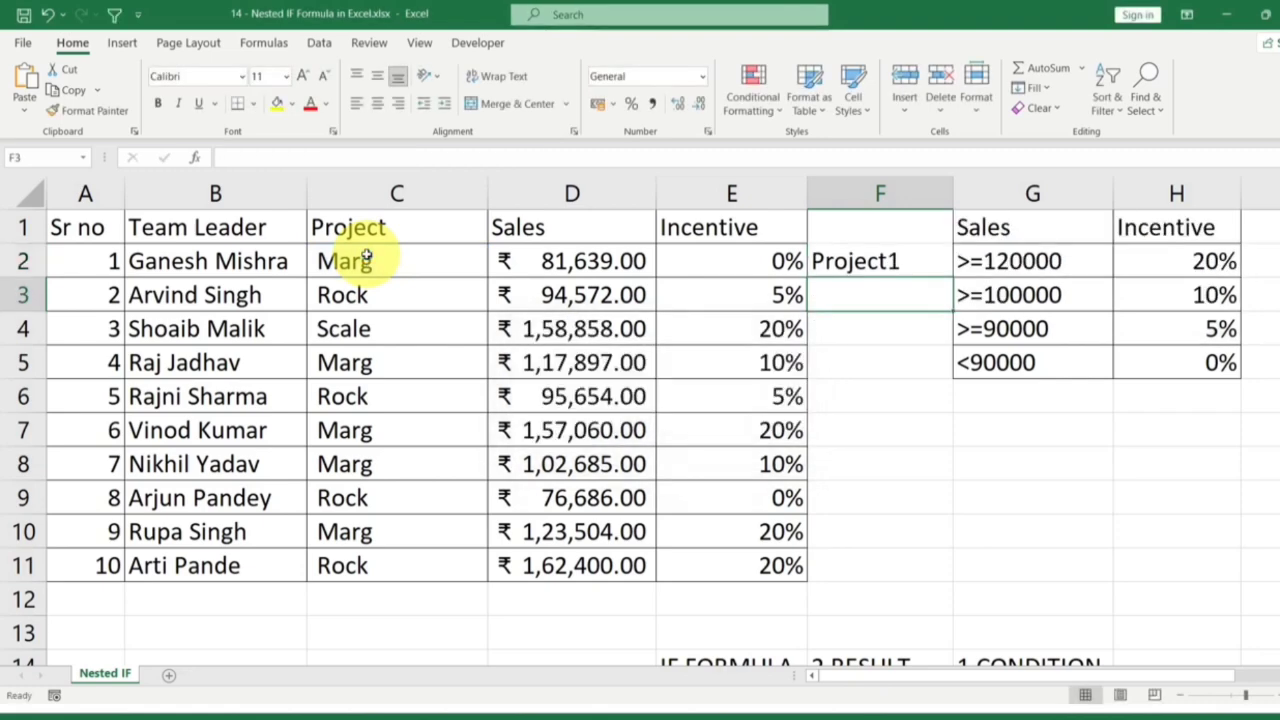
Step: Copy the F2 formula down through F11 and check the results in F2:F4
{"action": "left_click", "coordinate": [886, 258]}
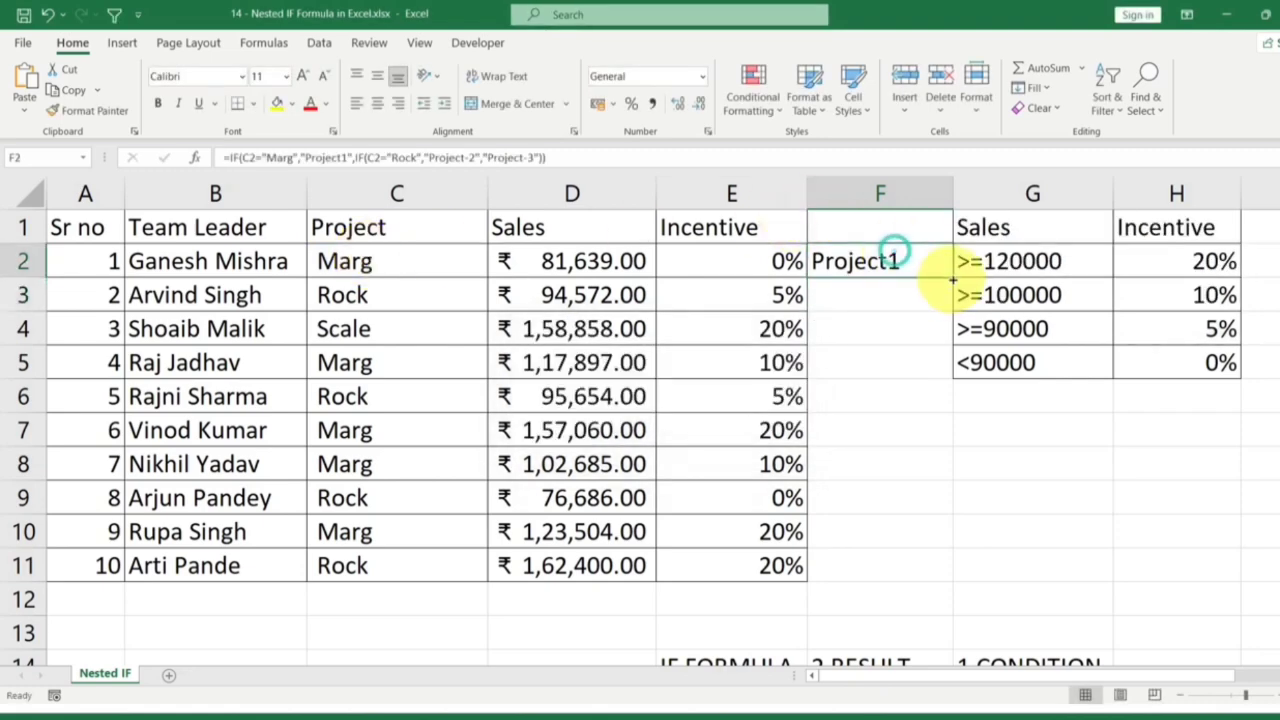
{"action": "left_click_drag", "start_coordinate": [952, 280], "coordinate": [951, 577]}
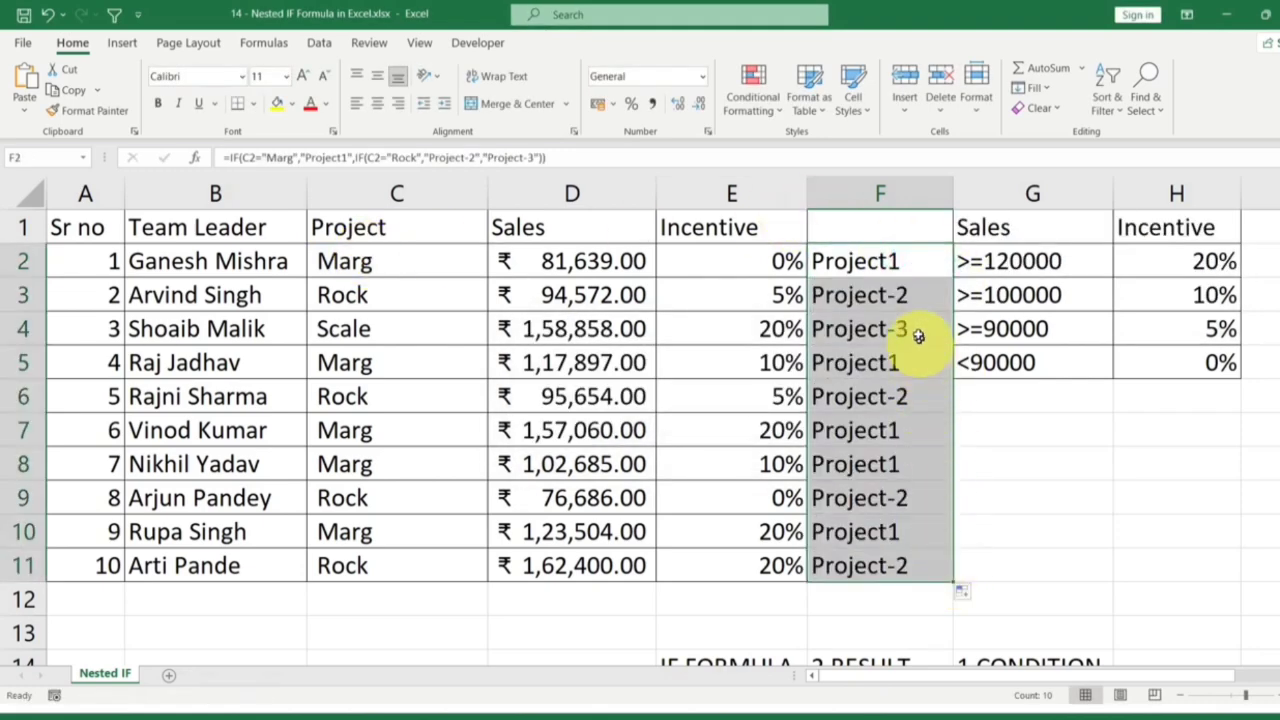
{"action": "left_click", "coordinate": [904, 267]}
{"action": "left_click", "coordinate": [908, 300]}
{"action": "left_click", "coordinate": [914, 316]}
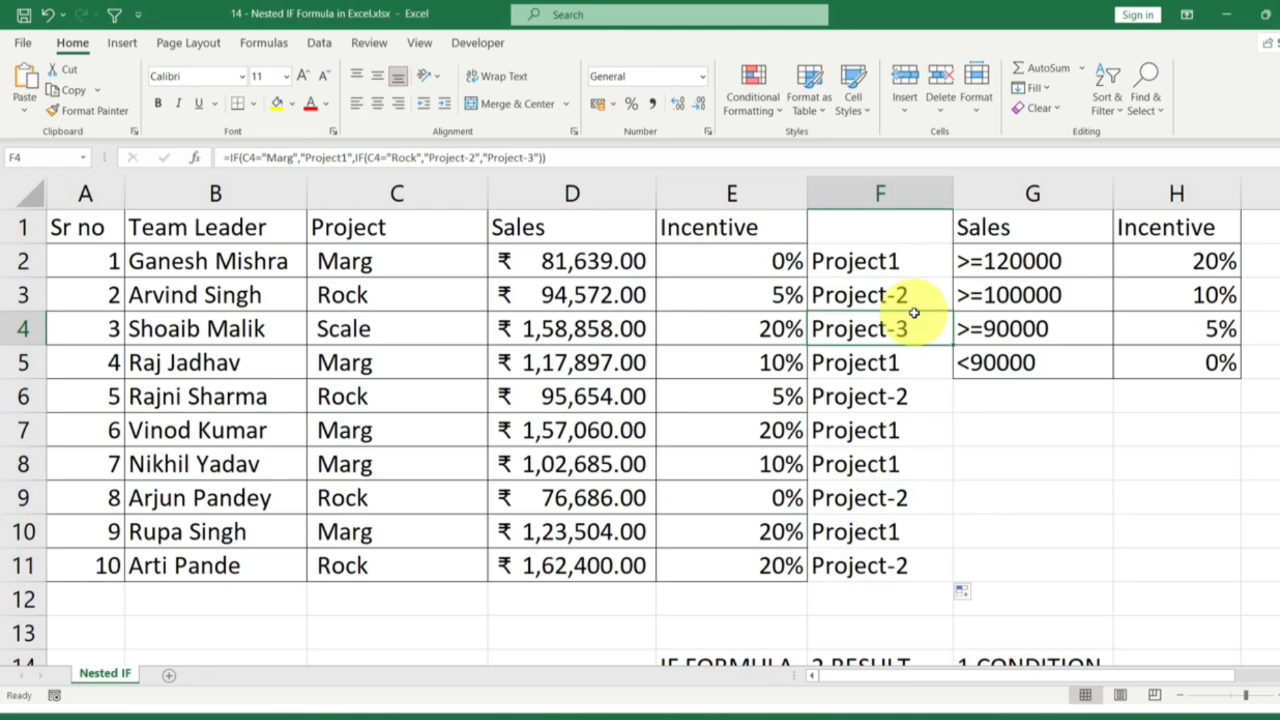
Step: Examine the nested IF formula in F2, from its logical tests through to the final value-if-false "Project-3"
{"action": "left_click", "coordinate": [920, 258]}
{"action": "double_click", "coordinate": [920, 258]}
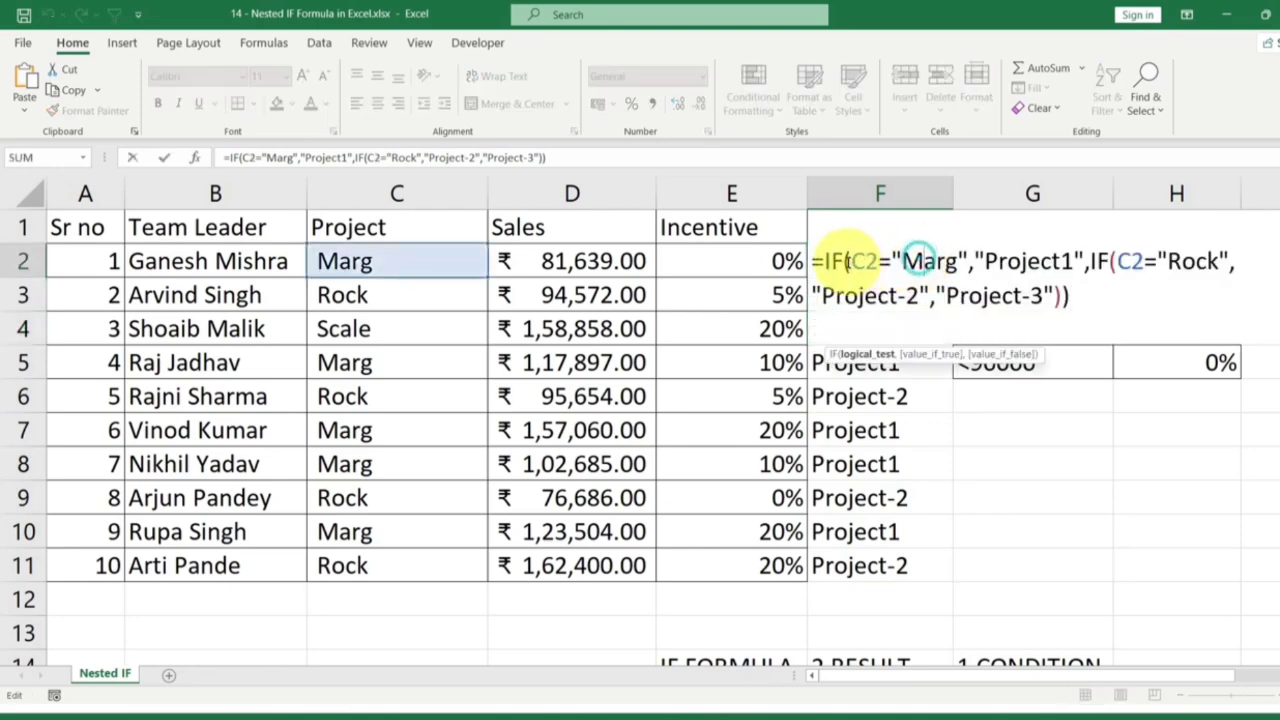
{"action": "left_click_drag", "start_coordinate": [848, 261], "coordinate": [1081, 305]}
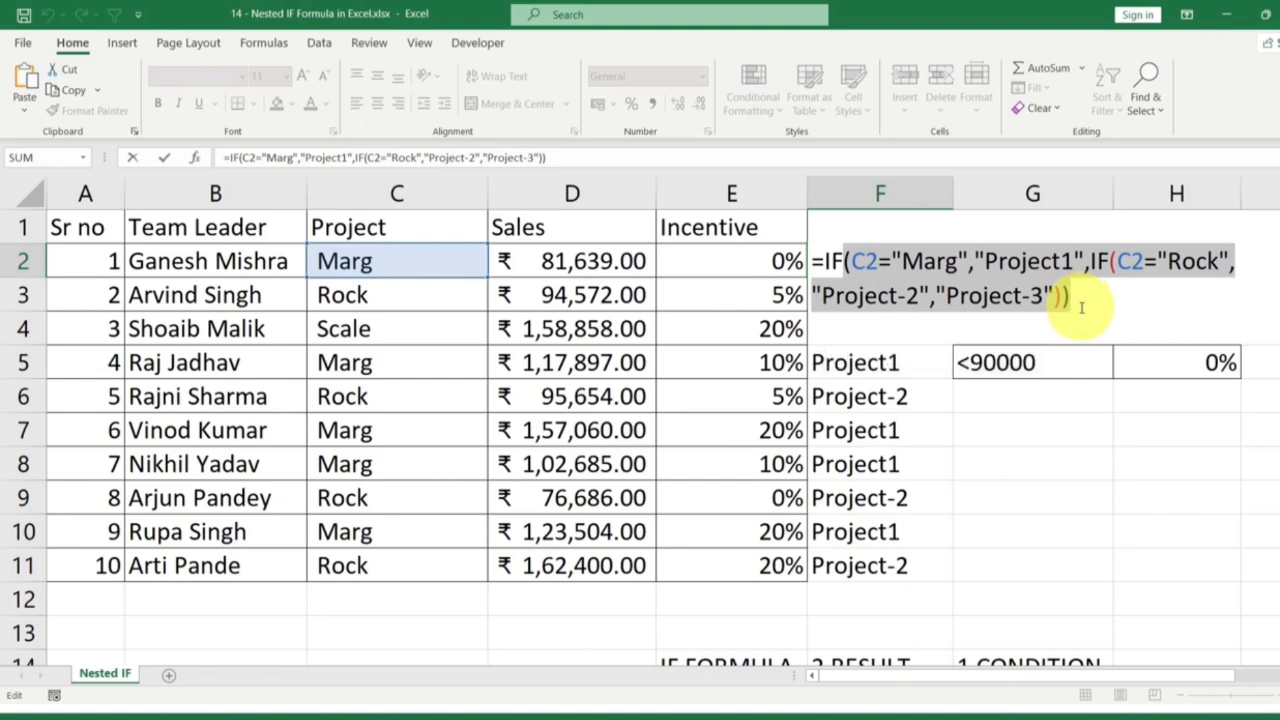
{"action": "key", "text": "Escape"}
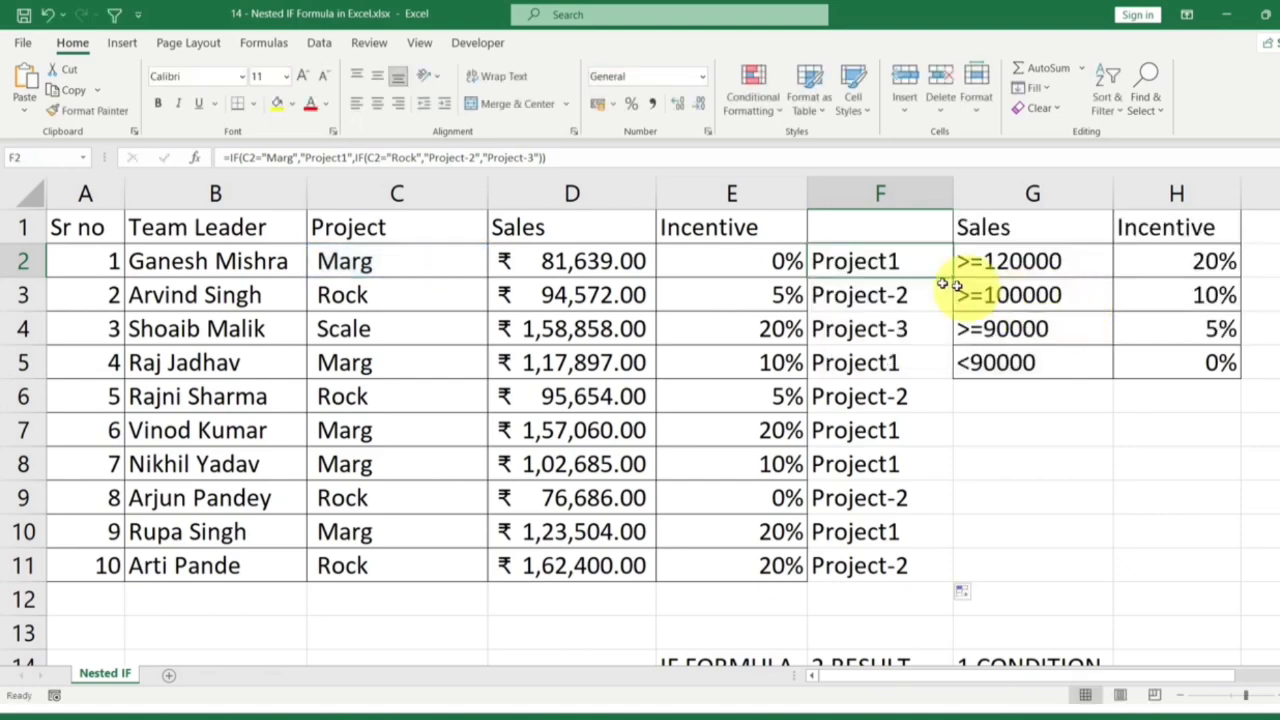
{"action": "double_click", "coordinate": [893, 262]}
{"action": "left_click_drag", "start_coordinate": [893, 262], "coordinate": [1048, 297]}
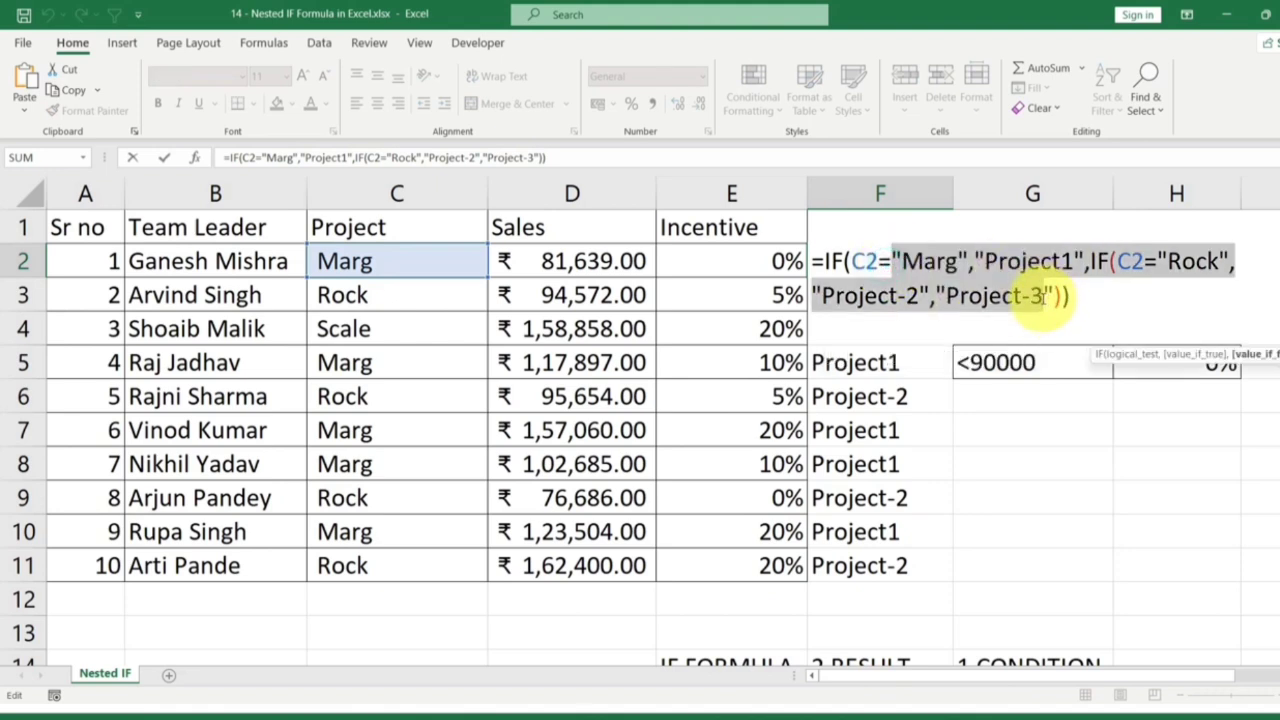
{"action": "left_click_drag", "start_coordinate": [1044, 297], "coordinate": [1060, 303]}
{"action": "left_click", "coordinate": [957, 300]}
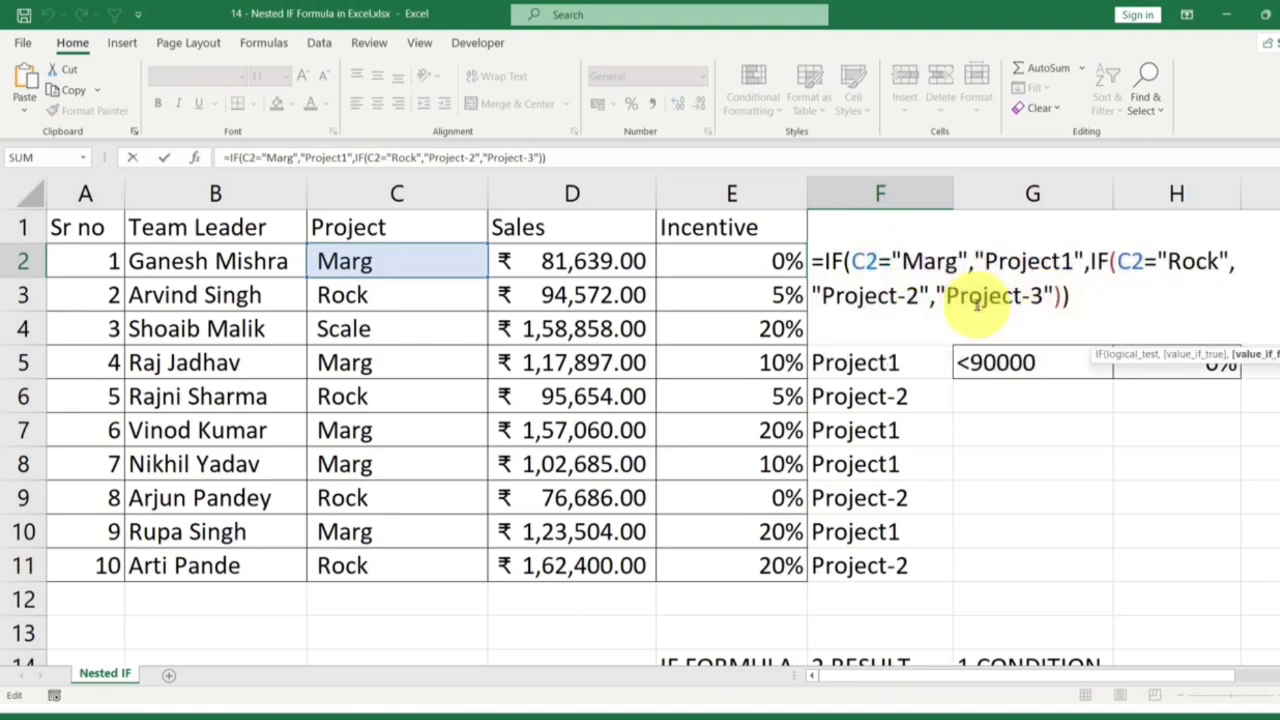
{"action": "left_click_drag", "start_coordinate": [929, 300], "coordinate": [1062, 297]}
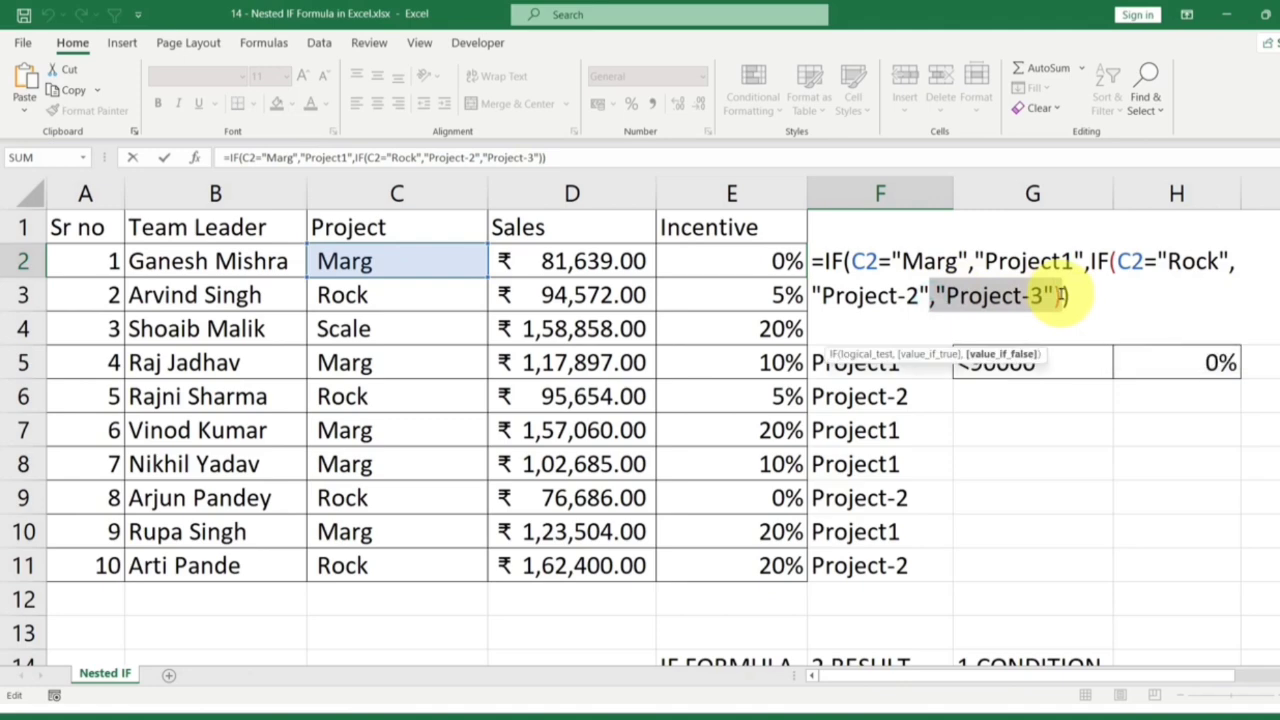
{"action": "key", "text": "Escape"}
Step: Review the "Marg" test and the nested "Rock" test in F2's formula, leaving the formula as it is
{"action": "left_click", "coordinate": [957, 258]}
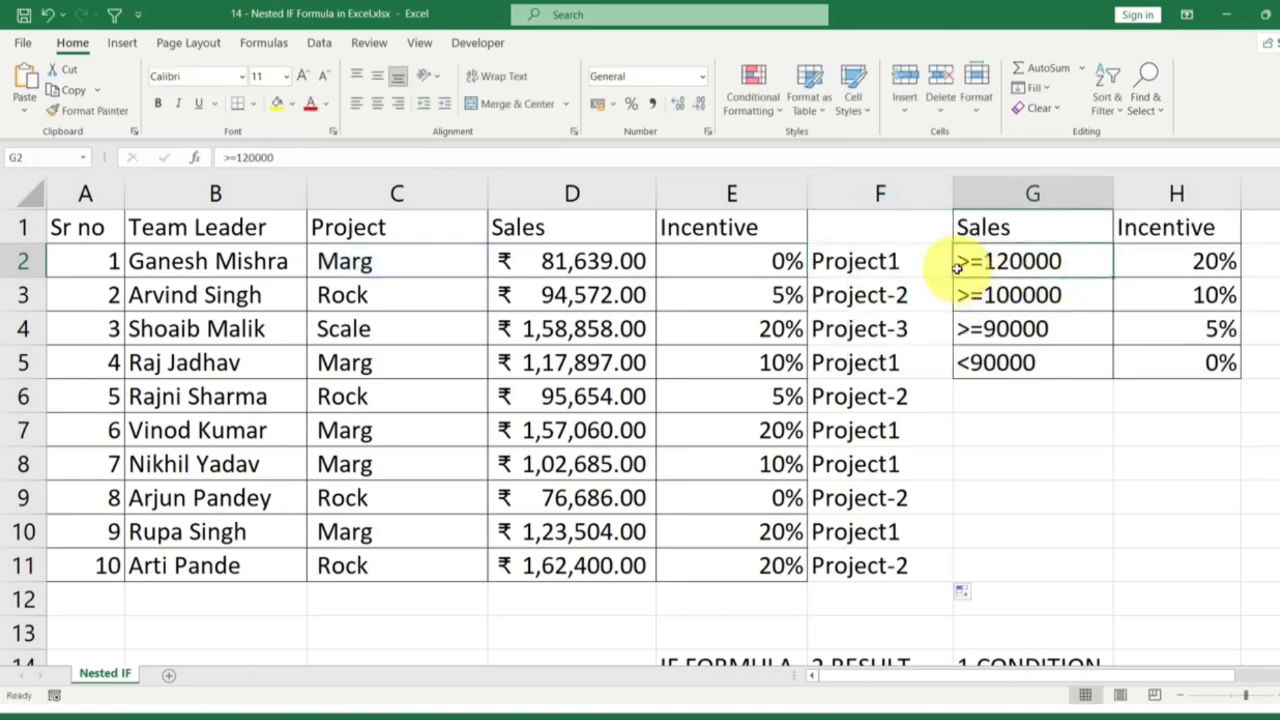
{"action": "double_click", "coordinate": [918, 255]}
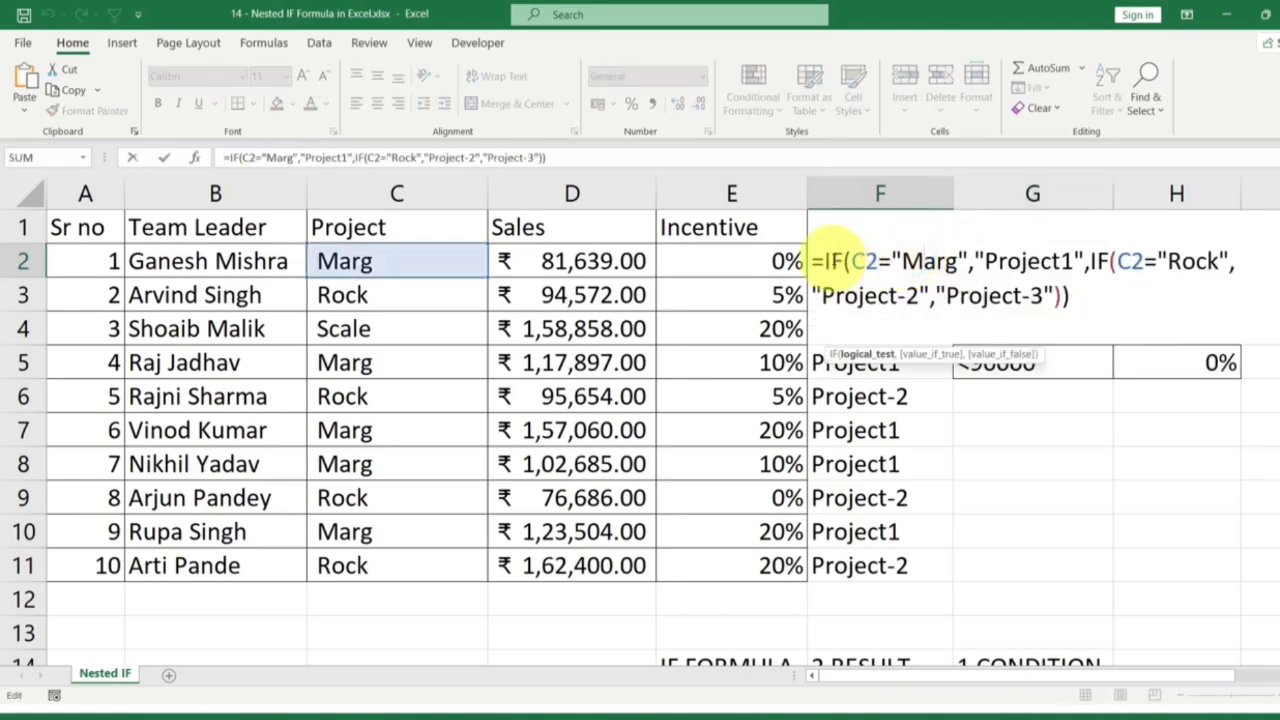
{"action": "left_click_drag", "start_coordinate": [824, 258], "coordinate": [957, 258]}
{"action": "left_click_drag", "start_coordinate": [1035, 262], "coordinate": [1208, 258]}
{"action": "key", "text": "Escape"}
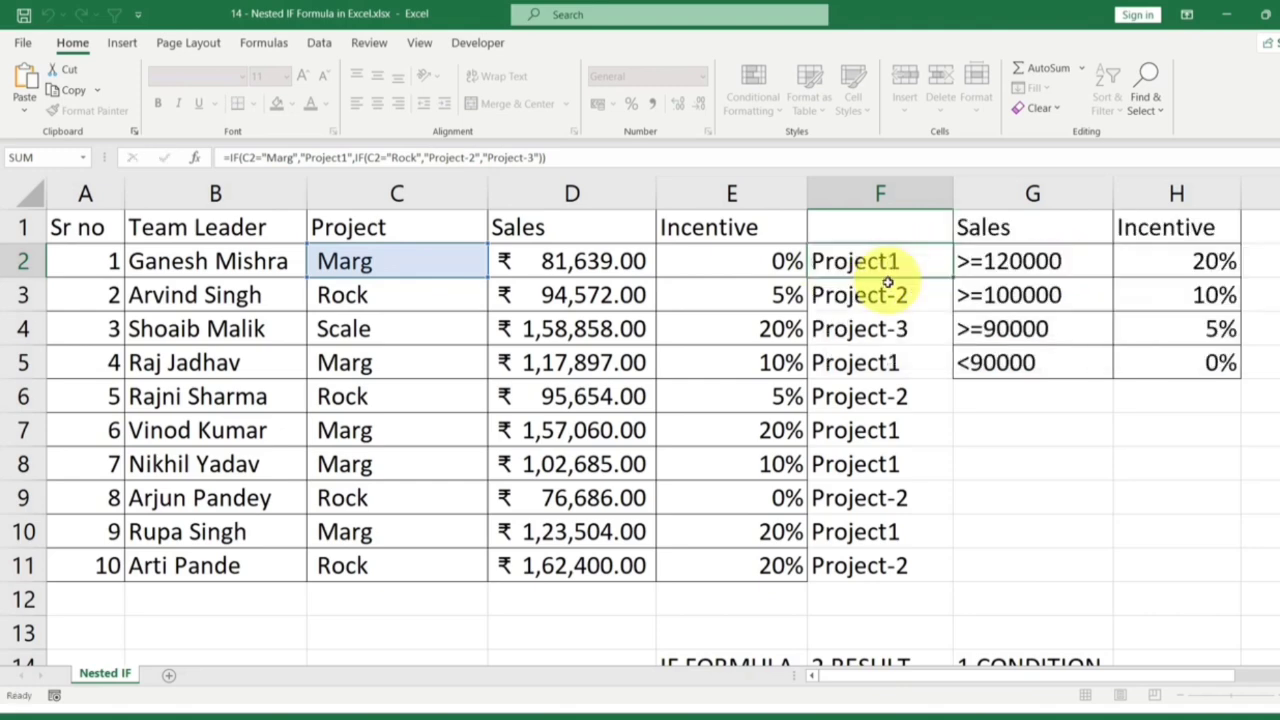
Step: Compare the incentive percentages in H2:H5 with the nested IF conditions and final value-if-false in E2's formula
{"action": "left_click_drag", "start_coordinate": [1214, 272], "coordinate": [1214, 363]}
{"action": "double_click", "coordinate": [752, 268]}
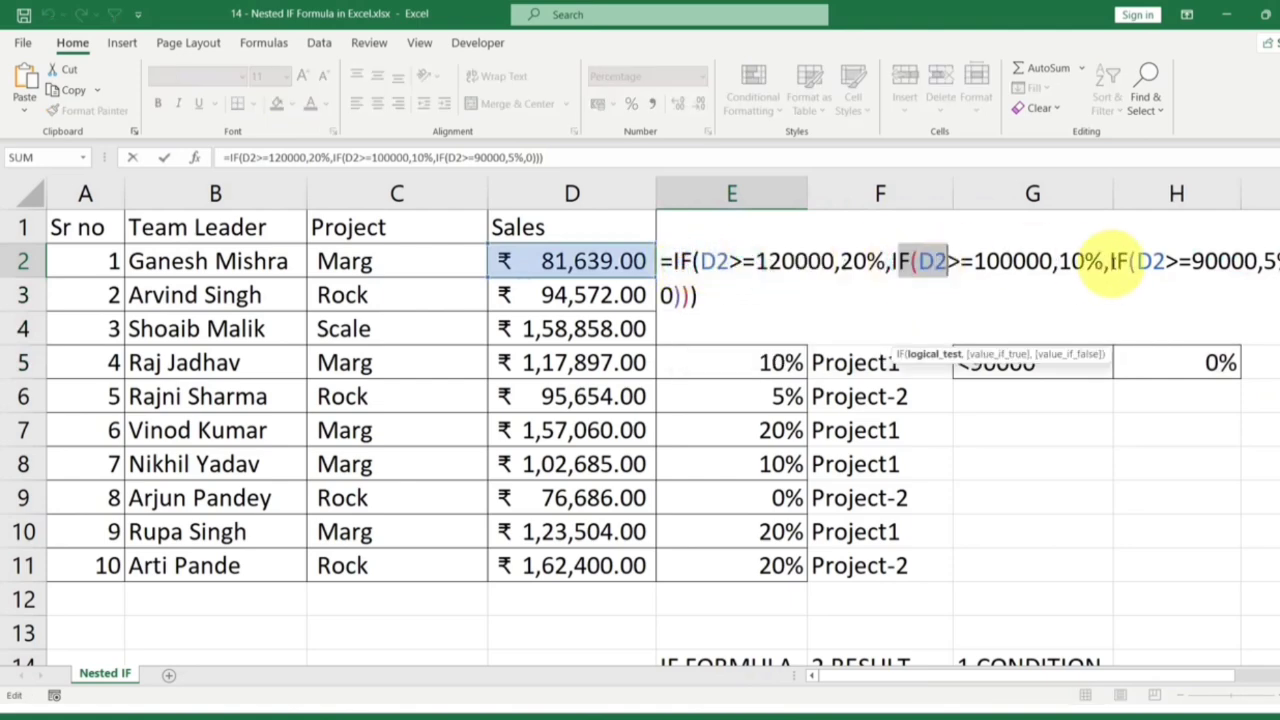
{"action": "key", "text": "Escape"}
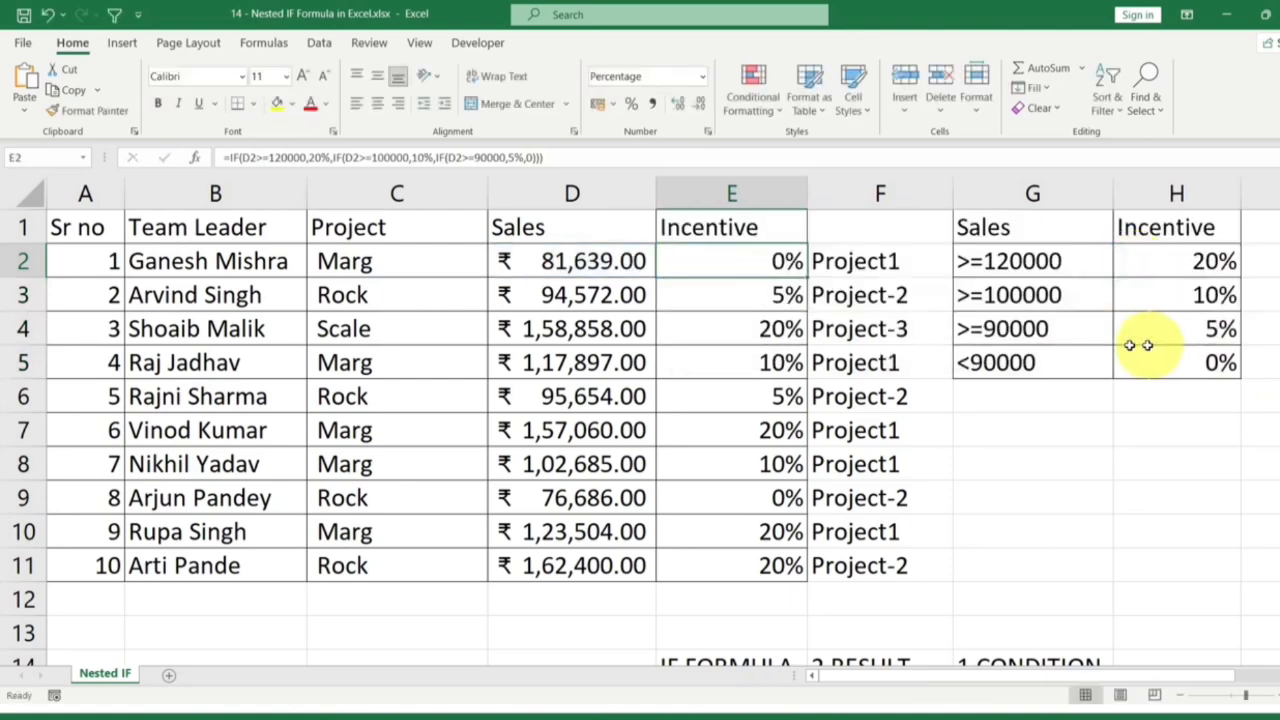
{"action": "double_click", "coordinate": [766, 252]}
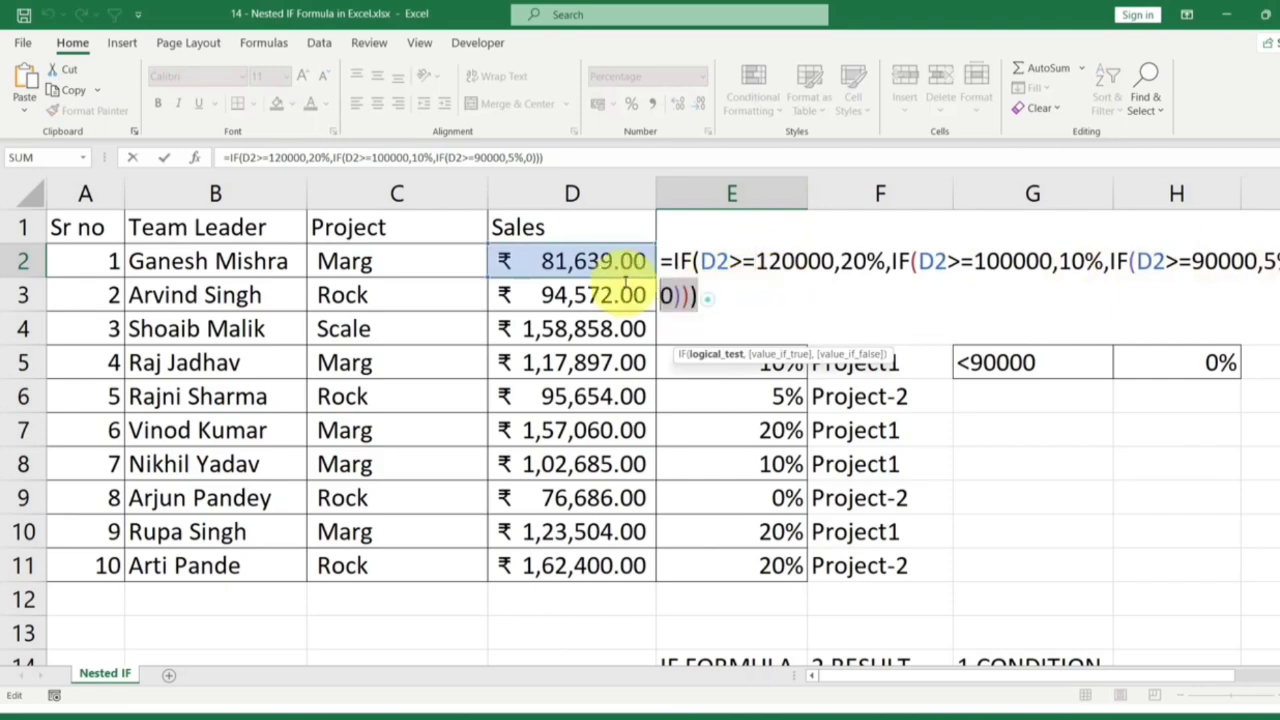
{"action": "key", "text": "Escape"}
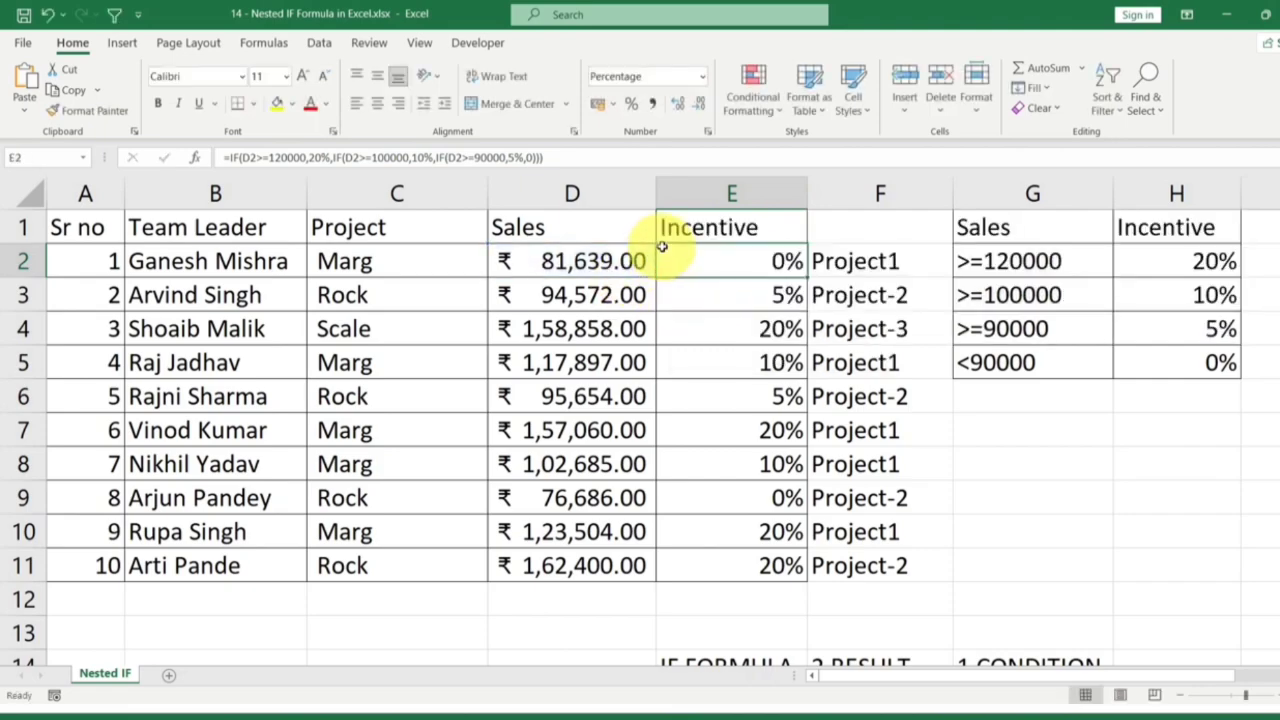